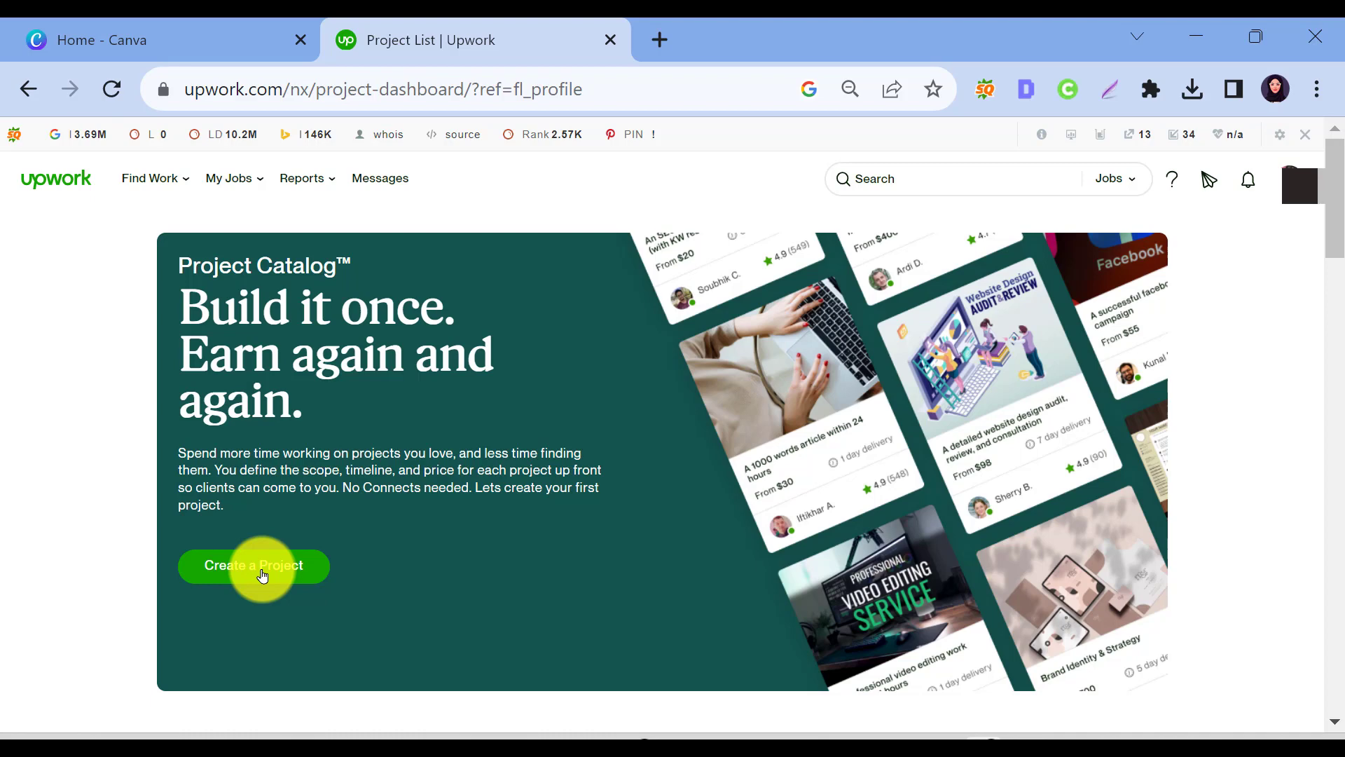
Step: Create a new project and title it "Website SEO Audit - Technical SEO Audit Report"
{"action": "left_click", "coordinate": [262, 576]}
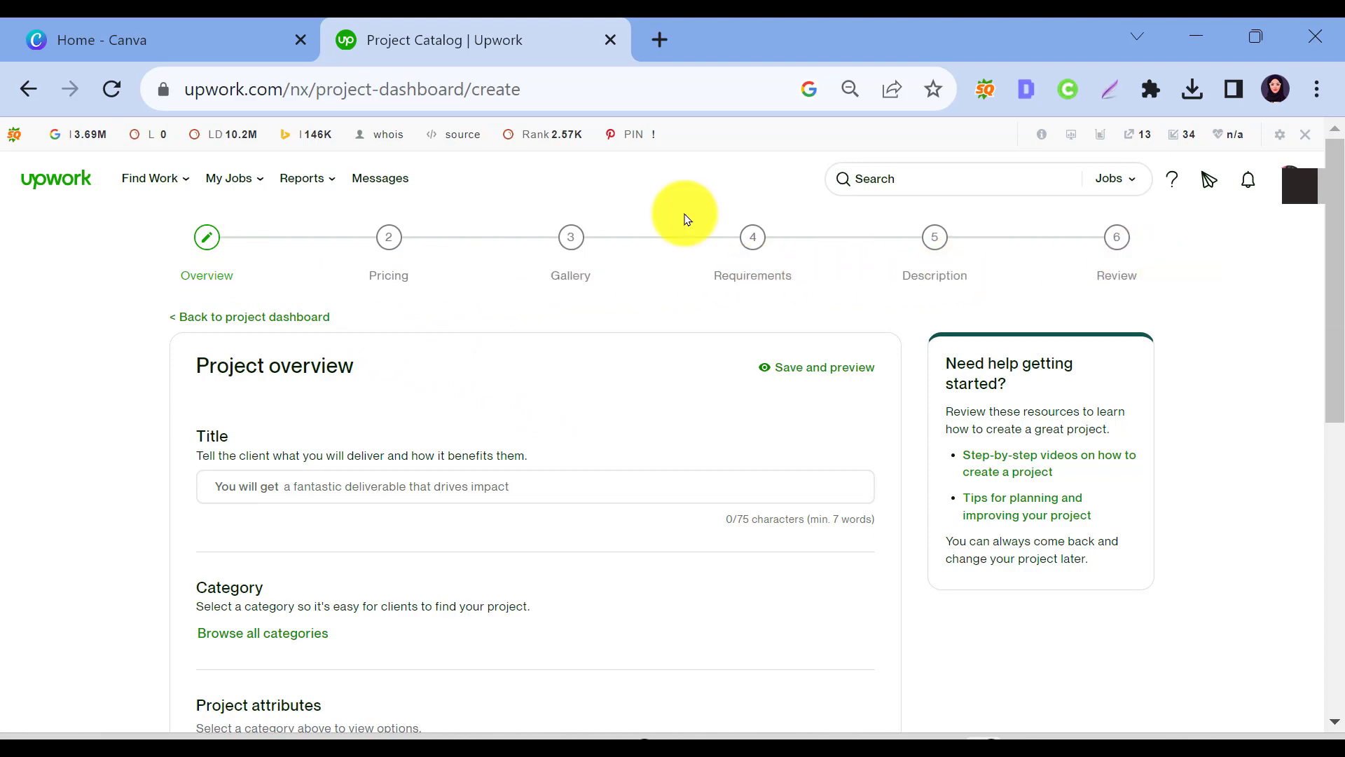
{"action": "scroll", "coordinate": [431, 407], "scroll_direction": "down", "scroll_amount": 2}
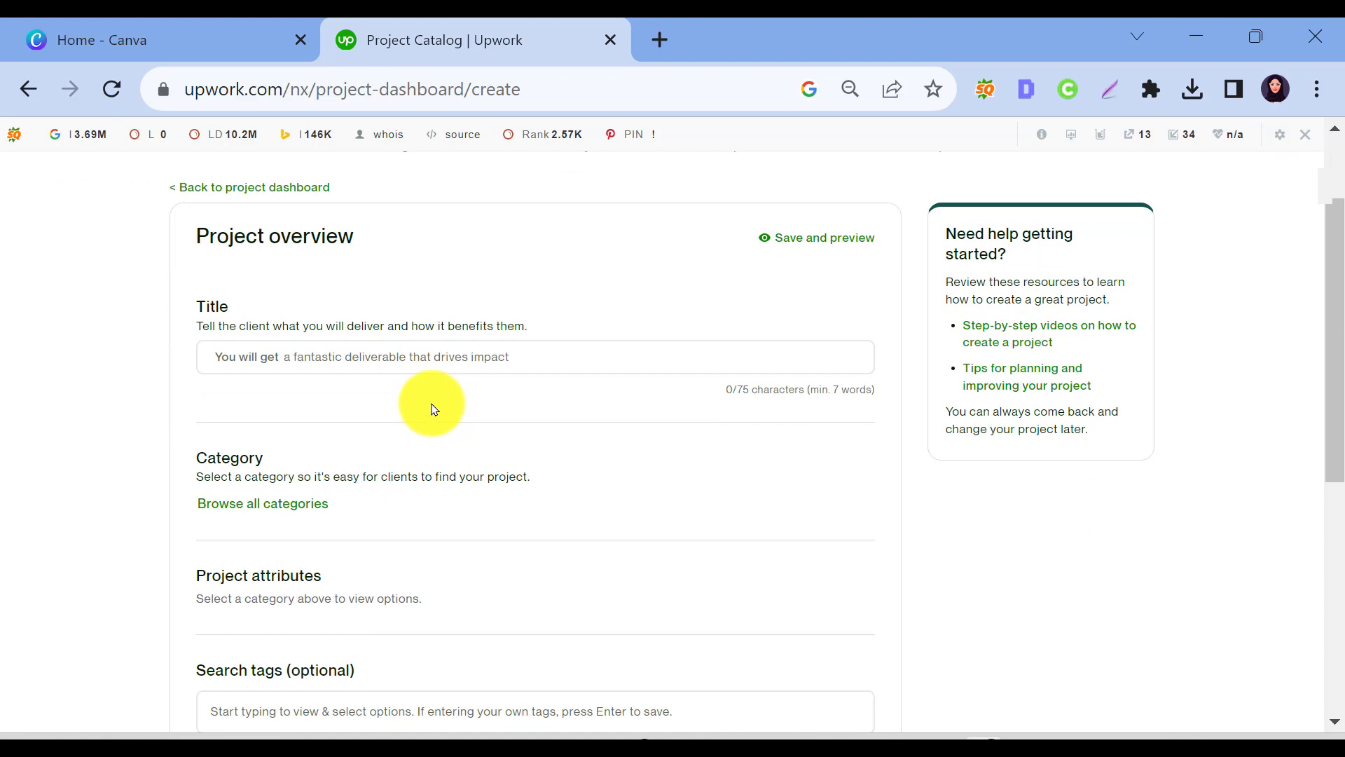
{"action": "left_click", "coordinate": [397, 362]}
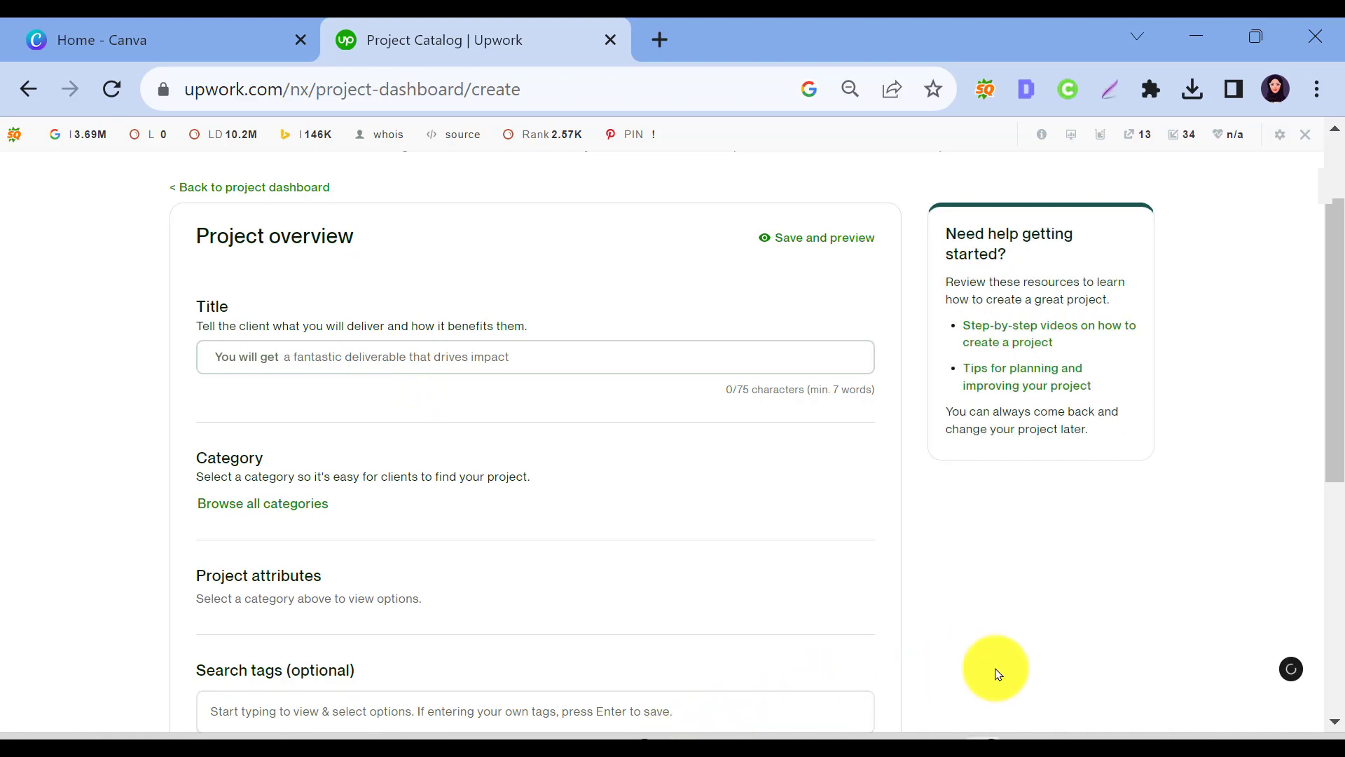
{"action": "type", "text": "Website SEO Audit - Technical SEO Audit Report"}
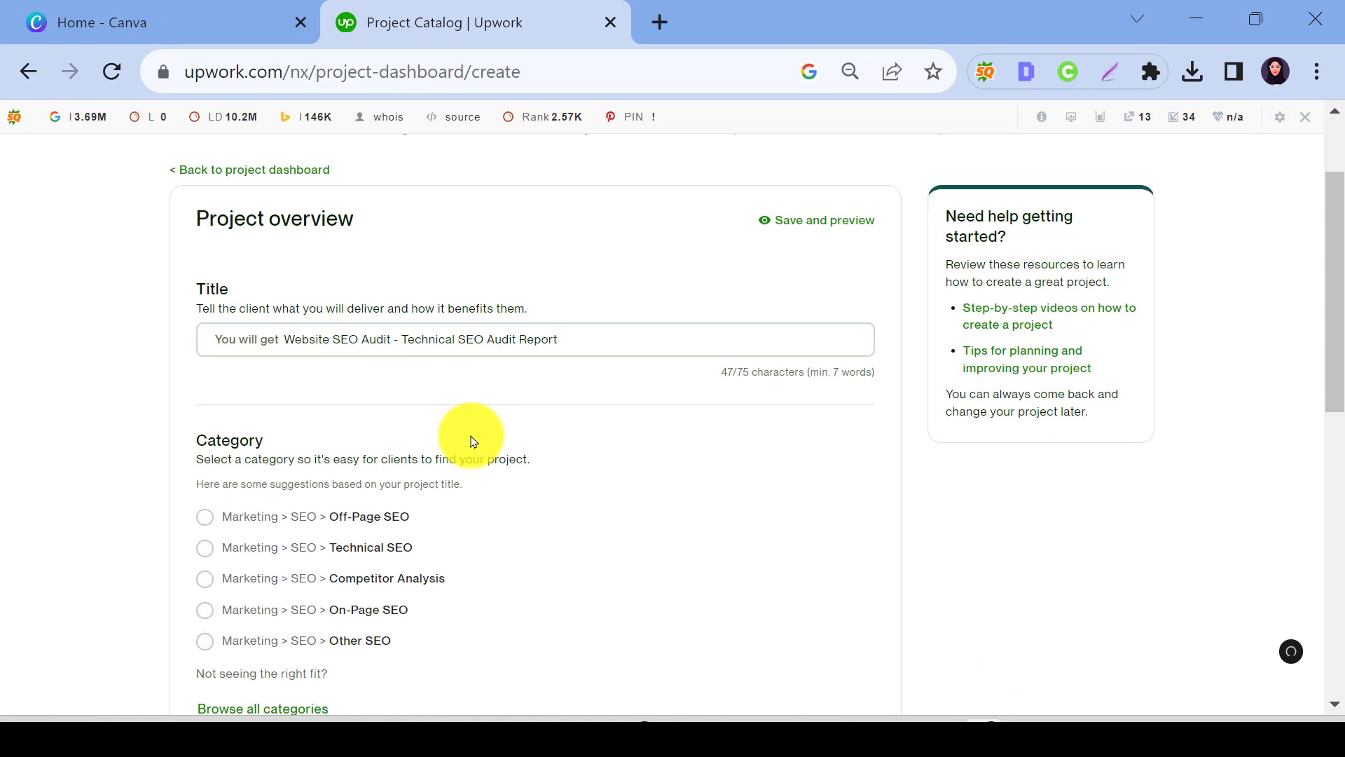
{"action": "key", "text": "BackSpace"}
Step: Review the suggested project categories and the full list of main categories without choosing one
{"action": "scroll", "coordinate": [489, 408], "scroll_direction": "down", "scroll_amount": 3}
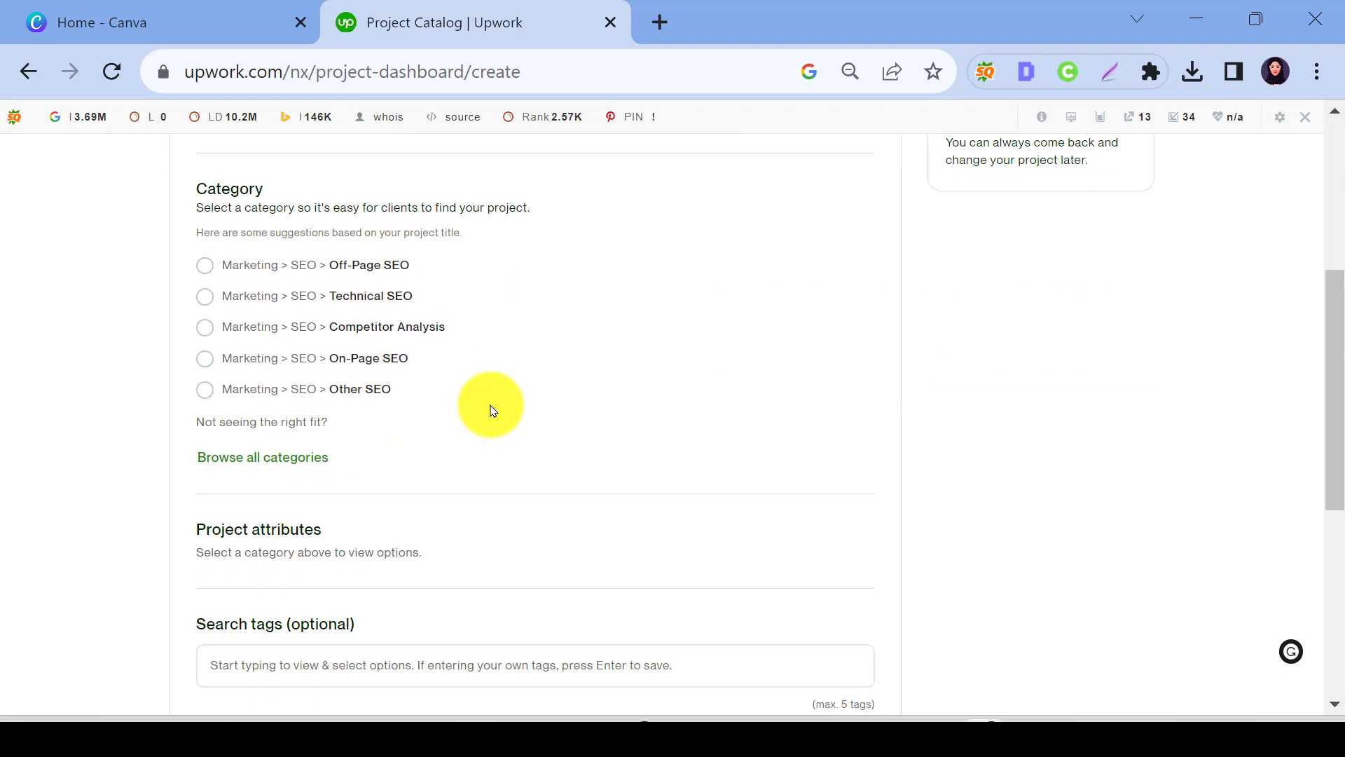
{"action": "scroll", "coordinate": [507, 410], "scroll_direction": "up", "scroll_amount": 2}
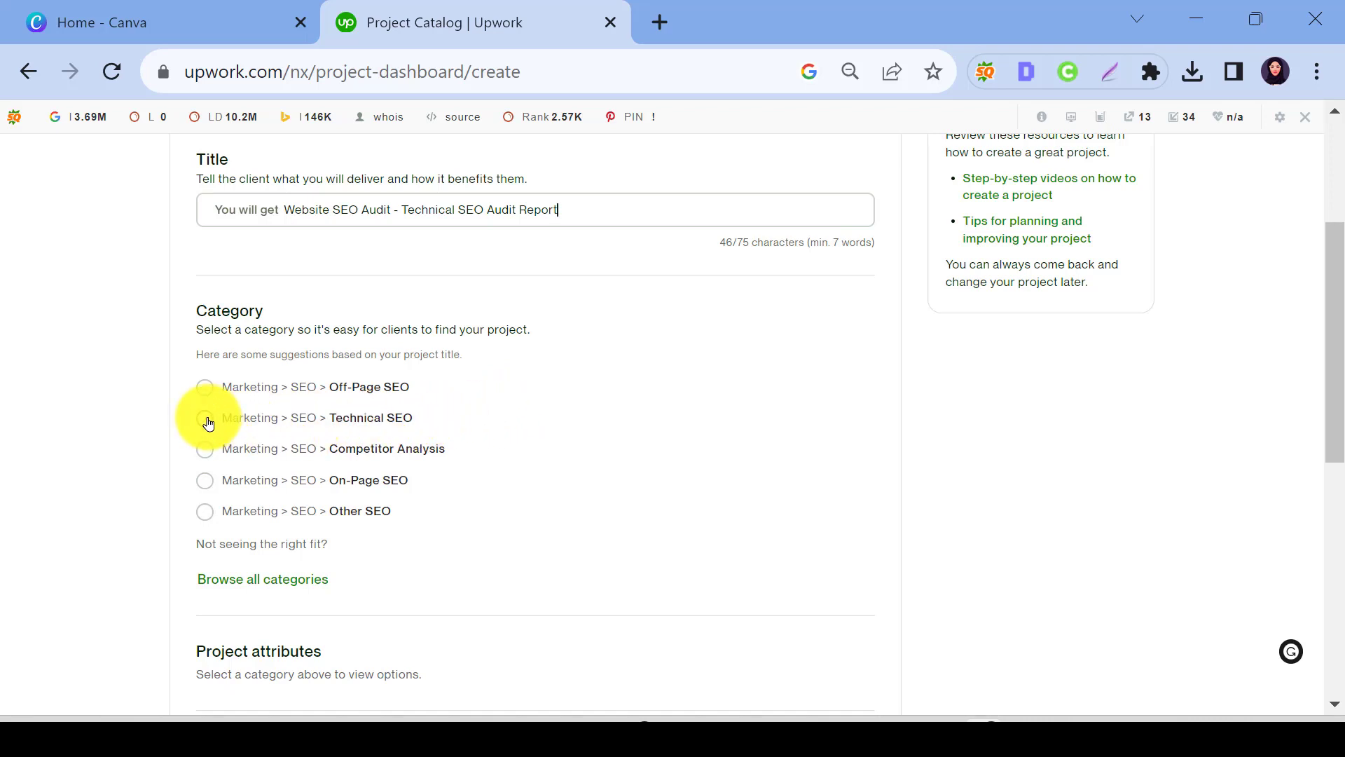
{"action": "scroll", "coordinate": [208, 422], "scroll_direction": "down", "scroll_amount": 2}
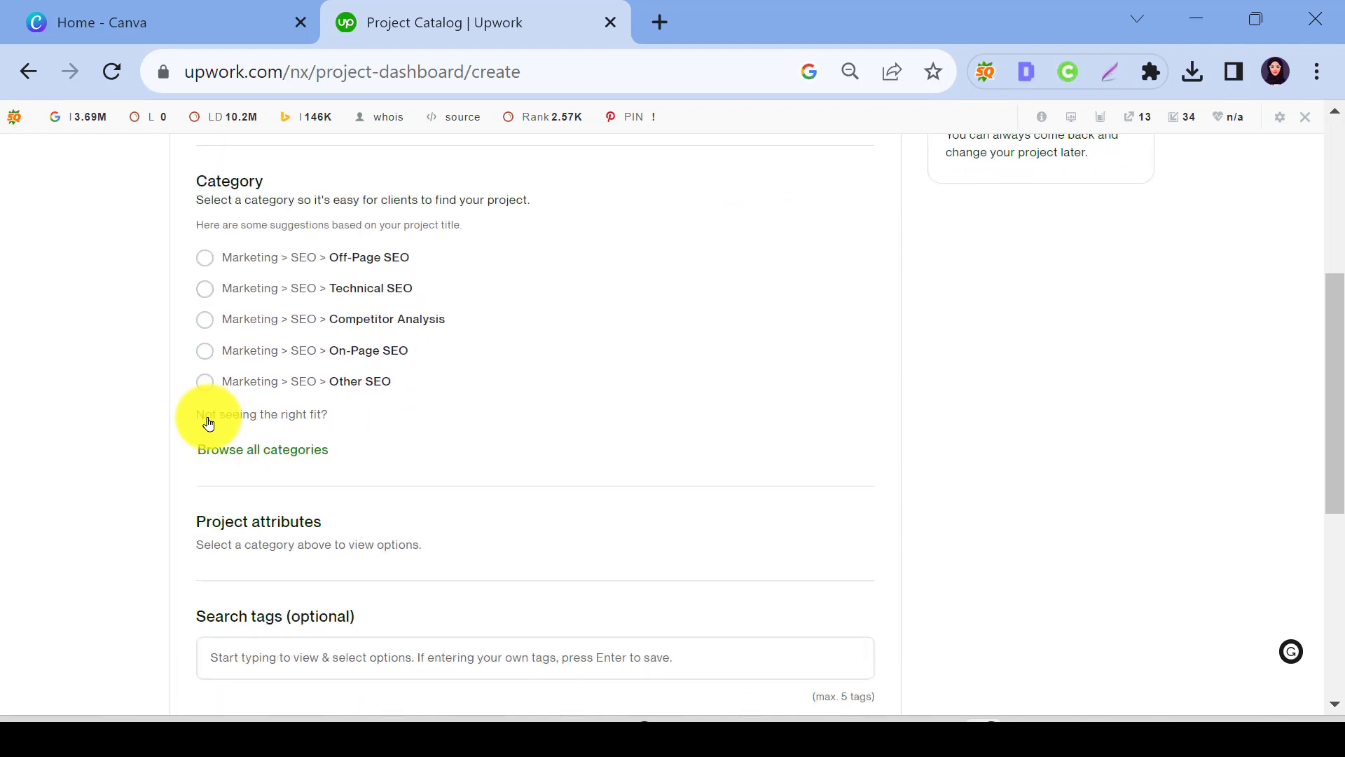
{"action": "scroll", "coordinate": [208, 422], "scroll_direction": "up", "scroll_amount": 2}
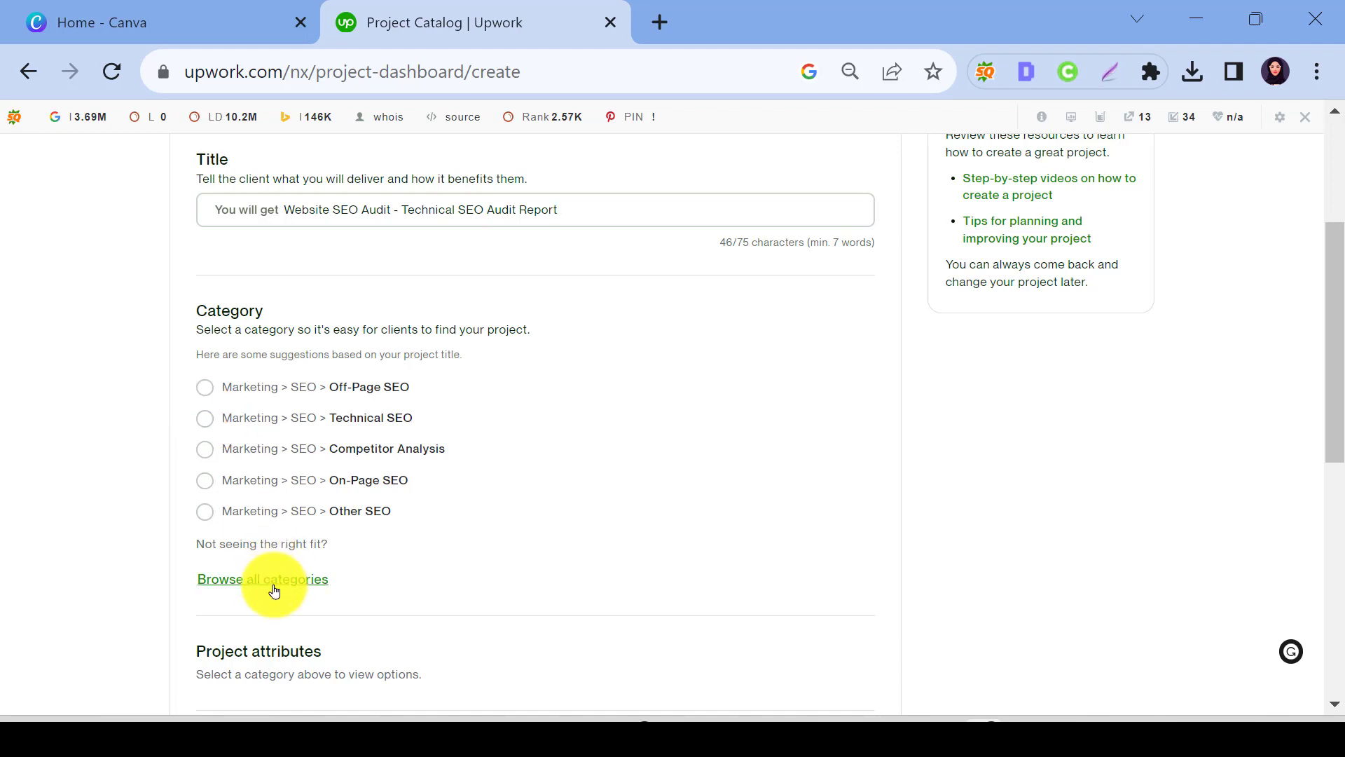
{"action": "left_click", "coordinate": [273, 588]}
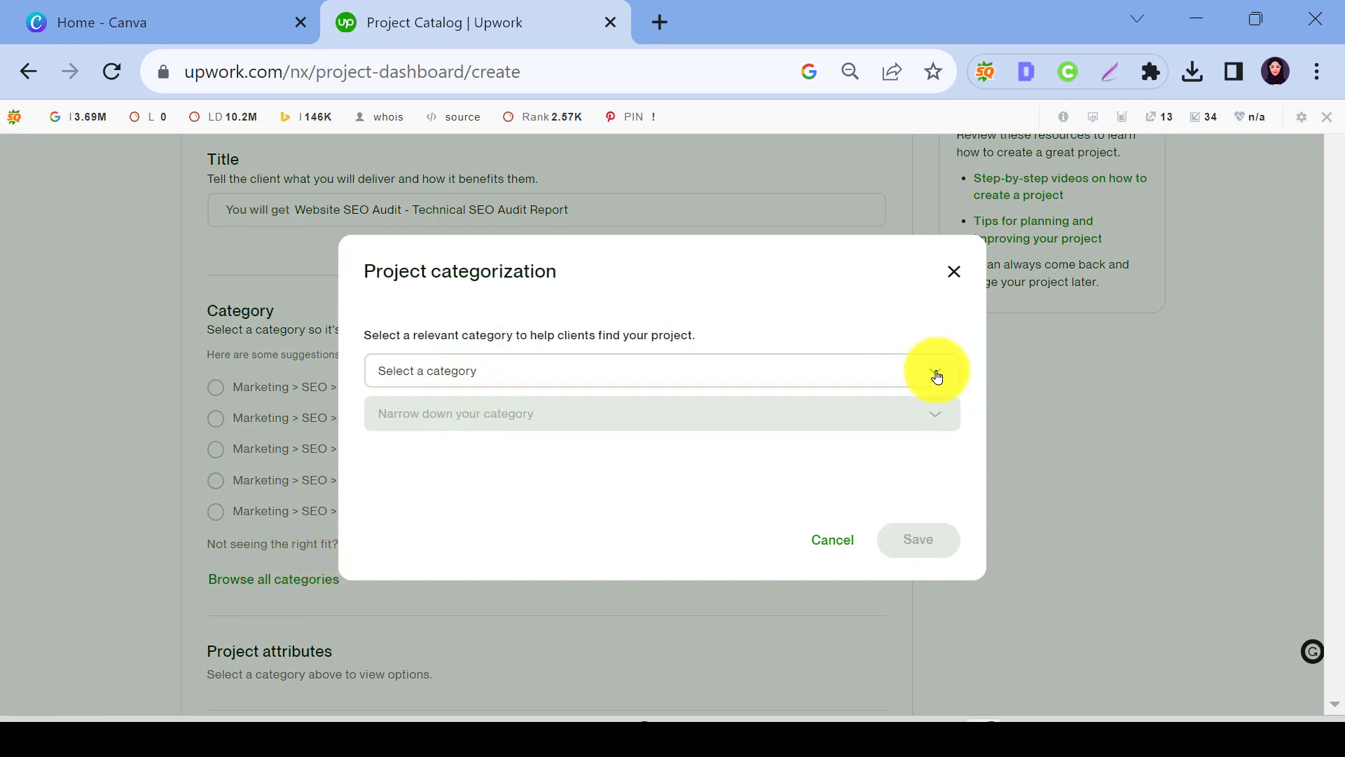
{"action": "left_click", "coordinate": [881, 374]}
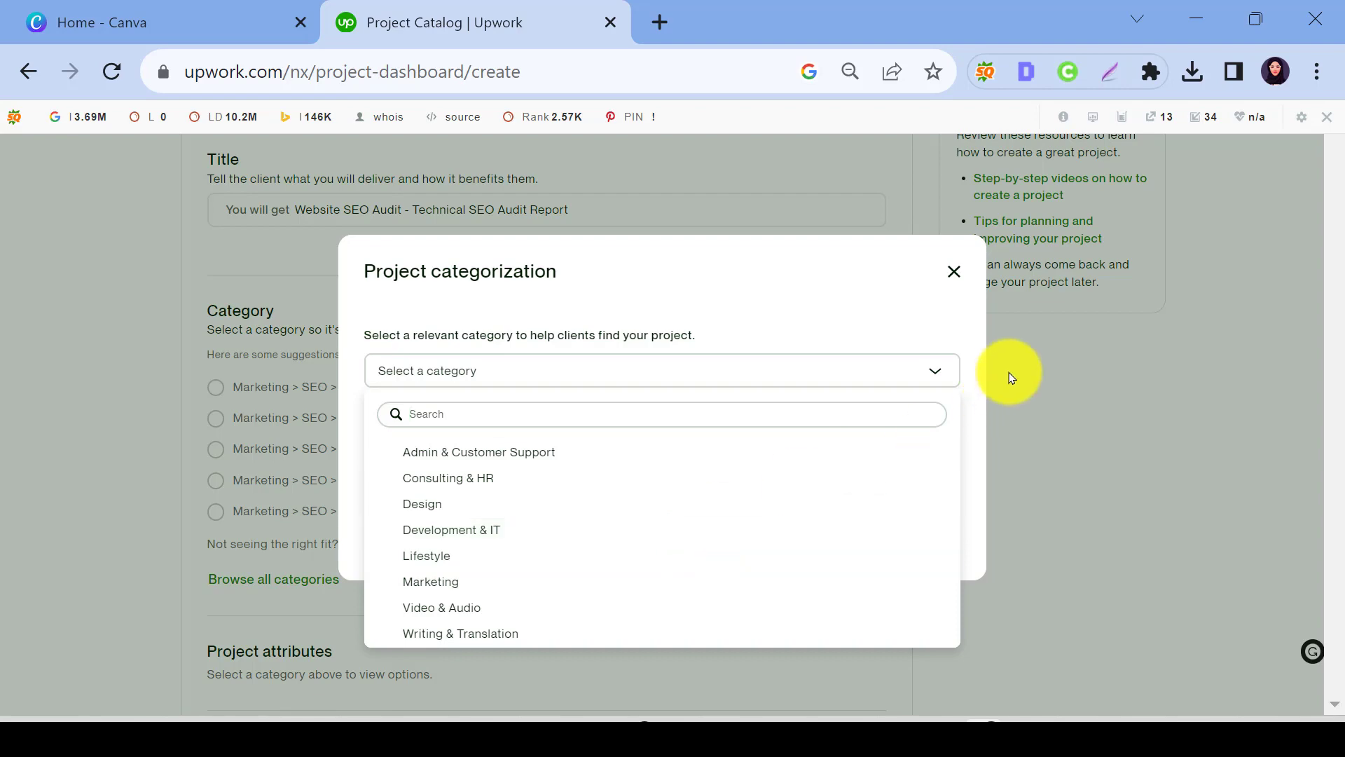
{"action": "left_click", "coordinate": [953, 272]}
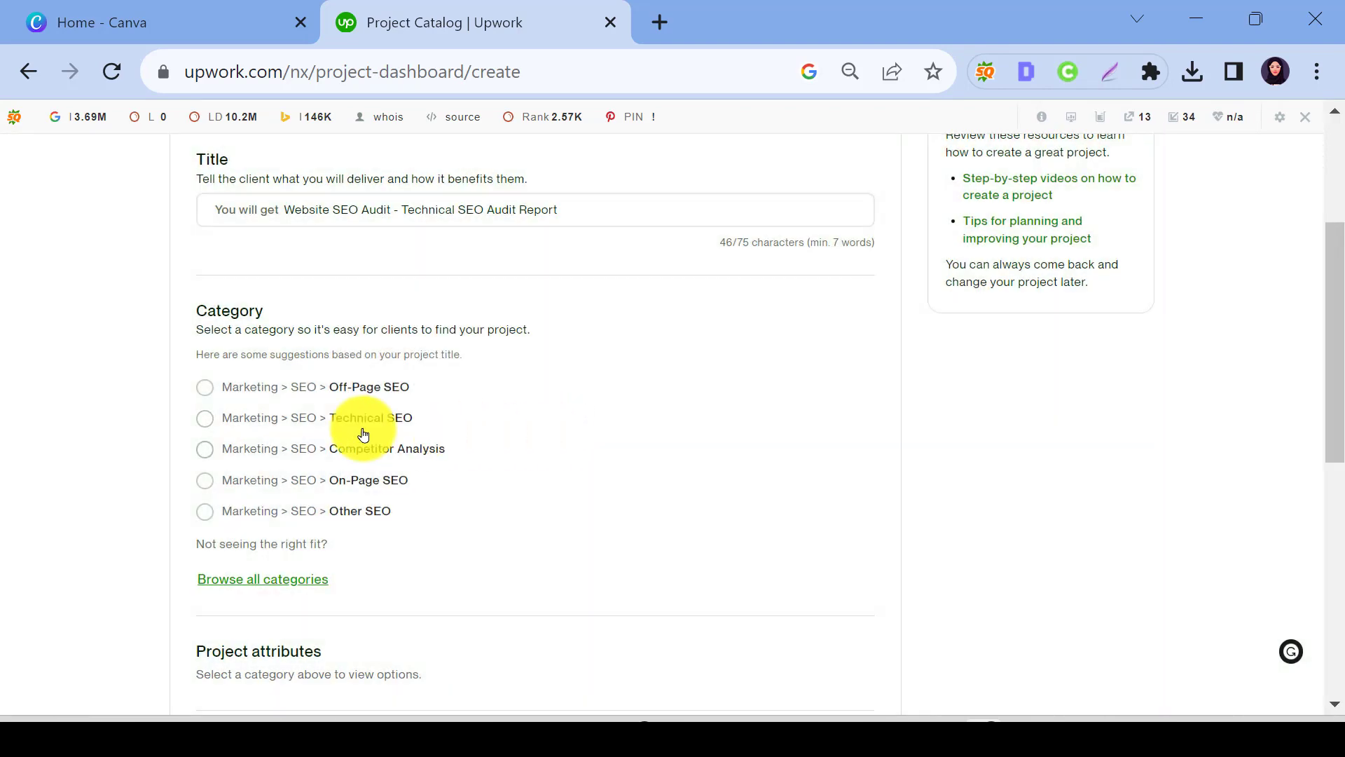
Step: Set the project category to Marketing > SEO > Technical SEO and look over its industry expertise options
{"action": "left_click", "coordinate": [202, 420]}
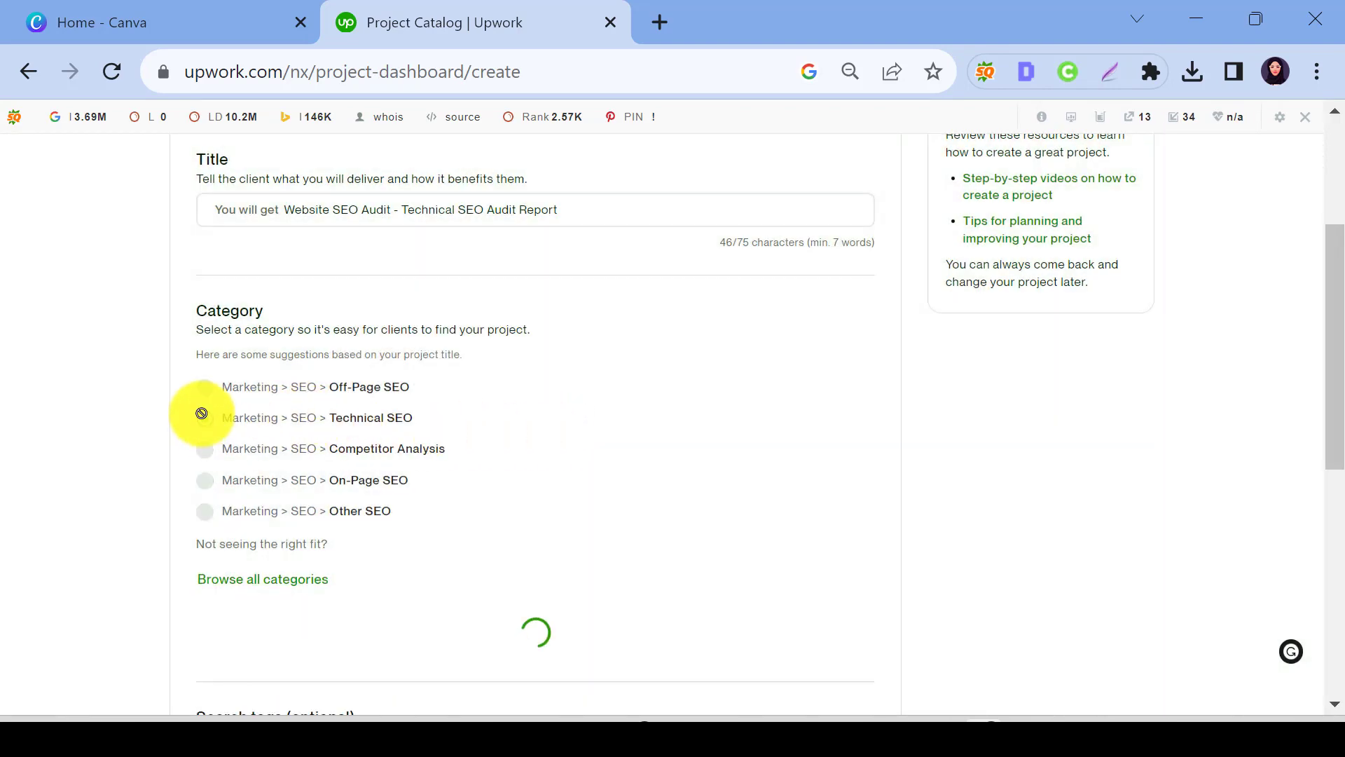
{"action": "scroll", "coordinate": [534, 462], "scroll_direction": "down", "scroll_amount": 2}
{"action": "scroll", "coordinate": [564, 377], "scroll_direction": "down", "scroll_amount": 2}
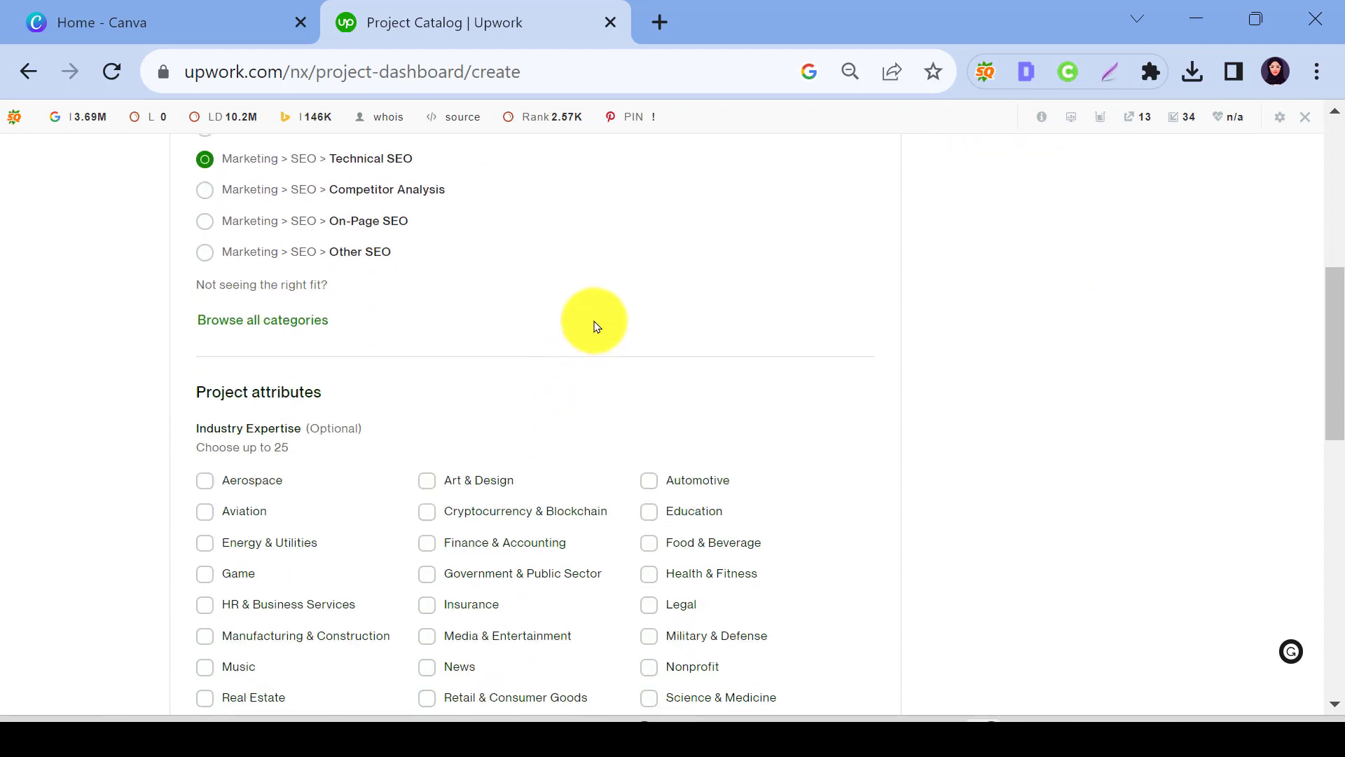
{"action": "scroll", "coordinate": [597, 324], "scroll_direction": "down", "scroll_amount": 2}
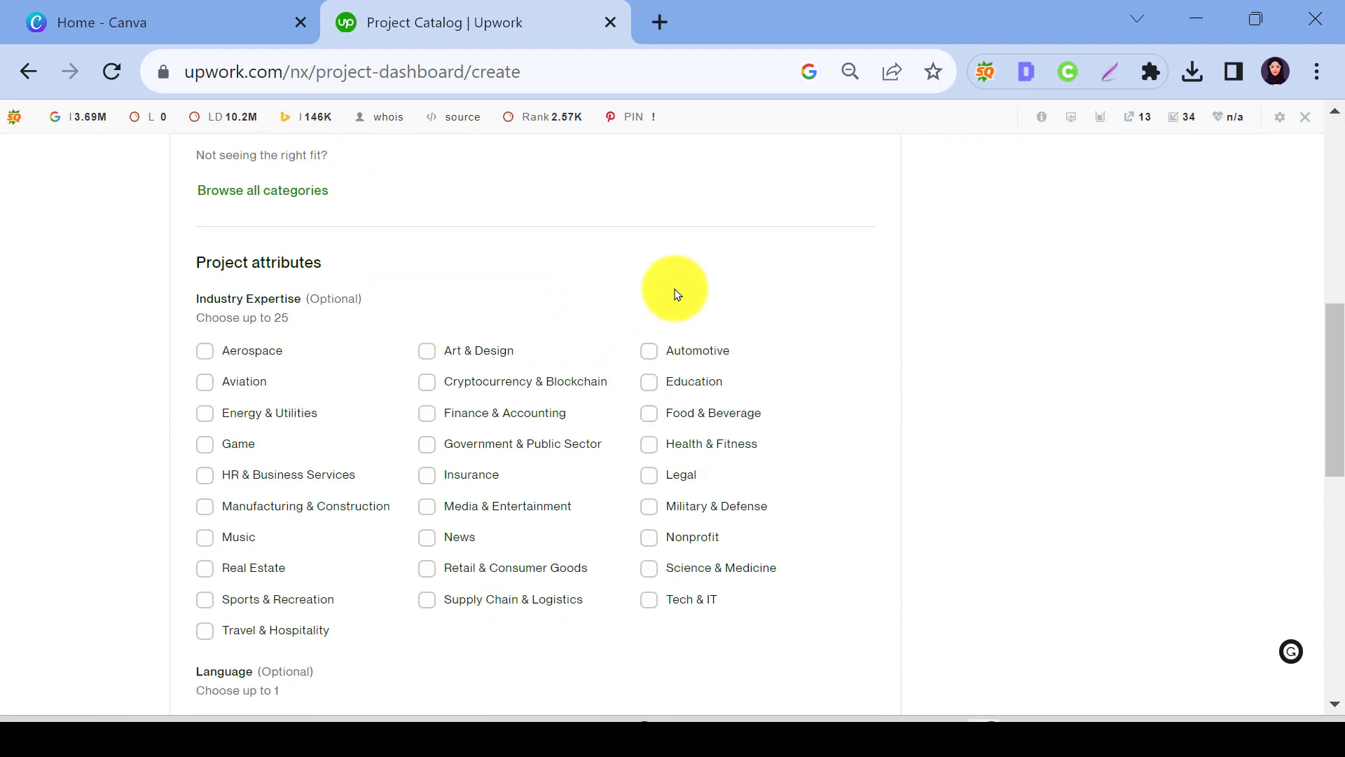
{"action": "scroll", "coordinate": [678, 292], "scroll_direction": "down", "scroll_amount": 2}
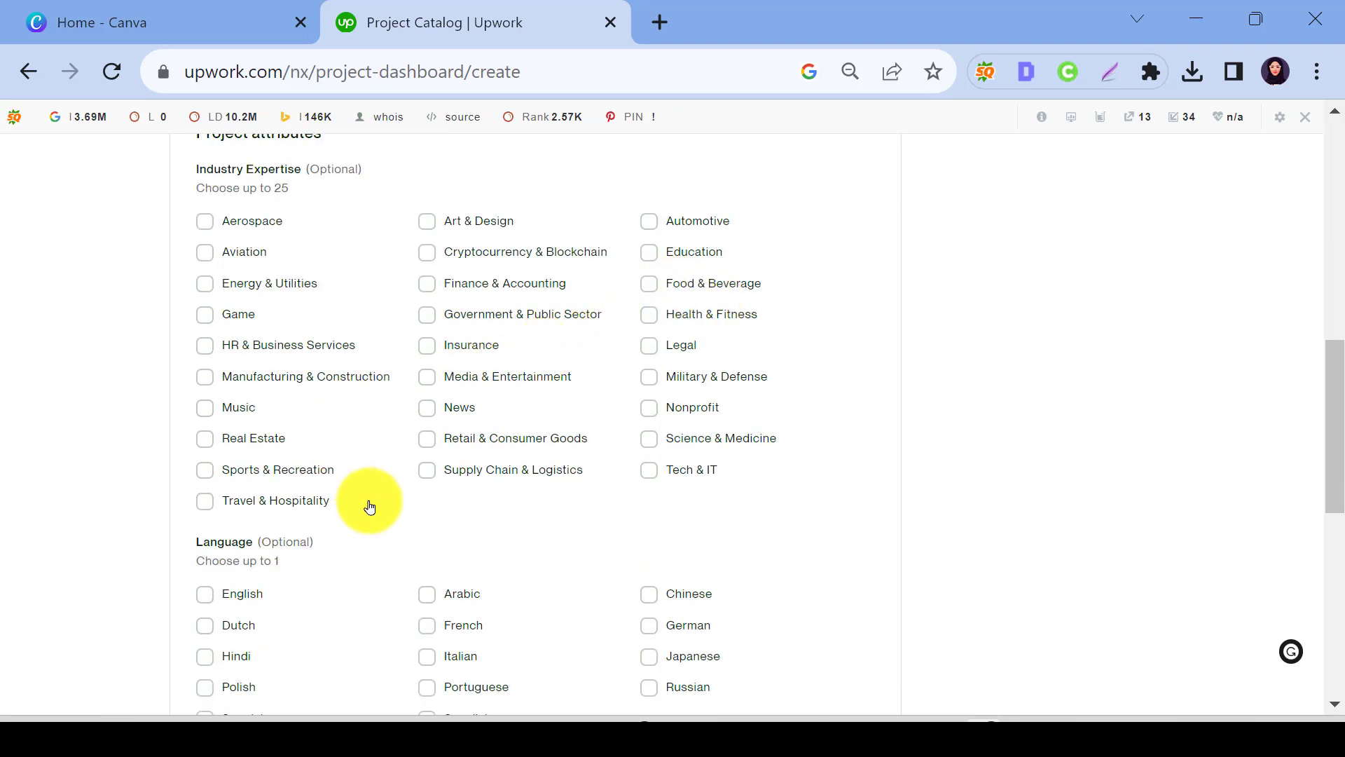
{"action": "scroll", "coordinate": [491, 508], "scroll_direction": "up", "scroll_amount": 2}
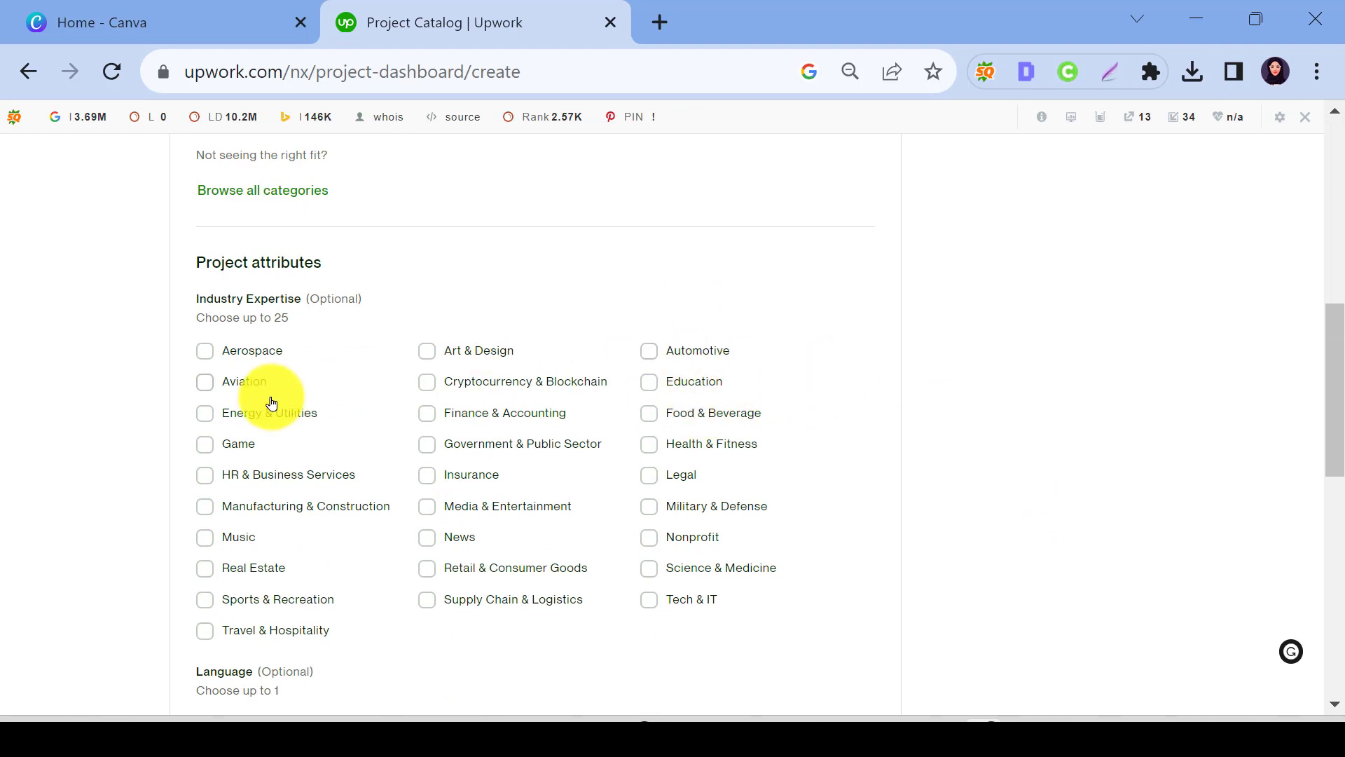
{"action": "scroll", "coordinate": [261, 390], "scroll_direction": "down", "scroll_amount": 2}
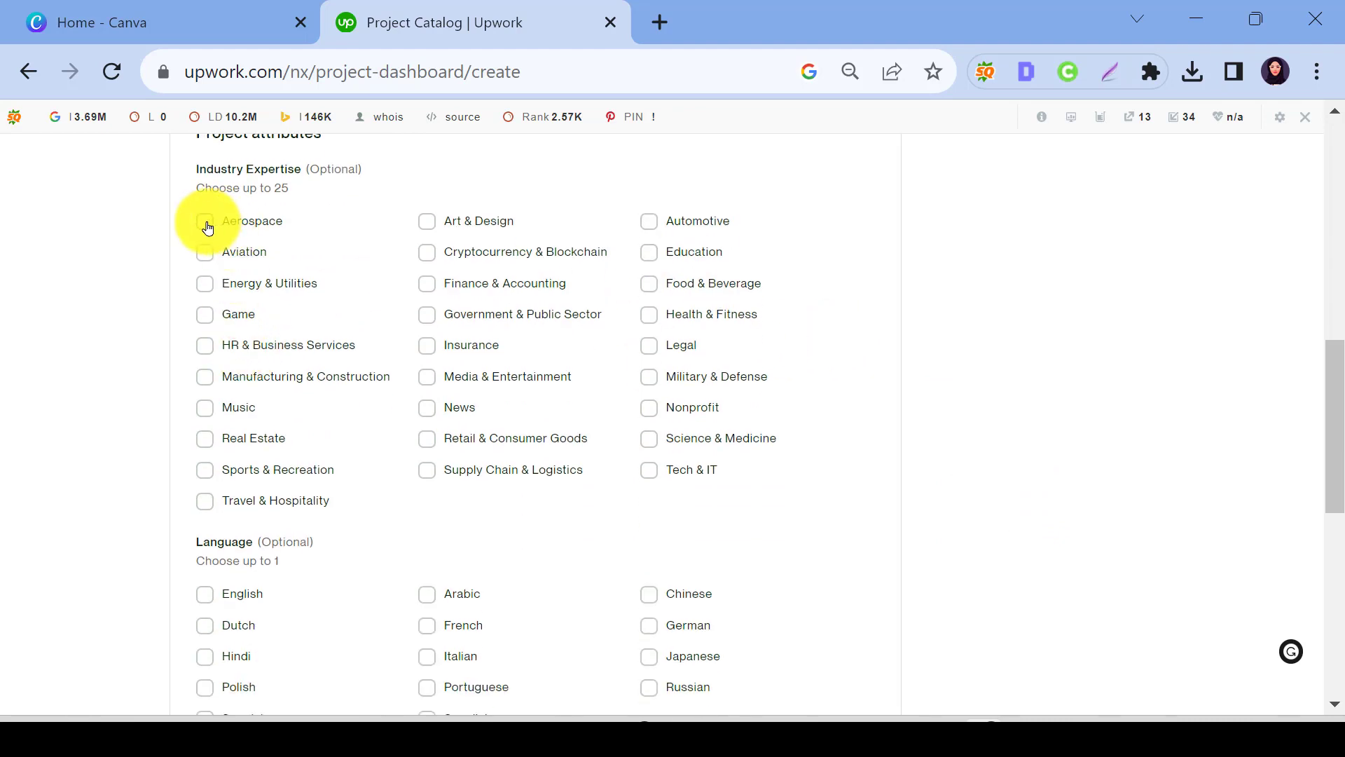
Step: Select the industries Aerospace, Aviation, Energy & Utilities, Game, HR & Business Services, Manufacturing & Construction, Music, Real Estate, Sports & Recreation and Travel & Hospitality
{"action": "left_click", "coordinate": [206, 223]}
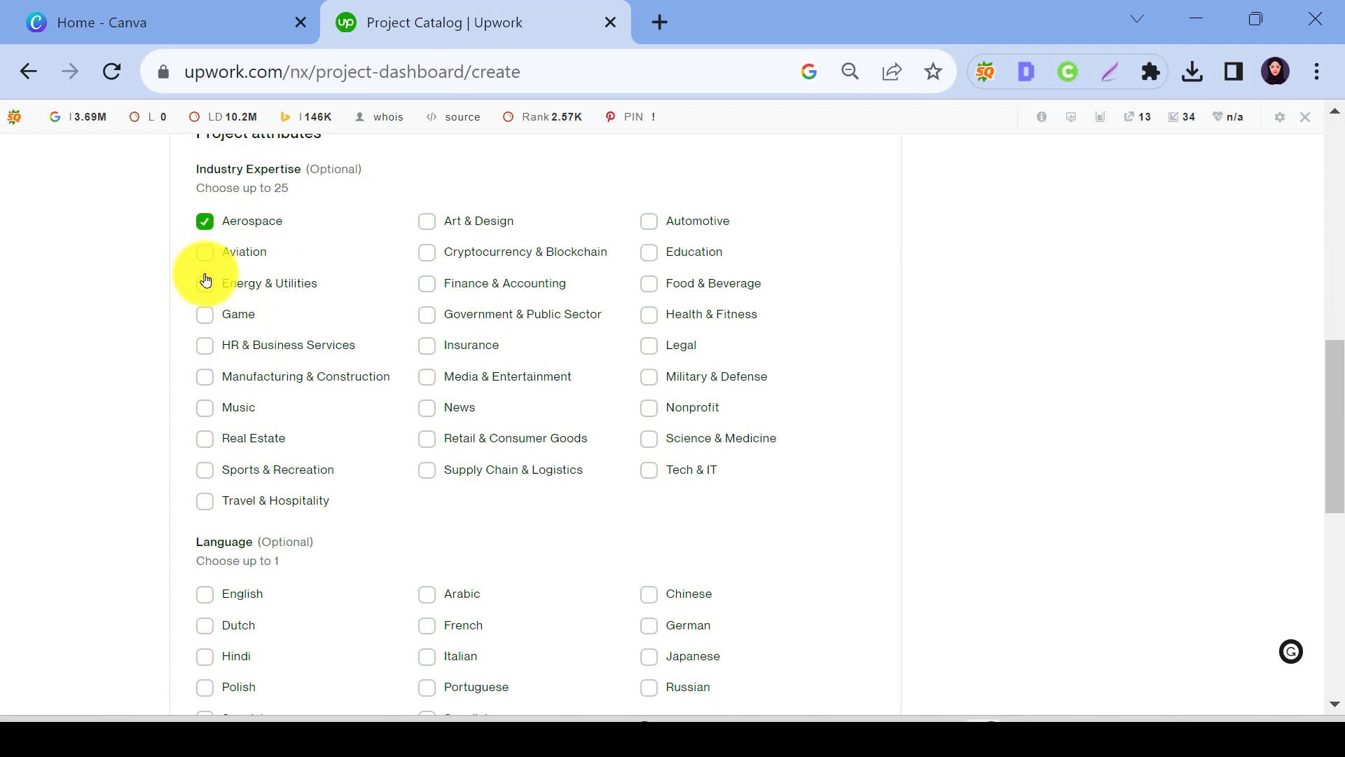
{"action": "left_click", "coordinate": [204, 253]}
{"action": "left_click", "coordinate": [202, 284]}
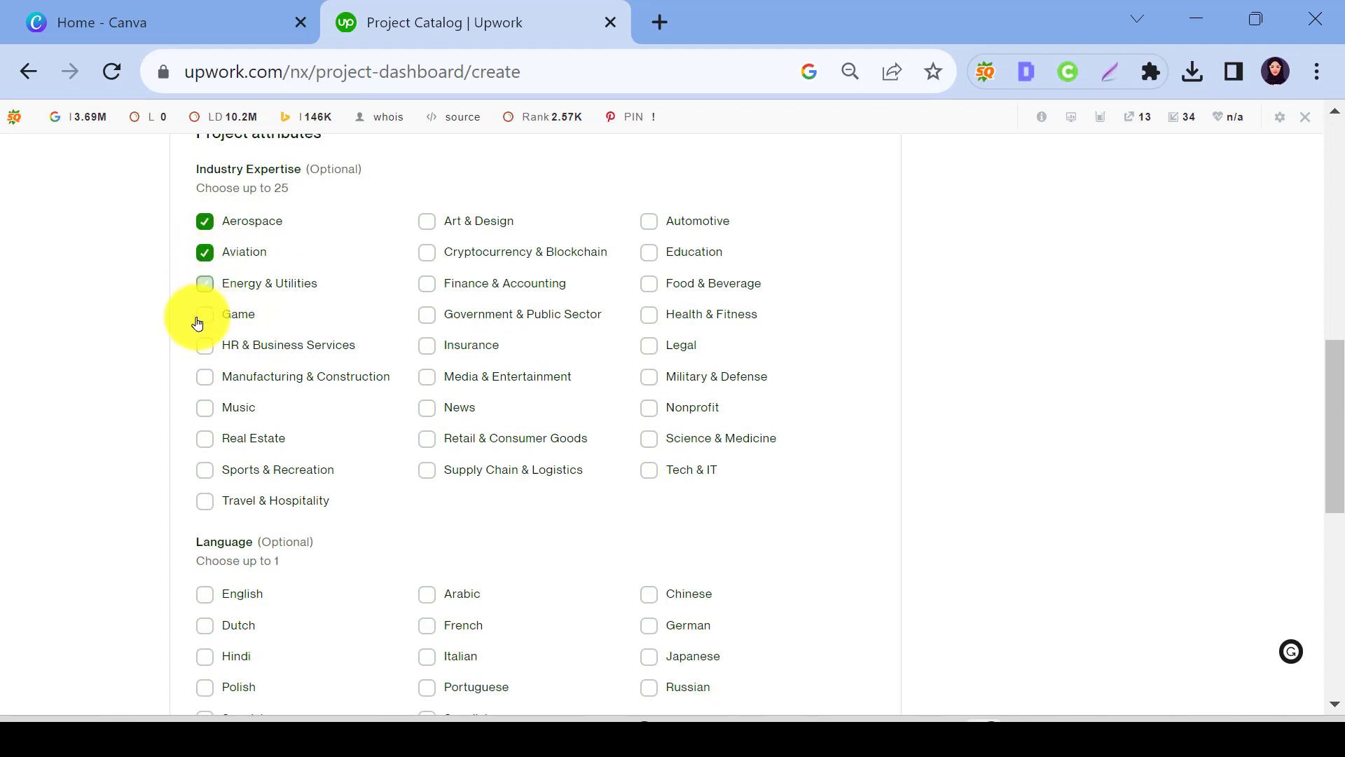
{"action": "left_click", "coordinate": [203, 319]}
{"action": "left_click", "coordinate": [206, 351]}
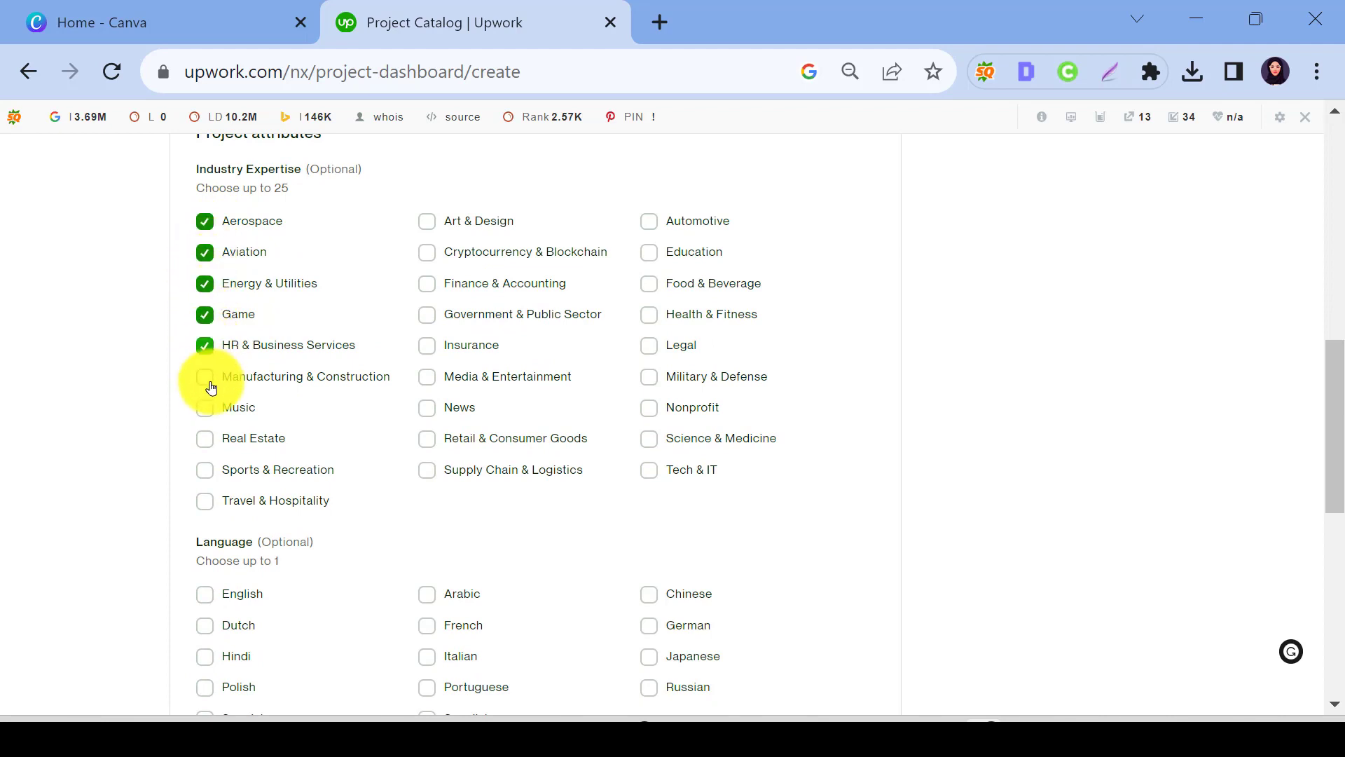
{"action": "left_click", "coordinate": [207, 380]}
{"action": "left_click", "coordinate": [207, 410]}
{"action": "left_click", "coordinate": [208, 443]}
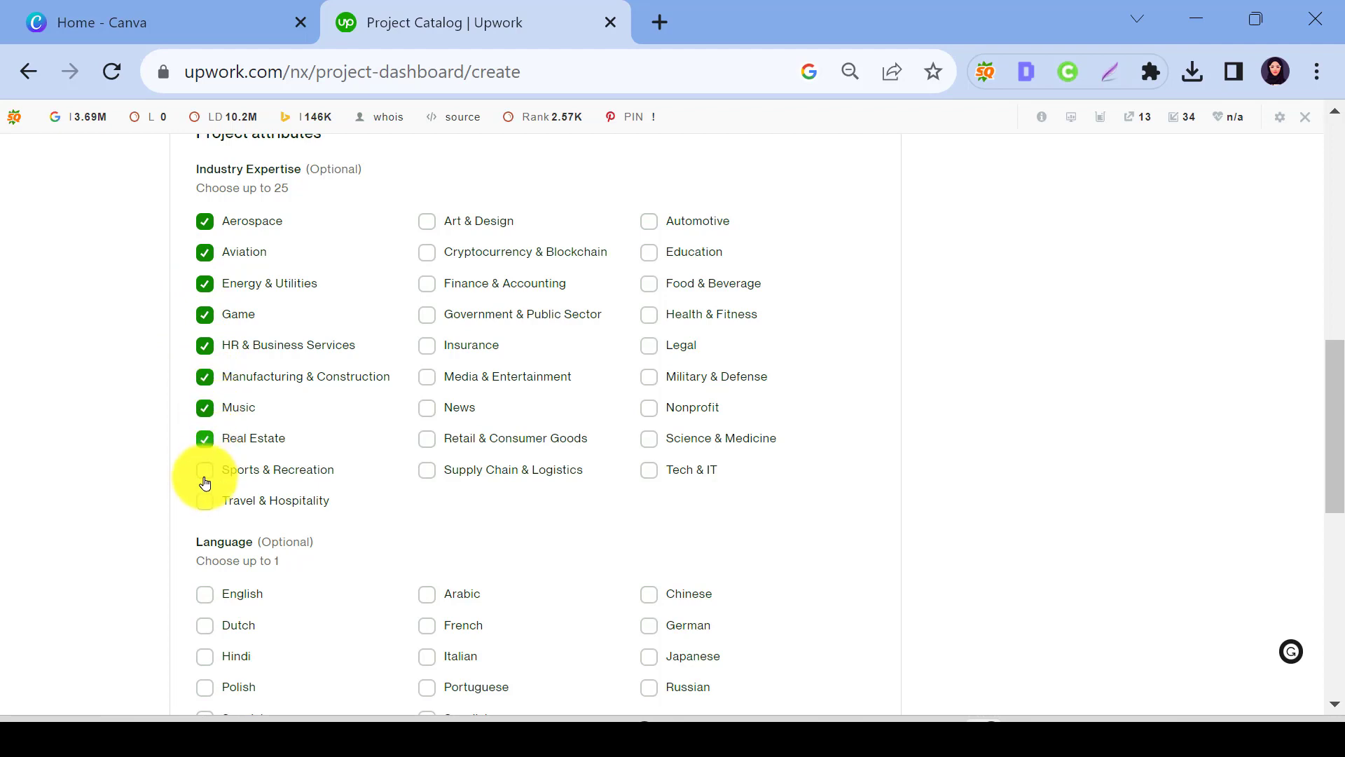
{"action": "left_click", "coordinate": [205, 468]}
{"action": "left_click", "coordinate": [206, 506]}
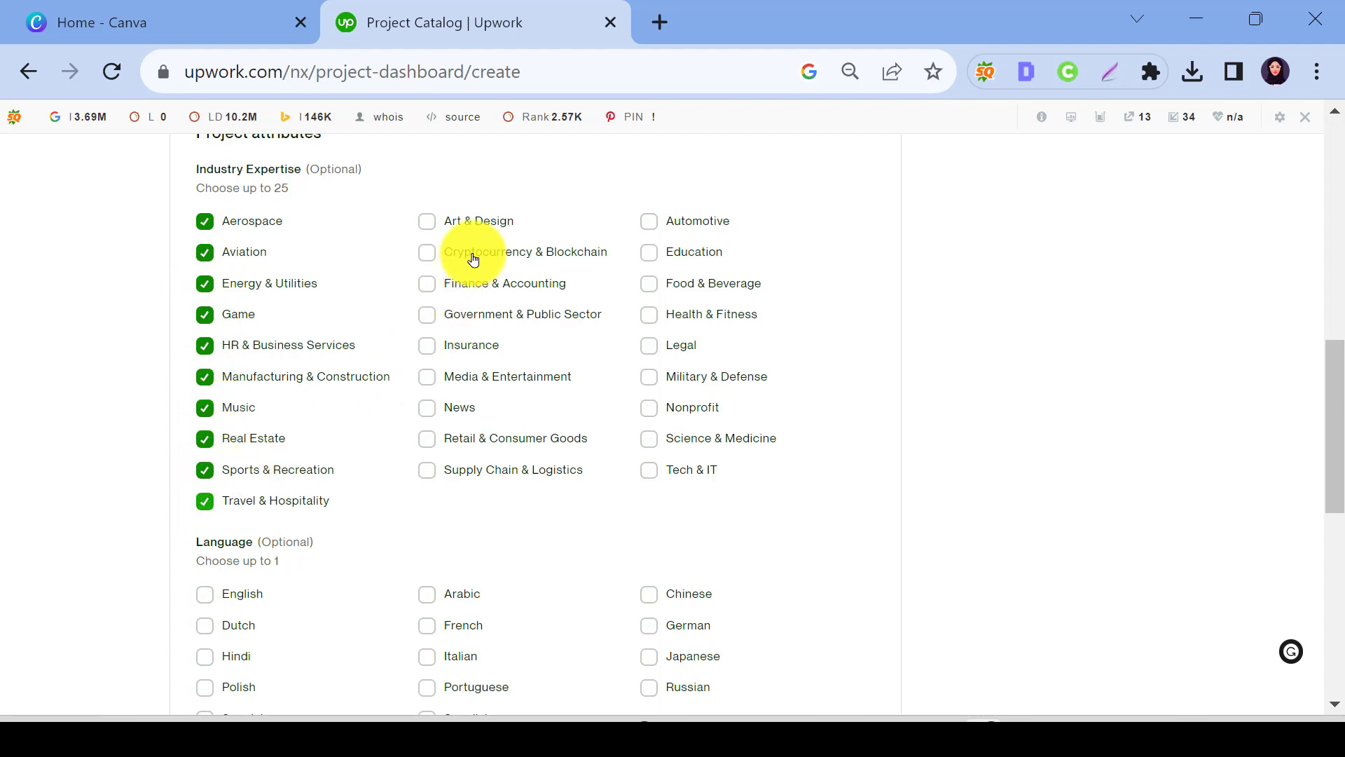
Step: Select Art & Design, Cryptocurrency & Blockchain, Finance & Accounting, Government & Public Sector, Insurance, Media & Entertainment, News, Retail & Consumer Goods and Supply Chain & Logistics
{"action": "left_click", "coordinate": [433, 223]}
{"action": "left_click", "coordinate": [429, 253]}
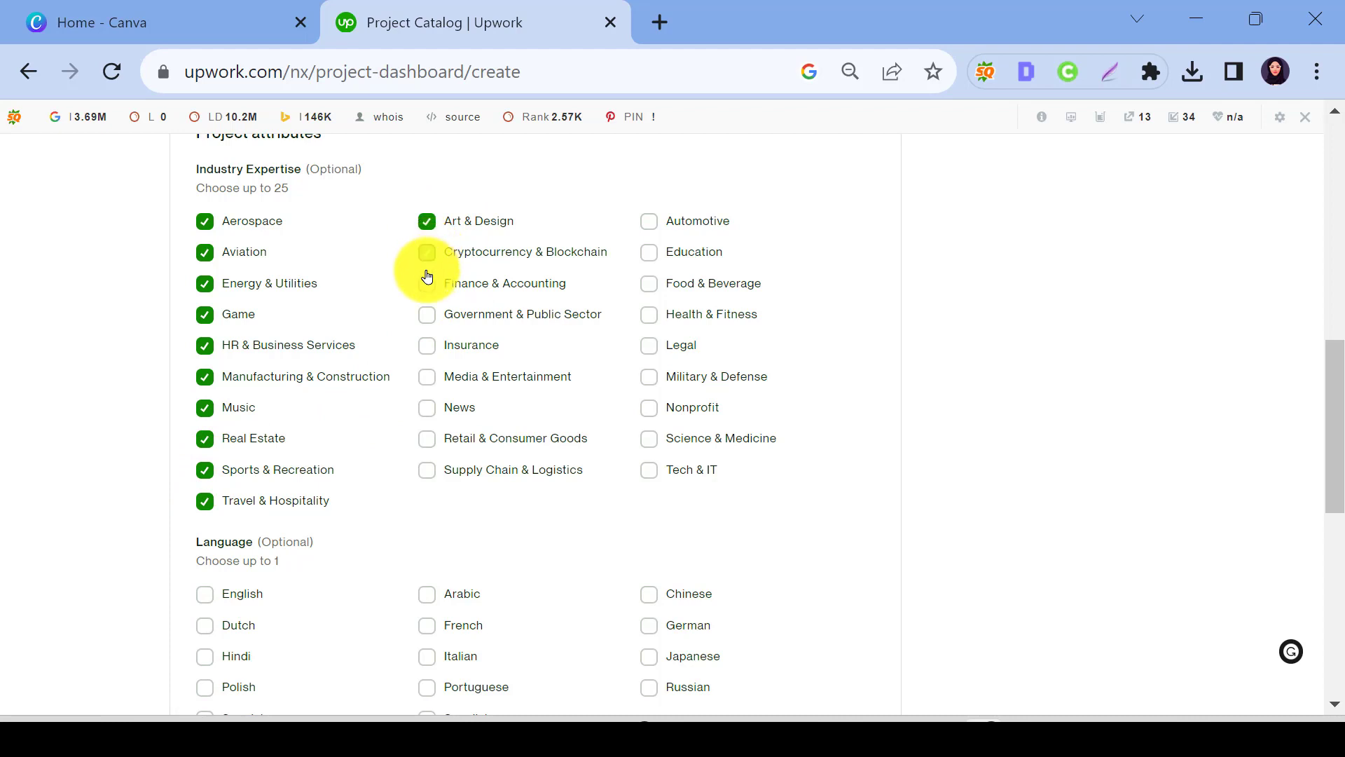
{"action": "left_click", "coordinate": [426, 315]}
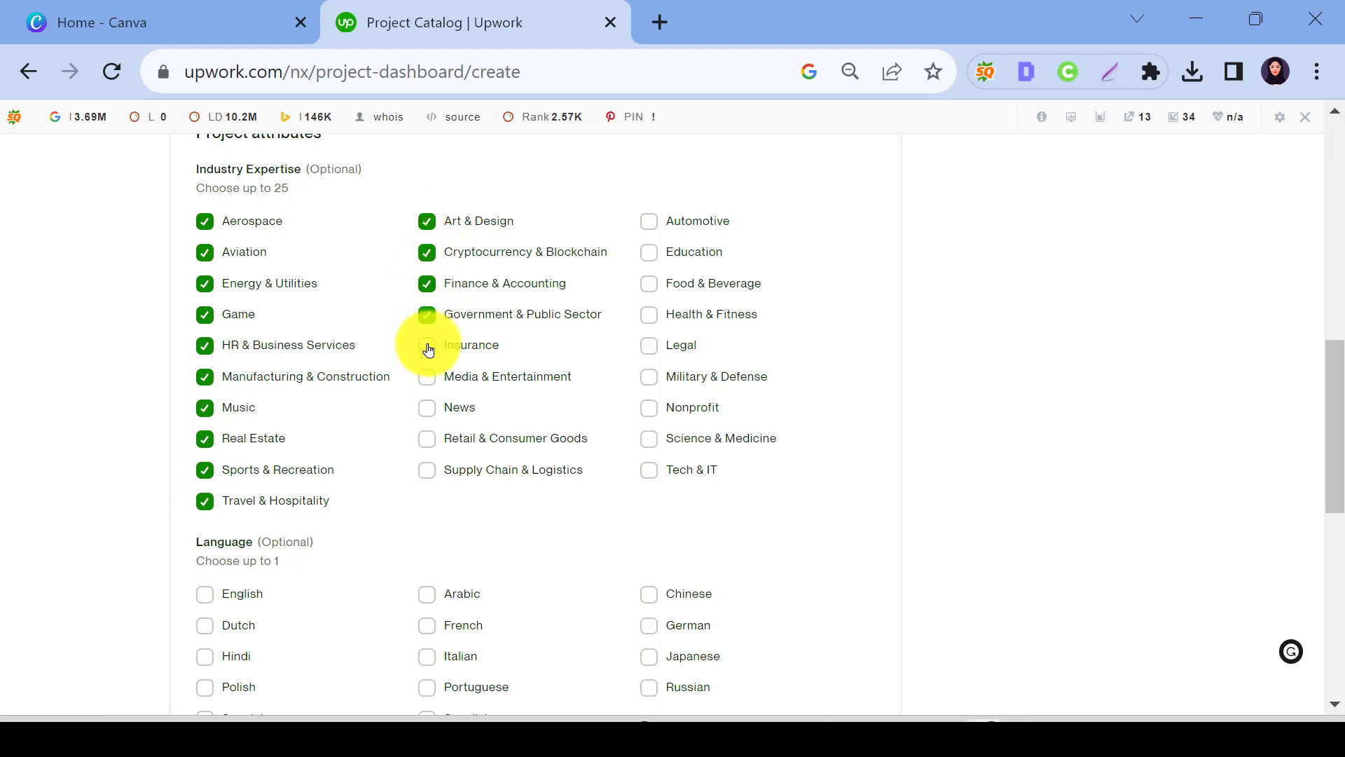
{"action": "left_click", "coordinate": [427, 346]}
{"action": "left_click", "coordinate": [428, 379]}
{"action": "left_click", "coordinate": [428, 407]}
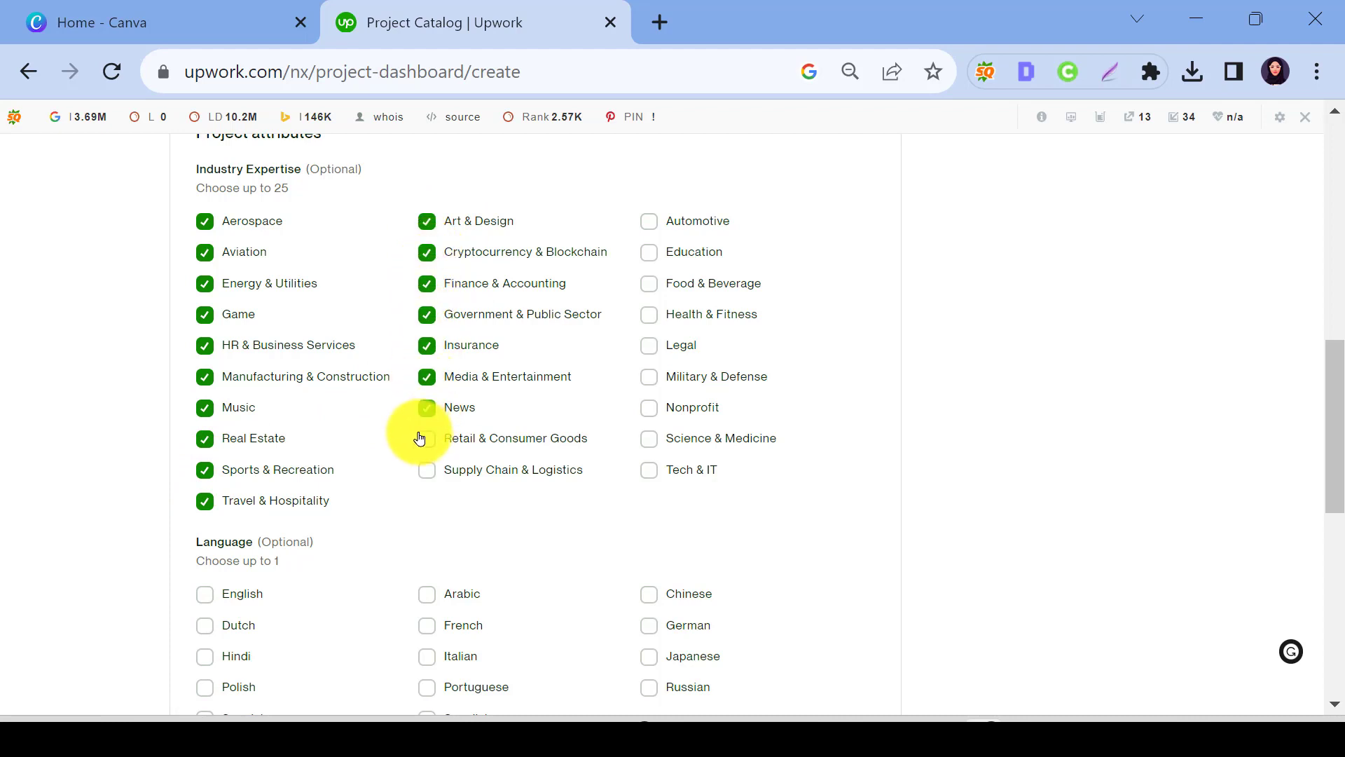
{"action": "left_click", "coordinate": [429, 440]}
{"action": "left_click", "coordinate": [430, 474]}
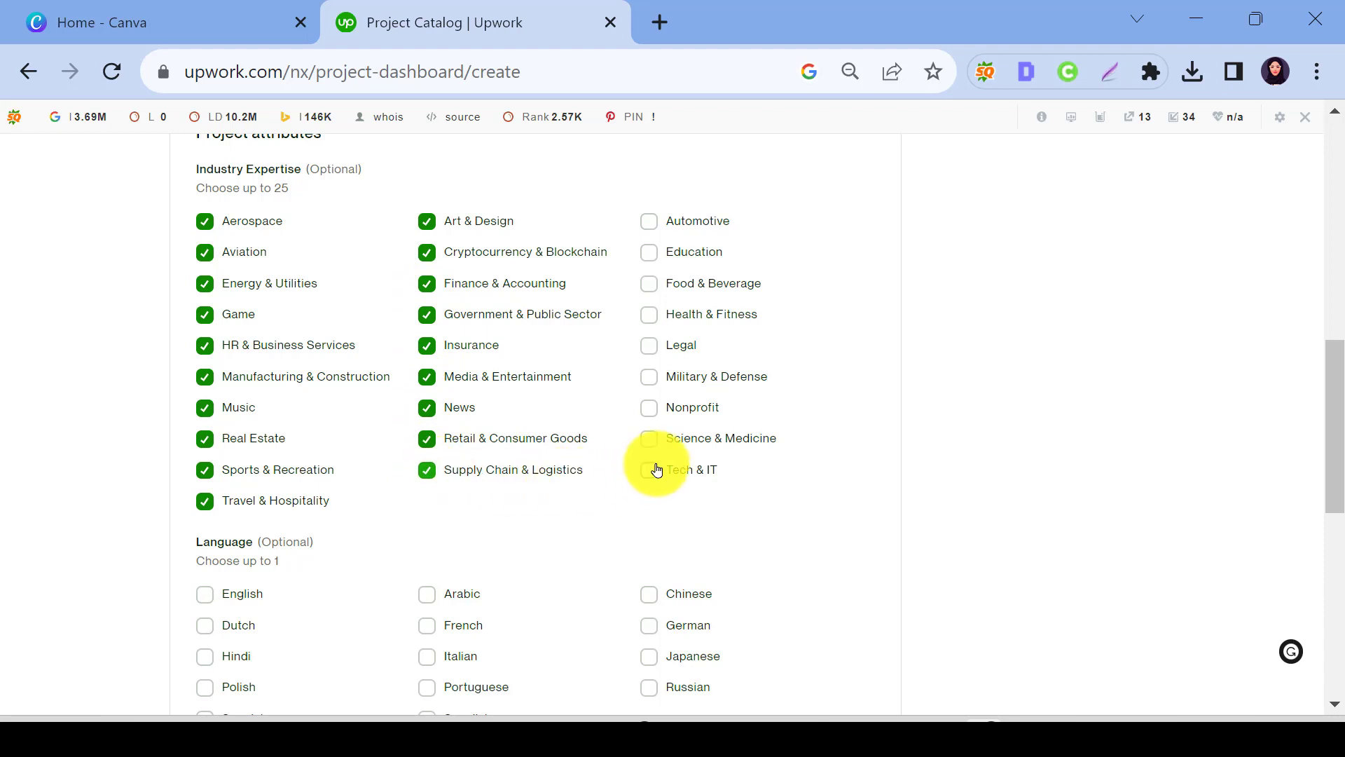
Step: Add the industries Tech & IT, Automotive, Education, Food & Beverage, Health & Fitness and Legal, and set the language to English
{"action": "left_click", "coordinate": [653, 470]}
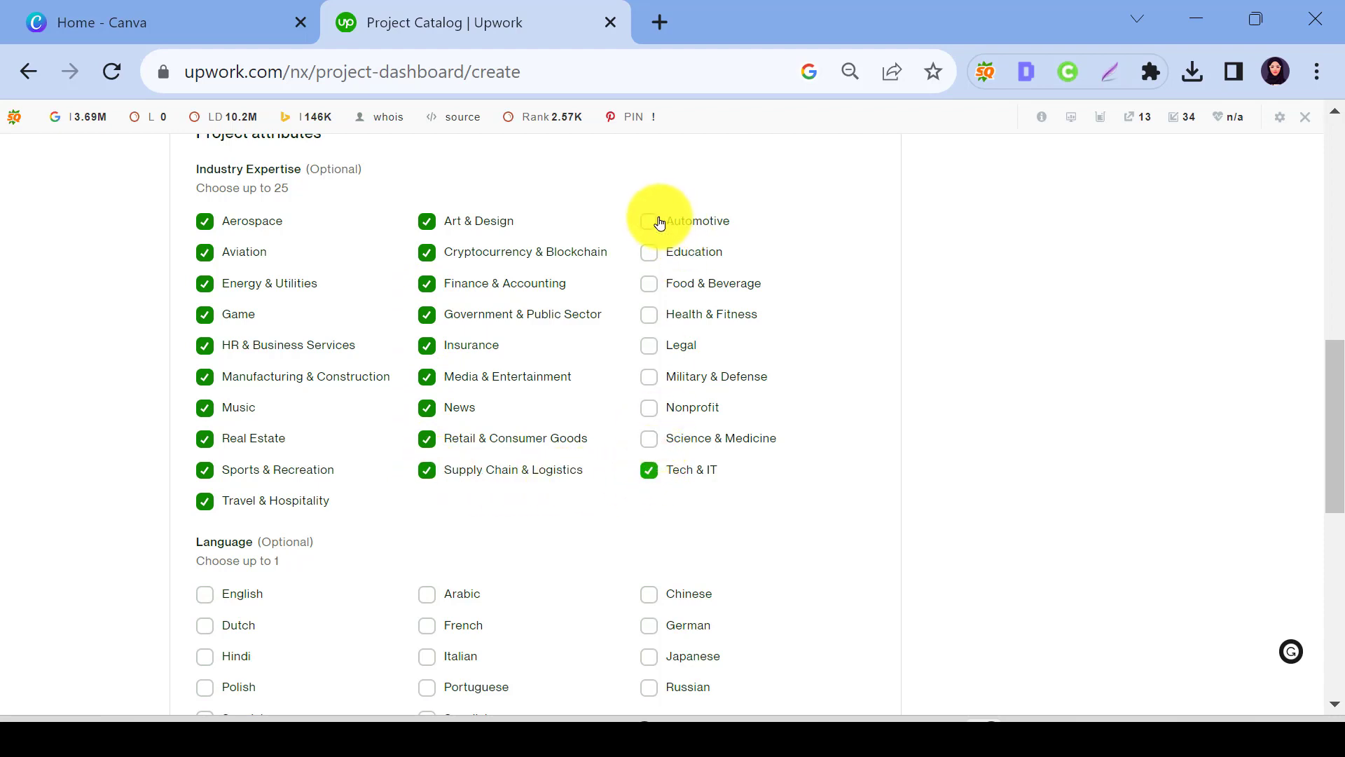
{"action": "left_click", "coordinate": [651, 222]}
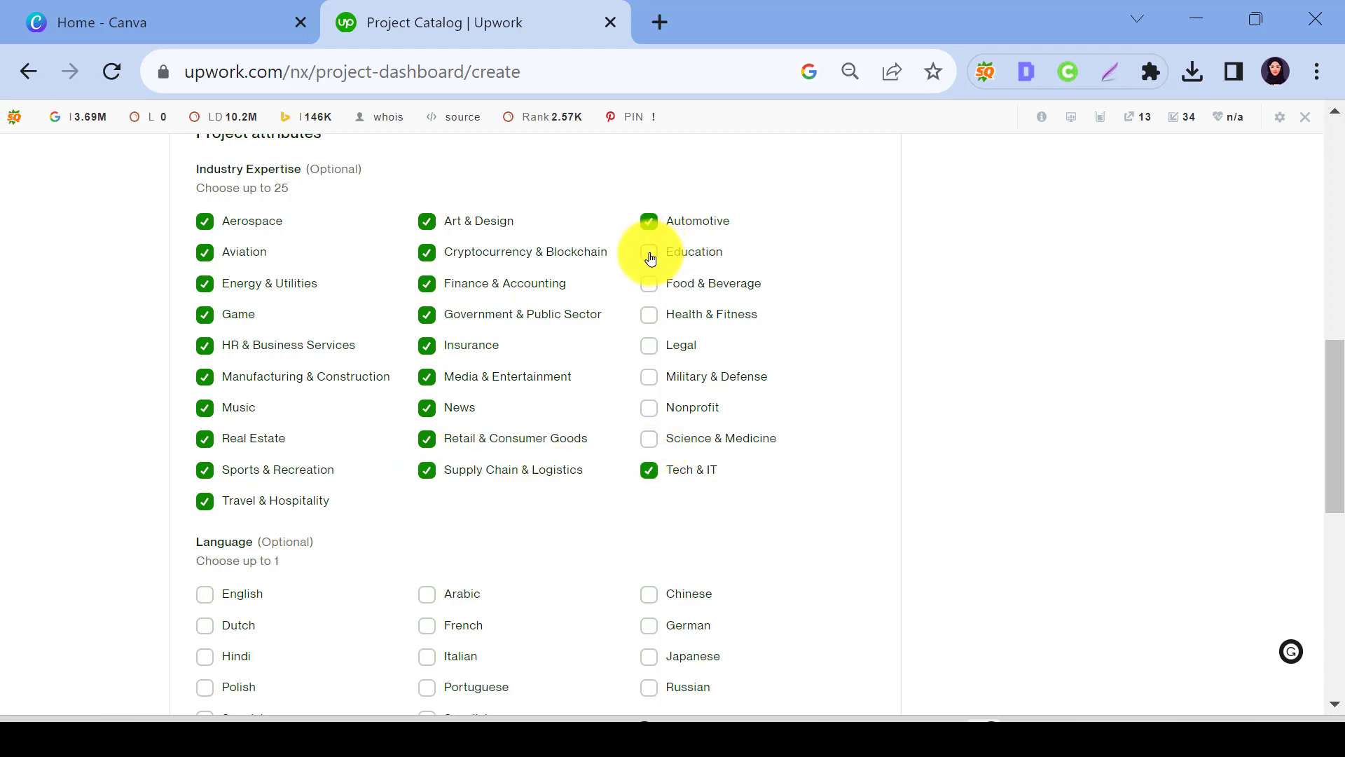
{"action": "left_click", "coordinate": [648, 255]}
{"action": "left_click", "coordinate": [646, 285]}
{"action": "left_click", "coordinate": [649, 317]}
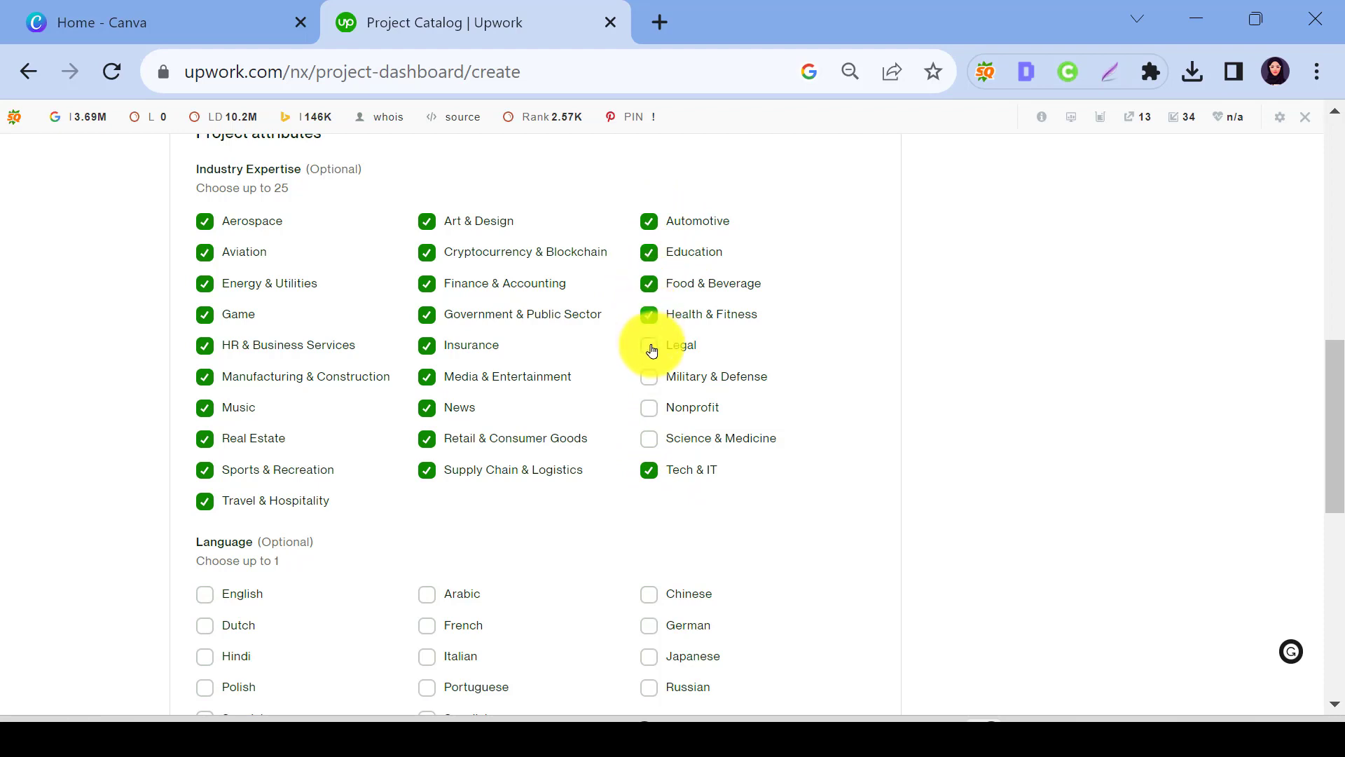
{"action": "left_click", "coordinate": [649, 347]}
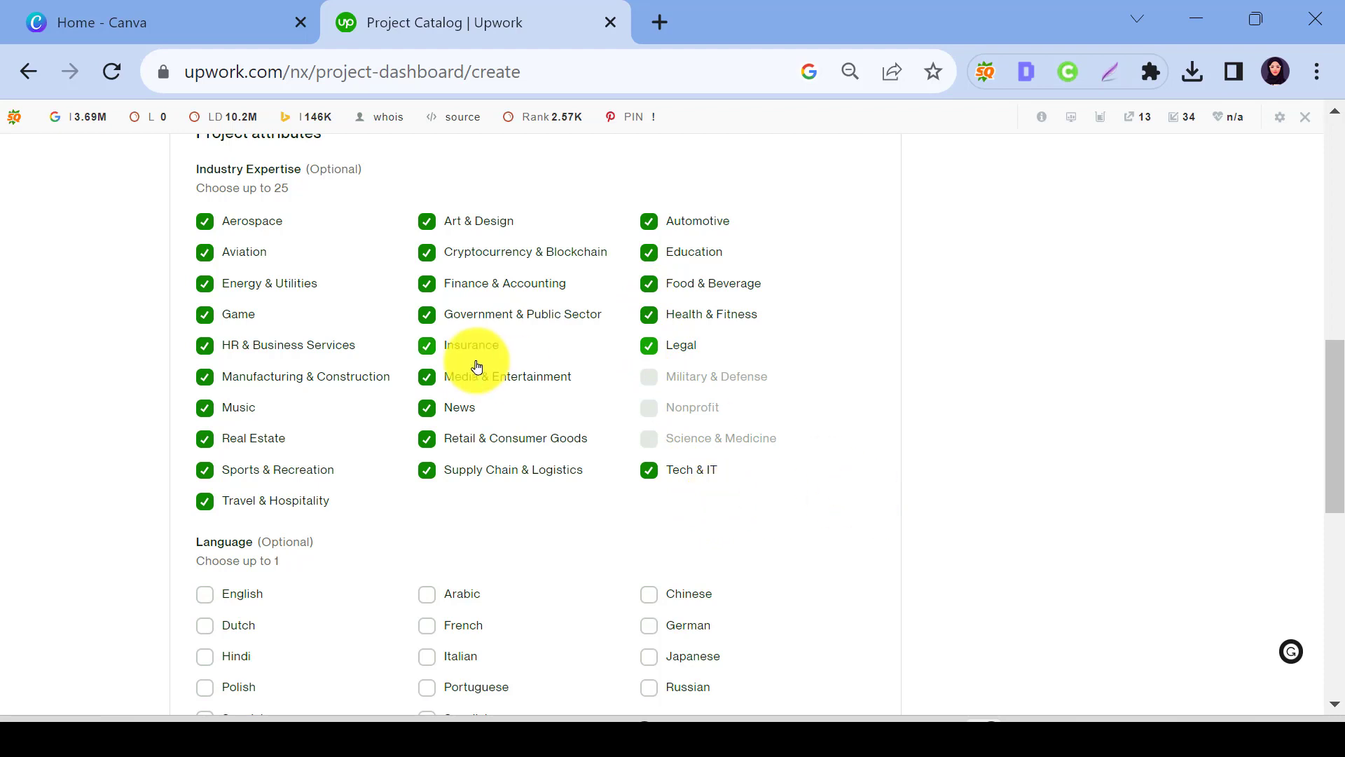
{"action": "scroll", "coordinate": [477, 365], "scroll_direction": "down", "scroll_amount": 4}
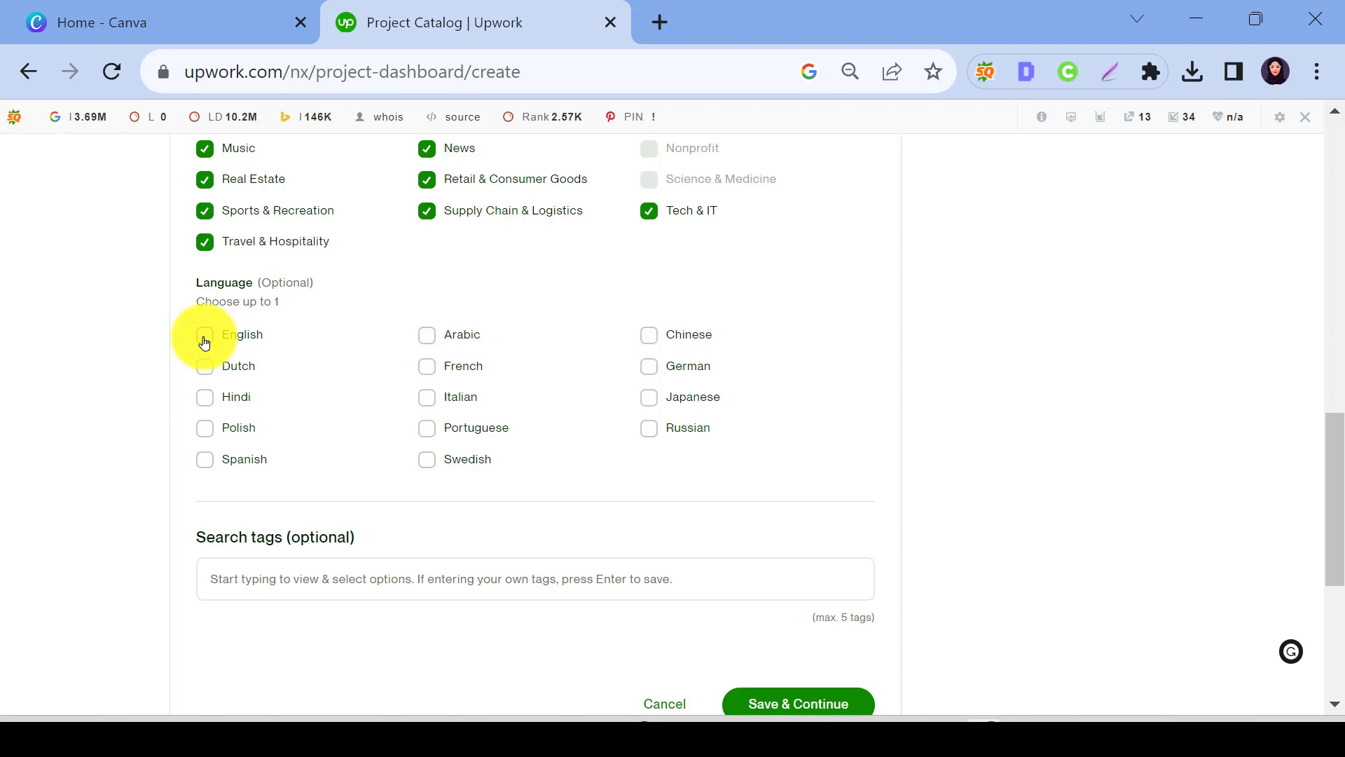
{"action": "left_click", "coordinate": [204, 341]}
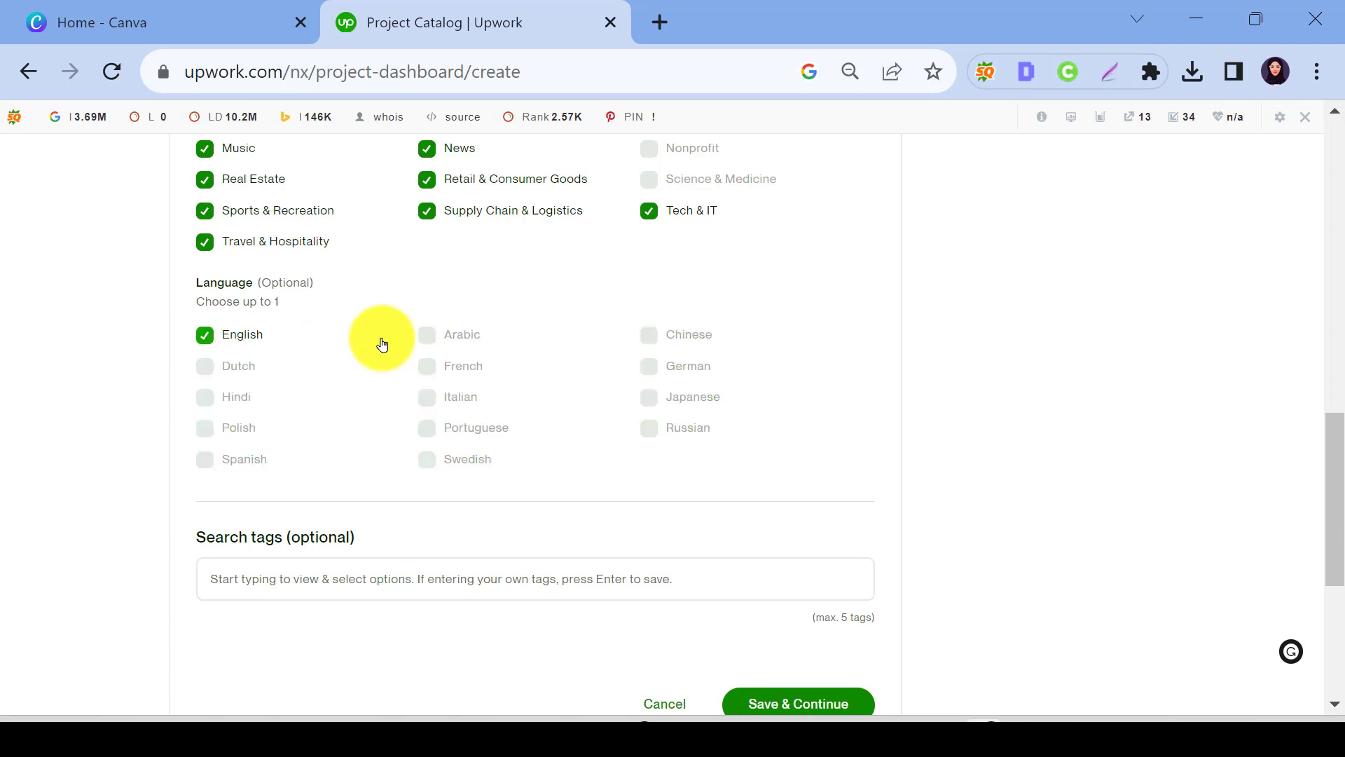
Step: Add the suggested search tags SEO Audit and SEO Keyword Research to the project
{"action": "scroll", "coordinate": [387, 340], "scroll_direction": "down", "scroll_amount": 1}
{"action": "scroll", "coordinate": [388, 340], "scroll_direction": "down", "scroll_amount": 3}
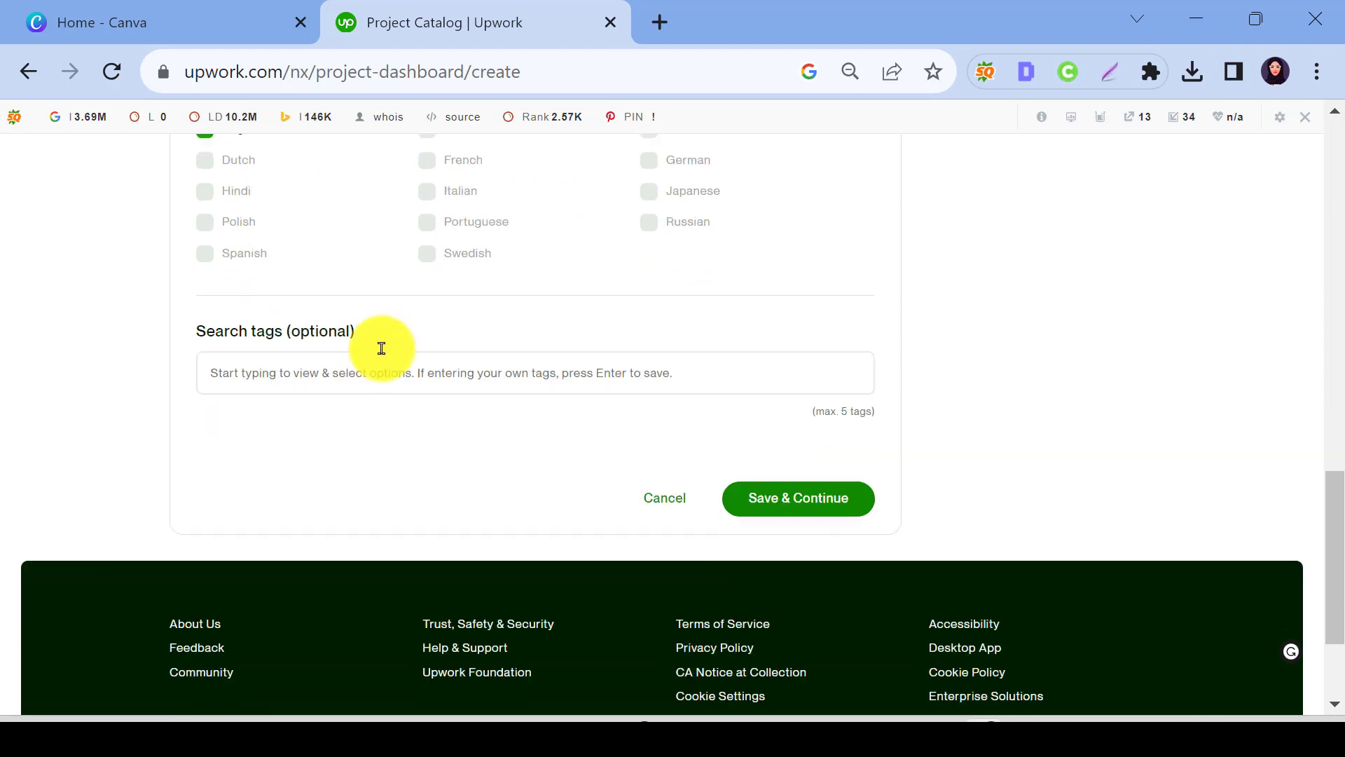
{"action": "left_click", "coordinate": [380, 323]}
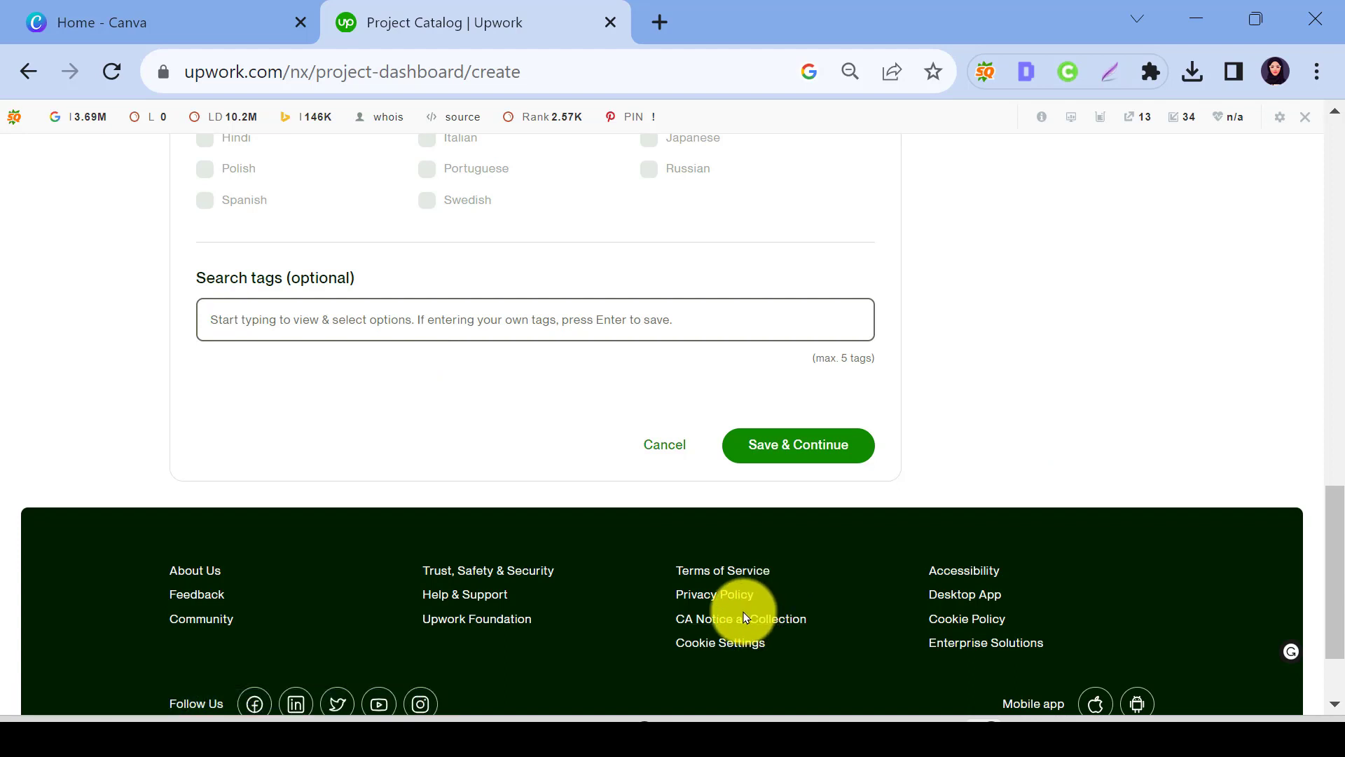
{"action": "type", "text": "SEO"}
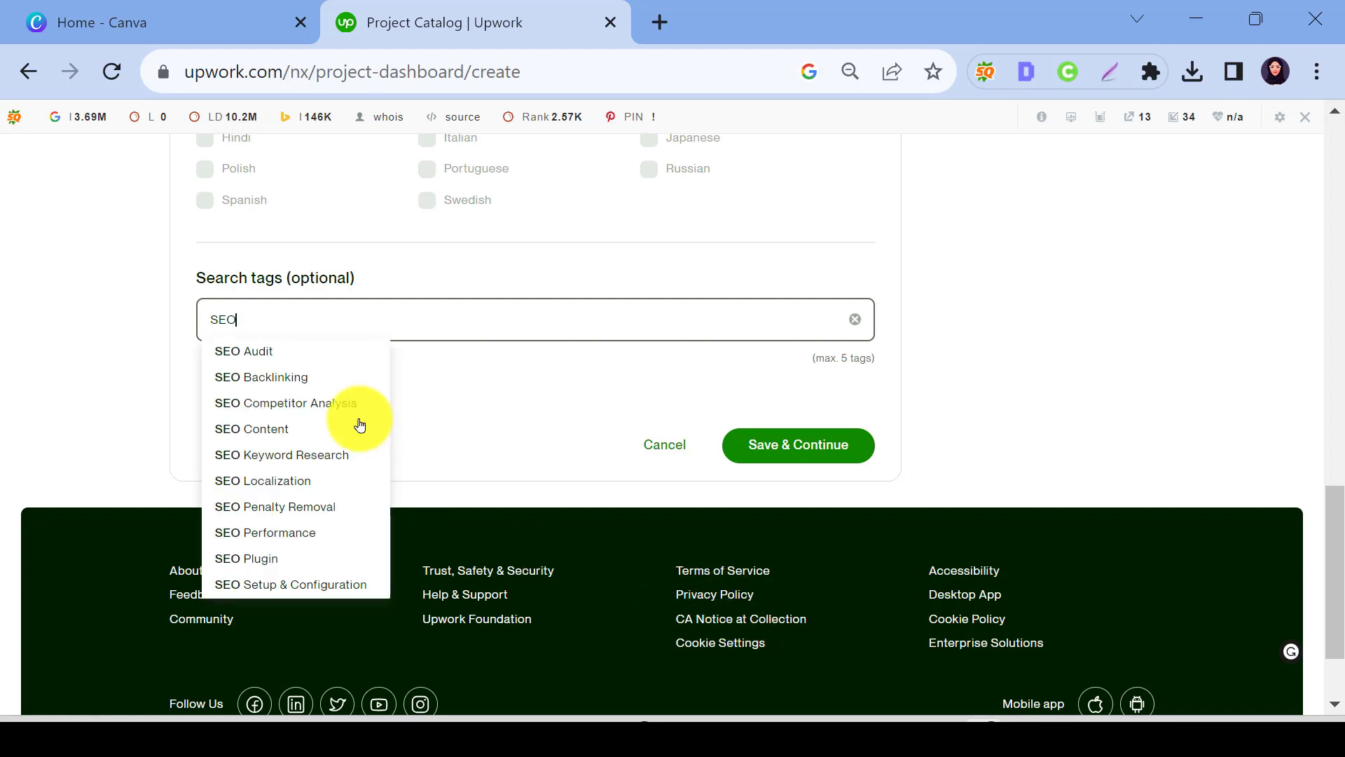
{"action": "left_click", "coordinate": [292, 351]}
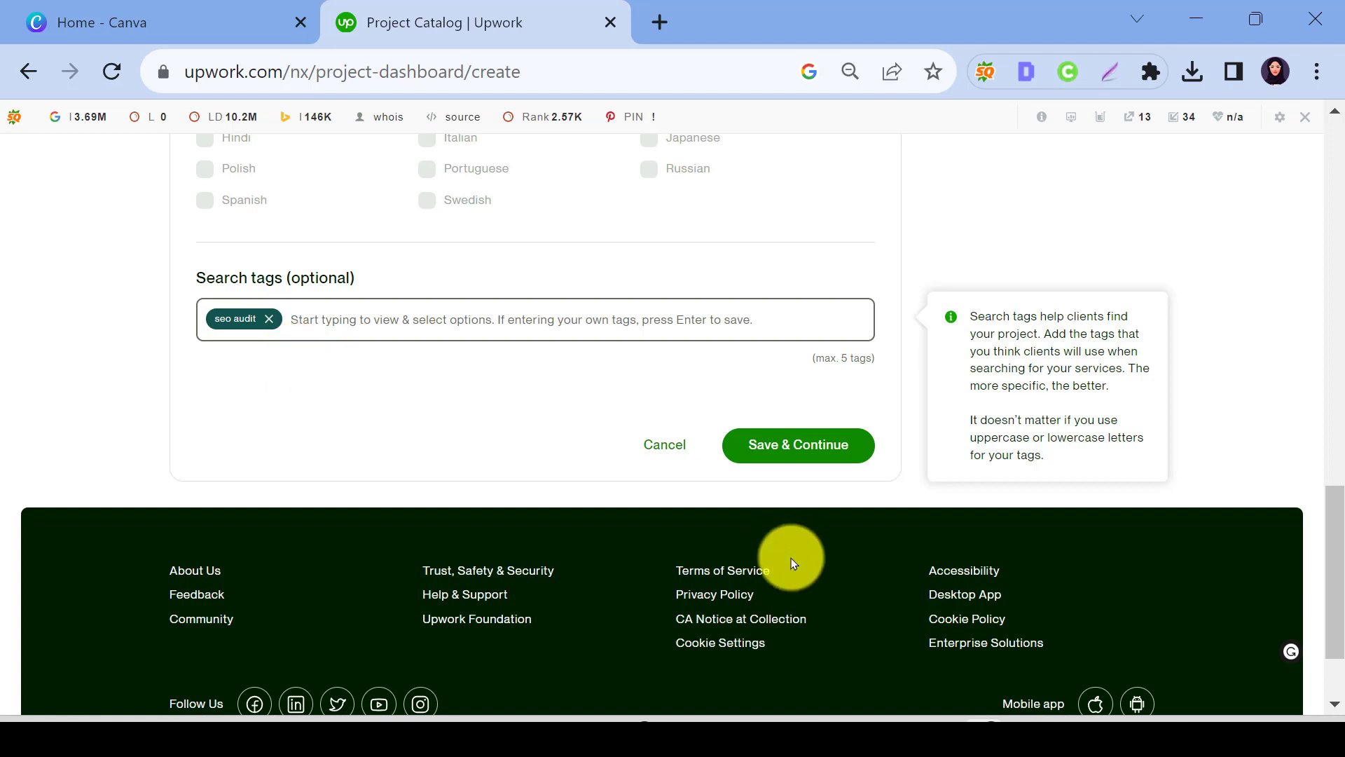
{"action": "type", "text": "Key"}
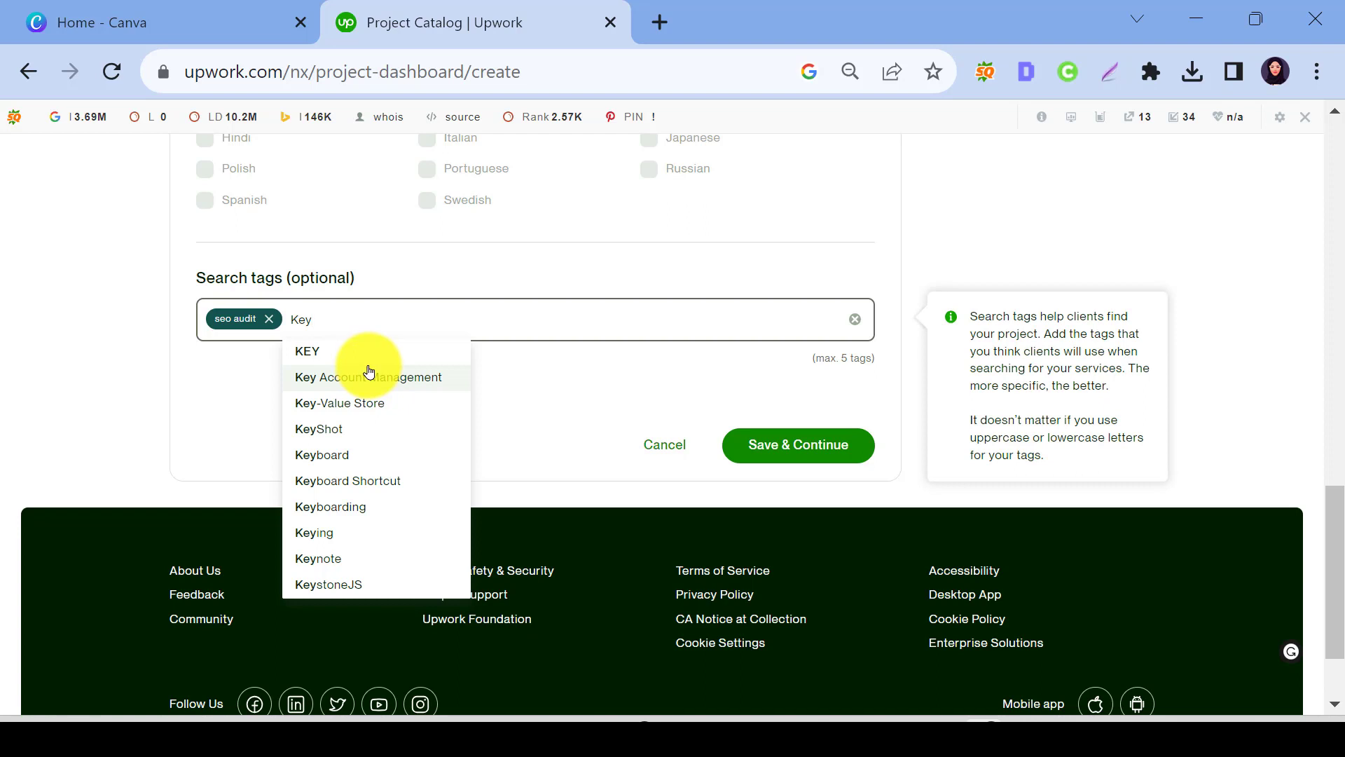
{"action": "type", "text": "w"}
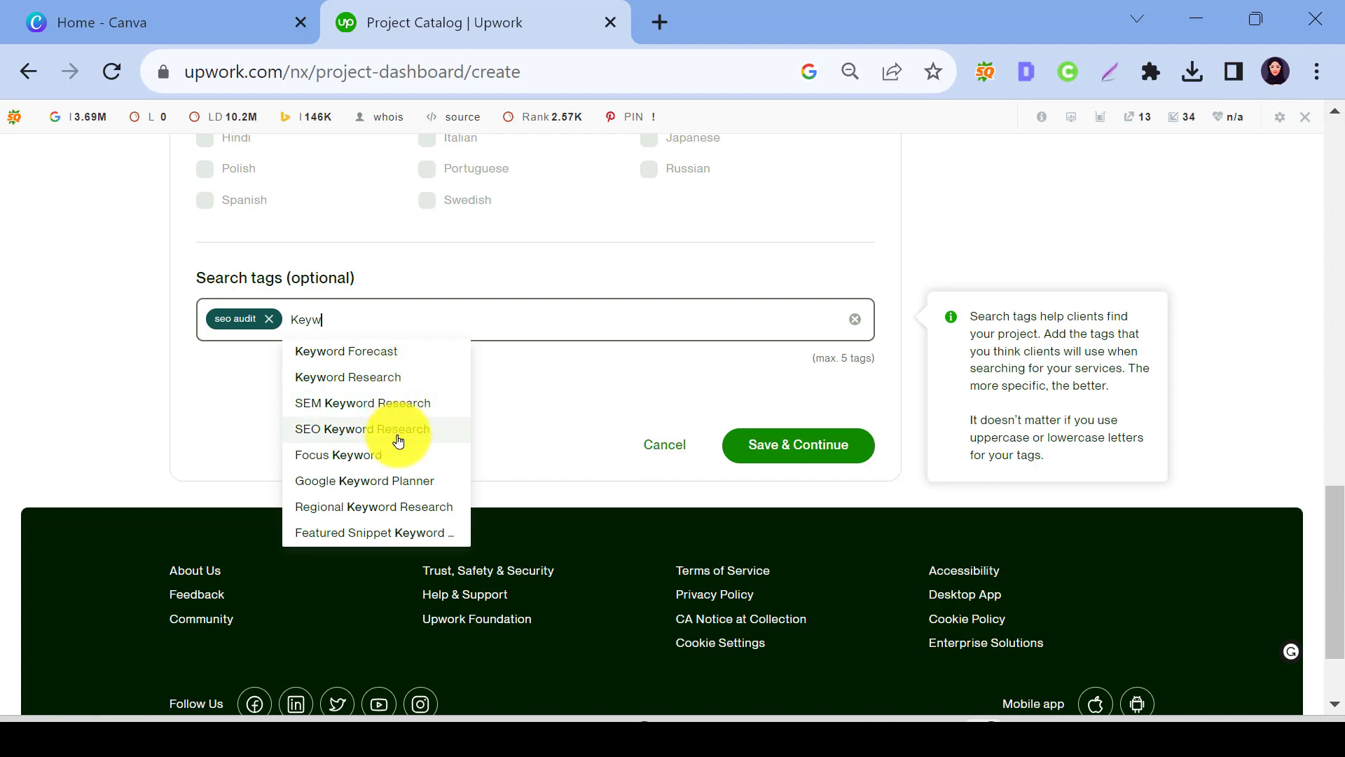
{"action": "left_click", "coordinate": [399, 440]}
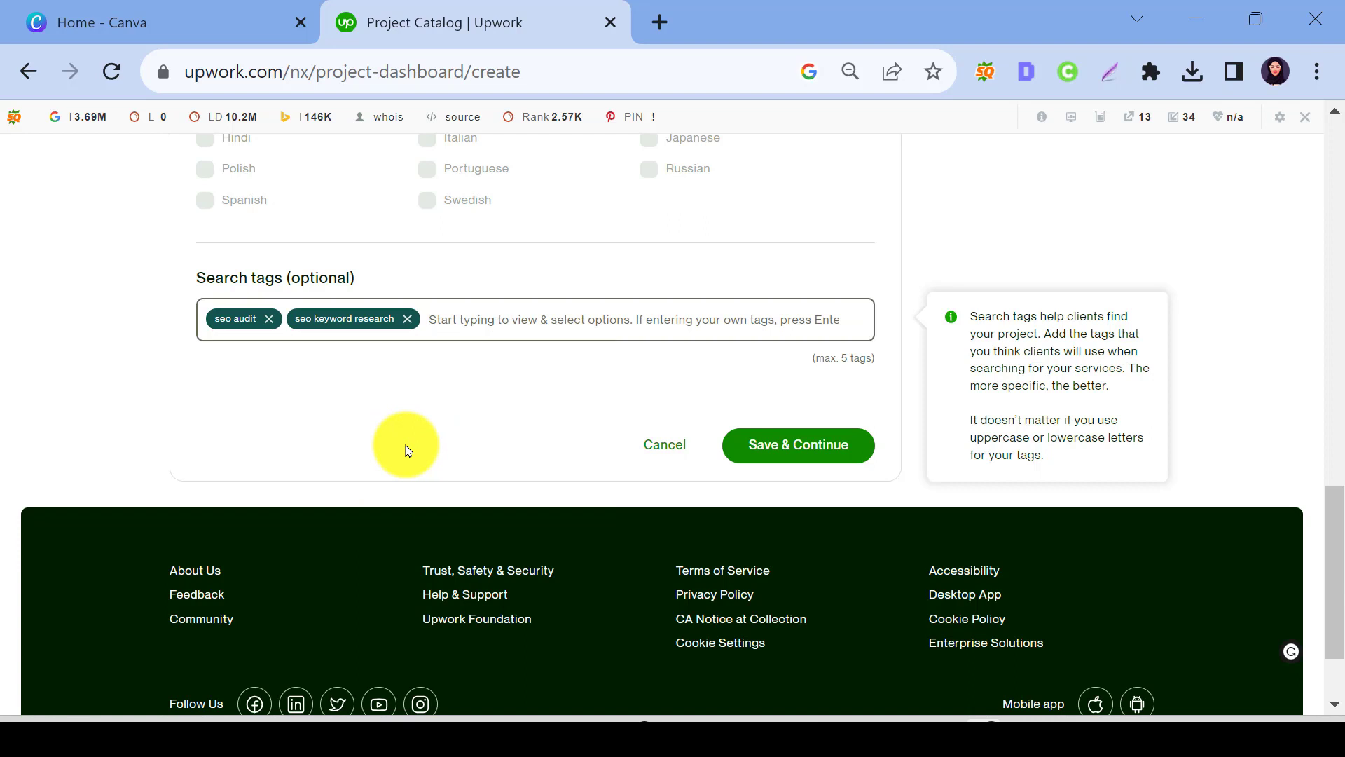
Step: Add the suggested search tags Local SEO and Technical SEO to the project
{"action": "type", "text": "local"}
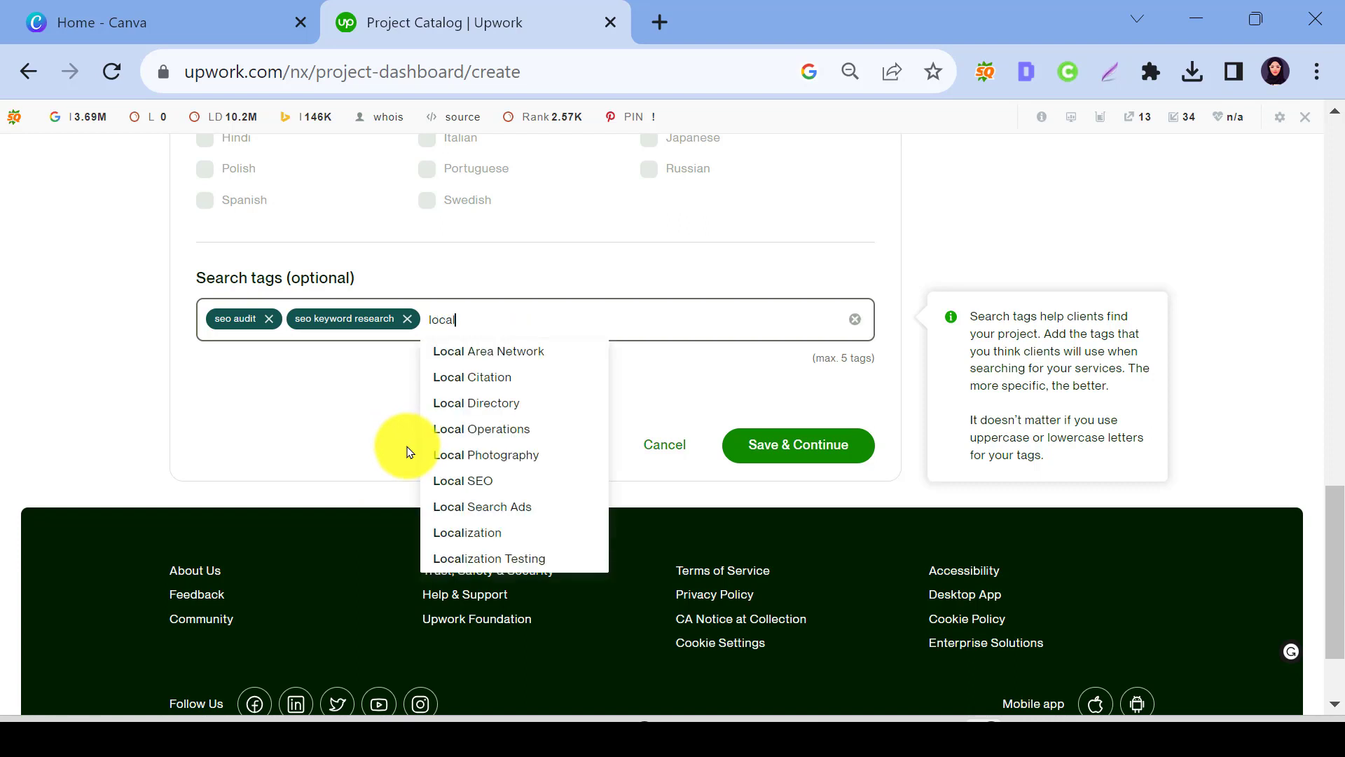
{"action": "left_click", "coordinate": [483, 485]}
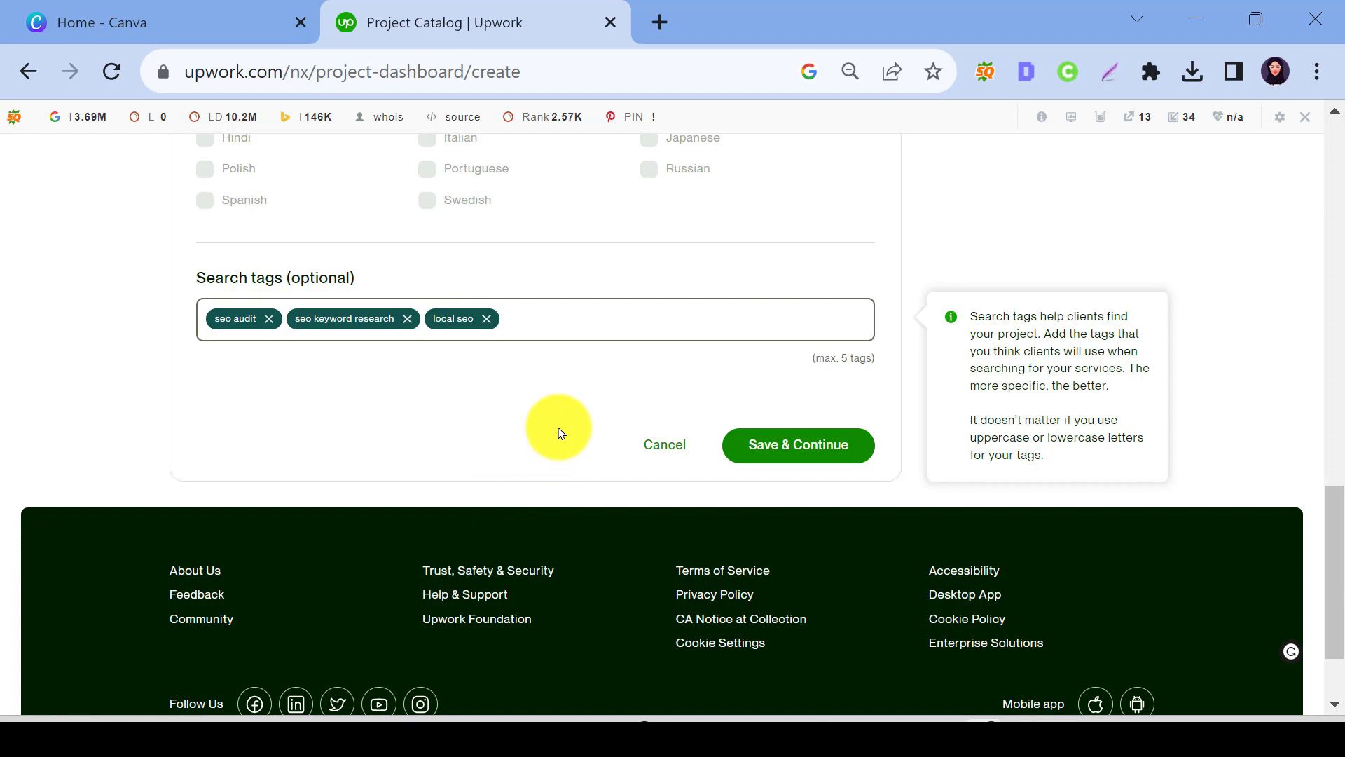
{"action": "type", "text": "ech"}
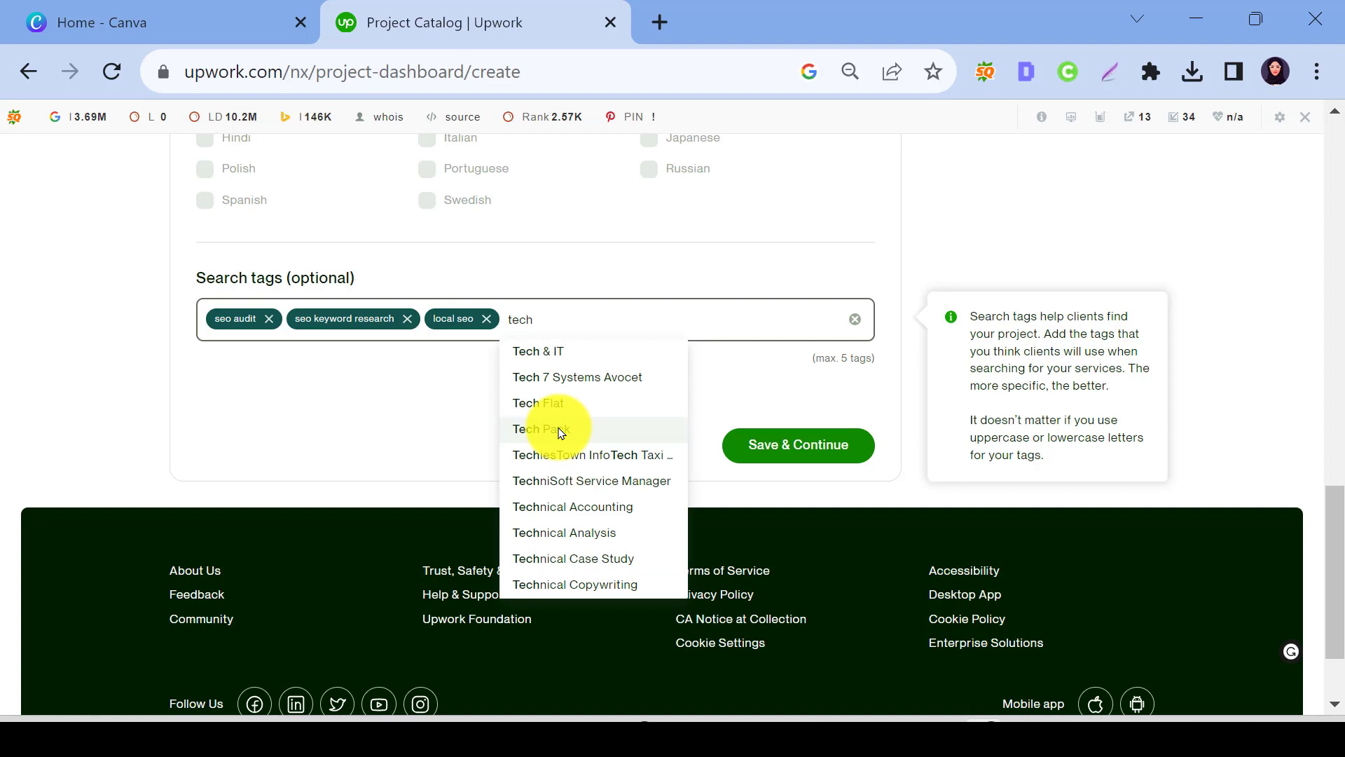
{"action": "type", "text": "ni"}
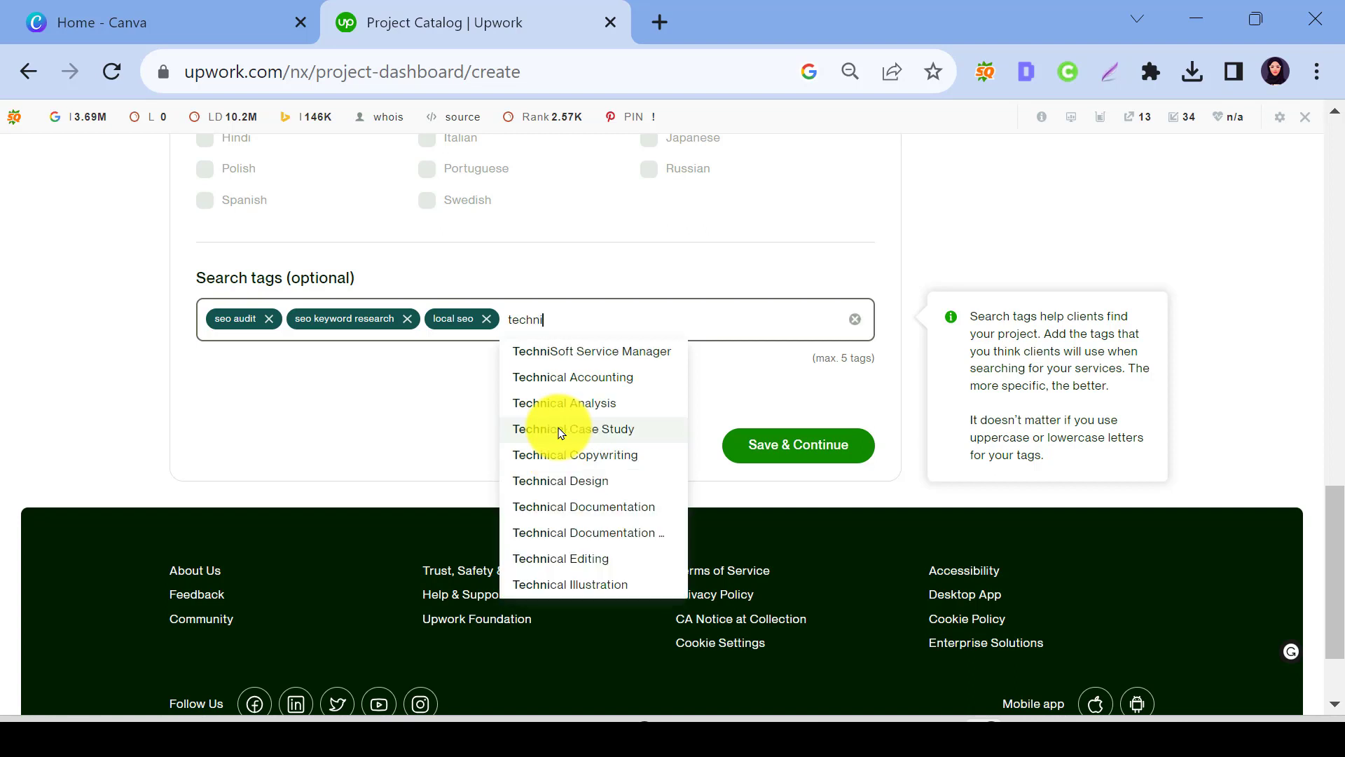
{"action": "type", "text": "ca"}
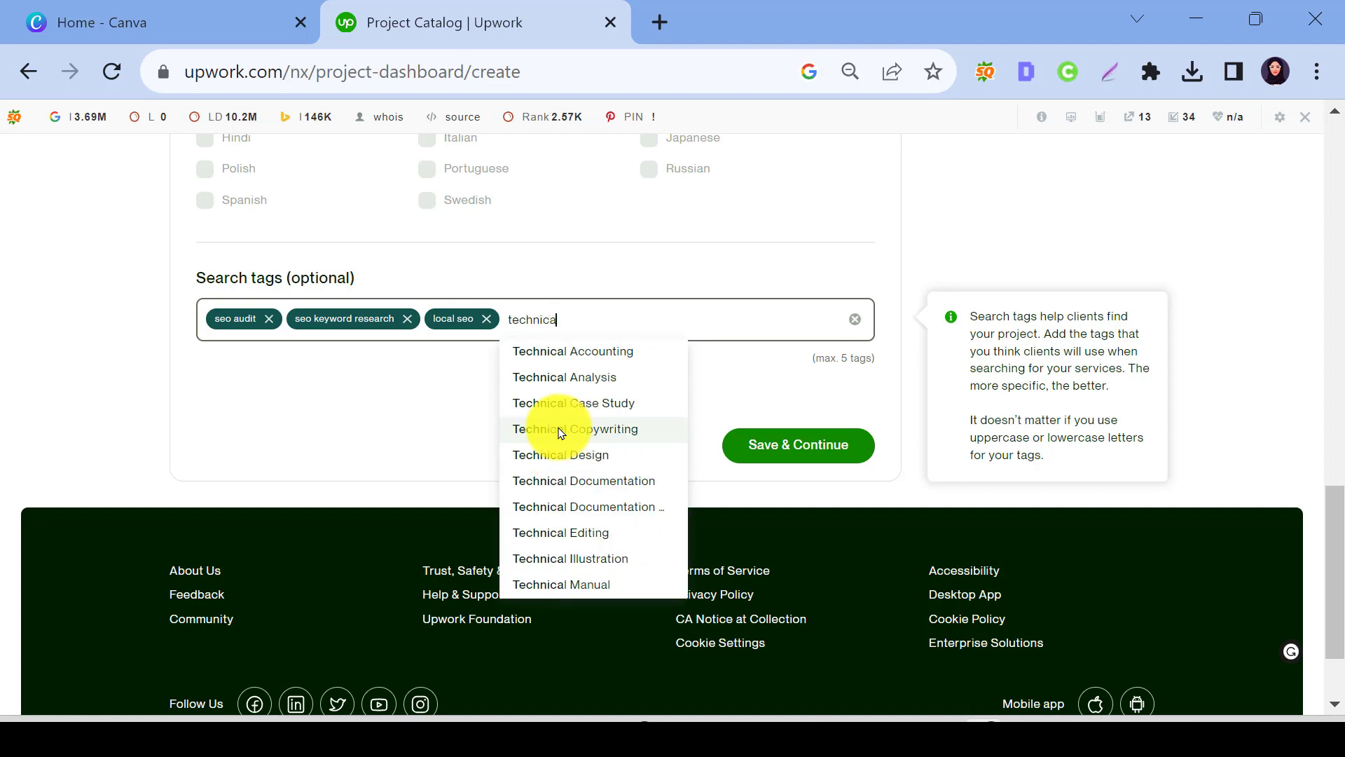
{"action": "type", "text": "l sse"}
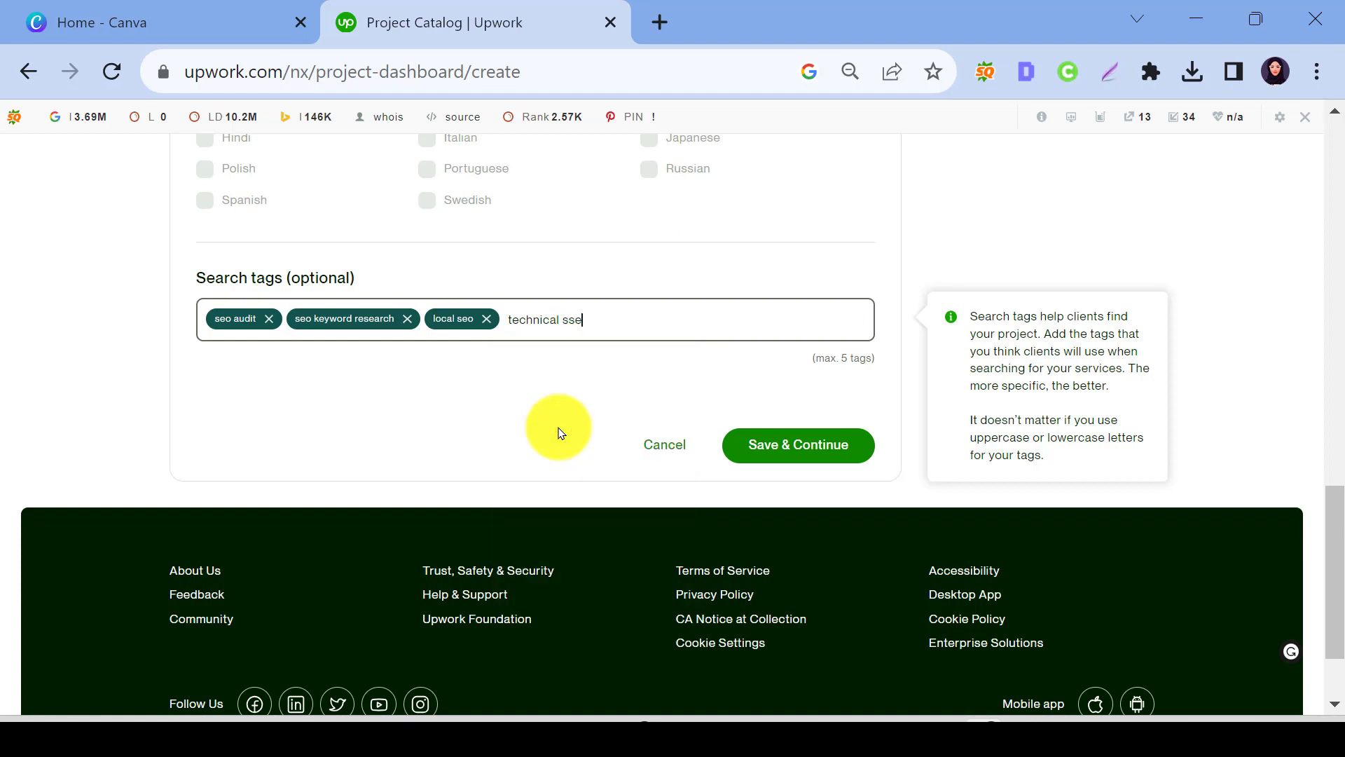
{"action": "key", "text": "BackSpace"}
{"action": "key", "text": "BackSpace"}
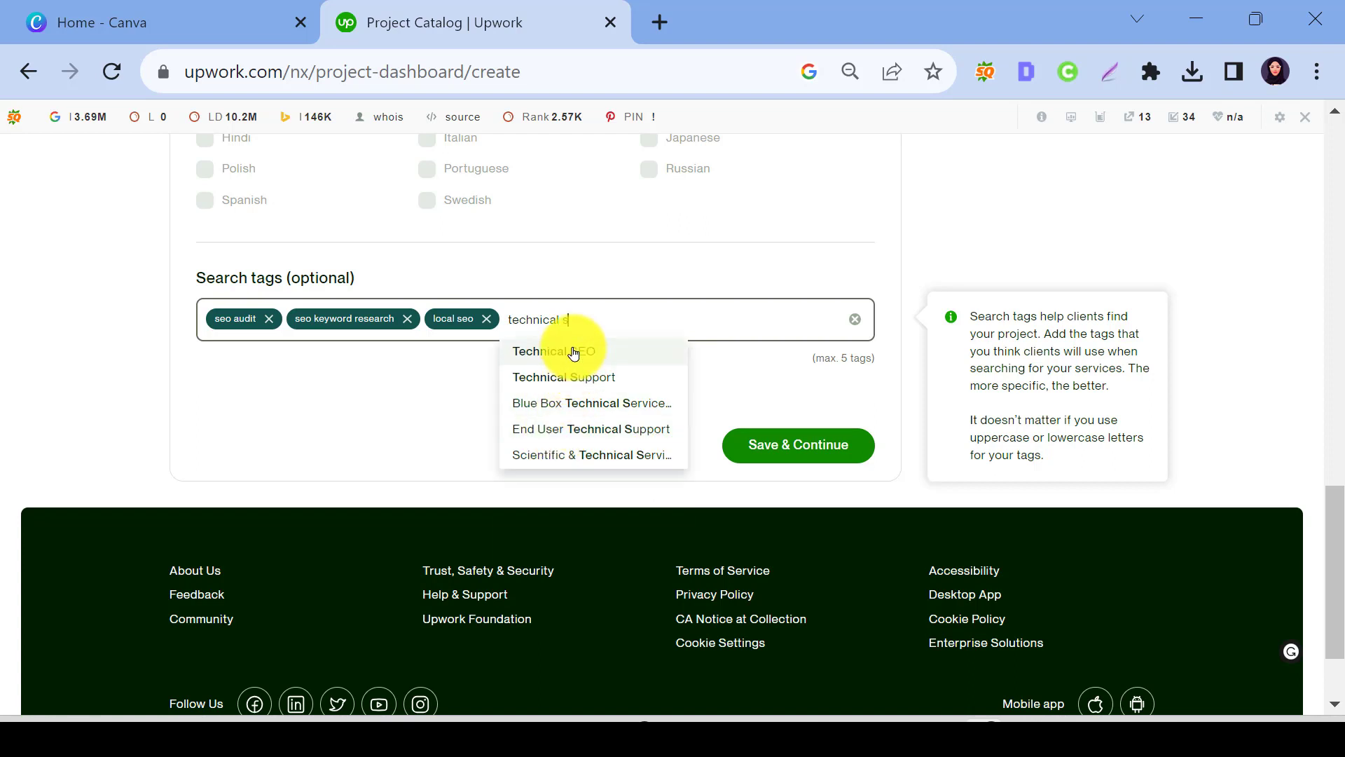
{"action": "left_click", "coordinate": [573, 353]}
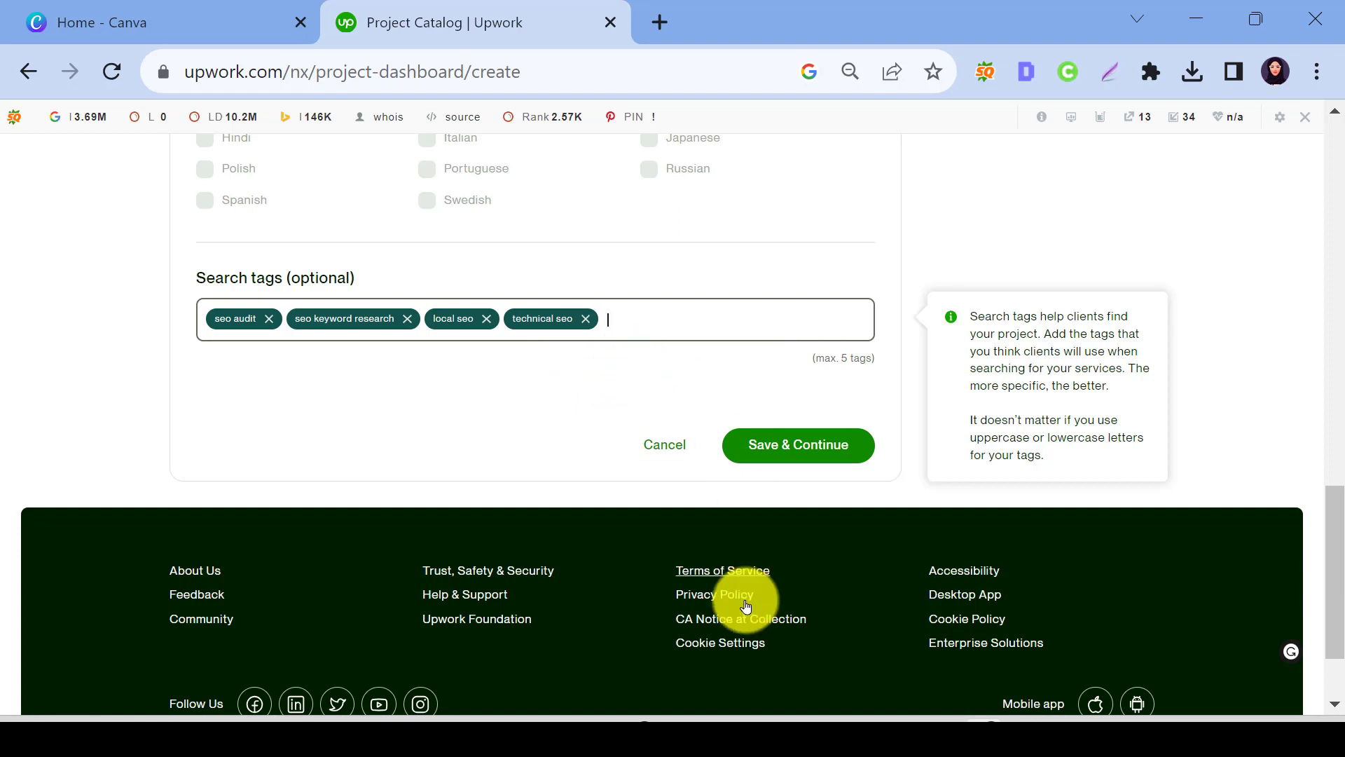
Step: Add SEO Competitor Analysis as the fifth search tag
{"action": "type", "text": "com"}
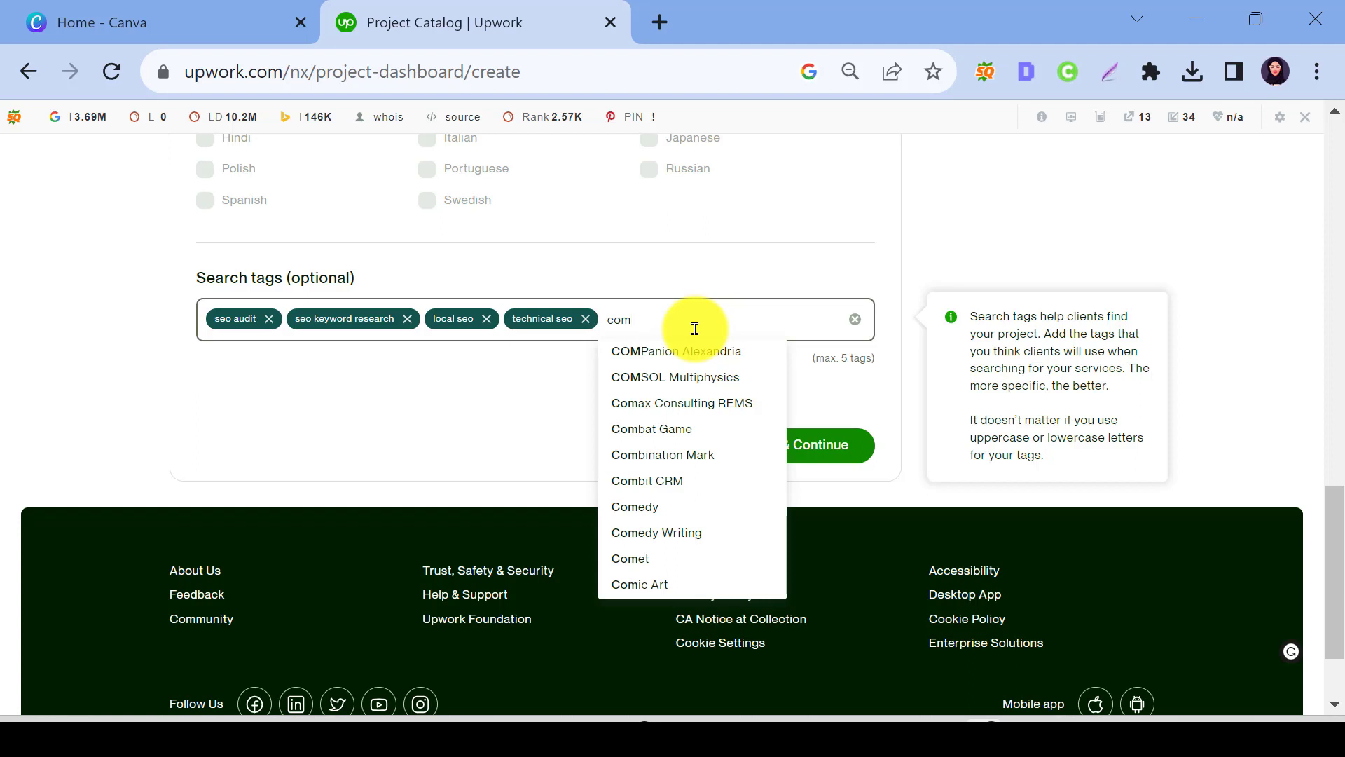
{"action": "type", "text": "pi"}
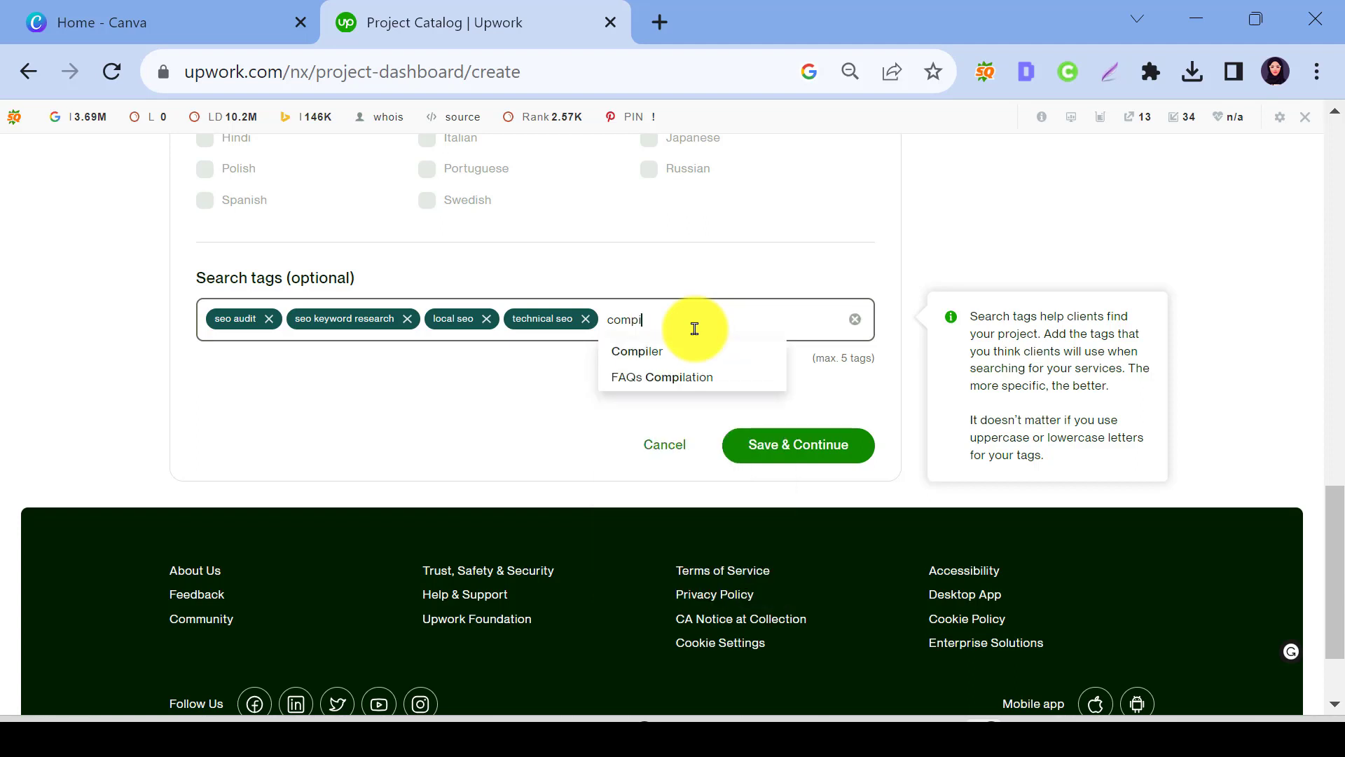
{"action": "key", "text": "BackSpace"}
{"action": "type", "text": "e"}
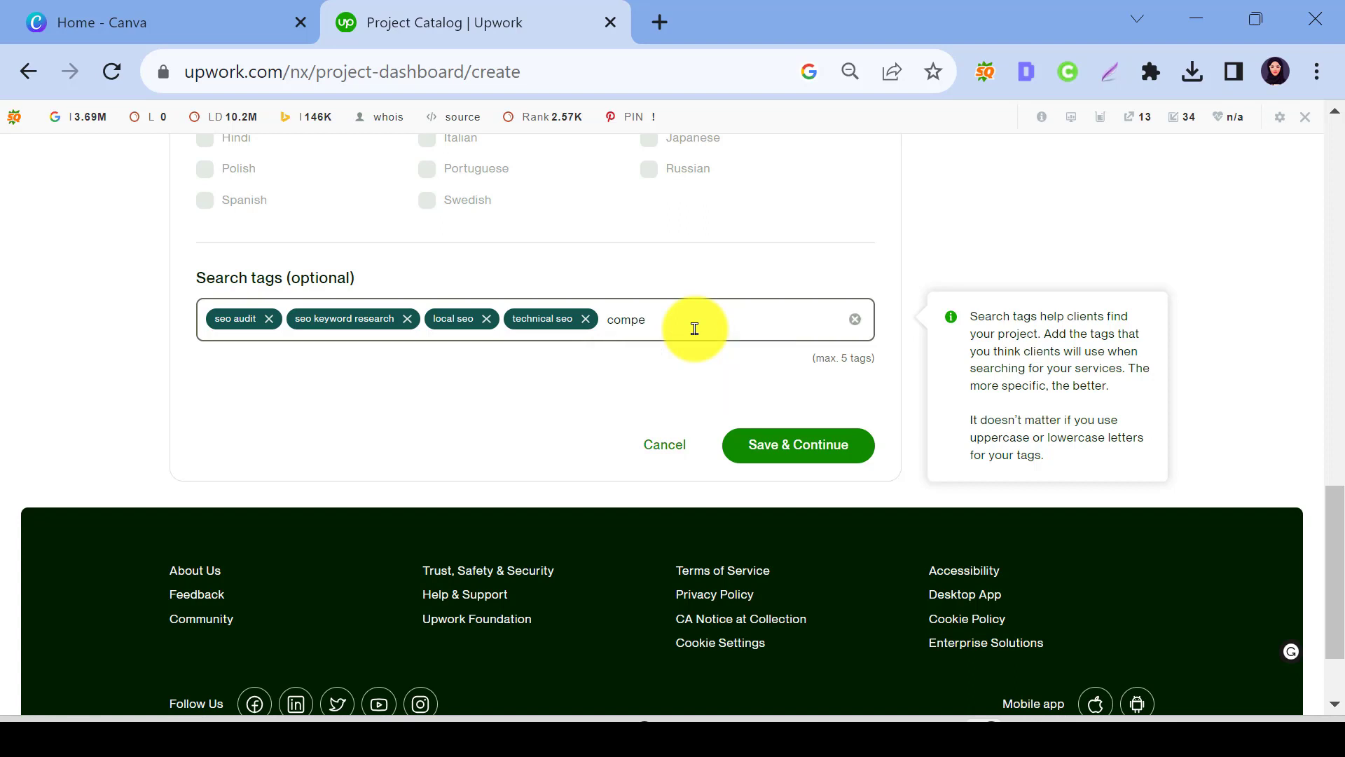
{"action": "type", "text": "ti"}
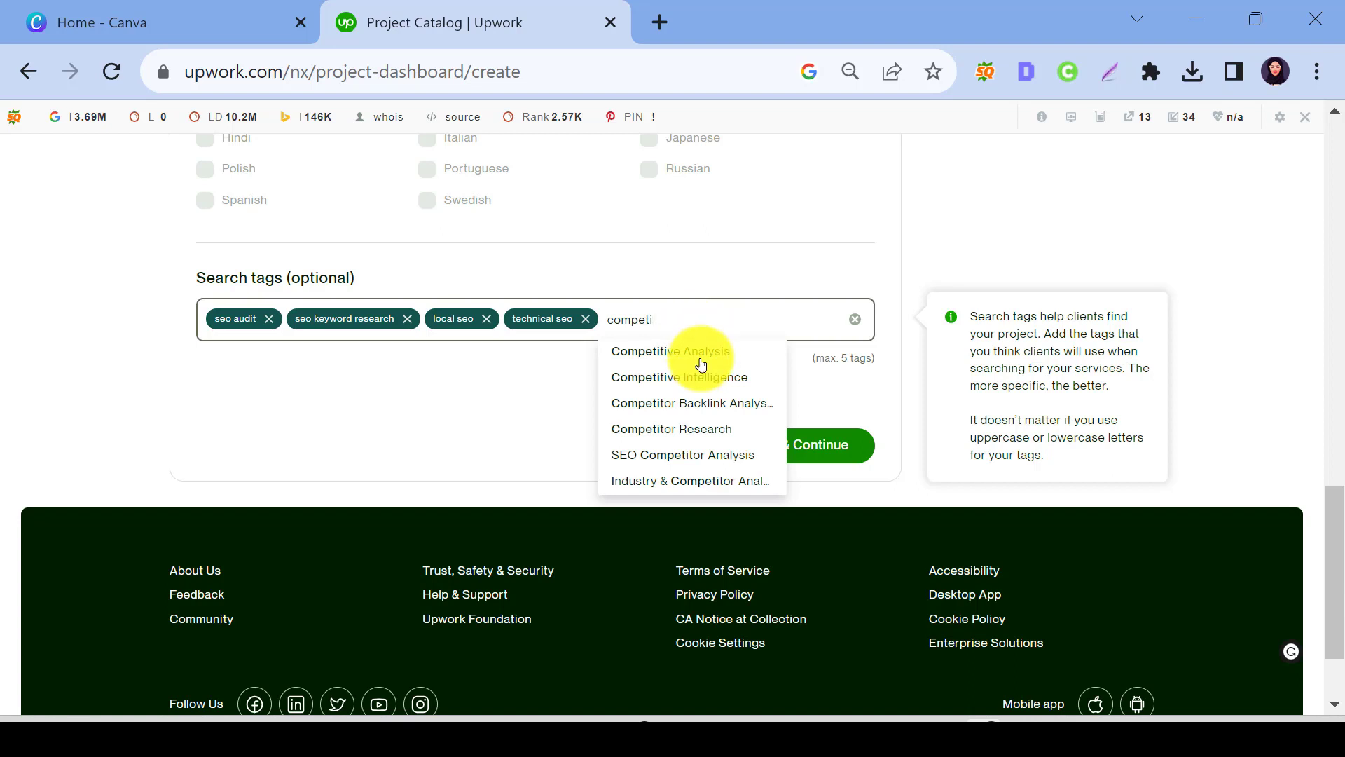
{"action": "left_click", "coordinate": [711, 456]}
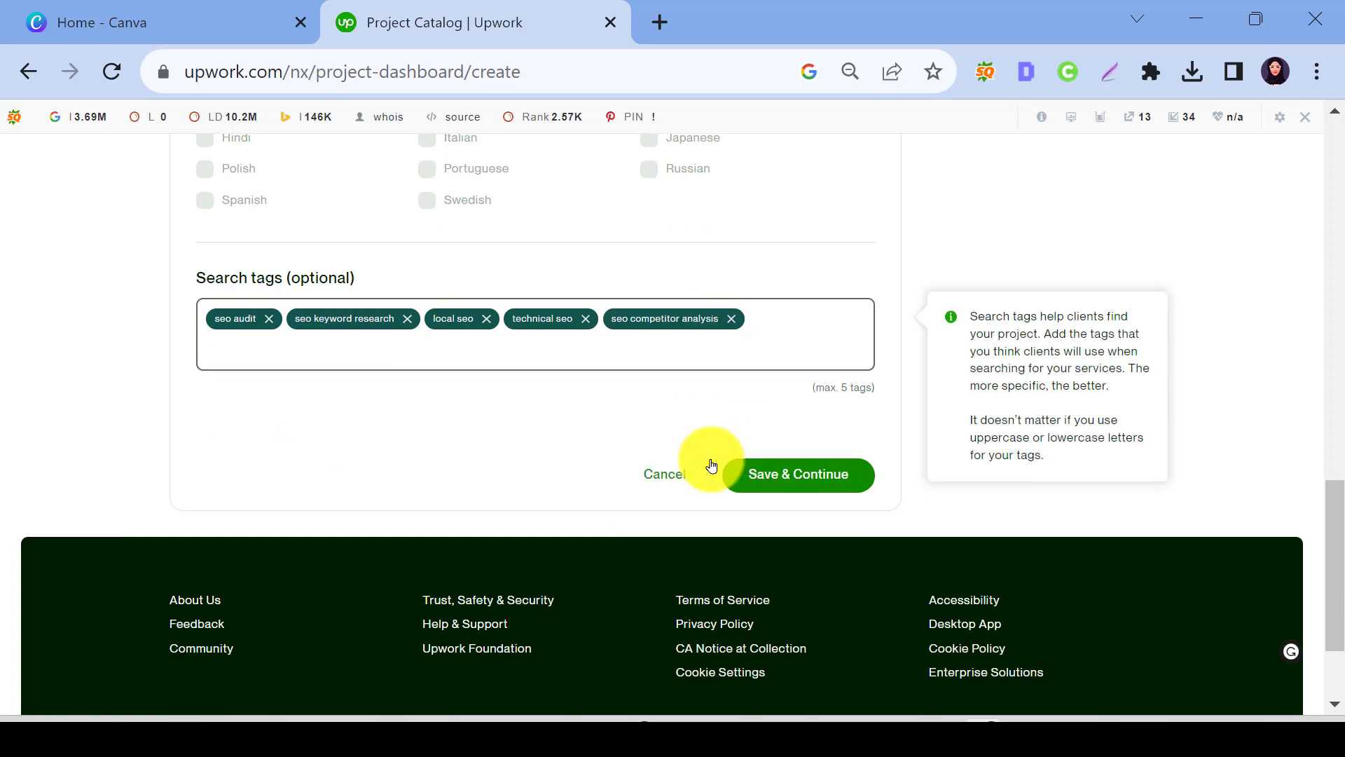
Step: Review the title, category, attributes and tags of the project overview, then save it and continue to the pricing stage
{"action": "scroll", "coordinate": [676, 457], "scroll_direction": "up", "scroll_amount": 15}
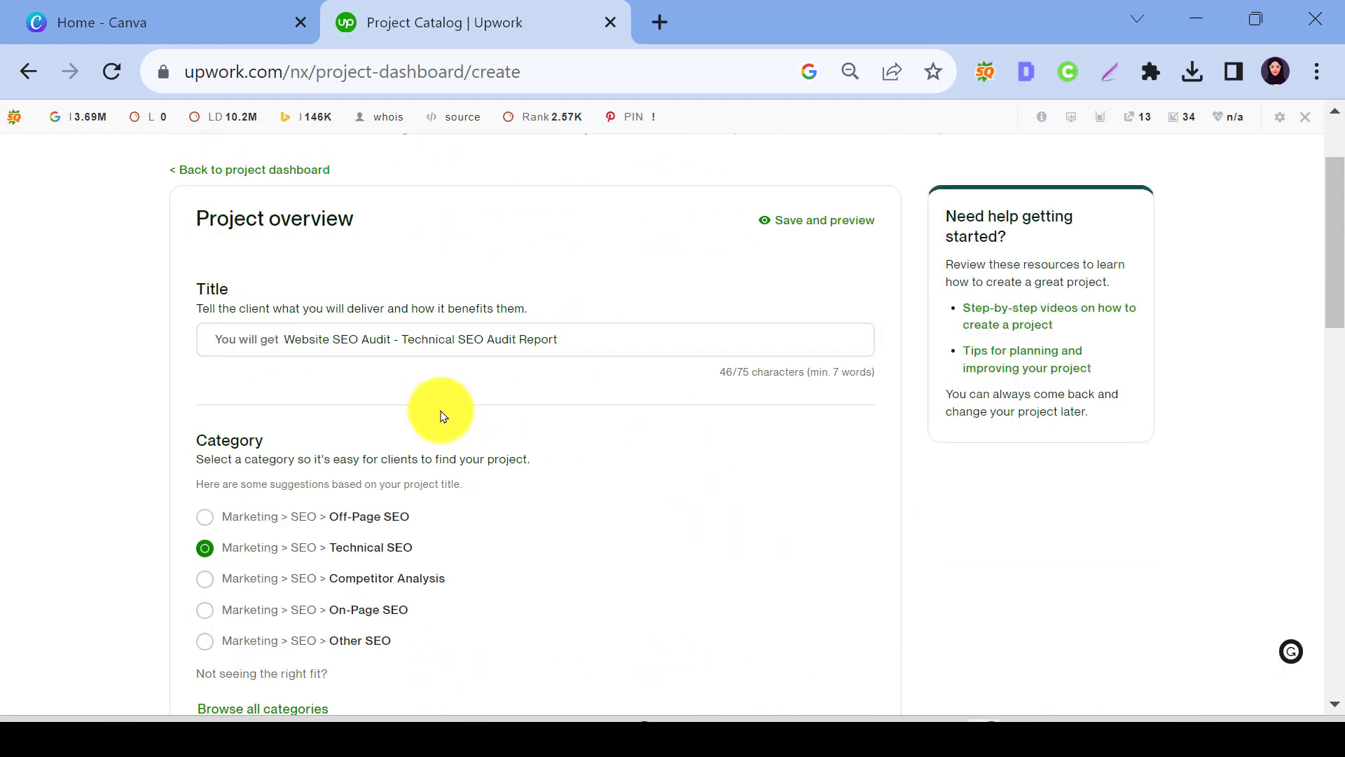
{"action": "scroll", "coordinate": [441, 415], "scroll_direction": "down", "scroll_amount": 2}
{"action": "scroll", "coordinate": [443, 415], "scroll_direction": "down", "scroll_amount": 5}
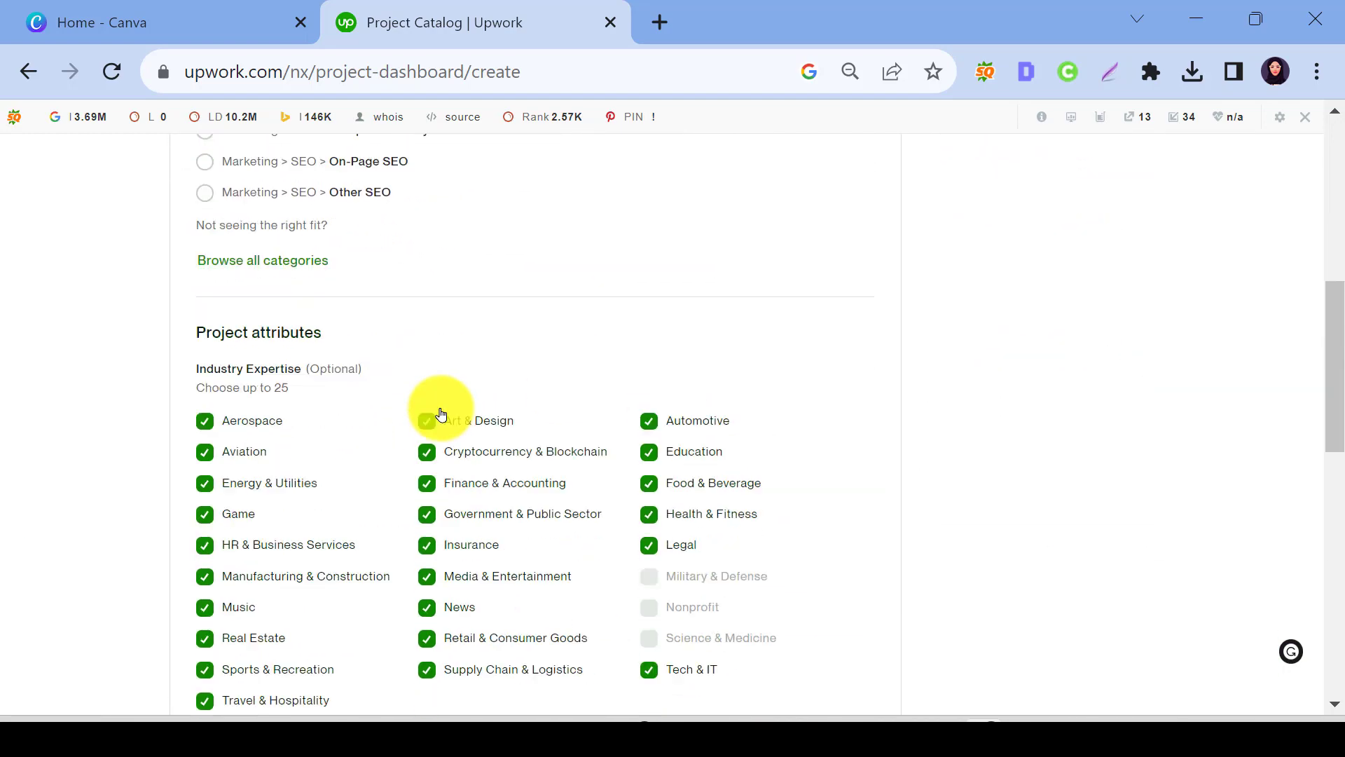
{"action": "scroll", "coordinate": [441, 411], "scroll_direction": "down", "scroll_amount": 8}
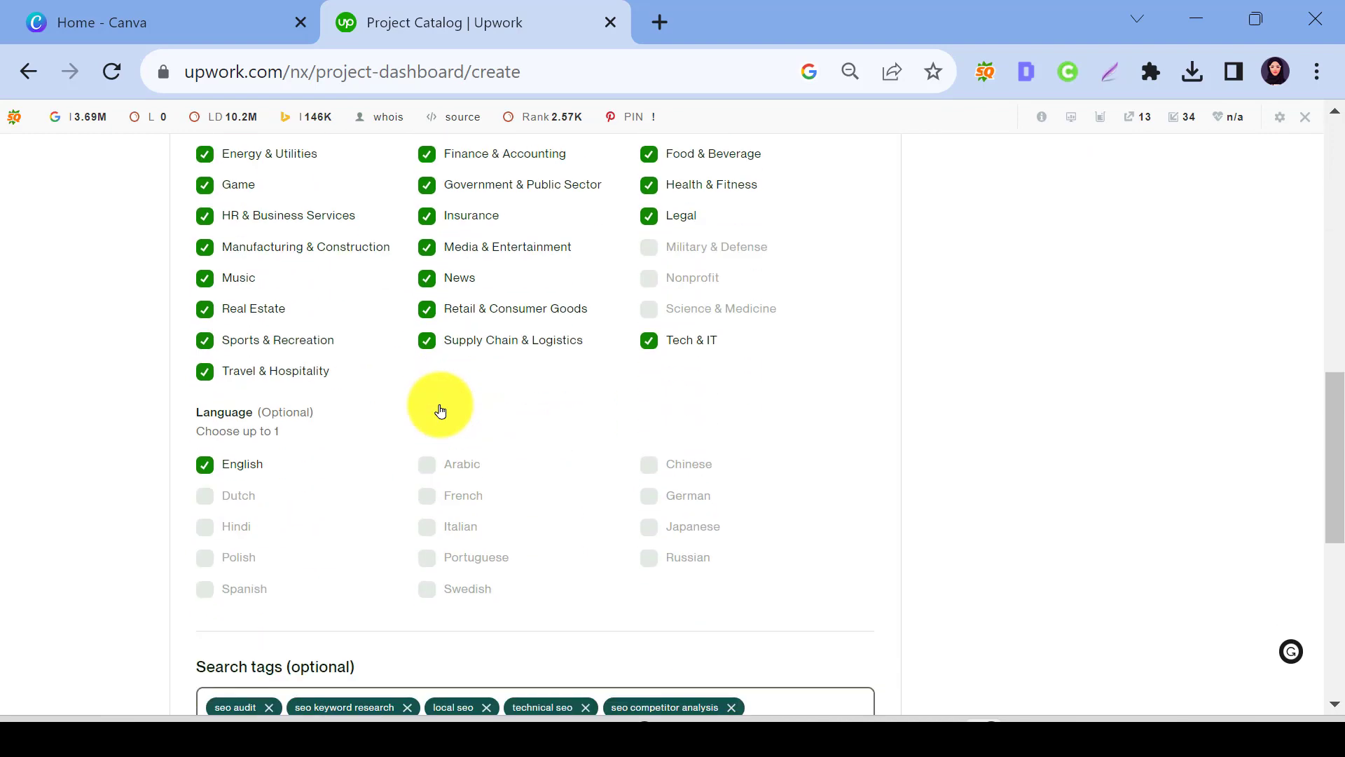
{"action": "scroll", "coordinate": [443, 410], "scroll_direction": "down", "scroll_amount": 1}
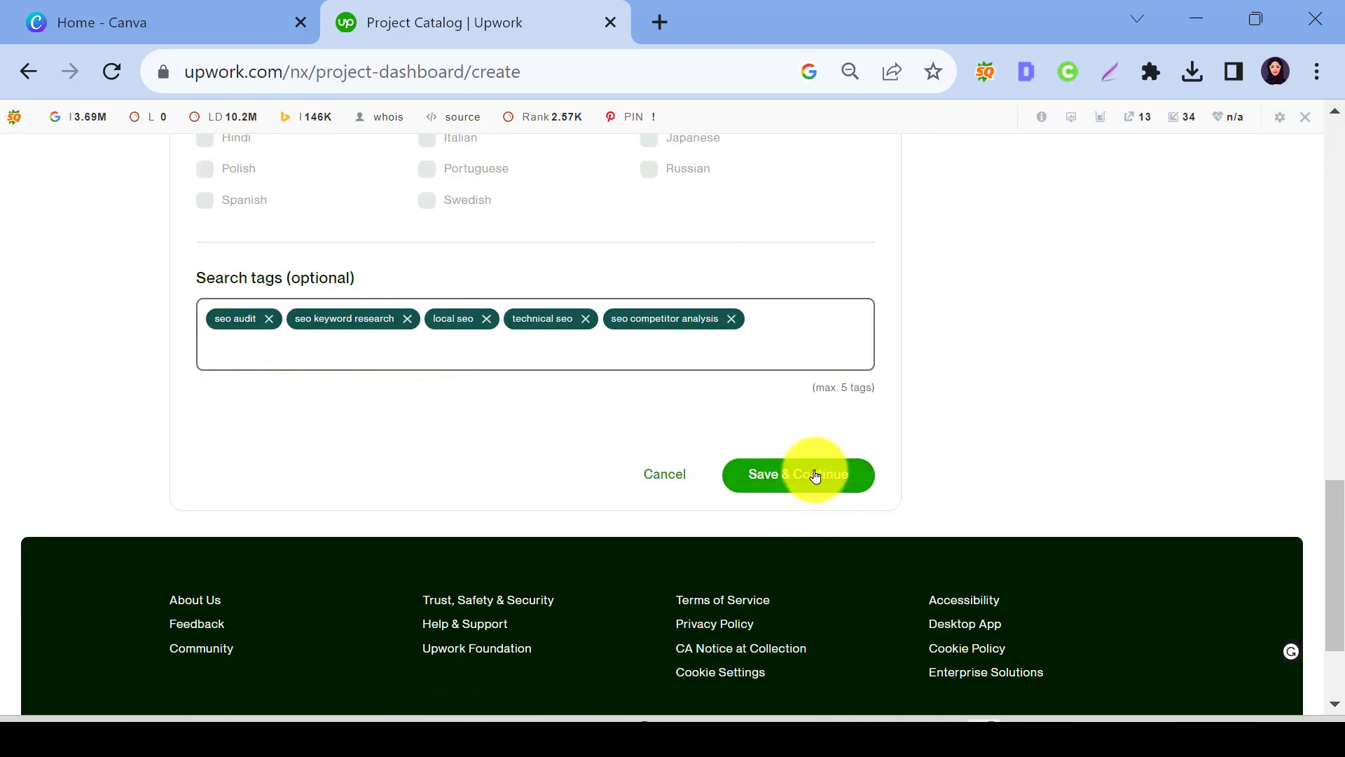
{"action": "left_click", "coordinate": [814, 468]}
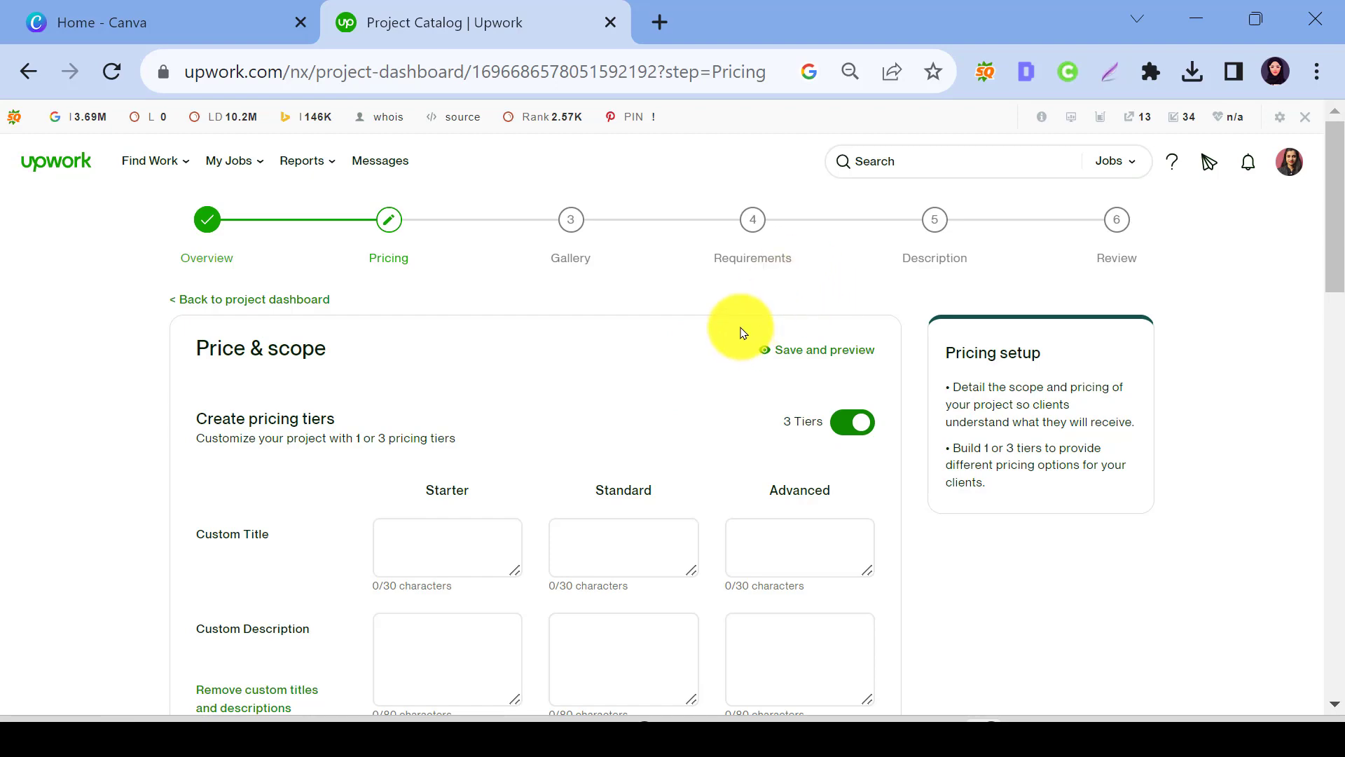
Step: Look over the three-tier pricing form and copy the Starter tier's name into its custom title
{"action": "scroll", "coordinate": [742, 331], "scroll_direction": "down", "scroll_amount": 4}
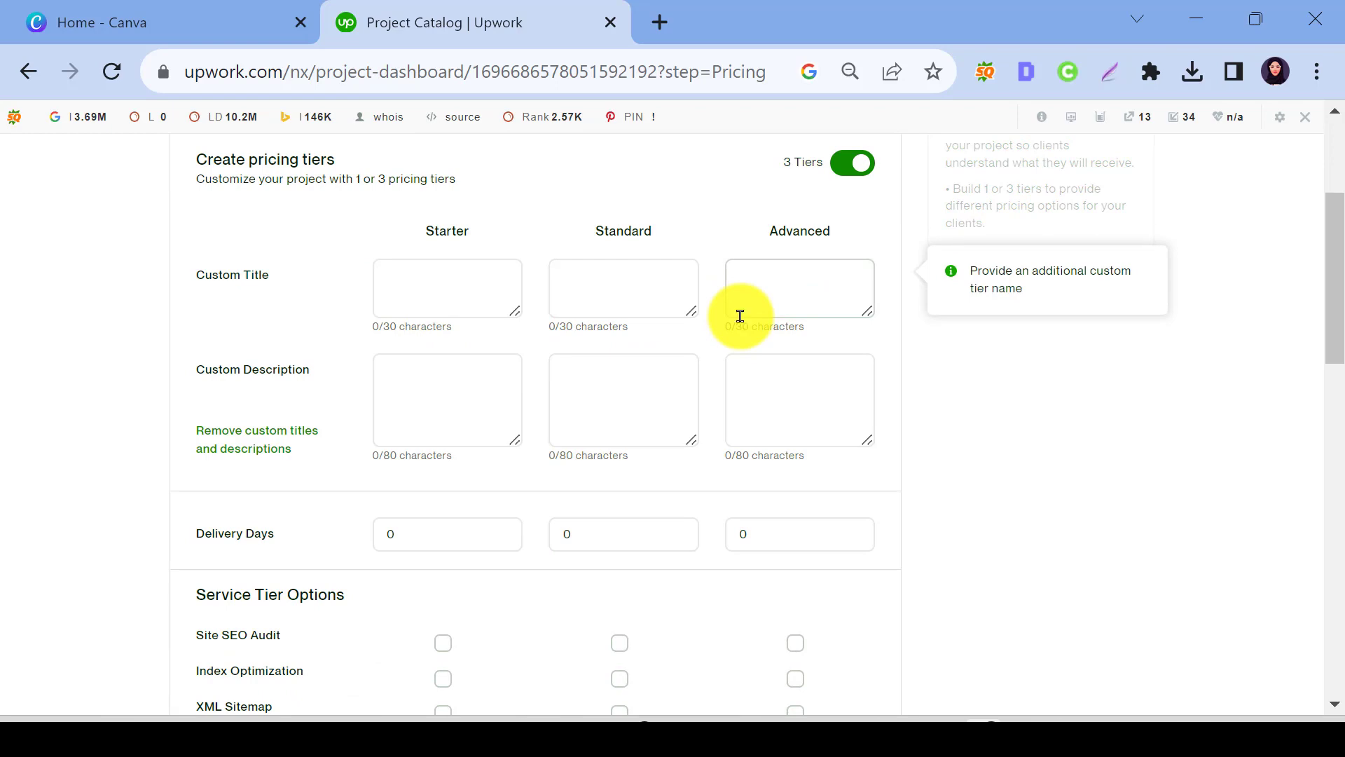
{"action": "scroll", "coordinate": [741, 316], "scroll_direction": "down", "scroll_amount": 2}
{"action": "scroll", "coordinate": [741, 316], "scroll_direction": "up", "scroll_amount": 4}
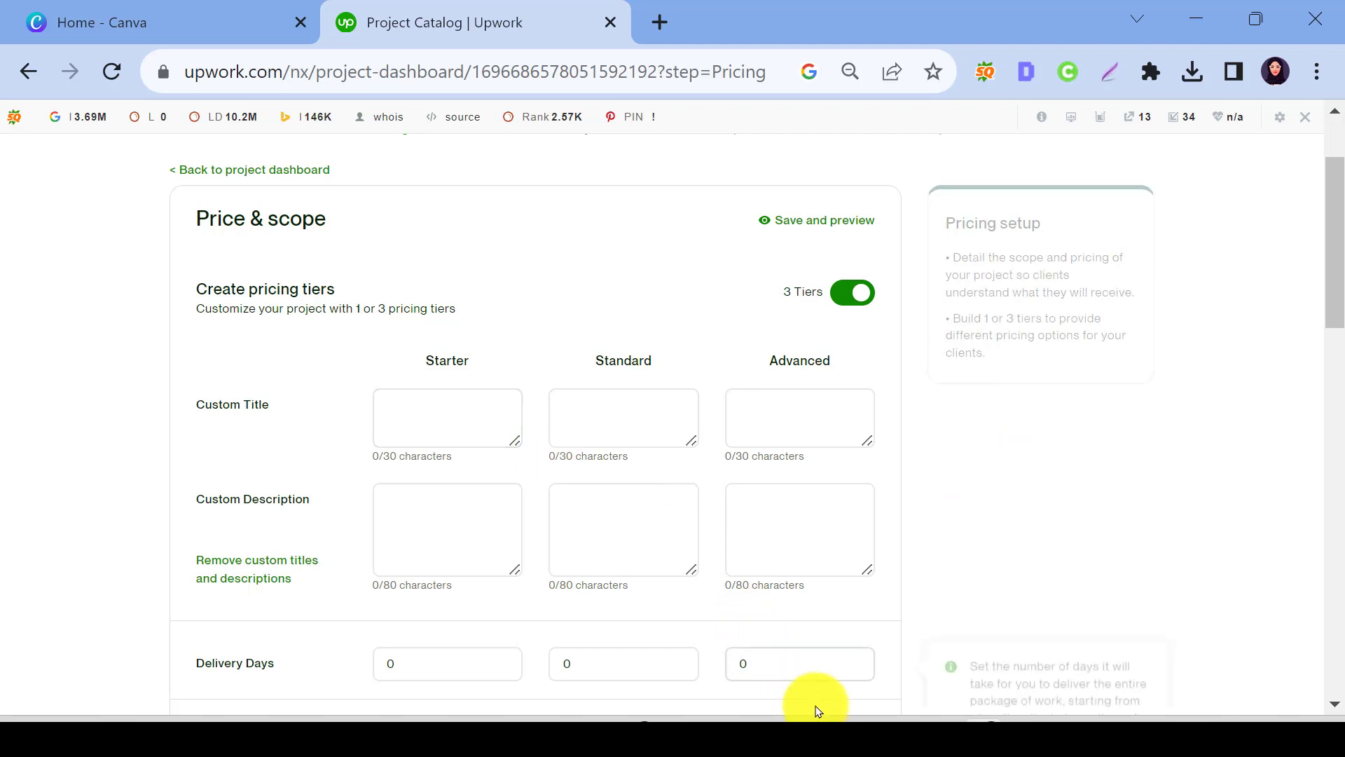
{"action": "double_click", "coordinate": [471, 365]}
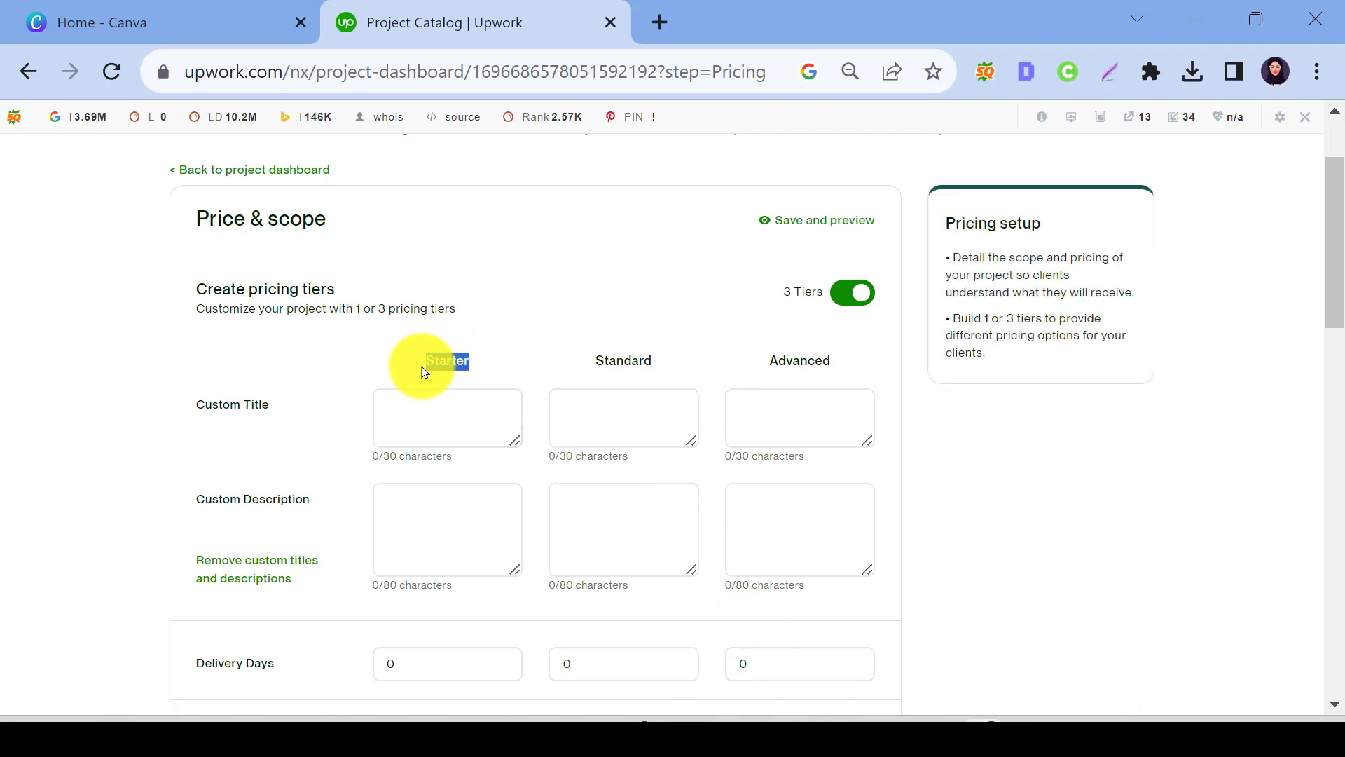
{"action": "key", "text": "ctrl+c"}
{"action": "left_click", "coordinate": [463, 399]}
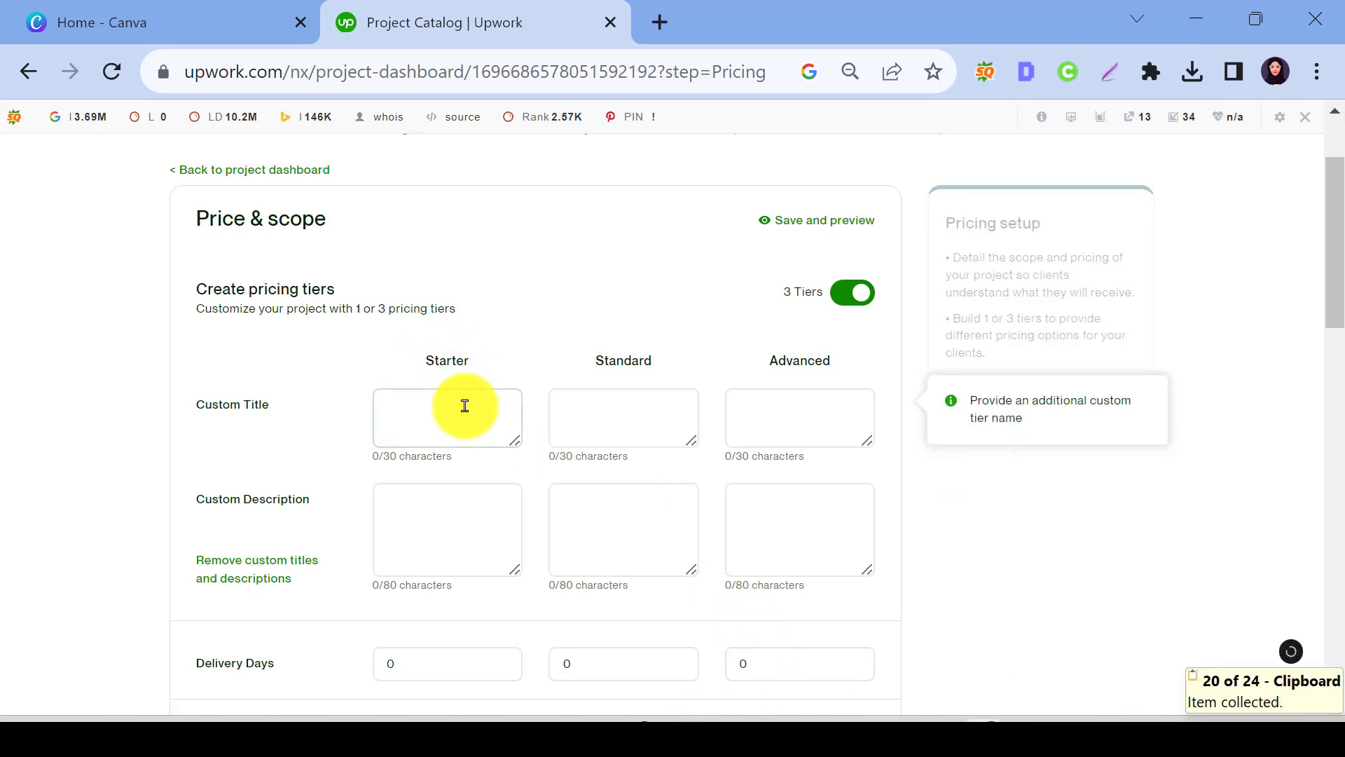
{"action": "key", "text": "ctrl+v"}
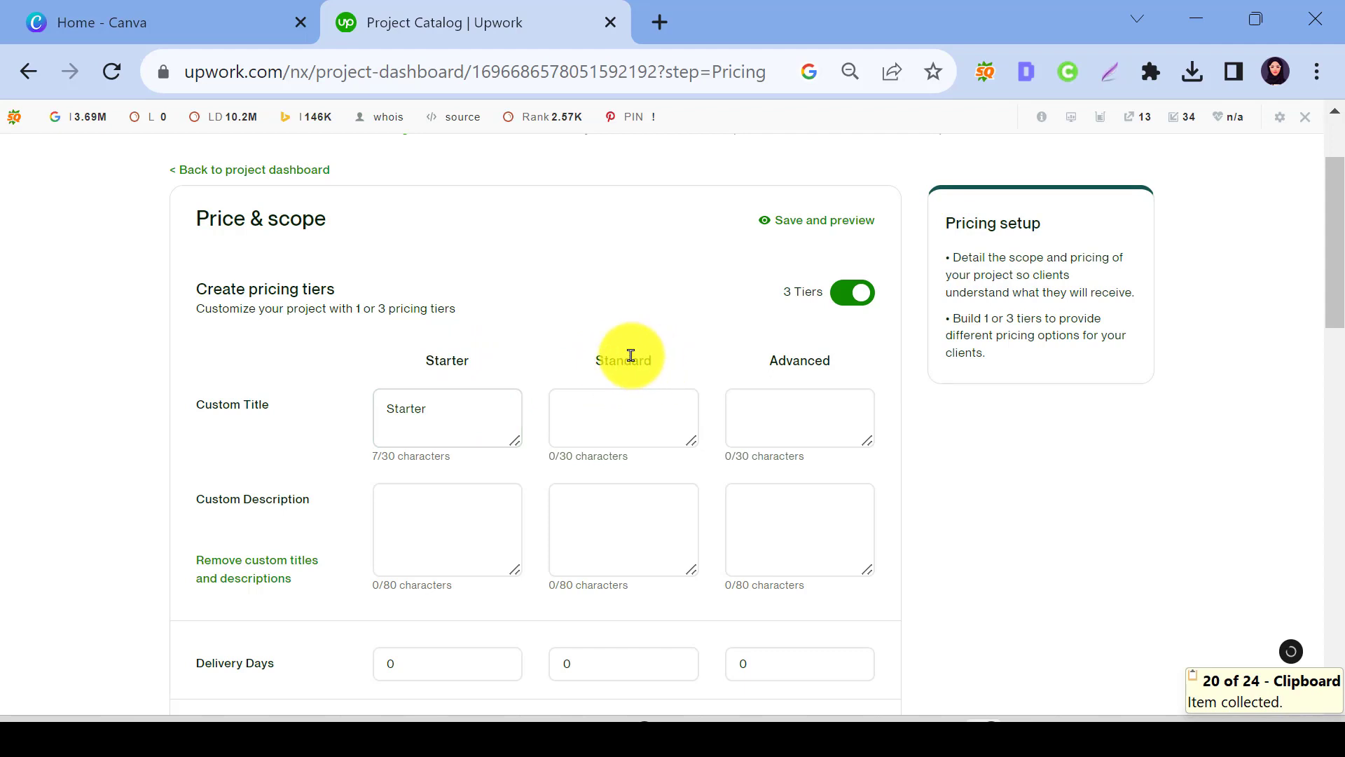
Step: Copy the tier names Standard and Advanced into the custom titles of their respective tiers
{"action": "double_click", "coordinate": [623, 359]}
{"action": "key", "text": "ctrl+c"}
{"action": "left_click", "coordinate": [629, 421]}
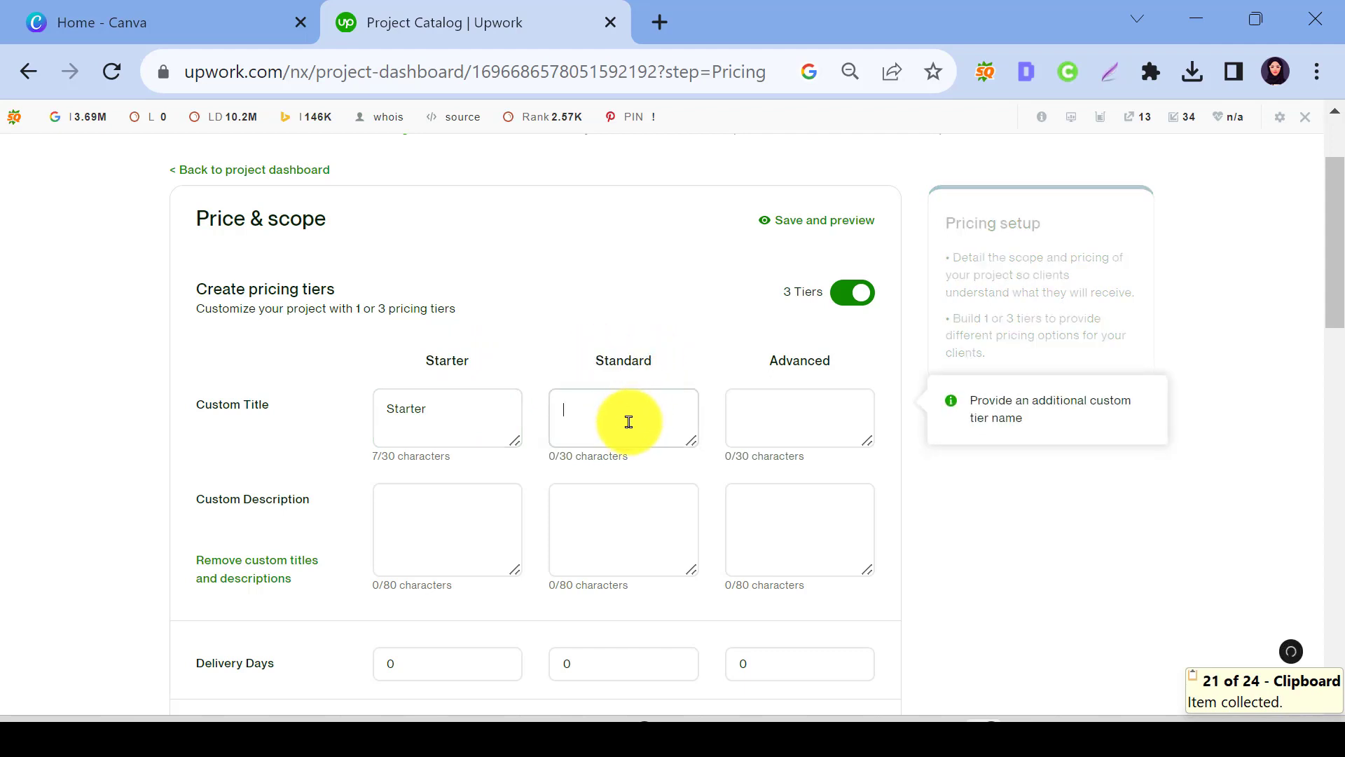
{"action": "key", "text": "ctrl+v"}
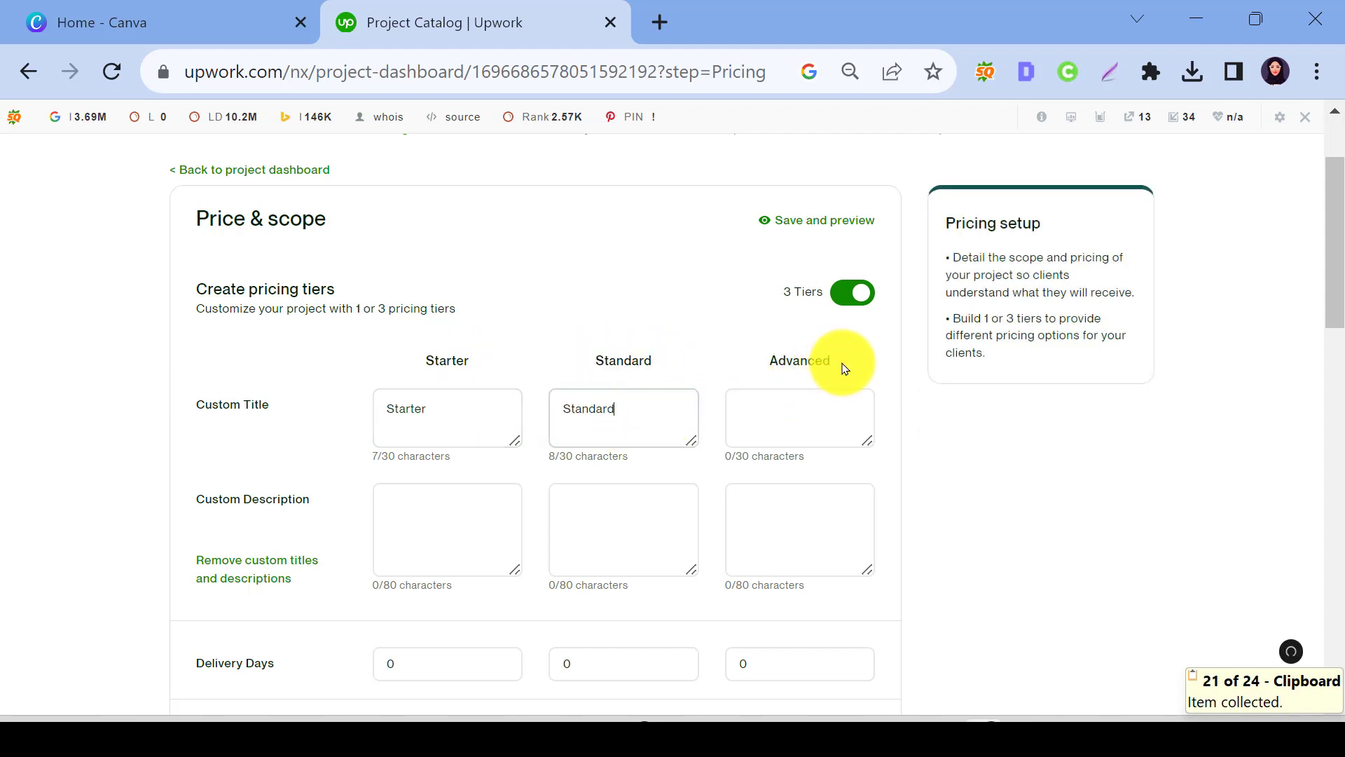
{"action": "left_click_drag", "start_coordinate": [843, 360], "coordinate": [771, 359]}
{"action": "key", "text": "ctrl+c"}
{"action": "left_click", "coordinate": [744, 415]}
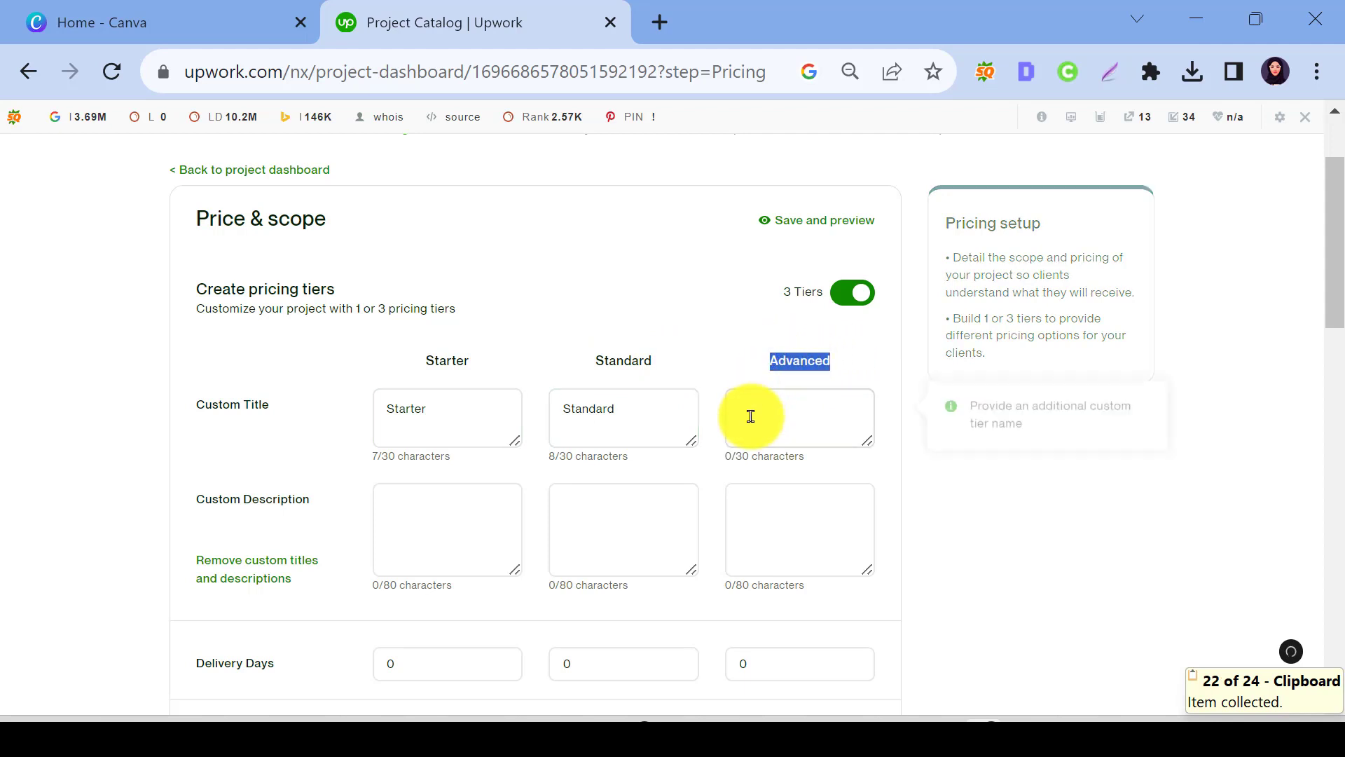
{"action": "key", "text": "ctrl+v"}
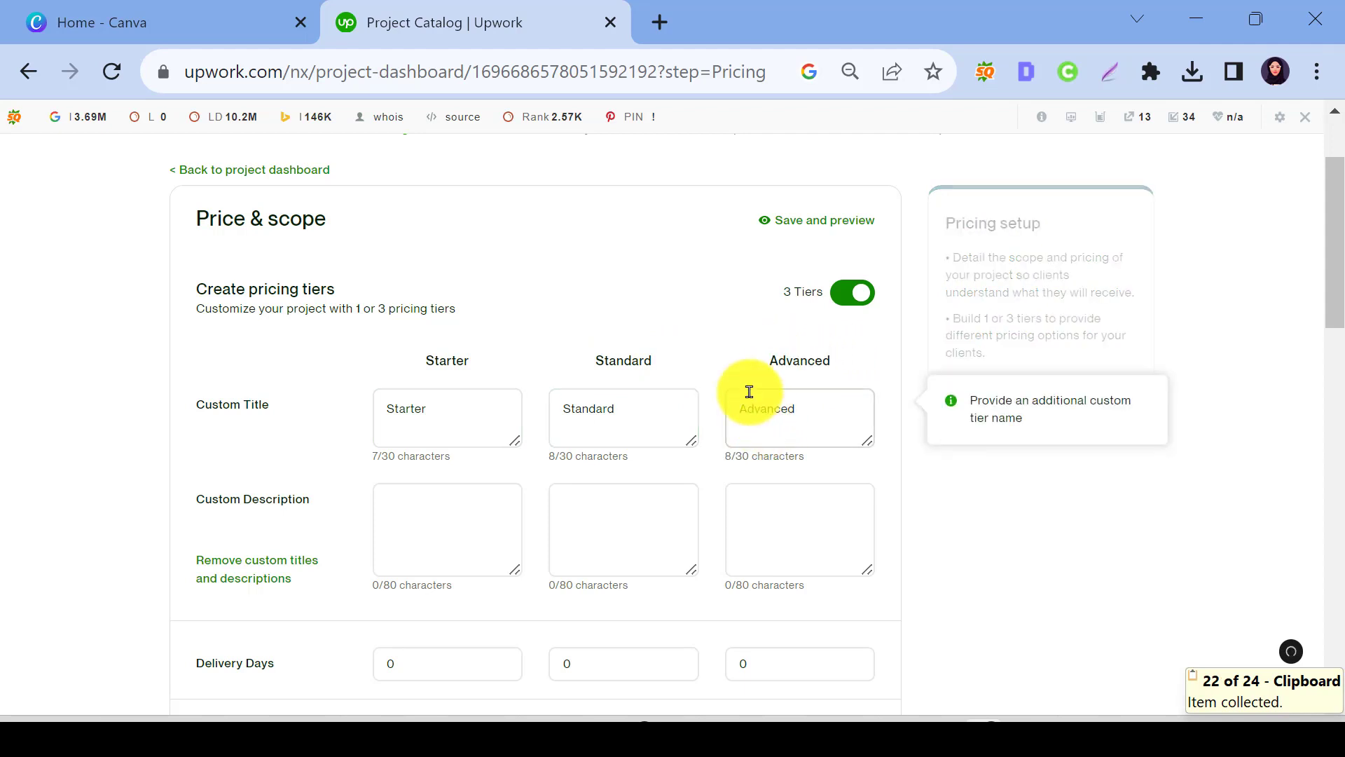
{"action": "scroll", "coordinate": [399, 454], "scroll_direction": "down", "scroll_amount": 2}
{"action": "left_click", "coordinate": [385, 406]}
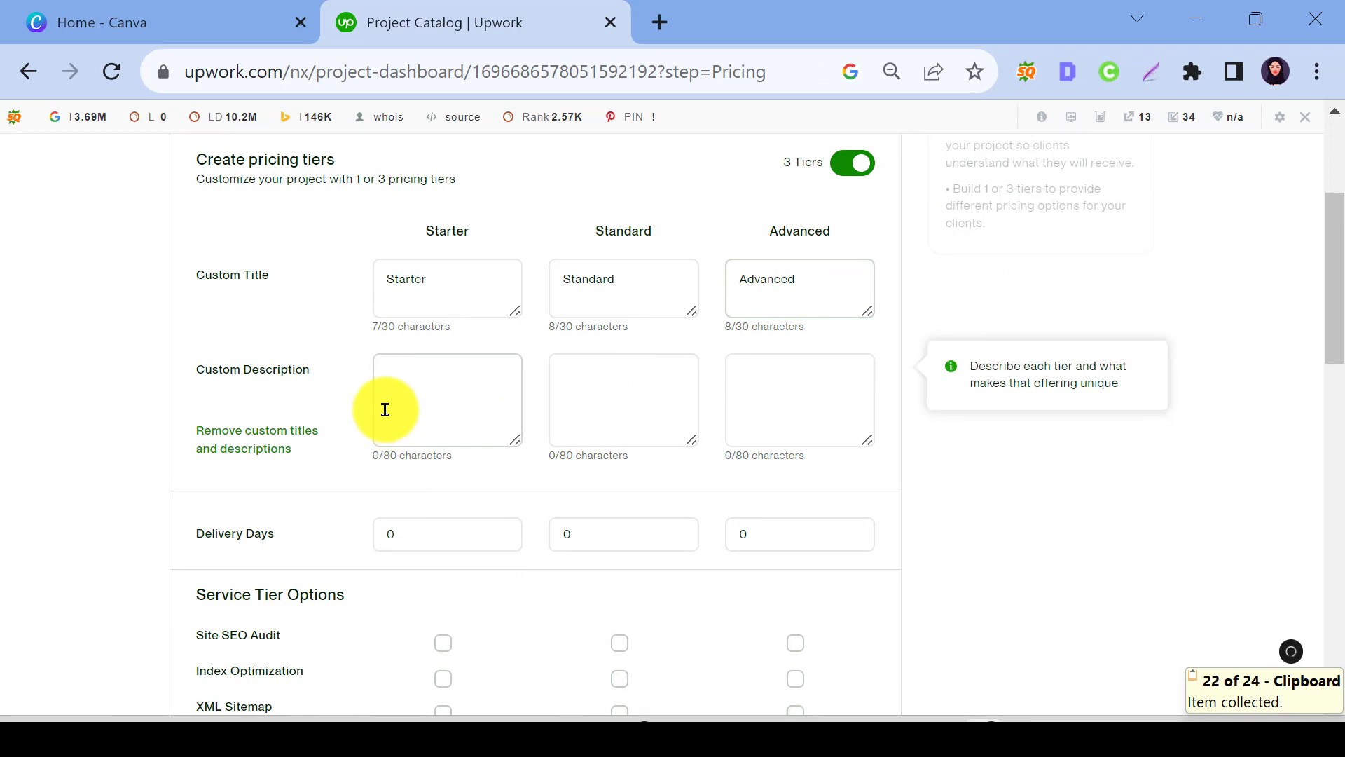
{"action": "left_click", "coordinate": [406, 391]}
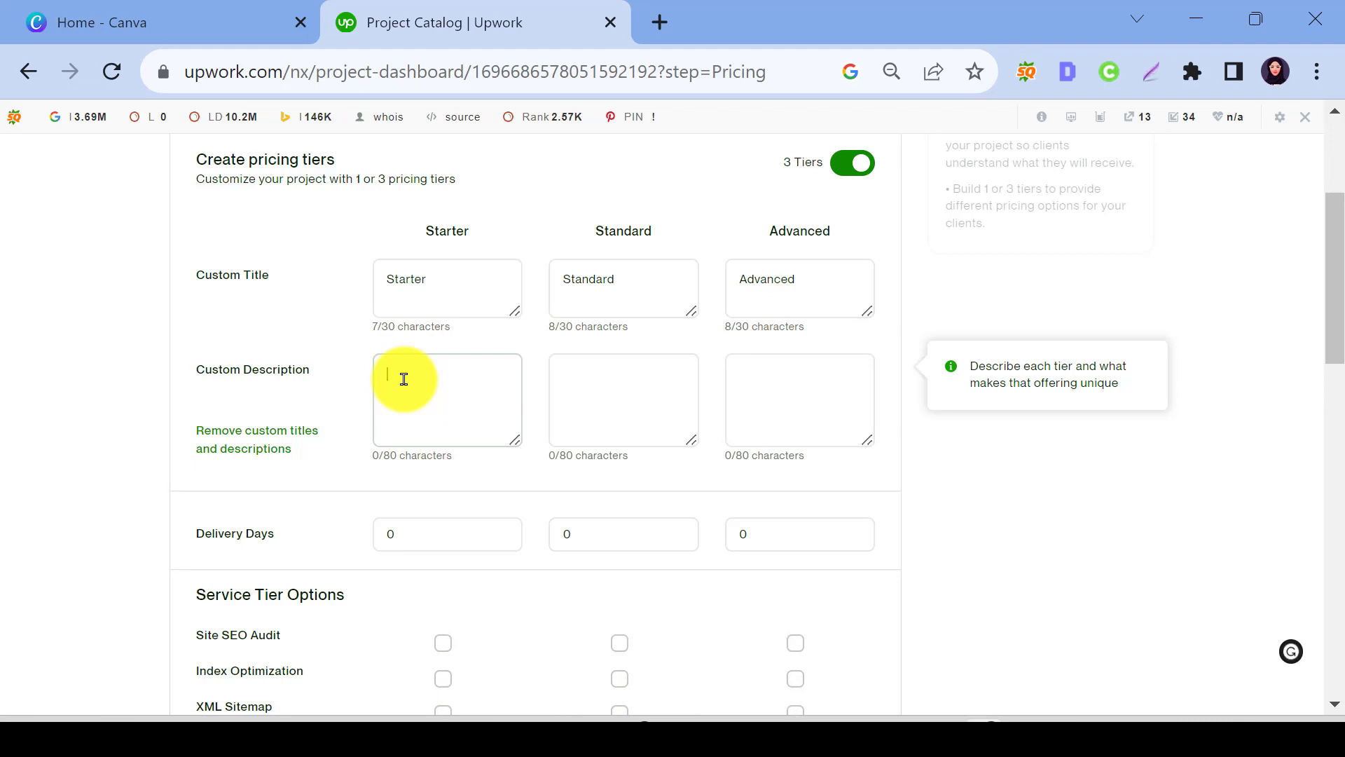
Step: Set the delivery days to 3 for the Starter tier, 4 for Standard and 5 for Advanced
{"action": "left_click", "coordinate": [412, 538]}
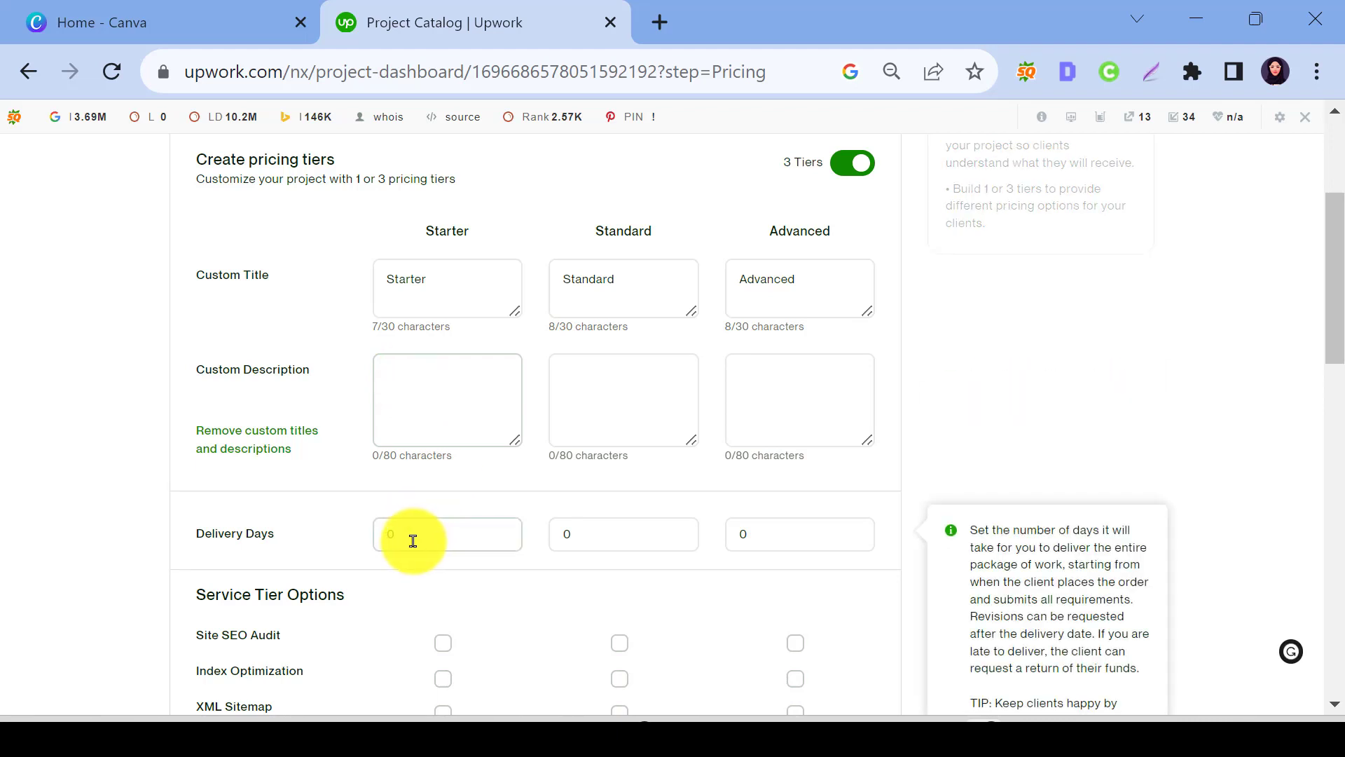
{"action": "left_click_drag", "start_coordinate": [405, 539], "coordinate": [375, 539]}
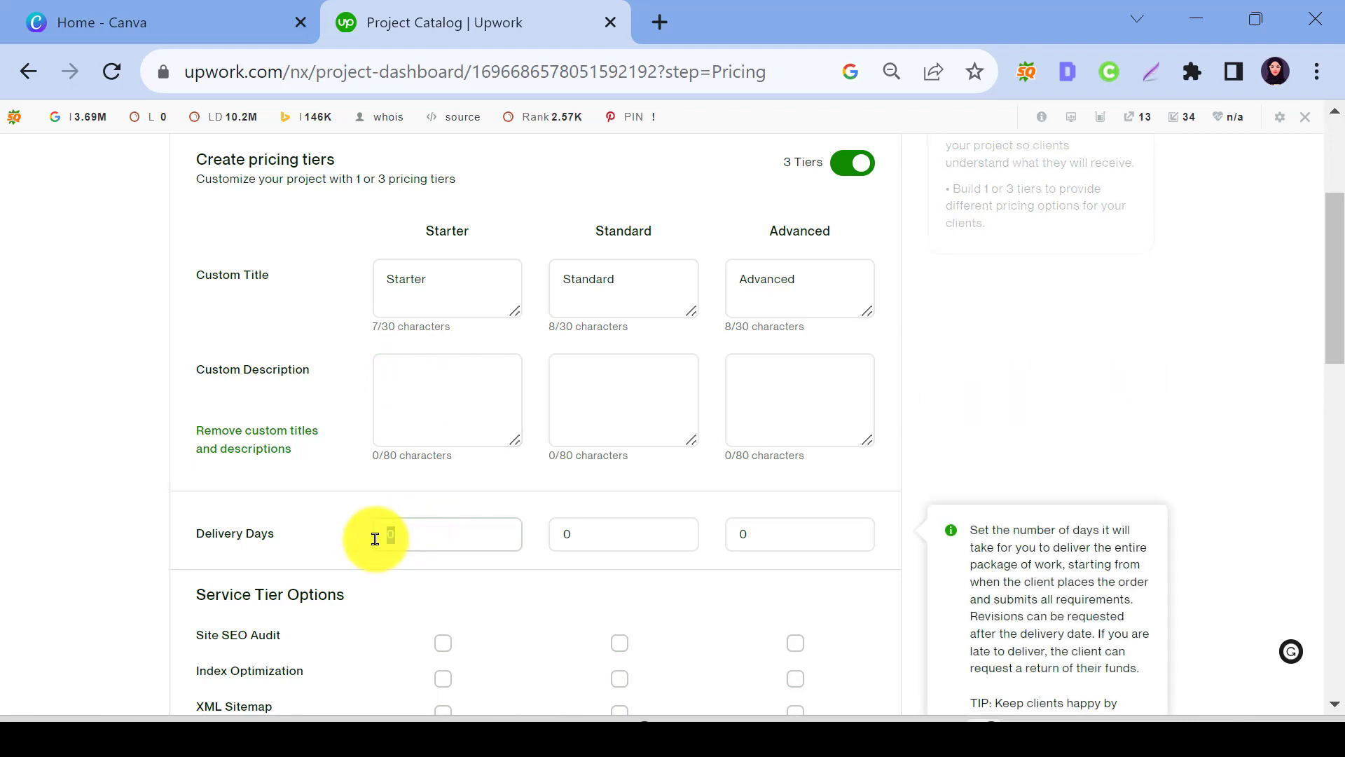
{"action": "type", "text": "3"}
{"action": "left_click_drag", "start_coordinate": [579, 534], "coordinate": [564, 544]}
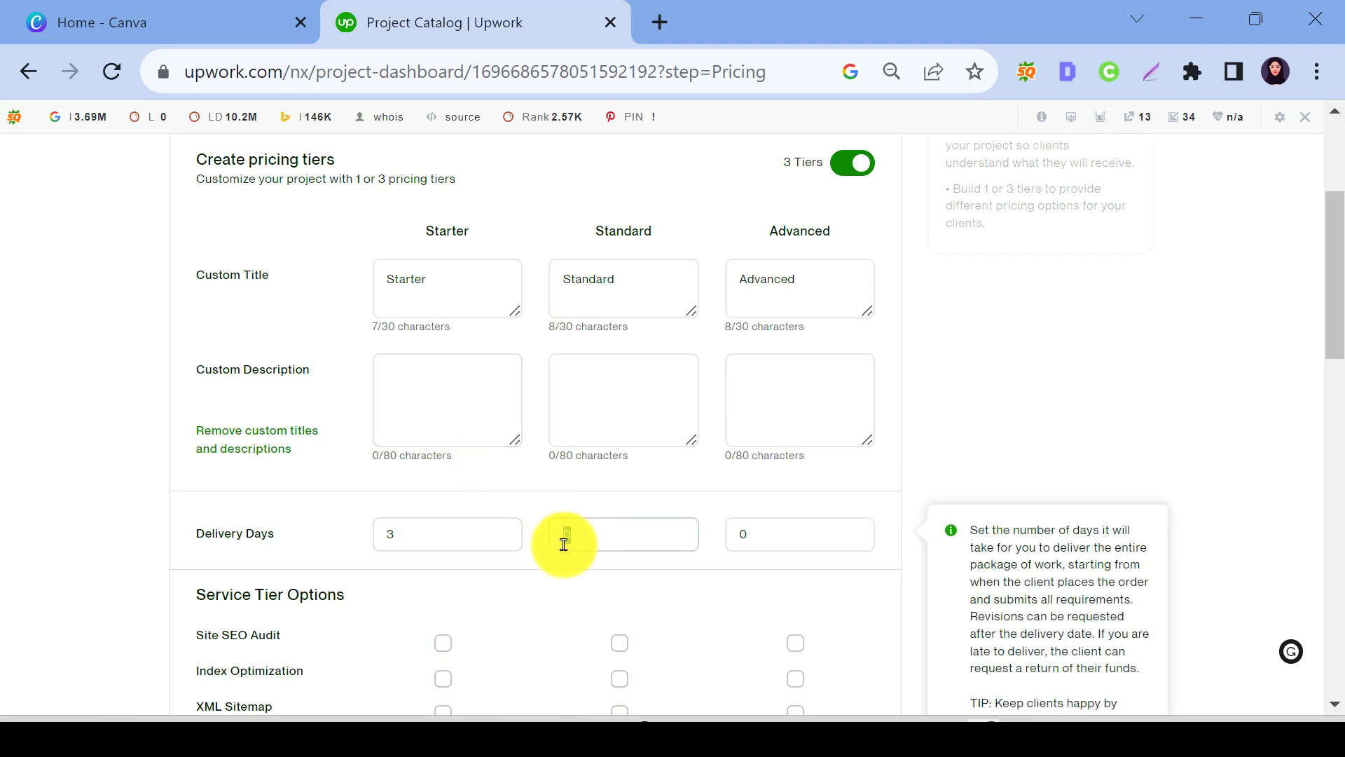
{"action": "type", "text": "4"}
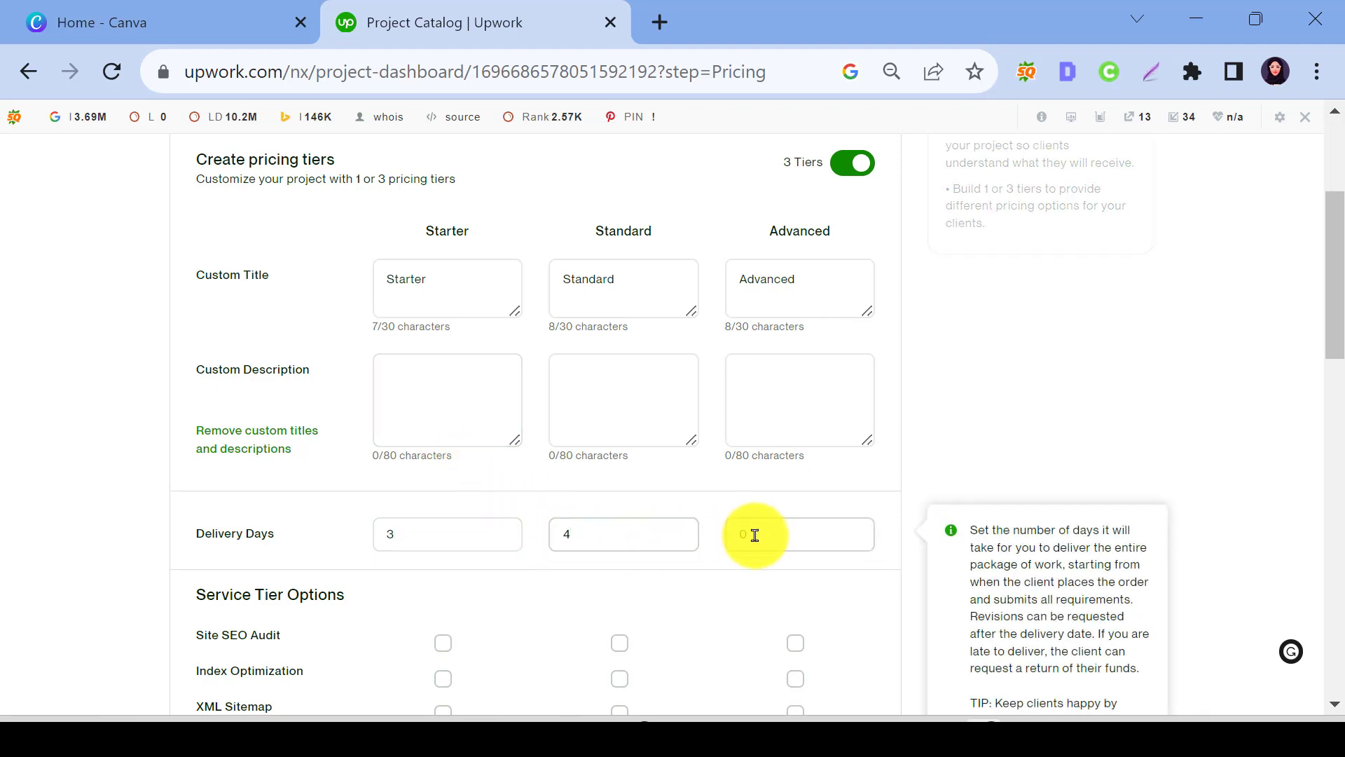
{"action": "left_click_drag", "start_coordinate": [754, 538], "coordinate": [722, 538]}
{"action": "type", "text": "5"}
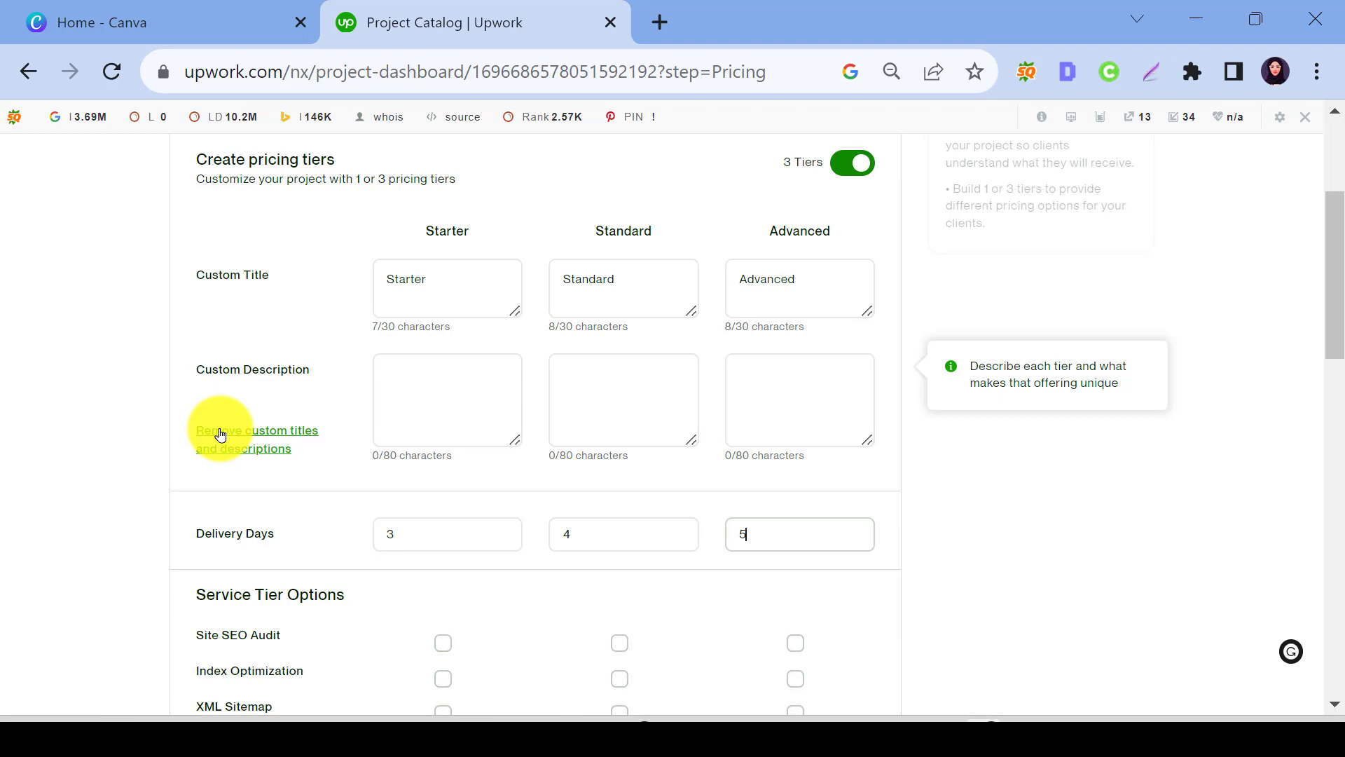
Step: Remove the custom titles and descriptions from the pricing tiers and look over the shortened form
{"action": "left_click", "coordinate": [220, 435]}
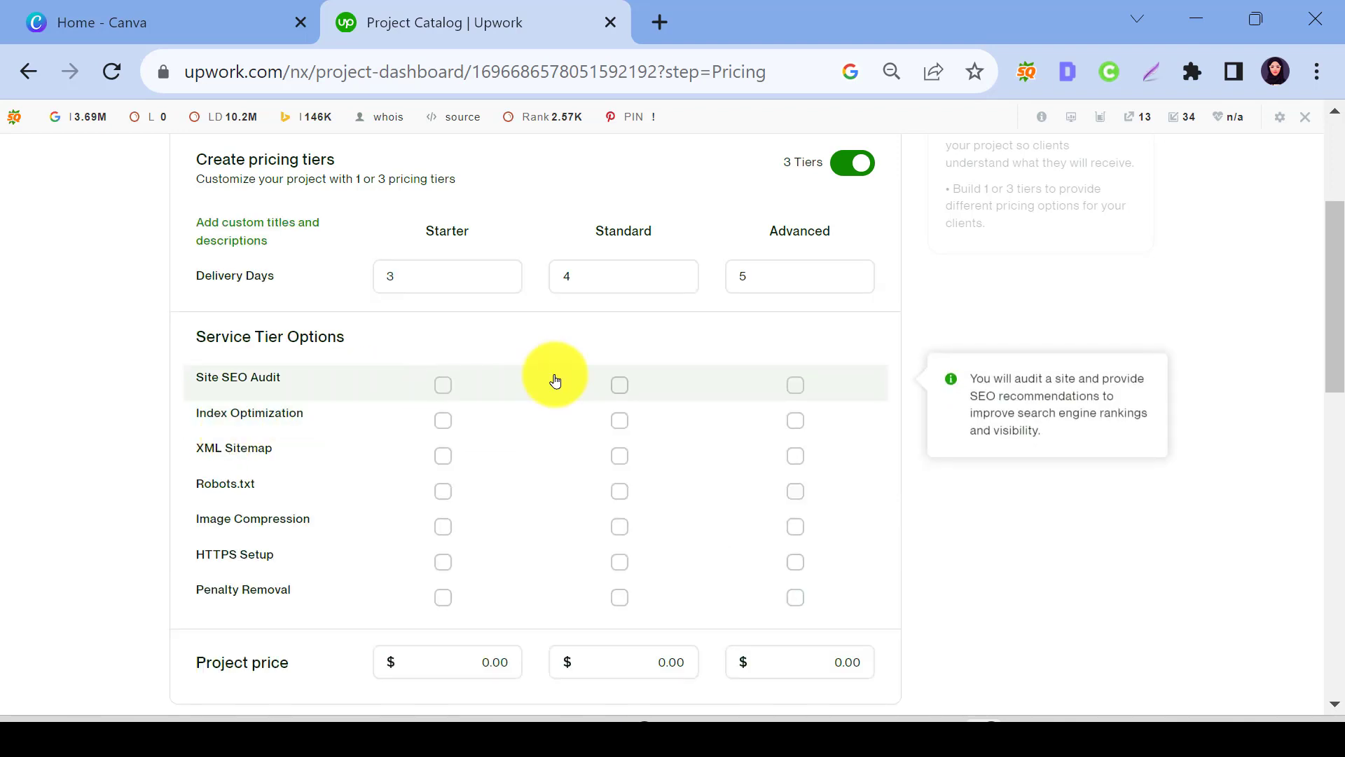
{"action": "scroll", "coordinate": [555, 380], "scroll_direction": "up", "scroll_amount": 2}
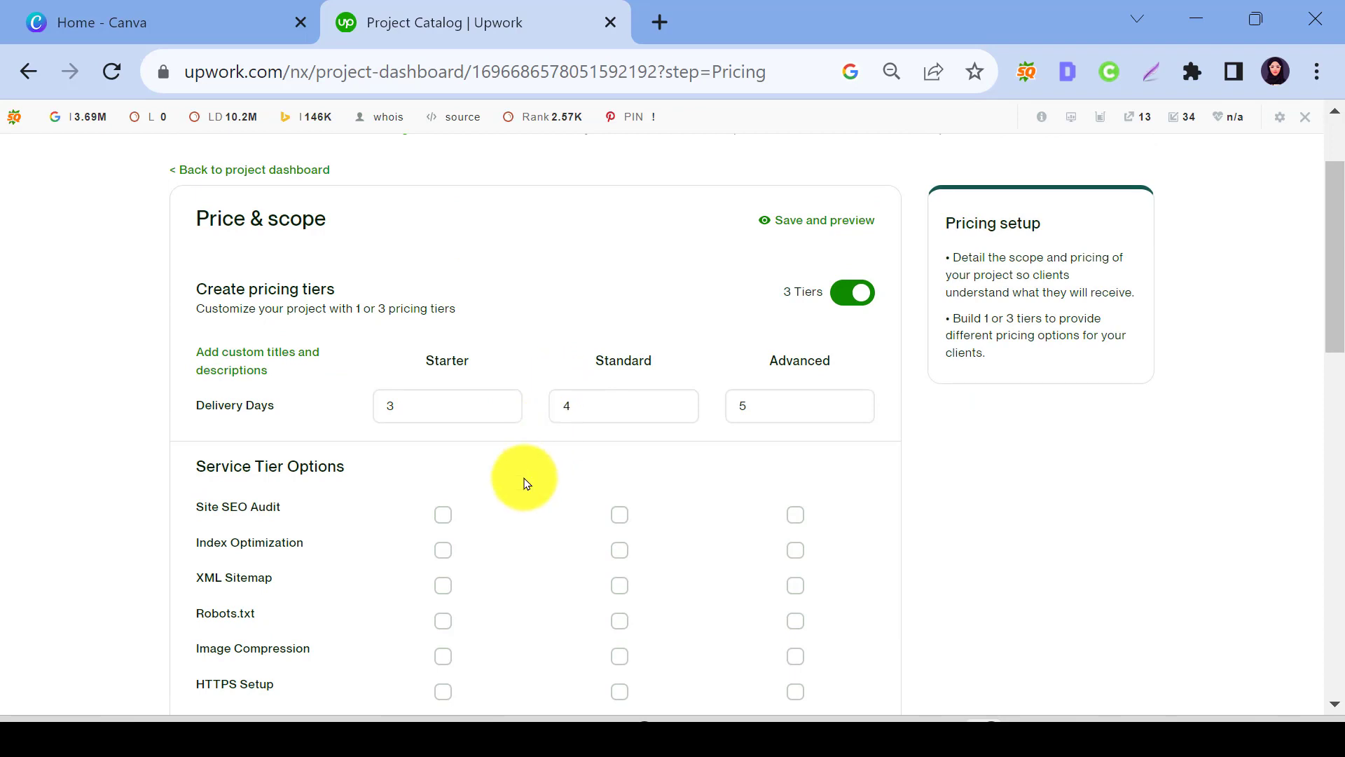
{"action": "scroll", "coordinate": [527, 483], "scroll_direction": "down", "scroll_amount": 4}
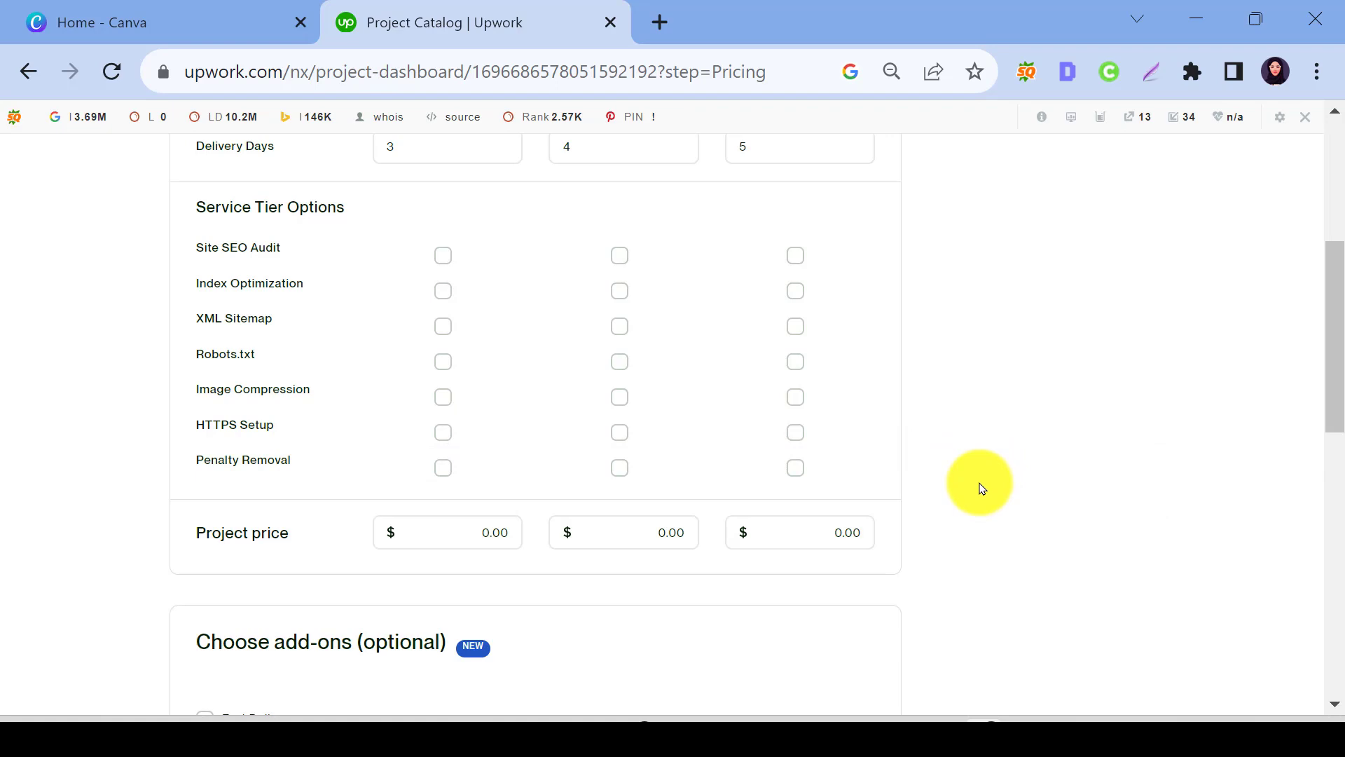
{"action": "scroll", "coordinate": [980, 488], "scroll_direction": "up", "scroll_amount": 2}
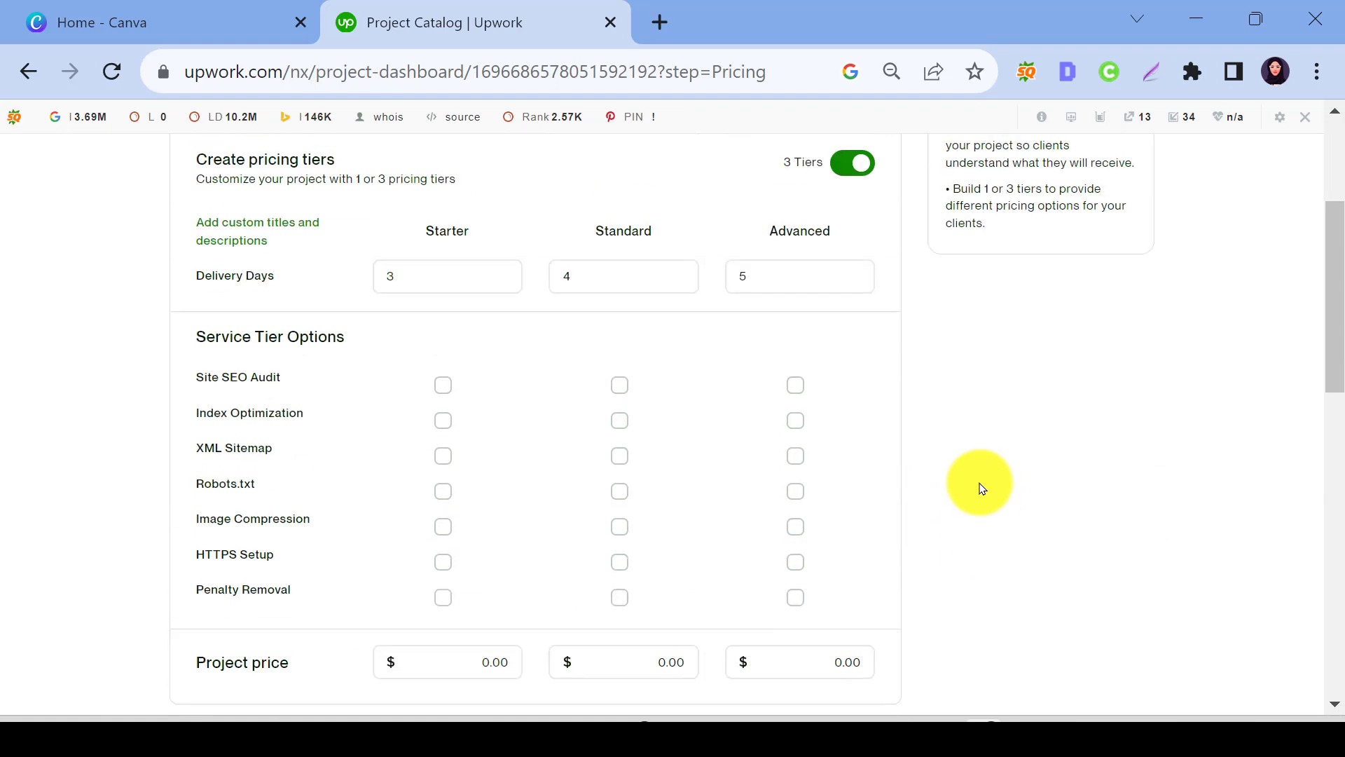
{"action": "scroll", "coordinate": [981, 488], "scroll_direction": "up", "scroll_amount": 2}
Step: Set the project price to $30 for Starter, $60 for Standard and $80 for Advanced
{"action": "scroll", "coordinate": [982, 488], "scroll_direction": "down", "scroll_amount": 6}
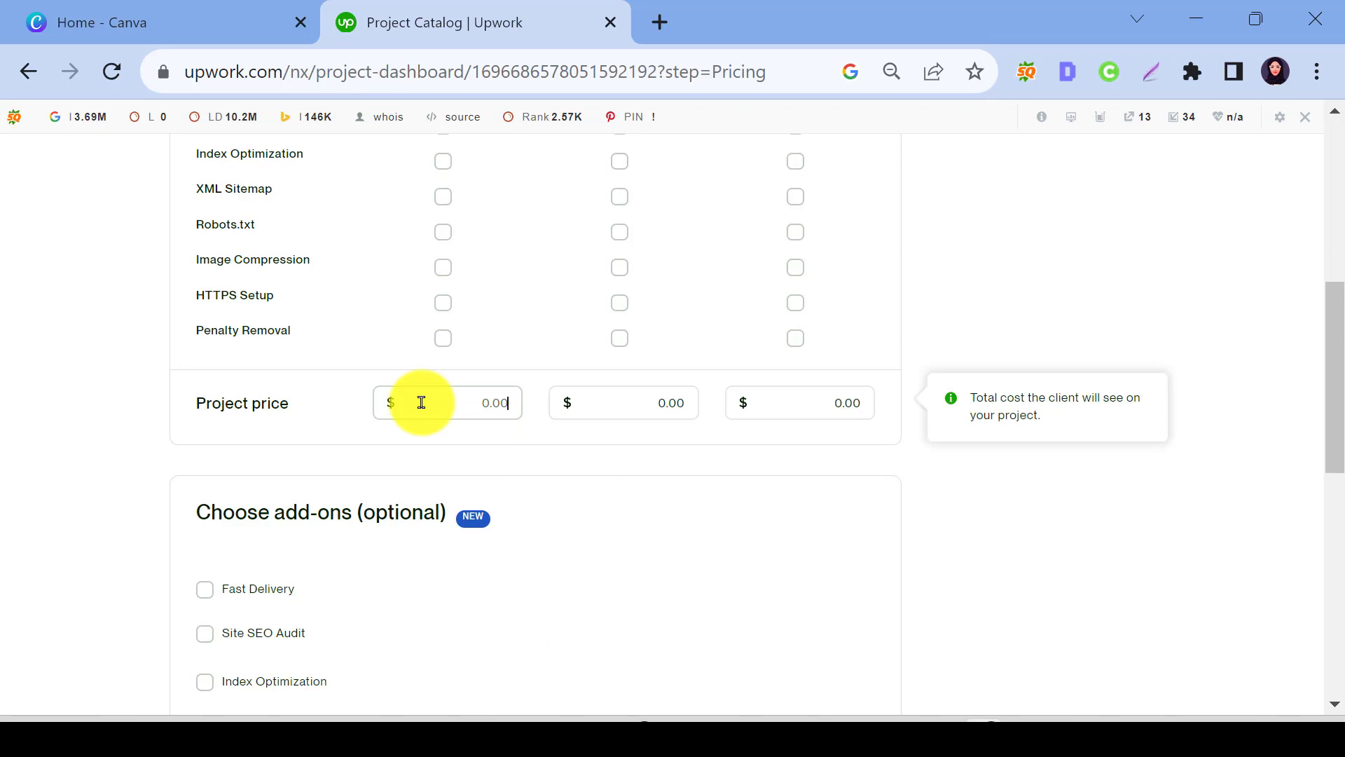
{"action": "type", "text": "30"}
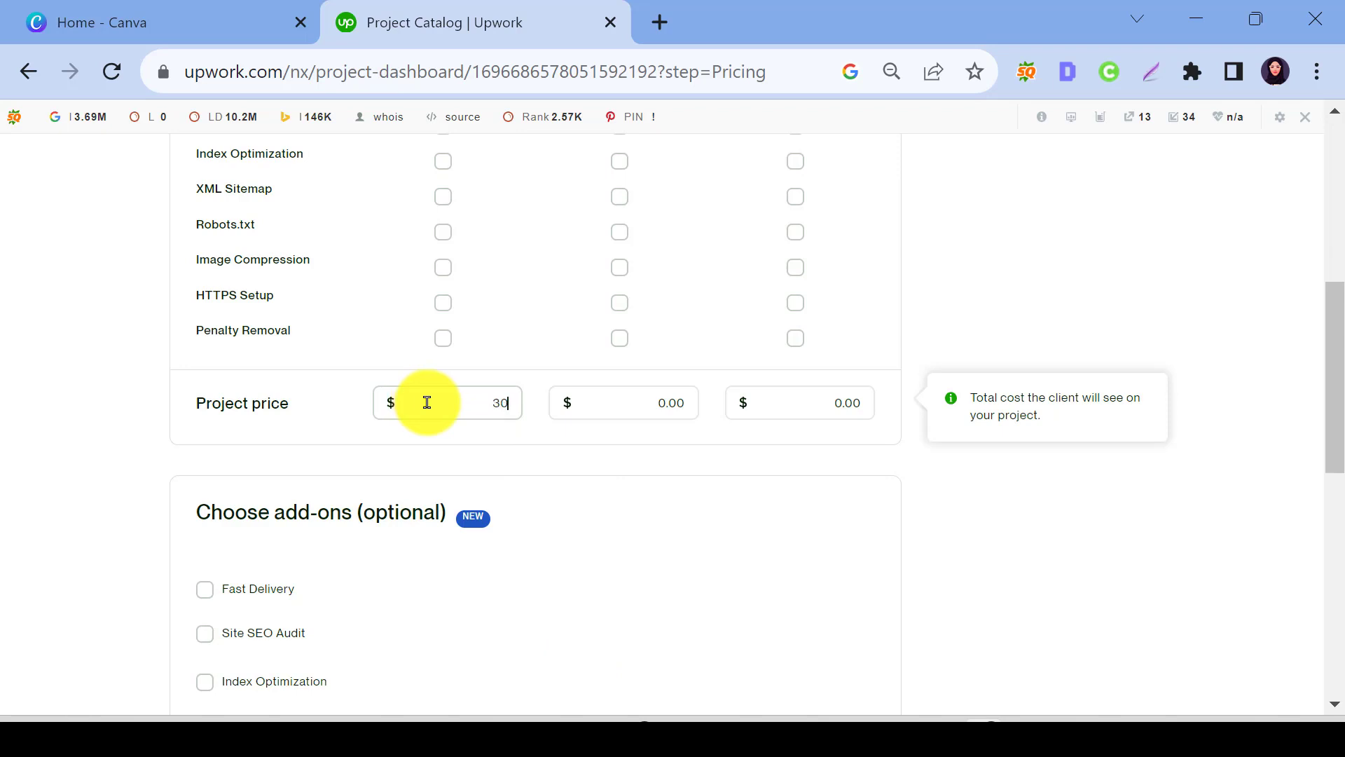
{"action": "left_click", "coordinate": [642, 414]}
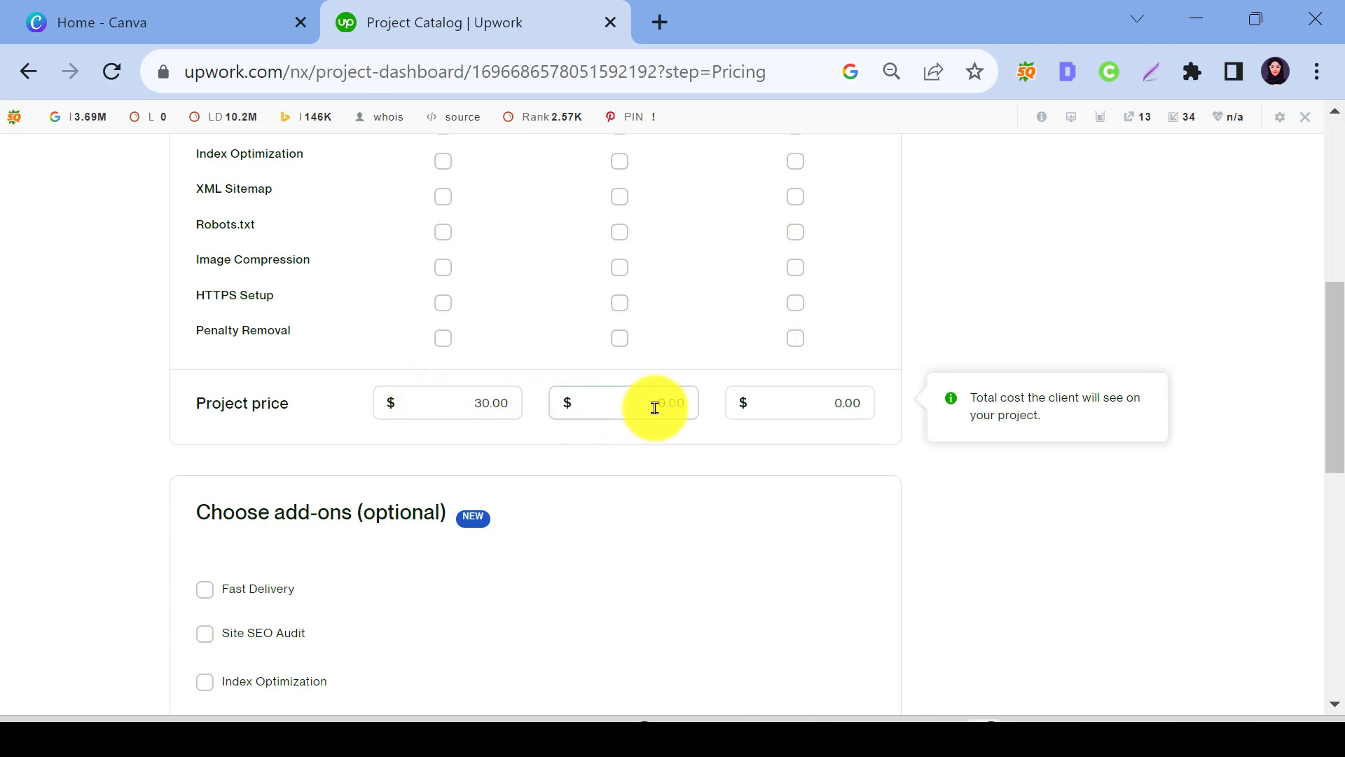
{"action": "type", "text": "60"}
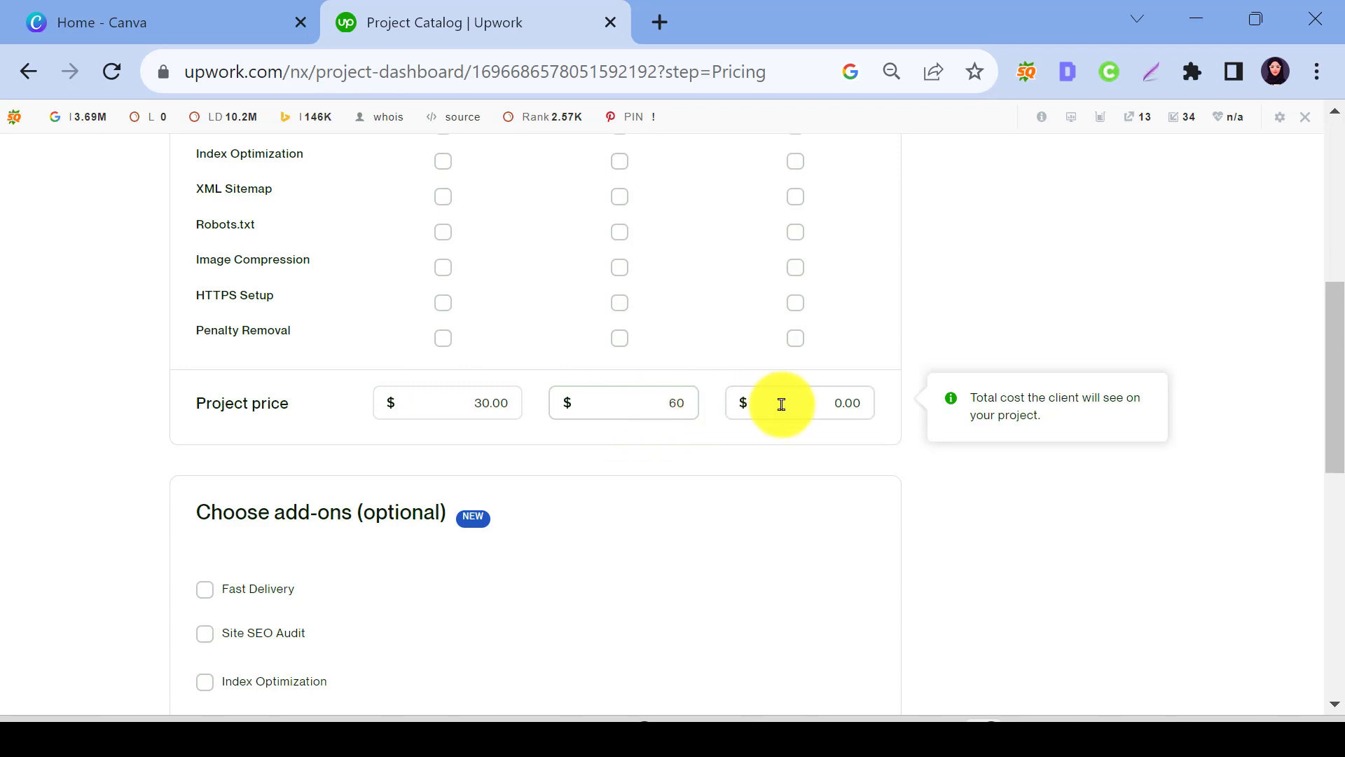
{"action": "left_click", "coordinate": [834, 407]}
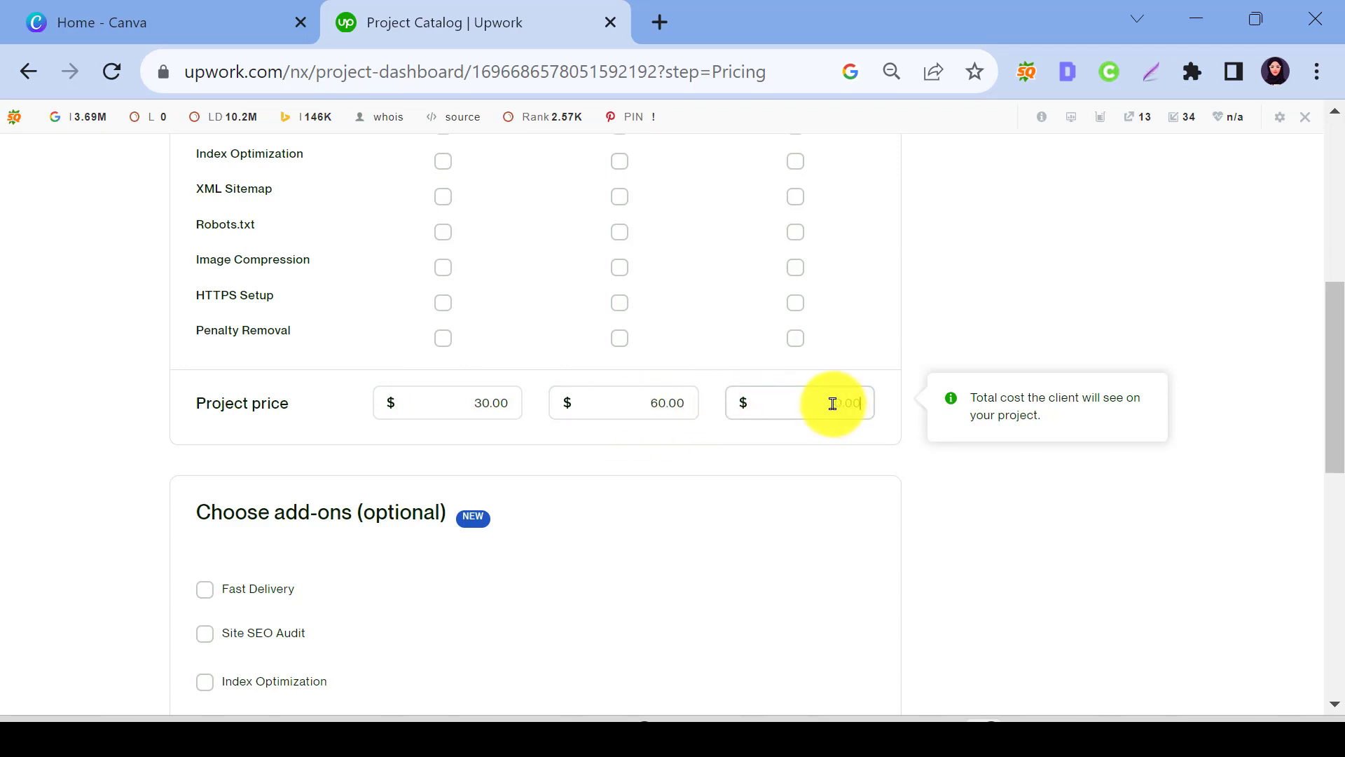
{"action": "type", "text": "80"}
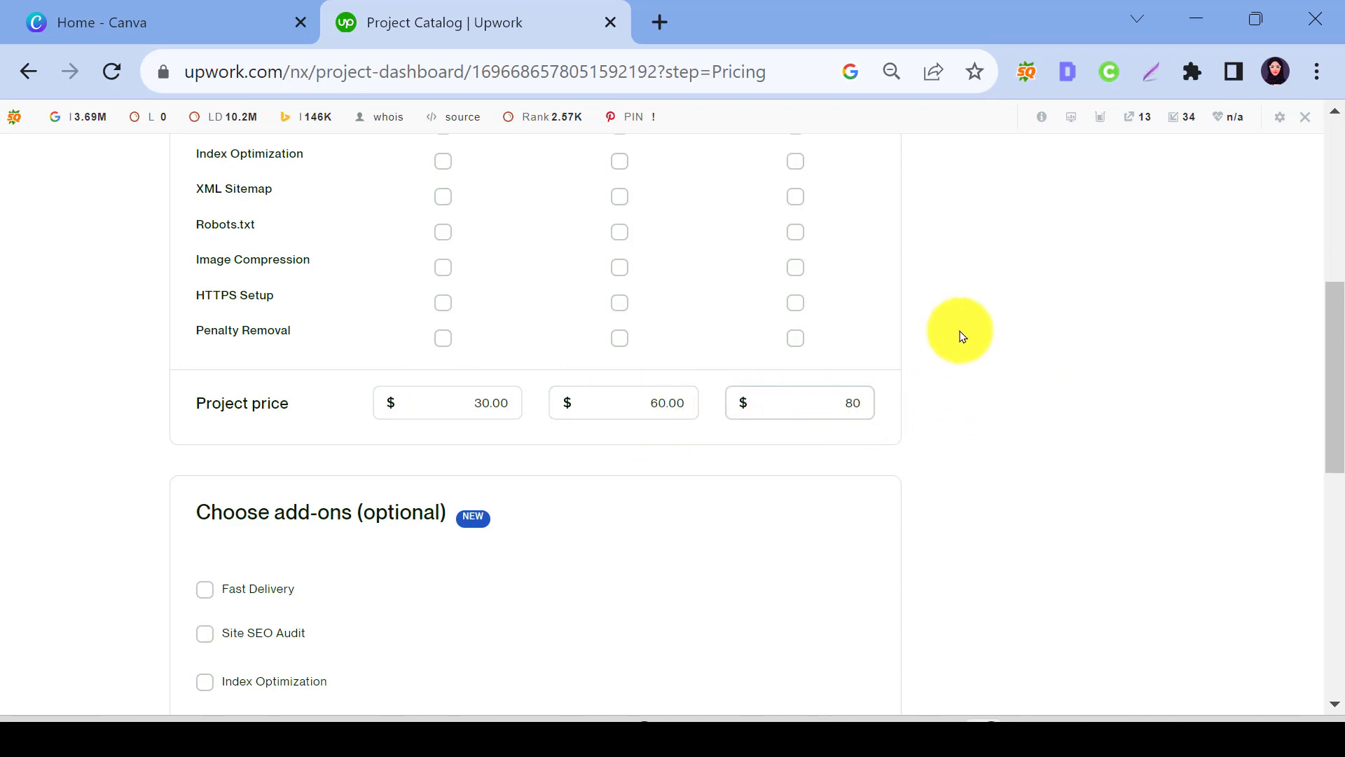
{"action": "left_click", "coordinate": [966, 328]}
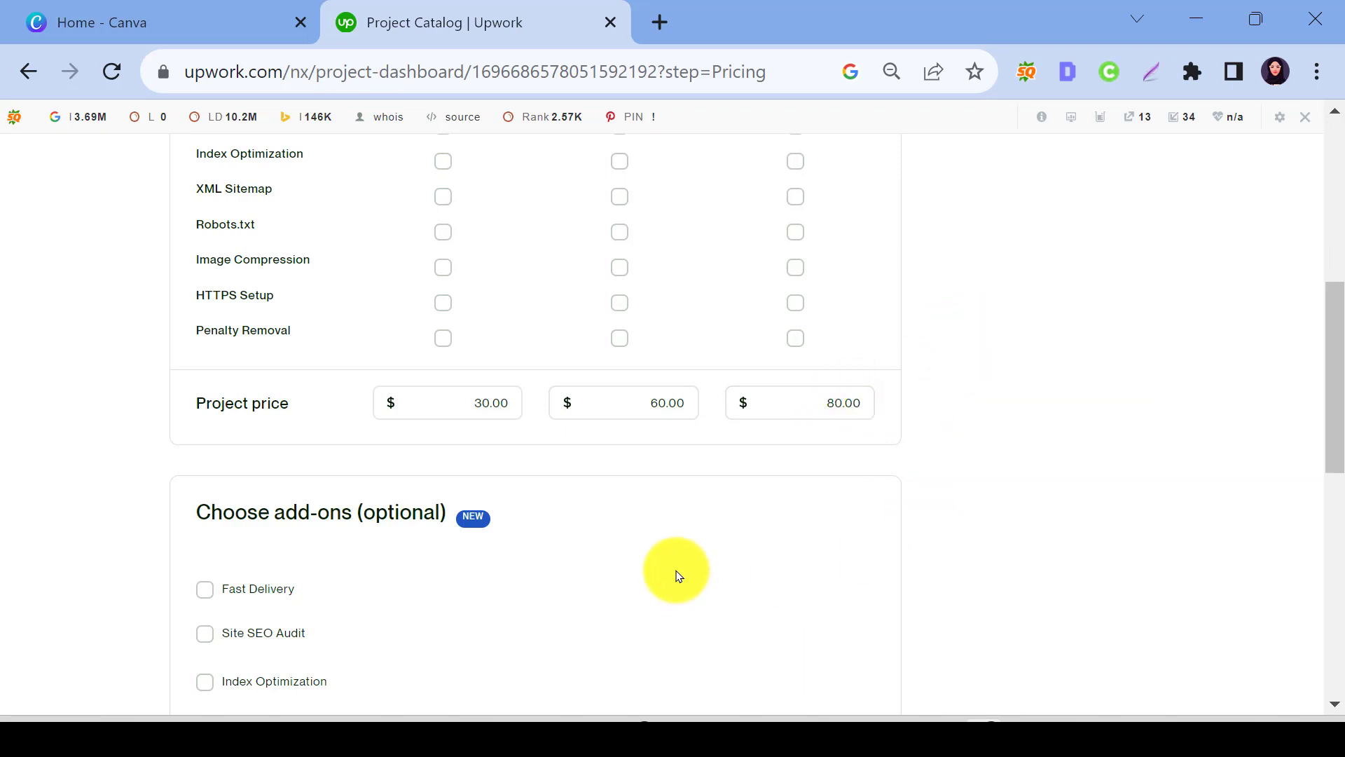
Step: Include Site SEO Audit in the Starter tier, and Site SEO Audit, XML Sitemap, Robots.txt and HTTPS Setup in the Standard tier
{"action": "scroll", "coordinate": [678, 576], "scroll_direction": "up", "scroll_amount": 2}
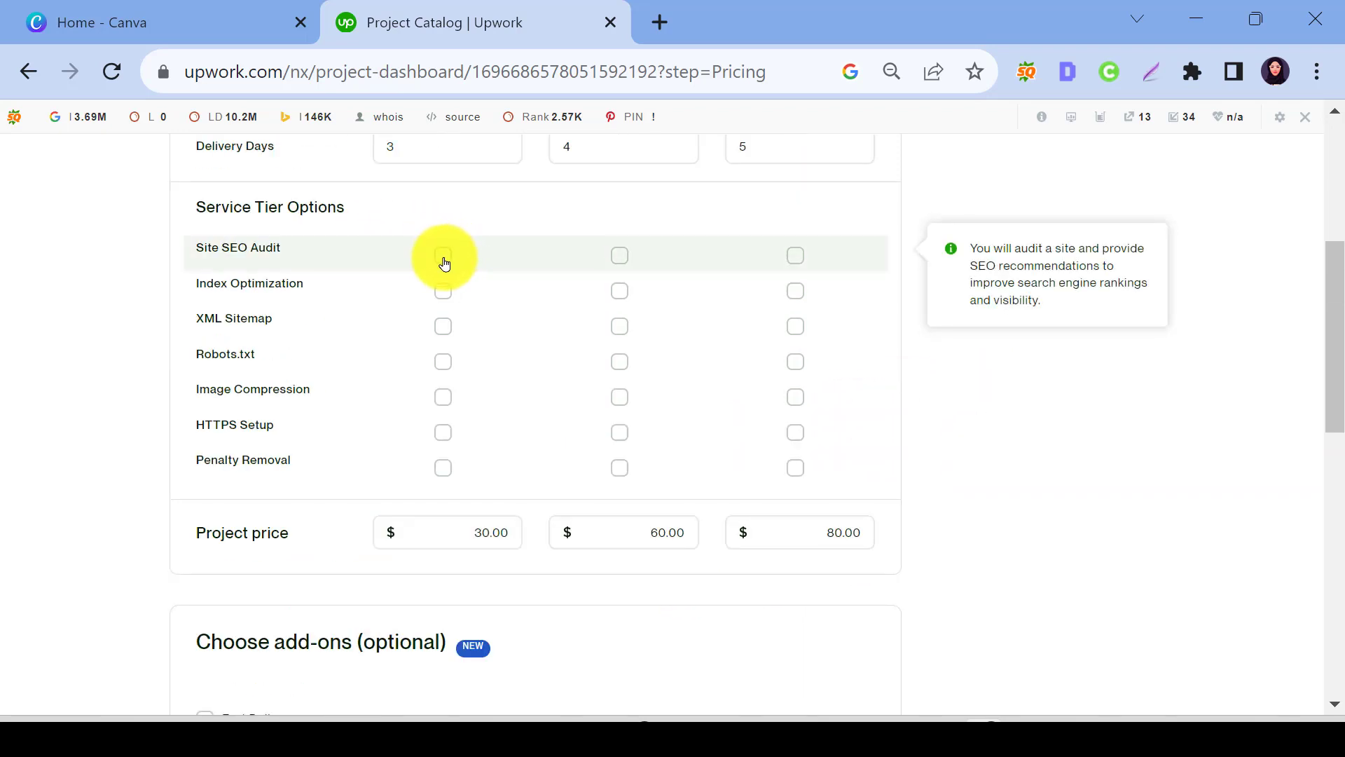
{"action": "left_click", "coordinate": [444, 261]}
{"action": "scroll", "coordinate": [514, 309], "scroll_direction": "up", "scroll_amount": 2}
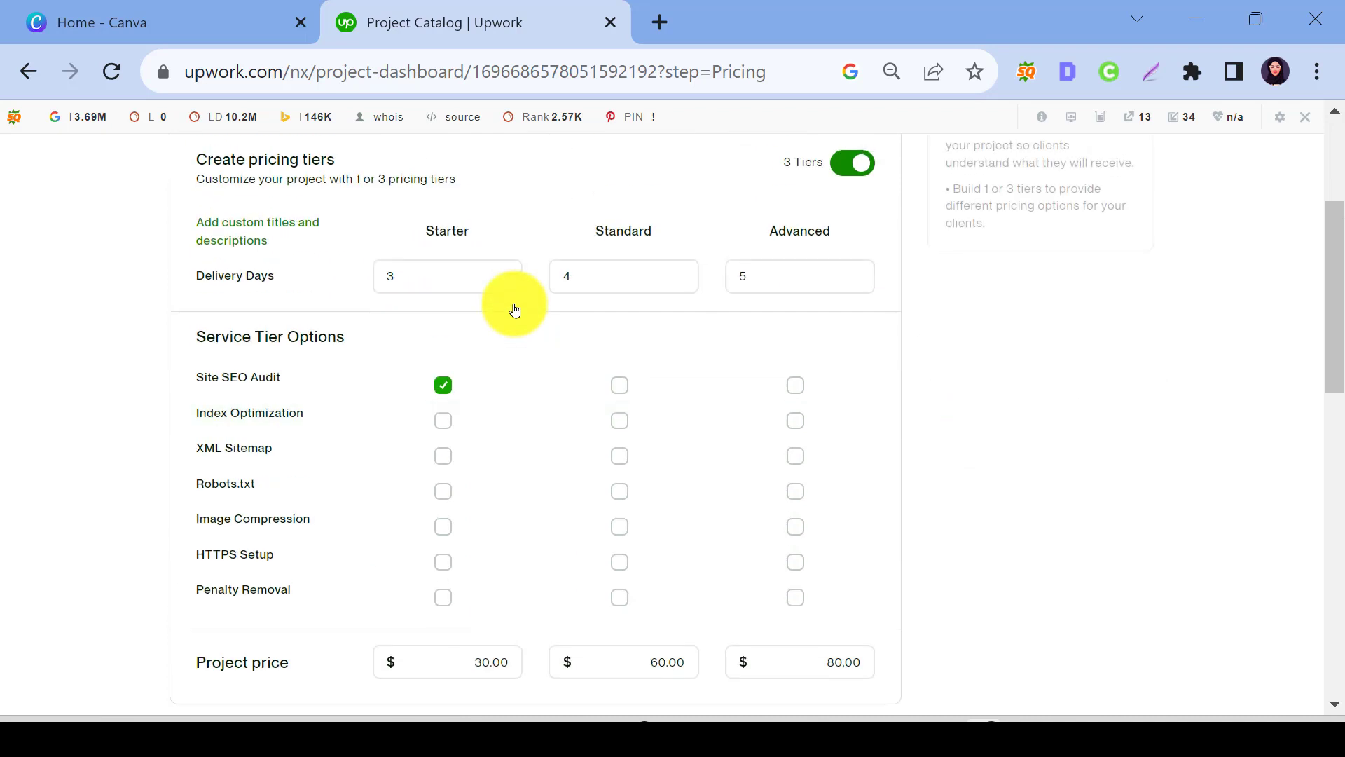
{"action": "left_click", "coordinate": [618, 386]}
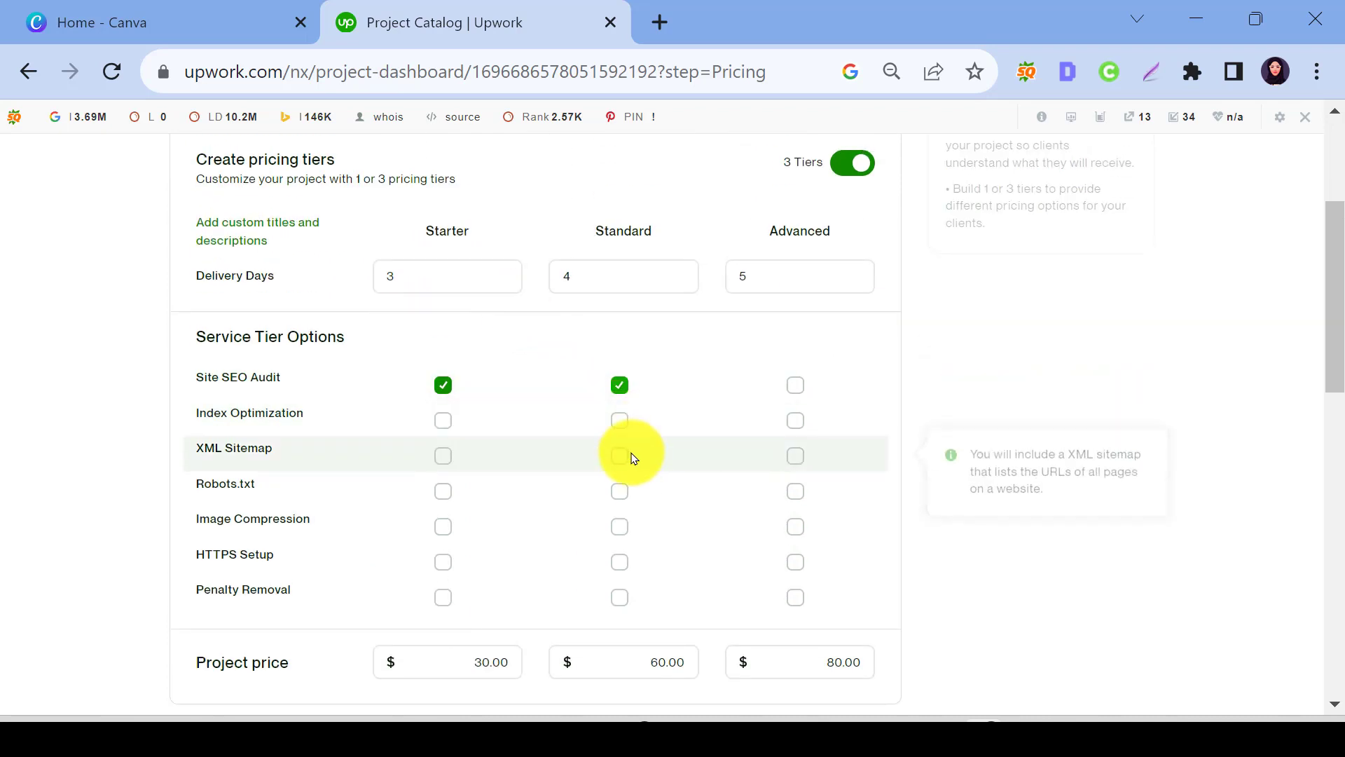
{"action": "left_click", "coordinate": [615, 459]}
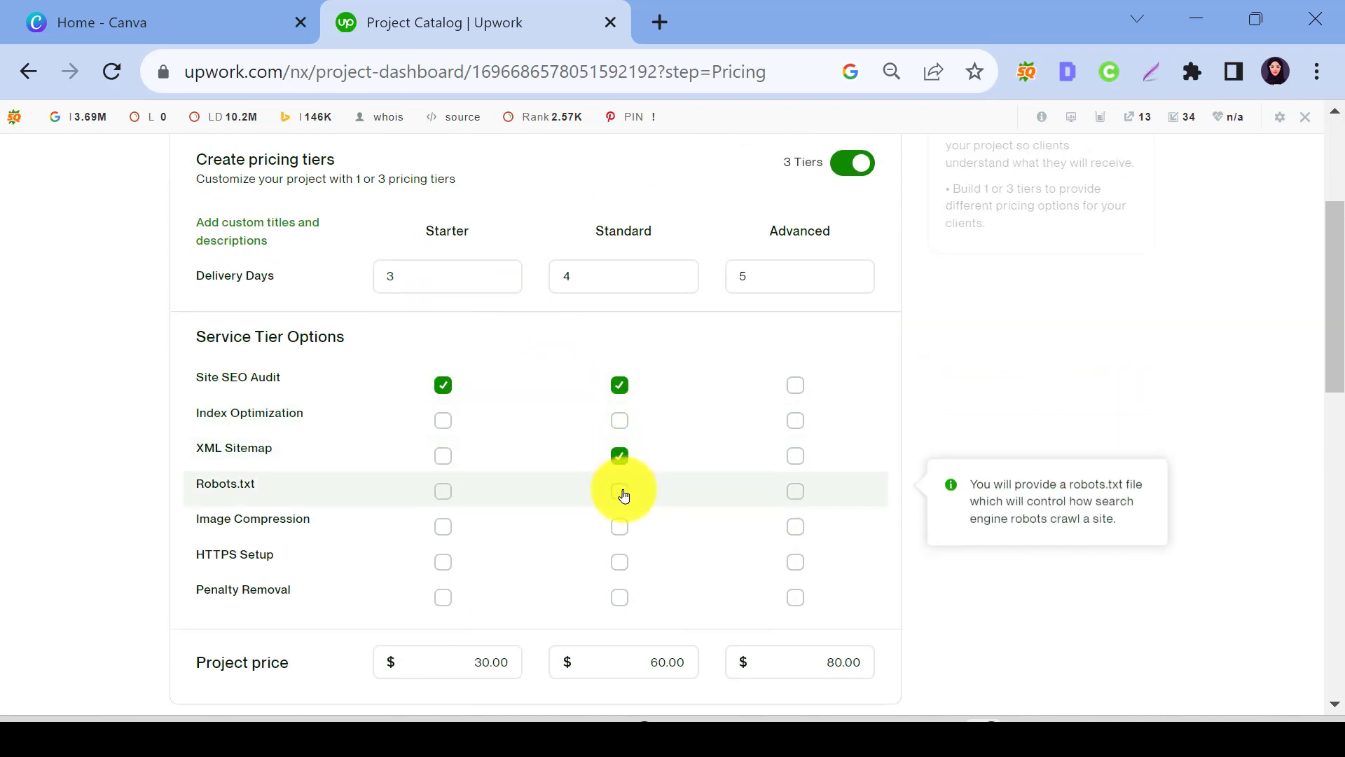
{"action": "left_click", "coordinate": [622, 493]}
{"action": "left_click", "coordinate": [621, 561]}
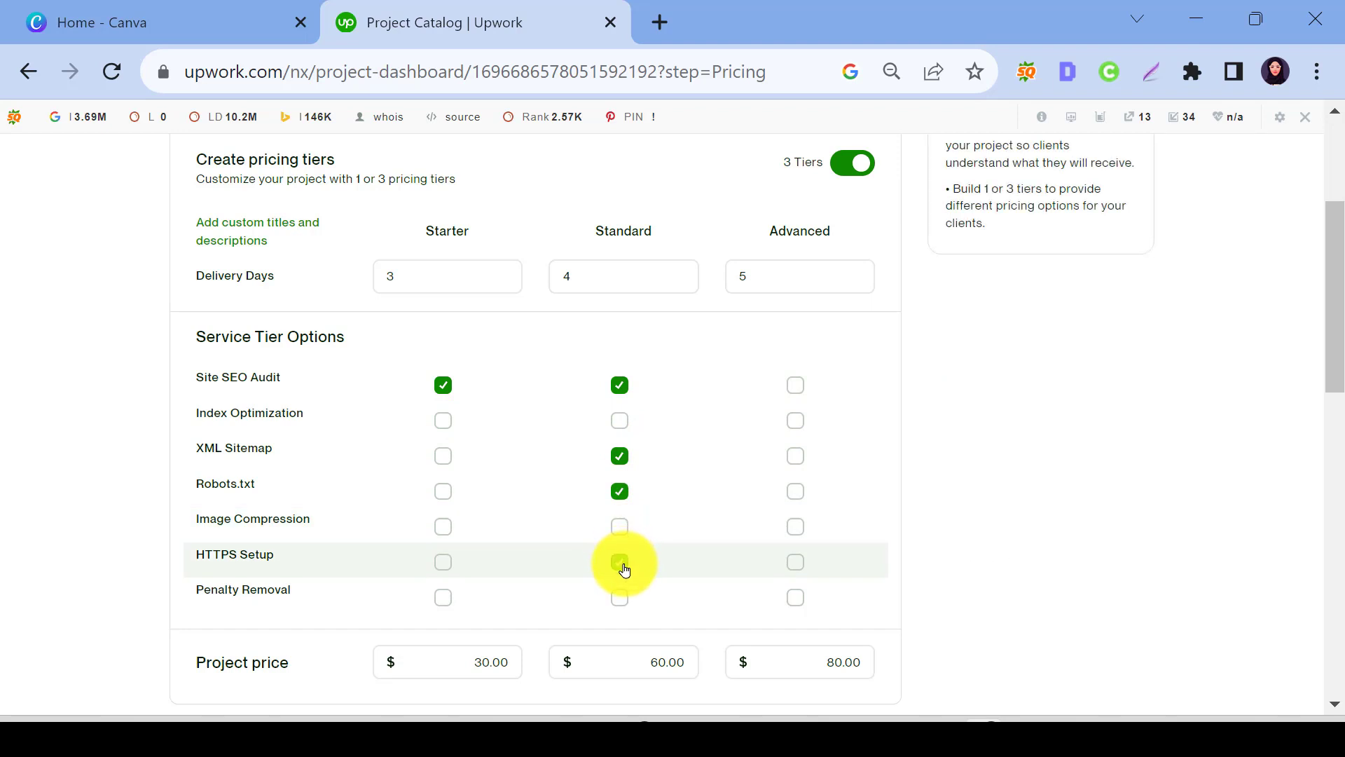
Step: Include all seven service options, from Site SEO Audit through Penalty Removal, in the Advanced tier
{"action": "left_click", "coordinate": [792, 388]}
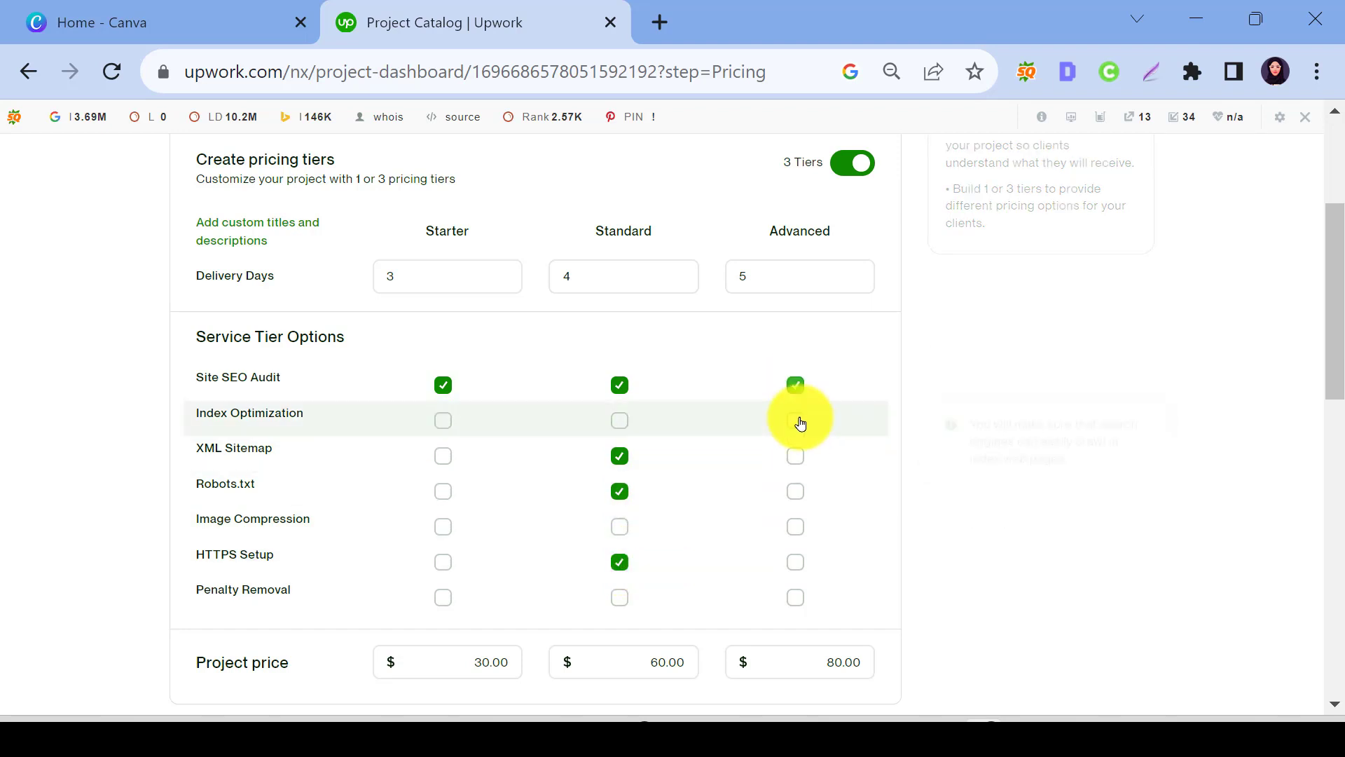
{"action": "left_click", "coordinate": [798, 424]}
{"action": "left_click", "coordinate": [796, 459]}
{"action": "left_click", "coordinate": [796, 494]}
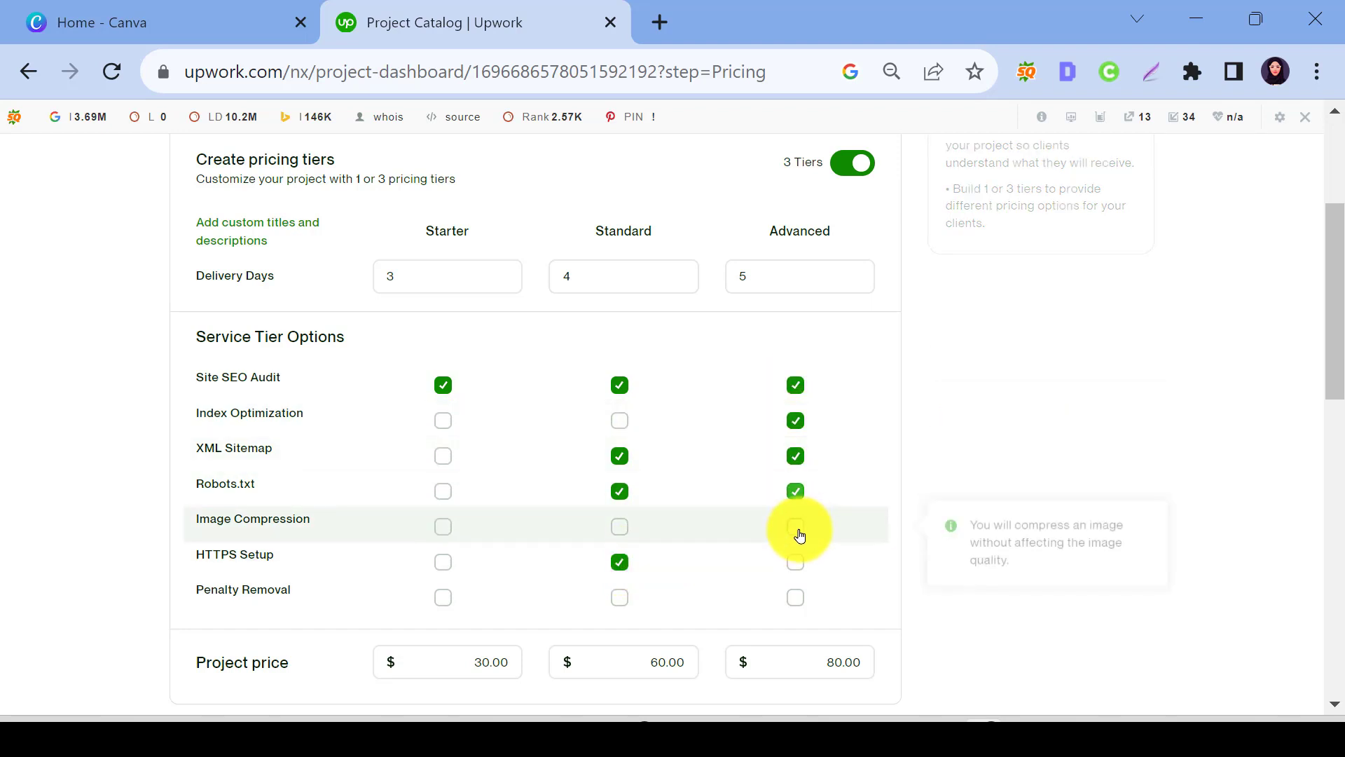
{"action": "left_click", "coordinate": [796, 530]}
{"action": "left_click", "coordinate": [796, 560]}
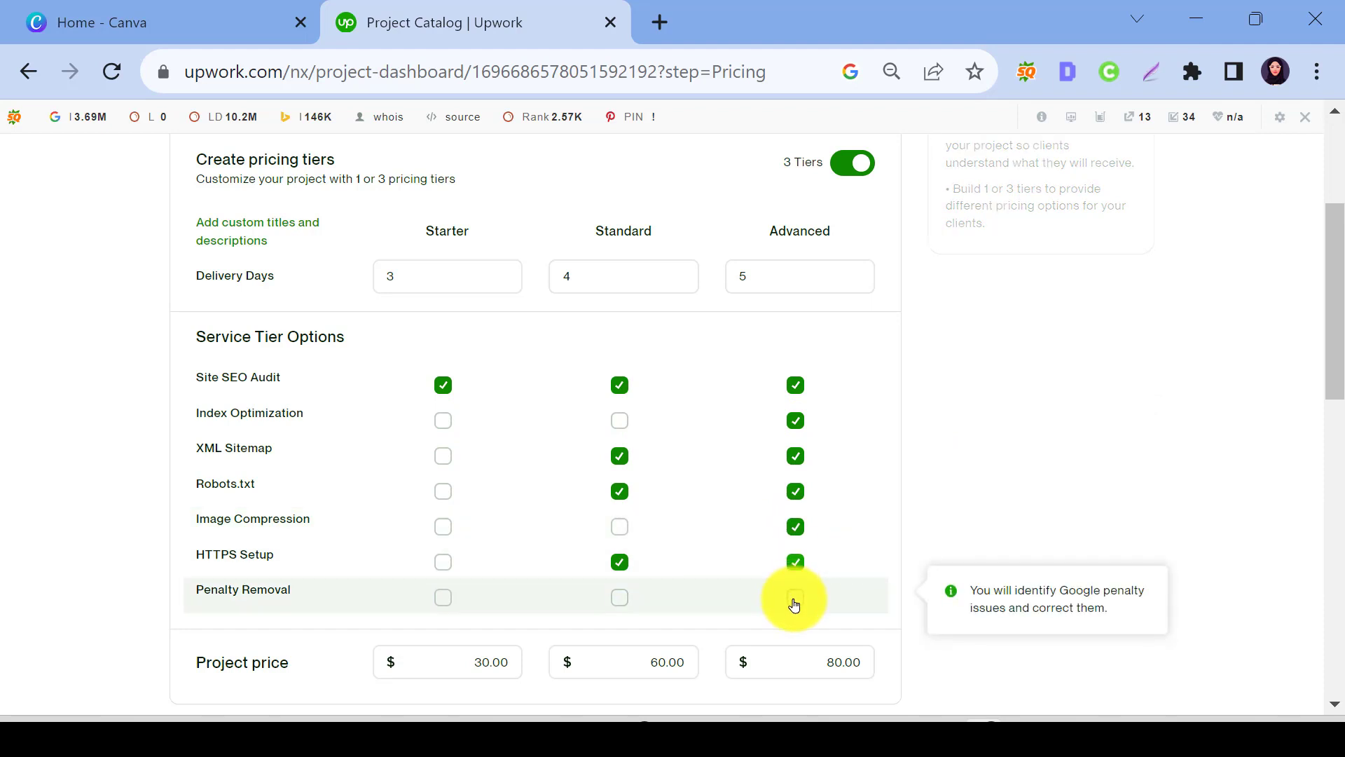
{"action": "left_click", "coordinate": [795, 599]}
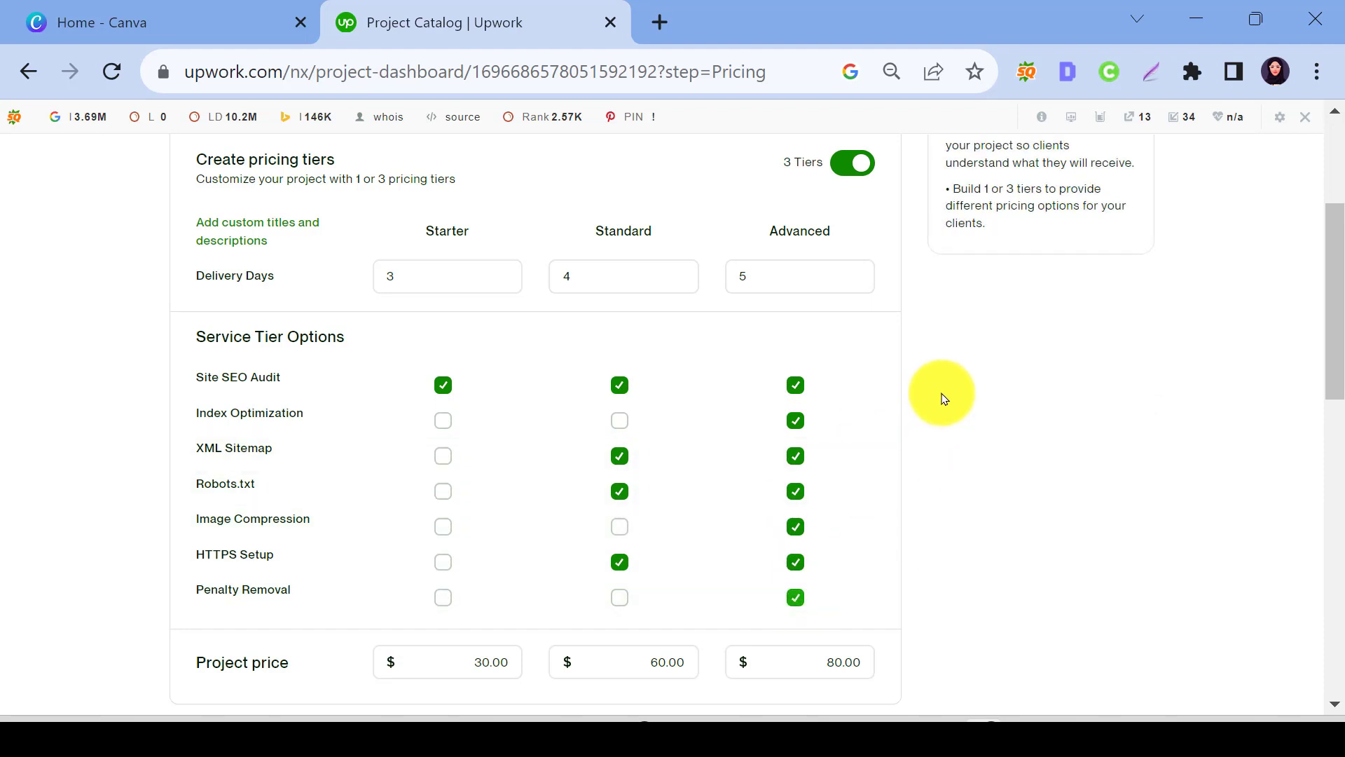
Step: Look over the optional add-ons and enable Fast Delivery
{"action": "scroll", "coordinate": [943, 397], "scroll_direction": "down", "scroll_amount": 3}
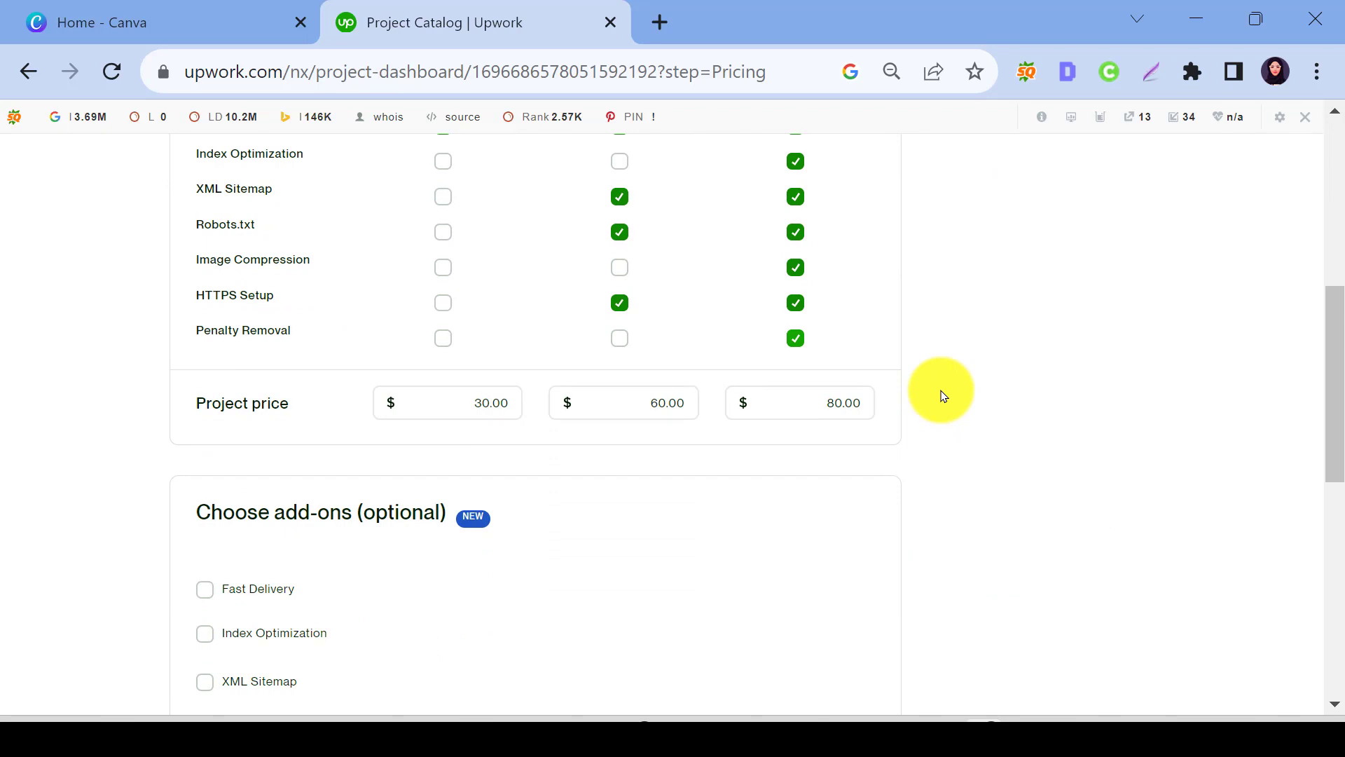
{"action": "scroll", "coordinate": [943, 396], "scroll_direction": "down", "scroll_amount": 3}
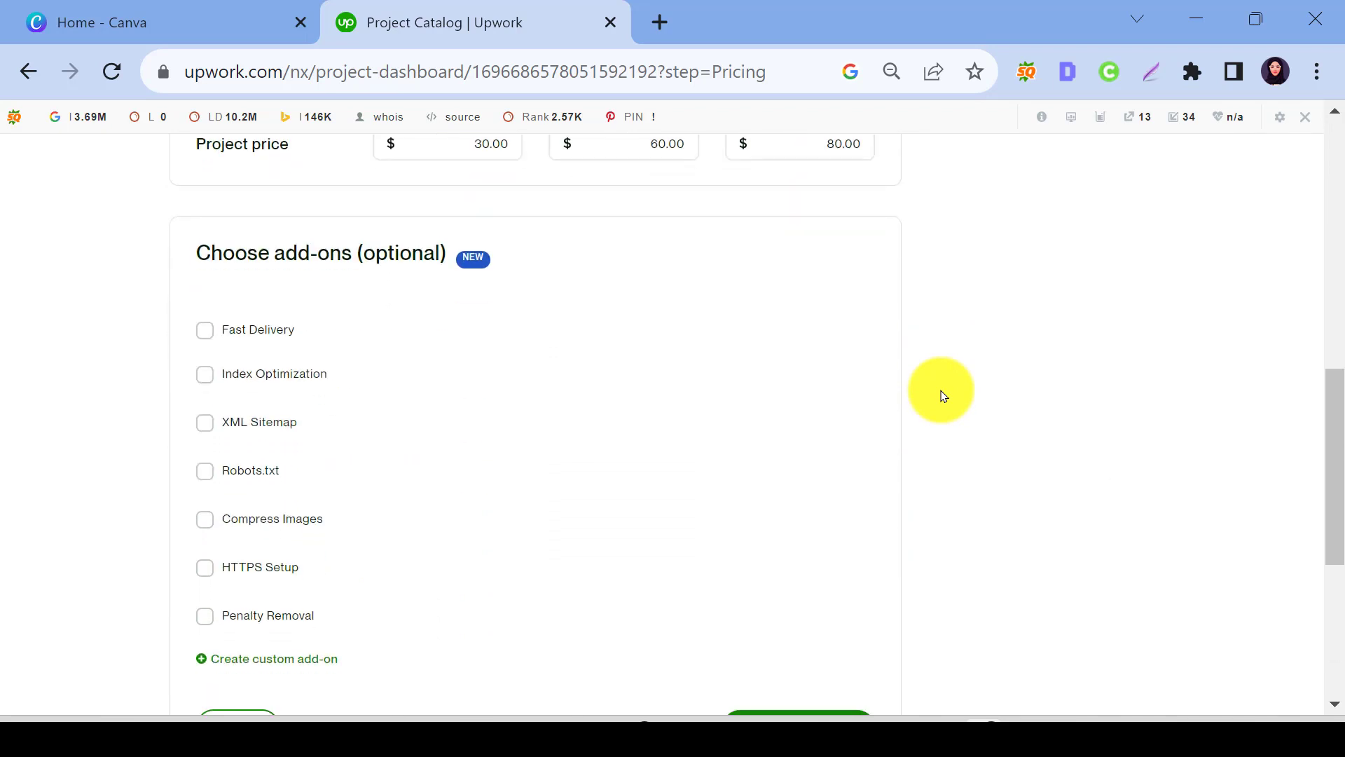
{"action": "scroll", "coordinate": [942, 396], "scroll_direction": "down", "scroll_amount": 2}
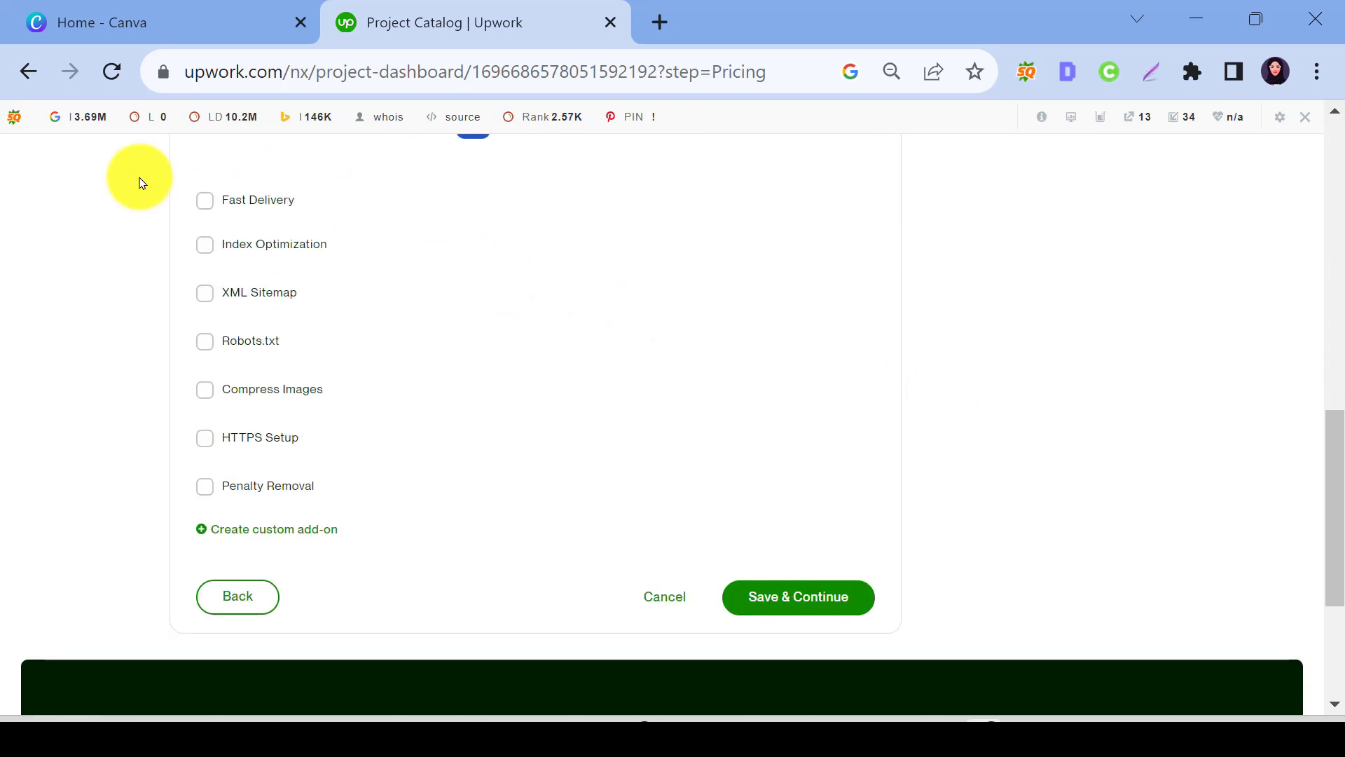
{"action": "left_click", "coordinate": [205, 203]}
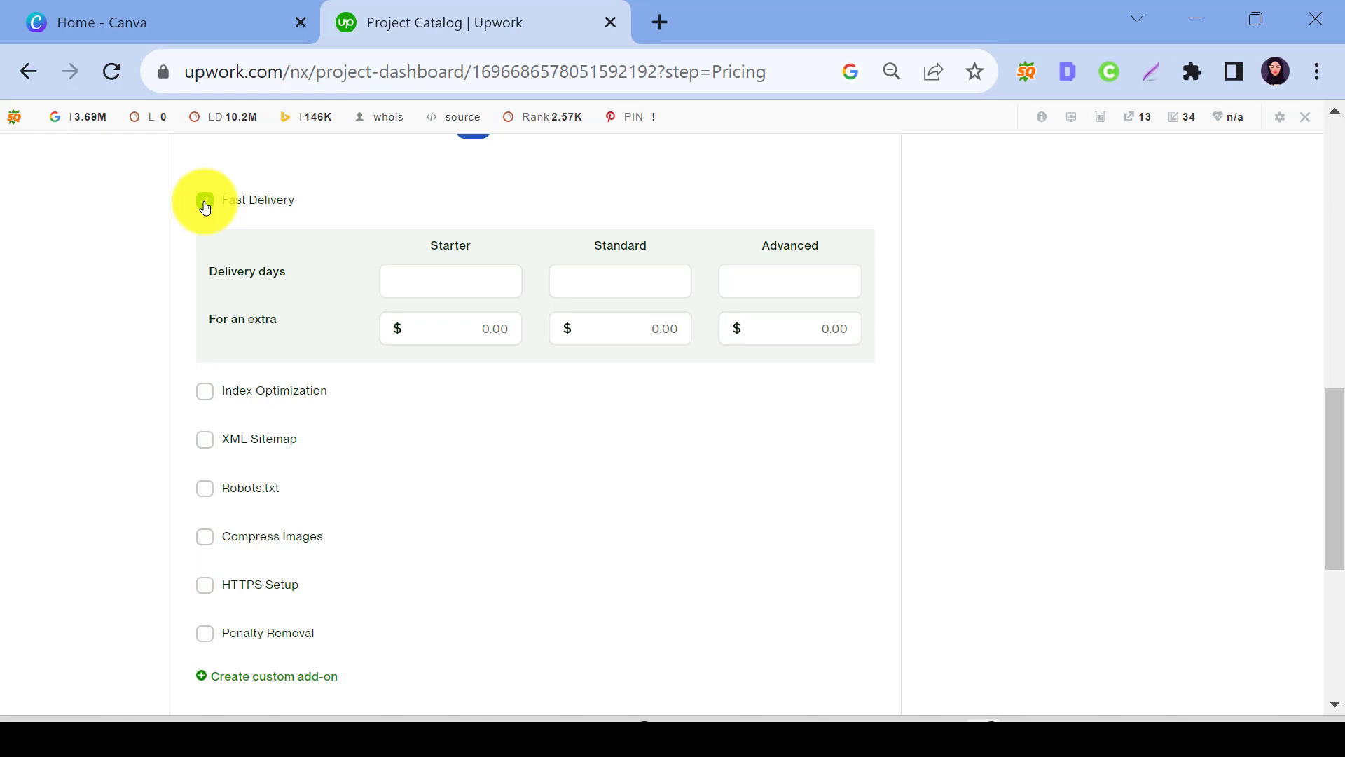
Step: Set the Fast Delivery days to 1 for Starter, 2 for Standard and 3 for Advanced
{"action": "left_click", "coordinate": [449, 284]}
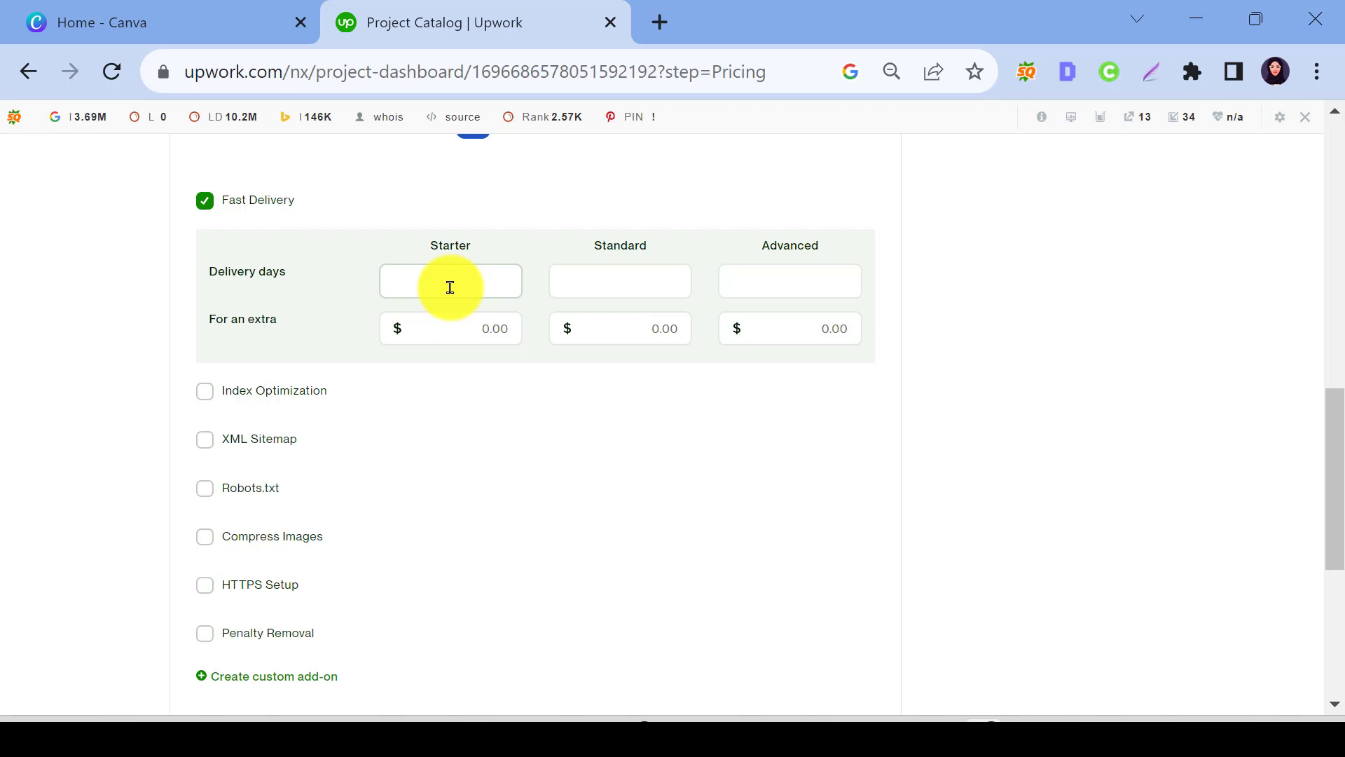
{"action": "scroll", "coordinate": [450, 287], "scroll_direction": "up", "scroll_amount": 10}
{"action": "scroll", "coordinate": [449, 293], "scroll_direction": "down", "scroll_amount": 2}
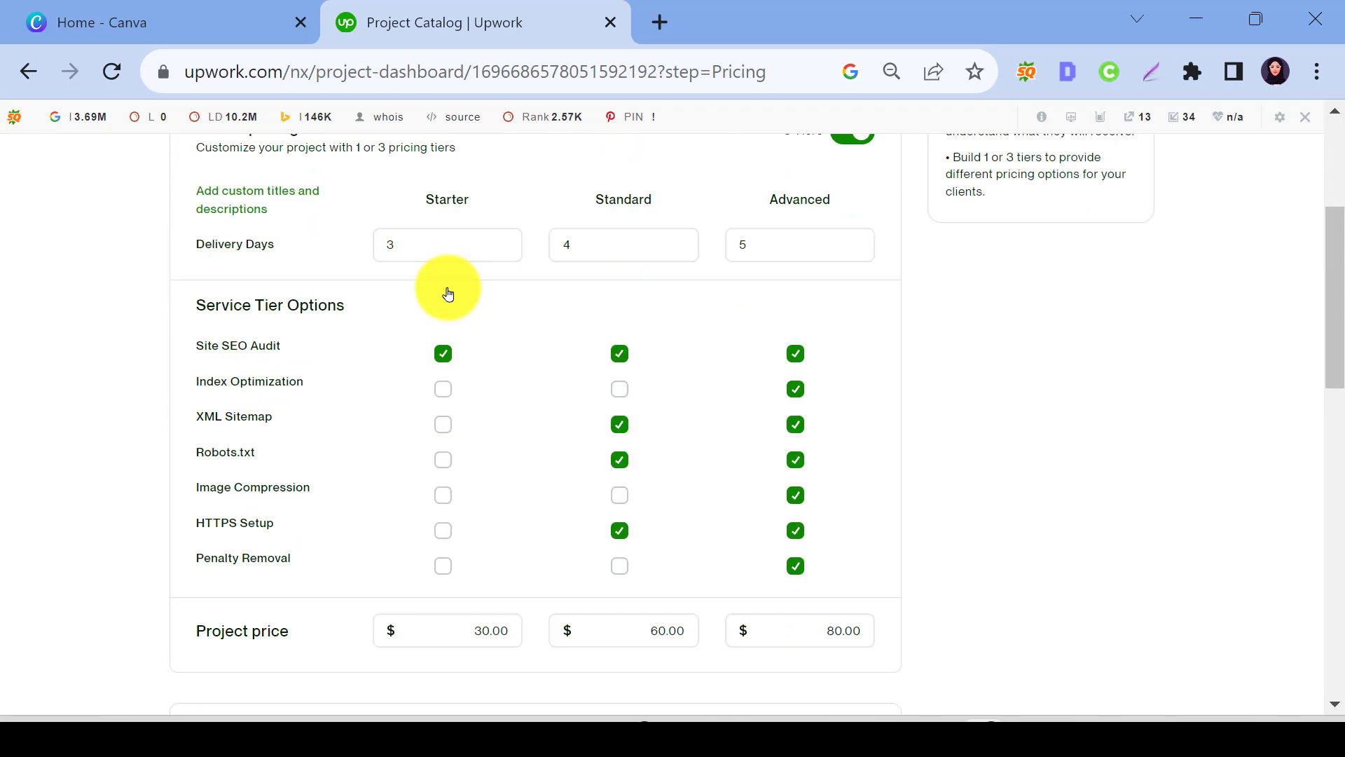
{"action": "scroll", "coordinate": [448, 293], "scroll_direction": "down", "scroll_amount": 5}
{"action": "scroll", "coordinate": [925, 438], "scroll_direction": "down", "scroll_amount": 2}
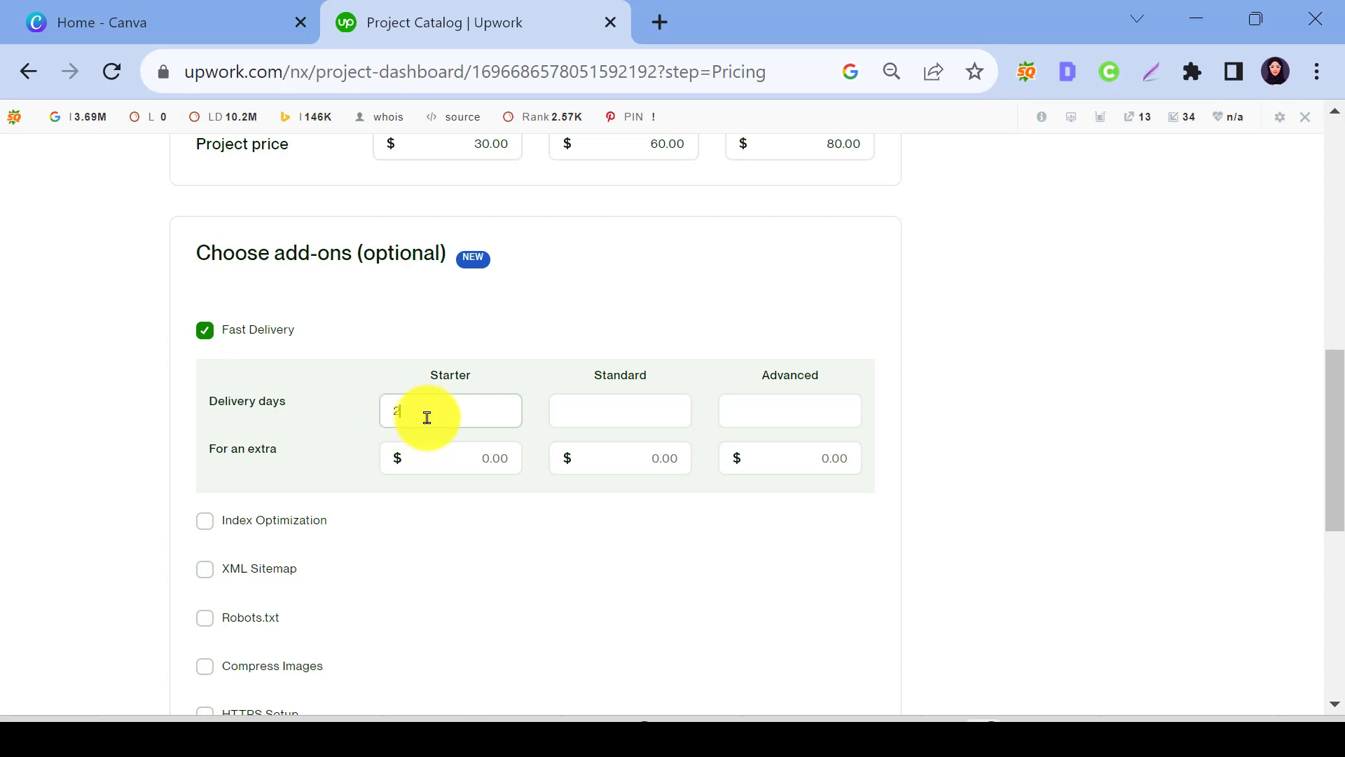
{"action": "type", "text": "2"}
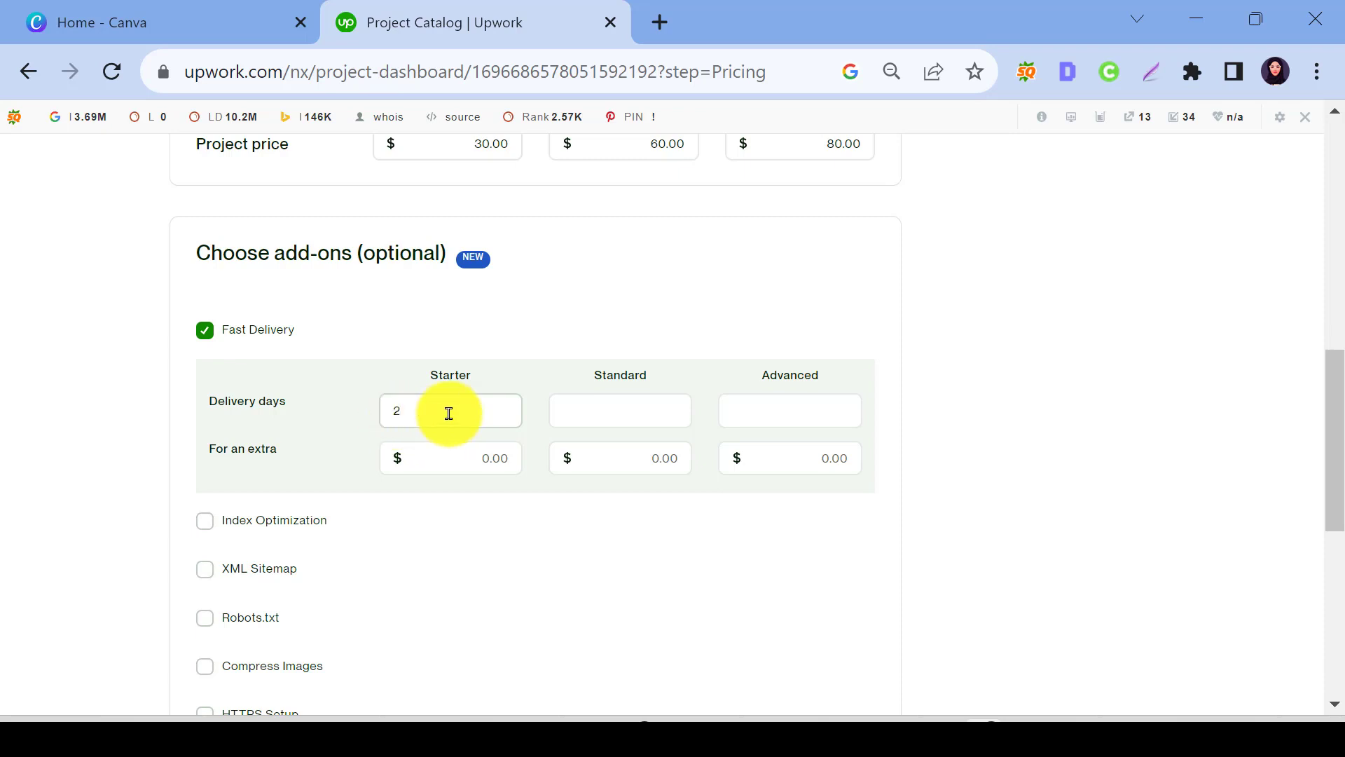
{"action": "double_click", "coordinate": [393, 414]}
{"action": "type", "text": "1"}
{"action": "left_click", "coordinate": [572, 417]}
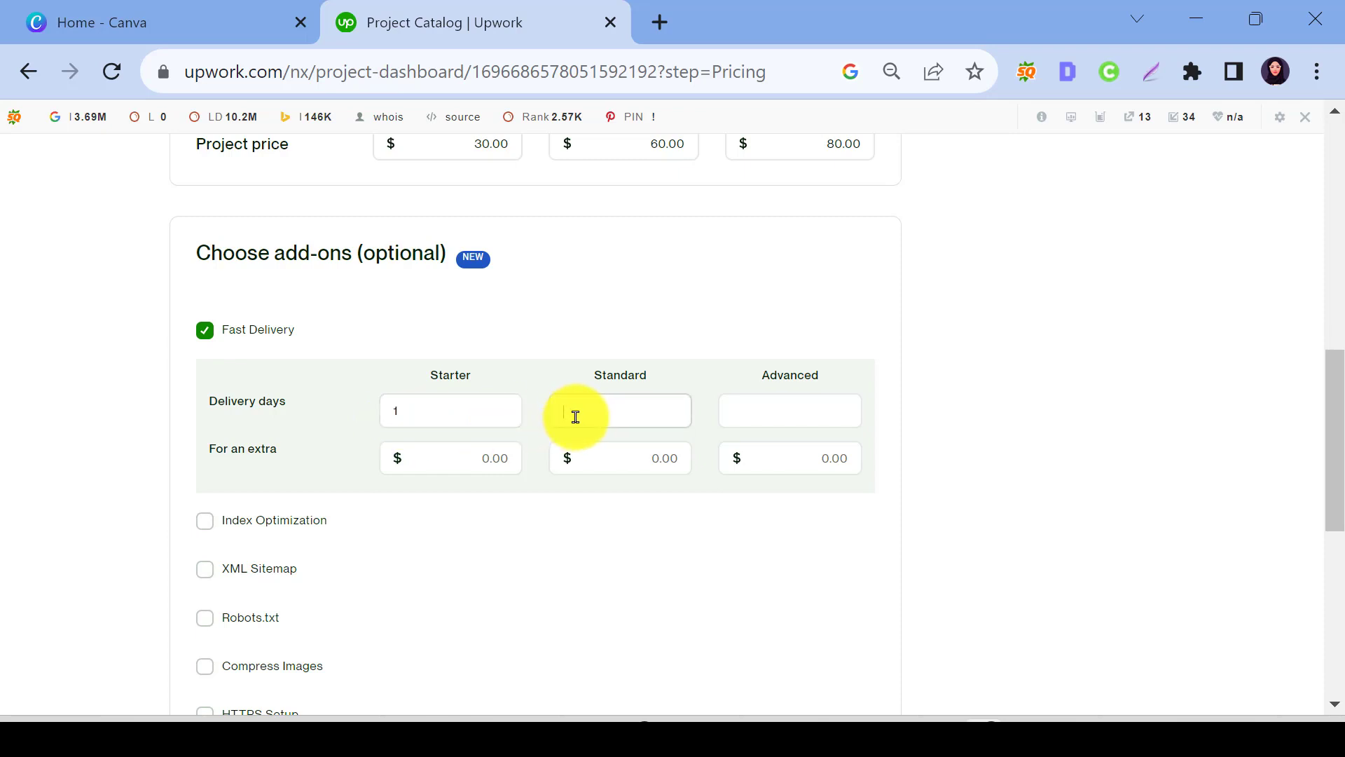
{"action": "type", "text": "2"}
{"action": "left_click", "coordinate": [770, 413]}
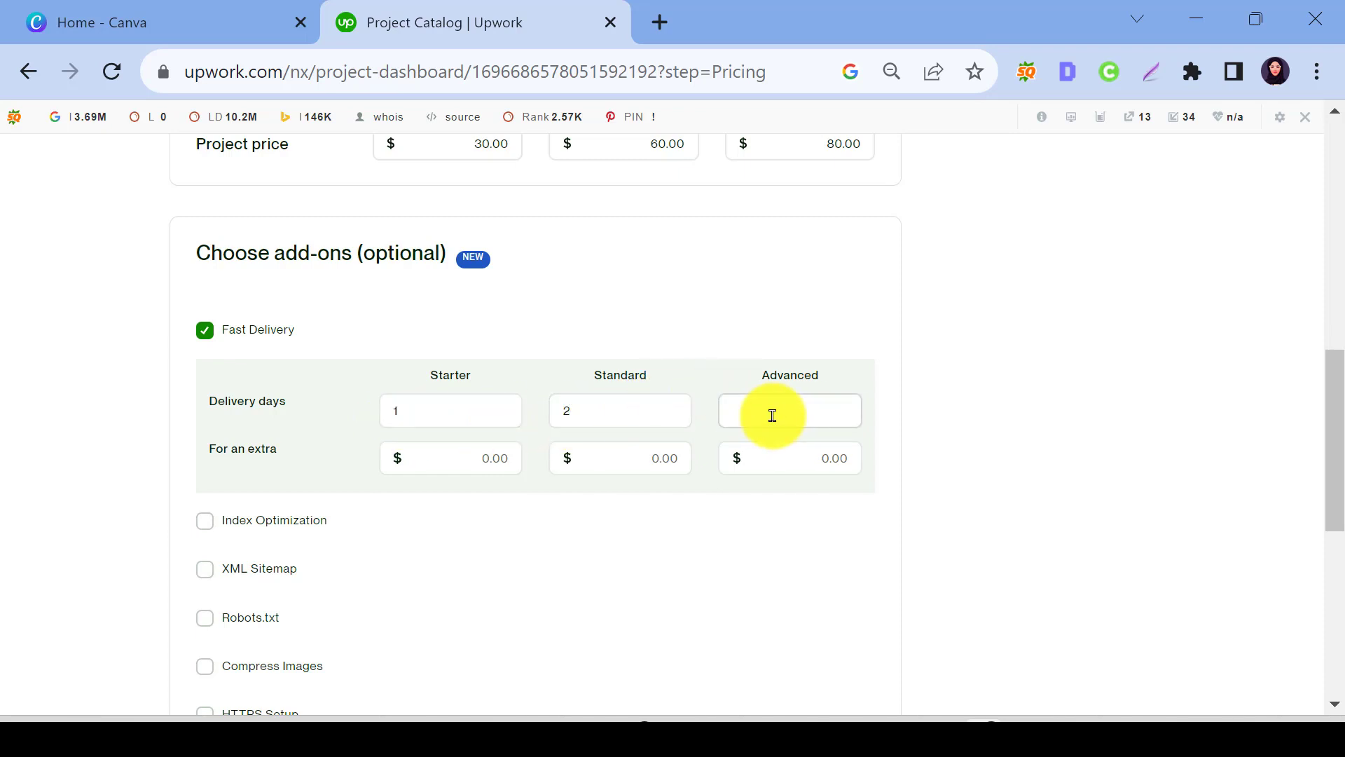
{"action": "type", "text": "3"}
{"action": "left_click", "coordinate": [966, 487]}
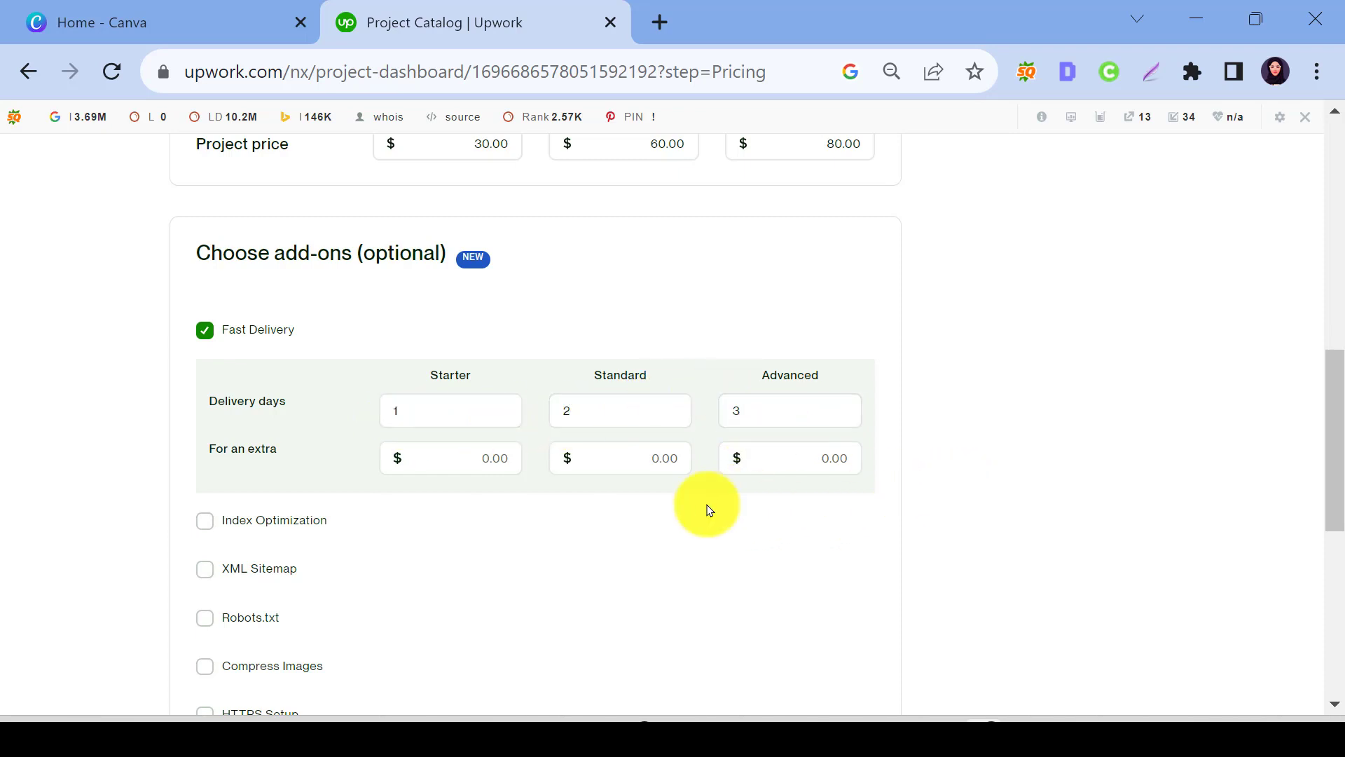
Step: Set the Fast Delivery extra charge to $10 for Starter, $20 for Standard and $30 for Advanced
{"action": "left_click", "coordinate": [475, 463]}
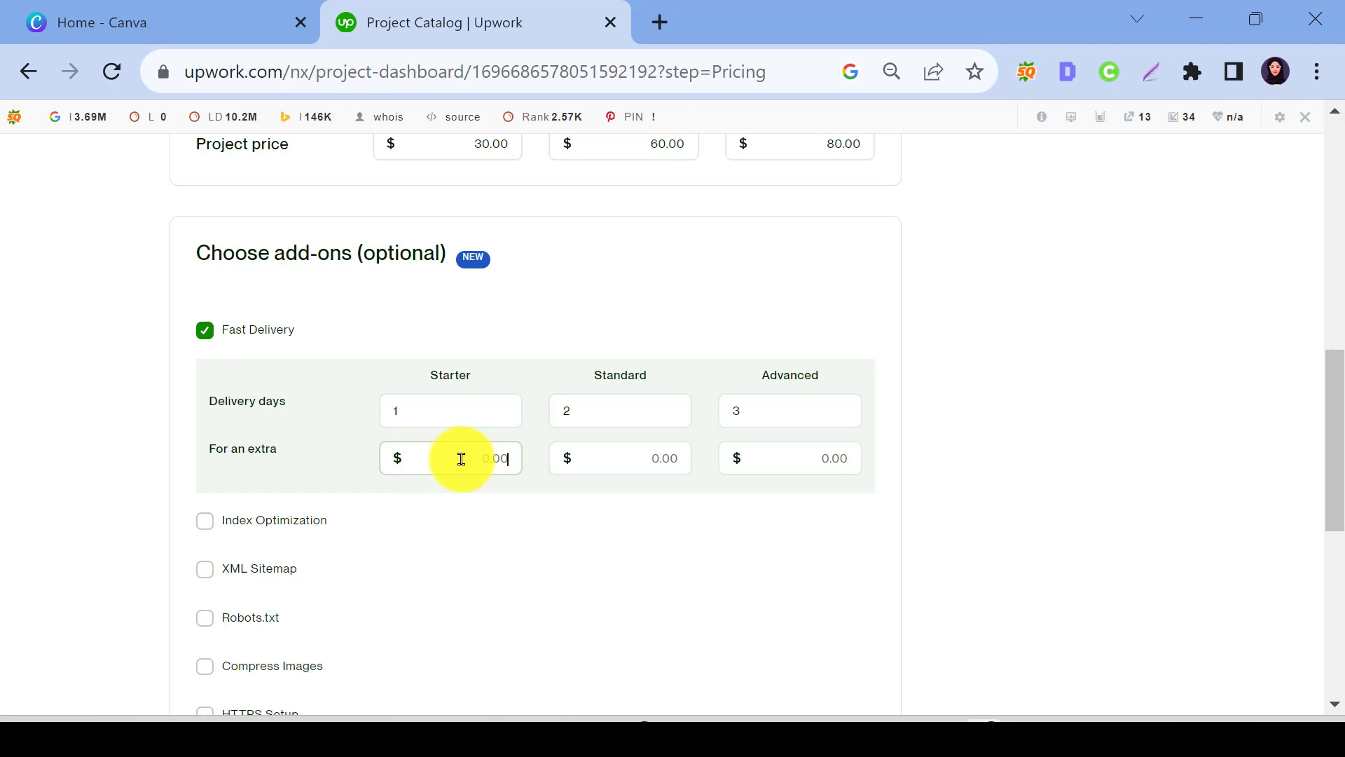
{"action": "type", "text": "10"}
{"action": "left_click", "coordinate": [668, 461]}
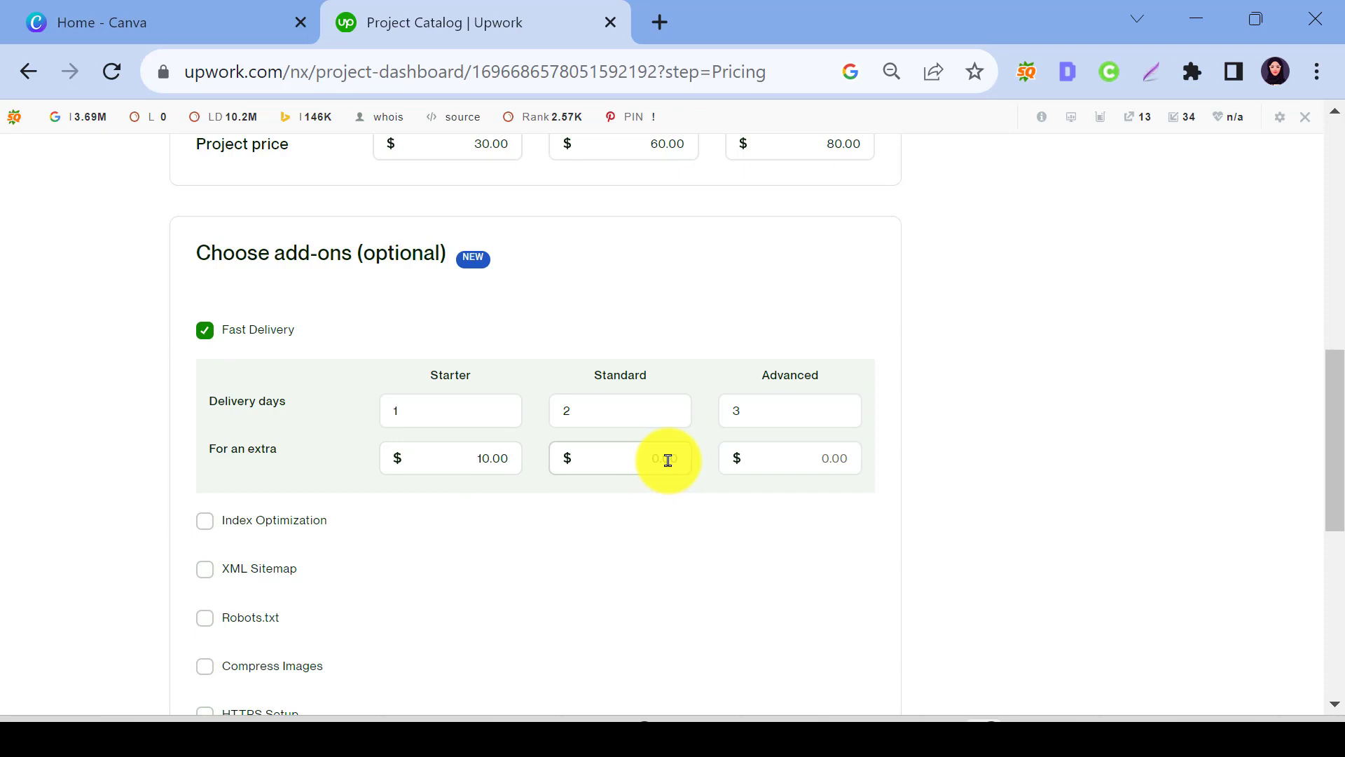
{"action": "type", "text": "20"}
{"action": "left_click", "coordinate": [832, 459]}
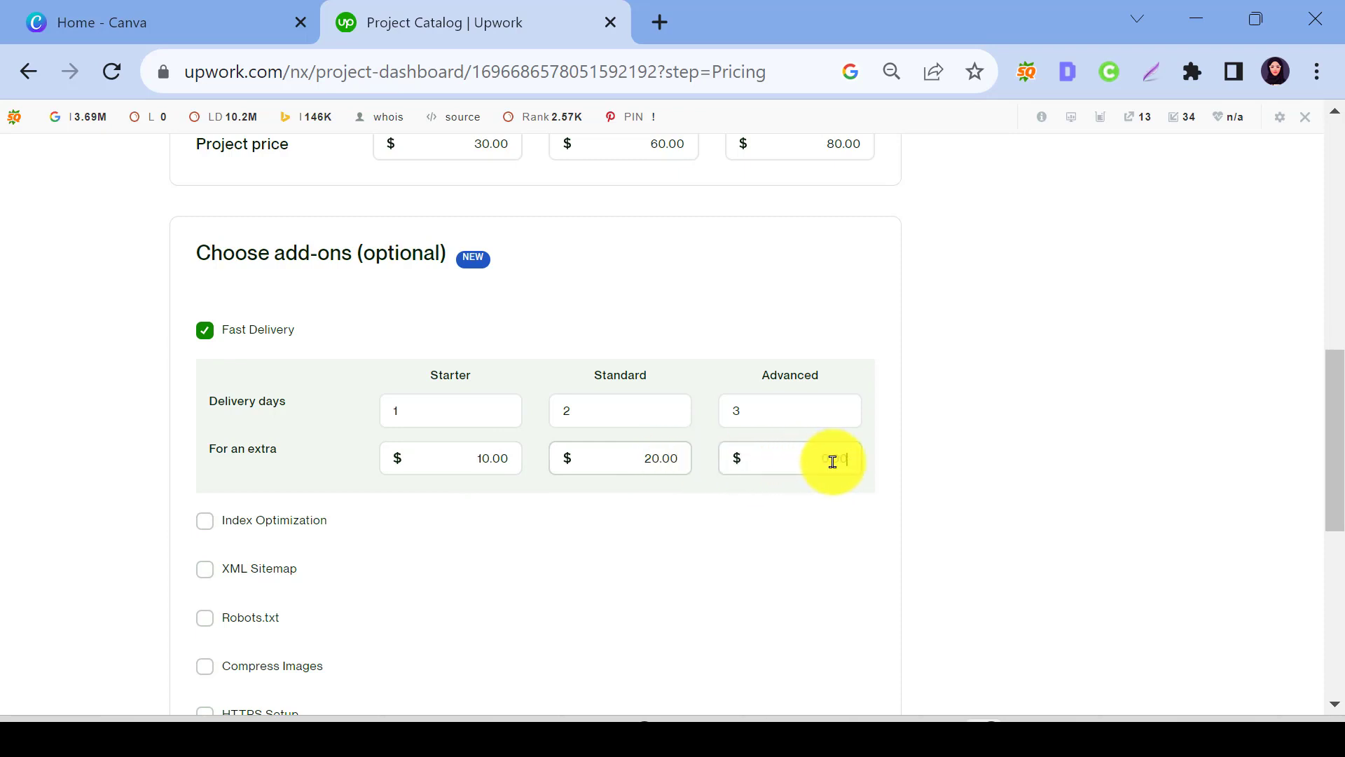
{"action": "type", "text": "30"}
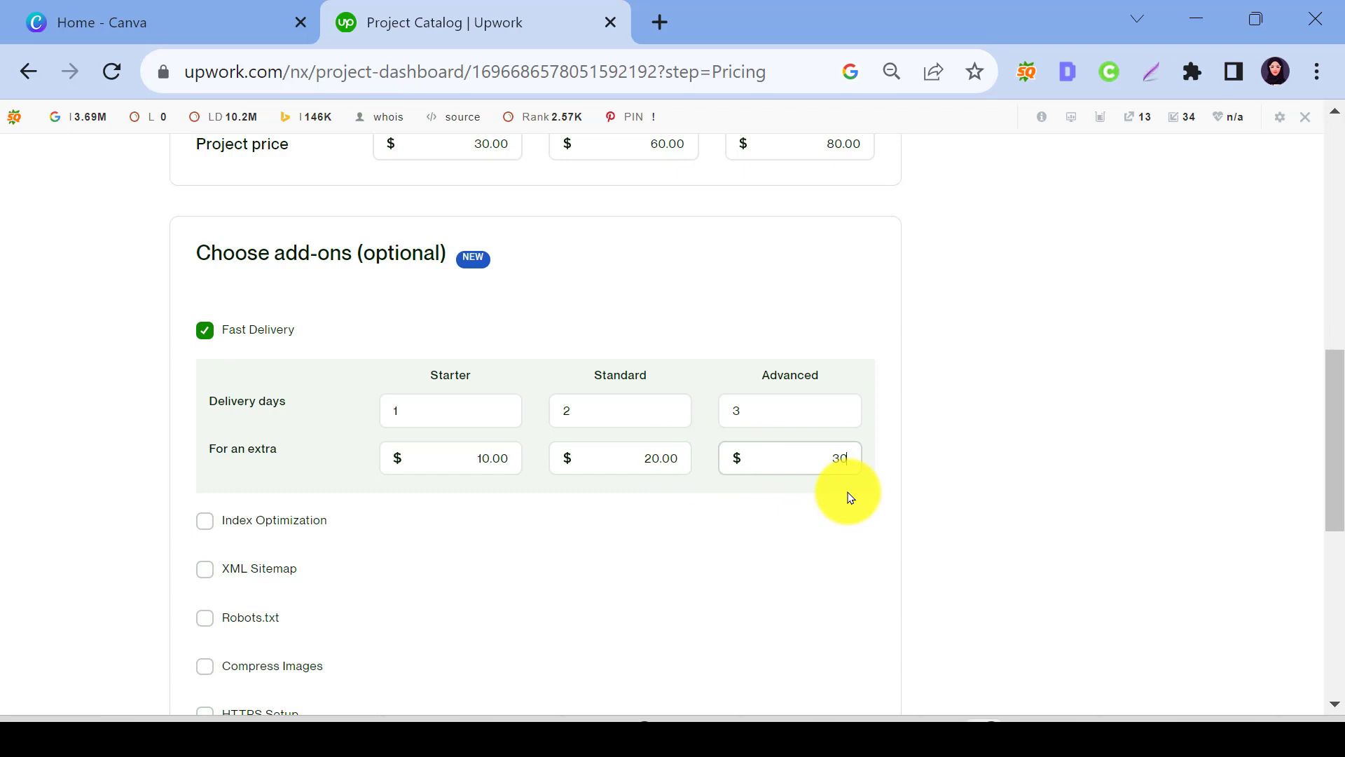
{"action": "left_click", "coordinate": [890, 463]}
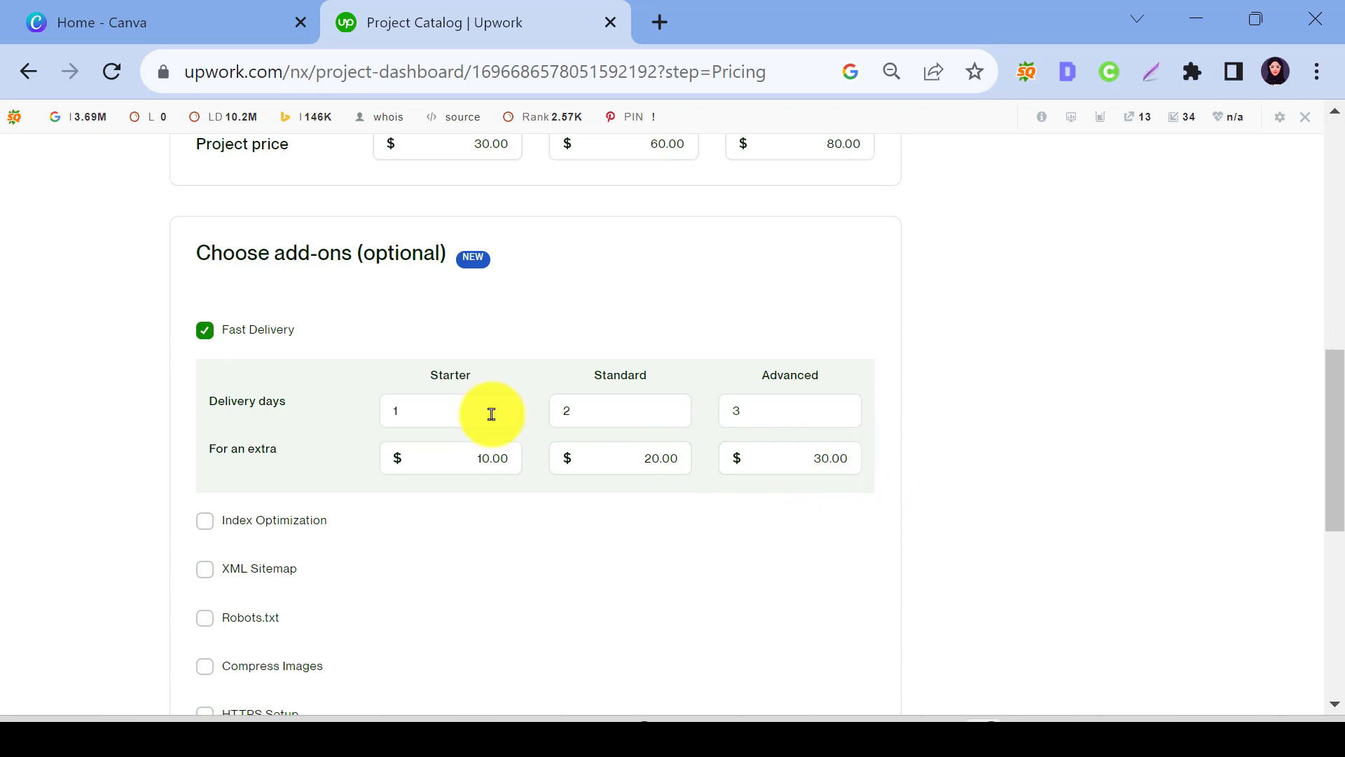
Step: Remove the Fast Delivery add-on, review the pricing tiers, and save the pricing to continue to the gallery
{"action": "scroll", "coordinate": [379, 505], "scroll_direction": "down", "scroll_amount": 2}
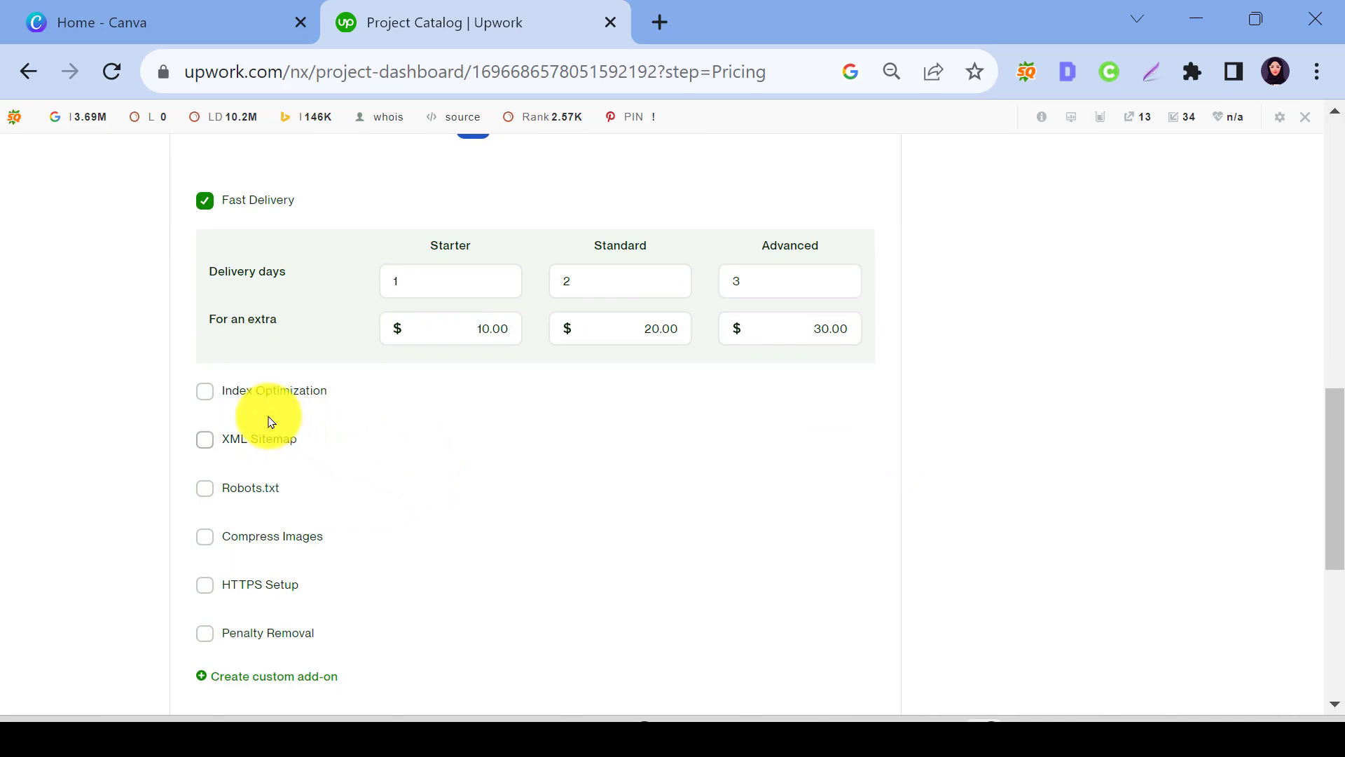
{"action": "left_click", "coordinate": [205, 200]}
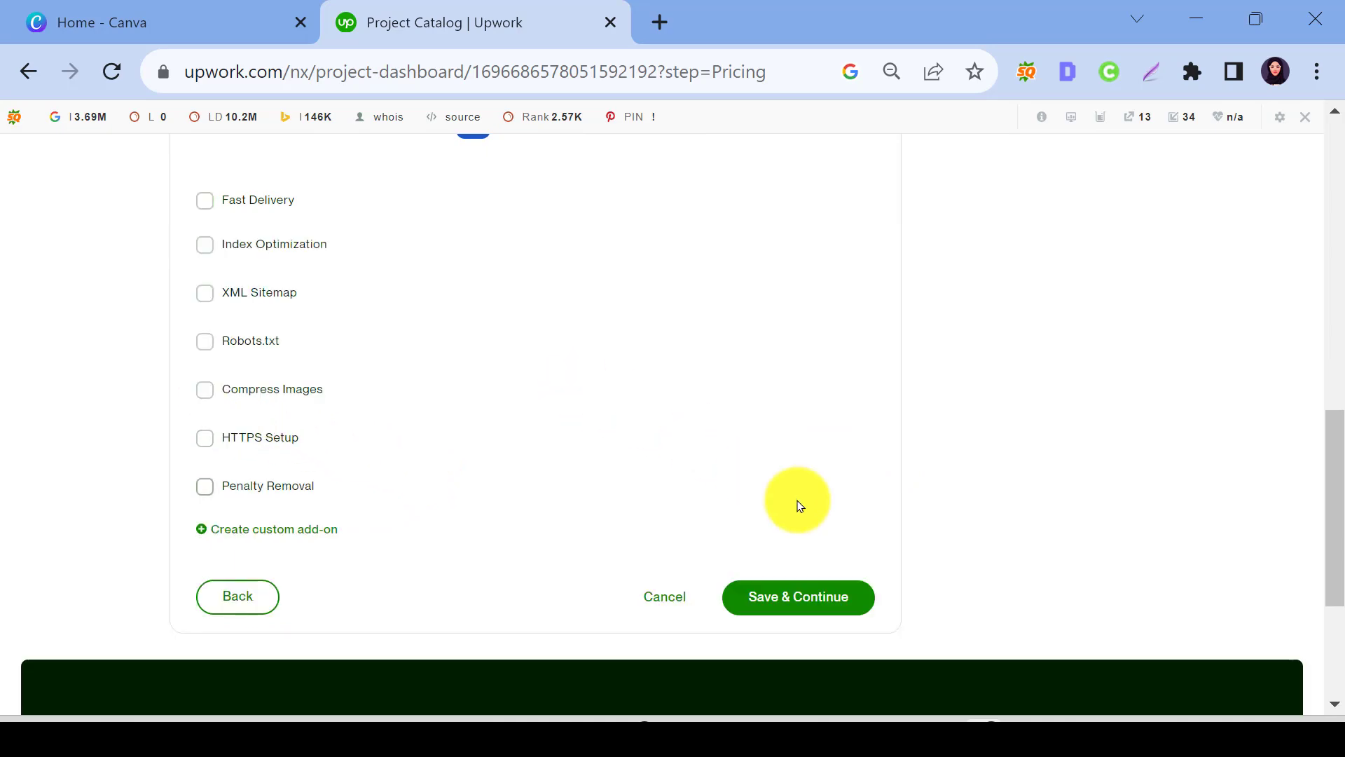
{"action": "scroll", "coordinate": [524, 366], "scroll_direction": "up", "scroll_amount": 8}
{"action": "scroll", "coordinate": [527, 366], "scroll_direction": "up", "scroll_amount": 6}
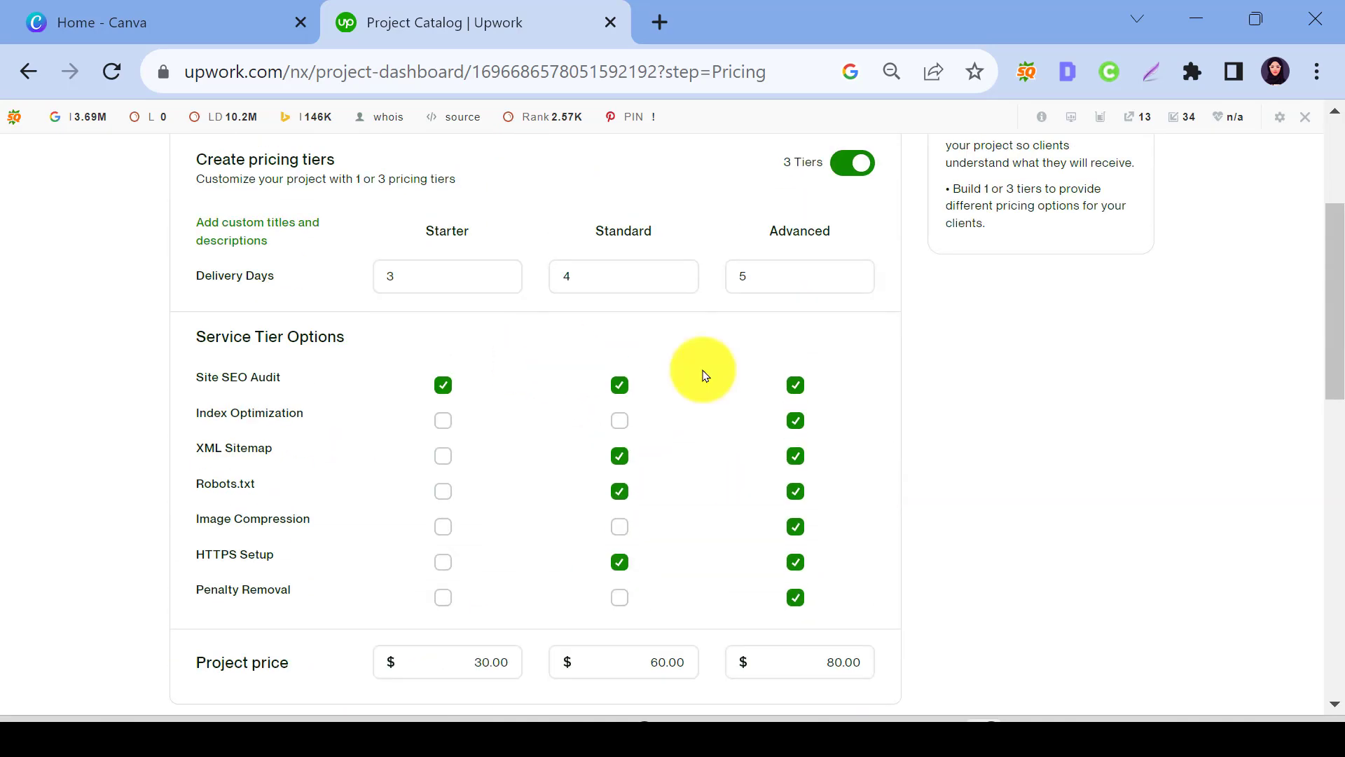
{"action": "scroll", "coordinate": [542, 353], "scroll_direction": "down", "scroll_amount": 14}
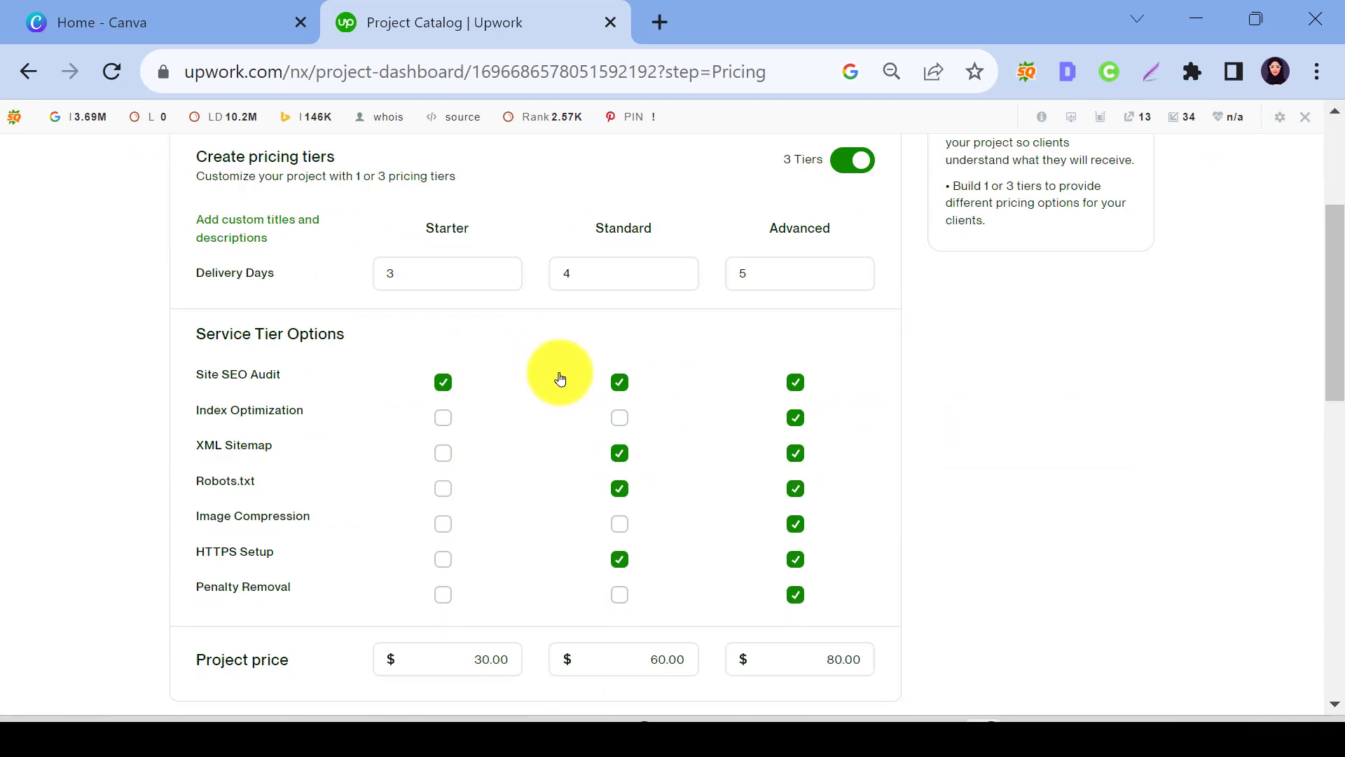
{"action": "left_click", "coordinate": [807, 469]}
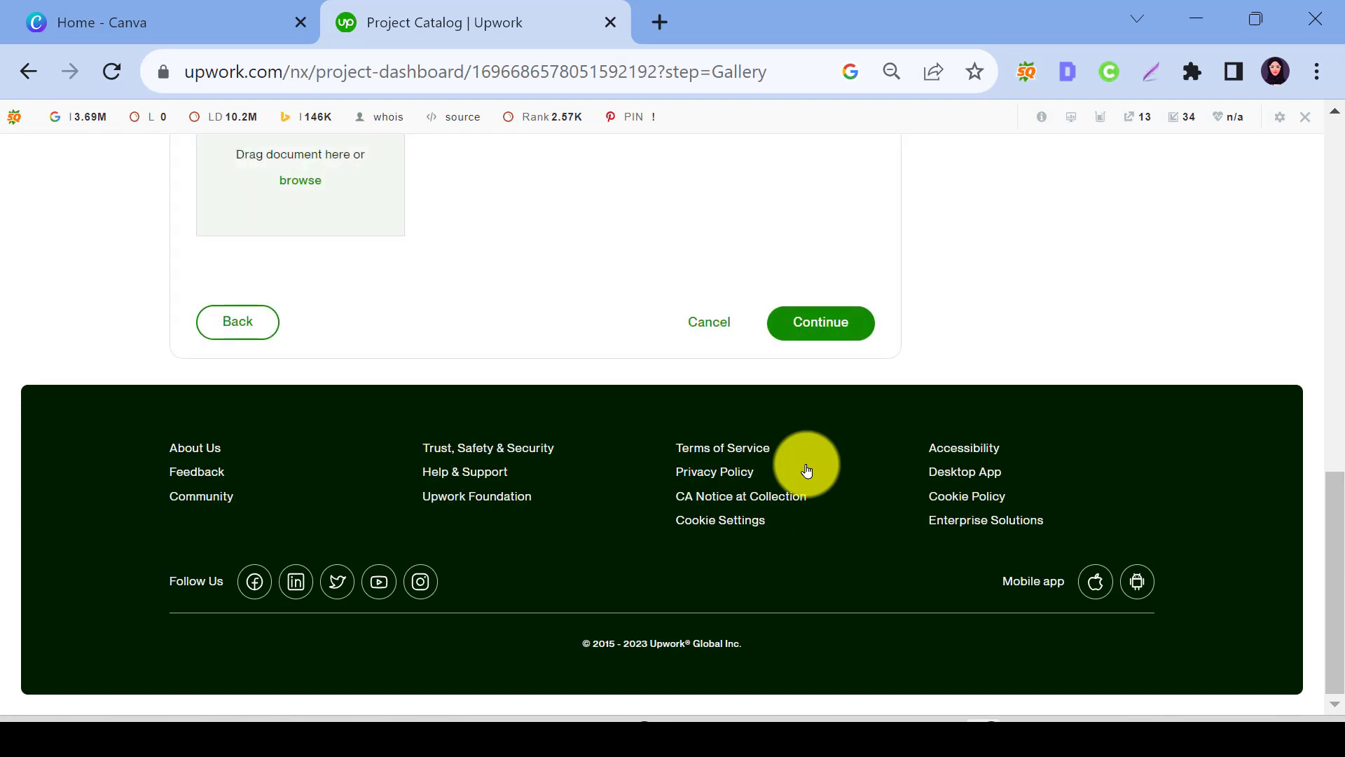
Step: Upload the SEO Audit image from the Desktop as a project image
{"action": "scroll", "coordinate": [689, 411], "scroll_direction": "up", "scroll_amount": 4}
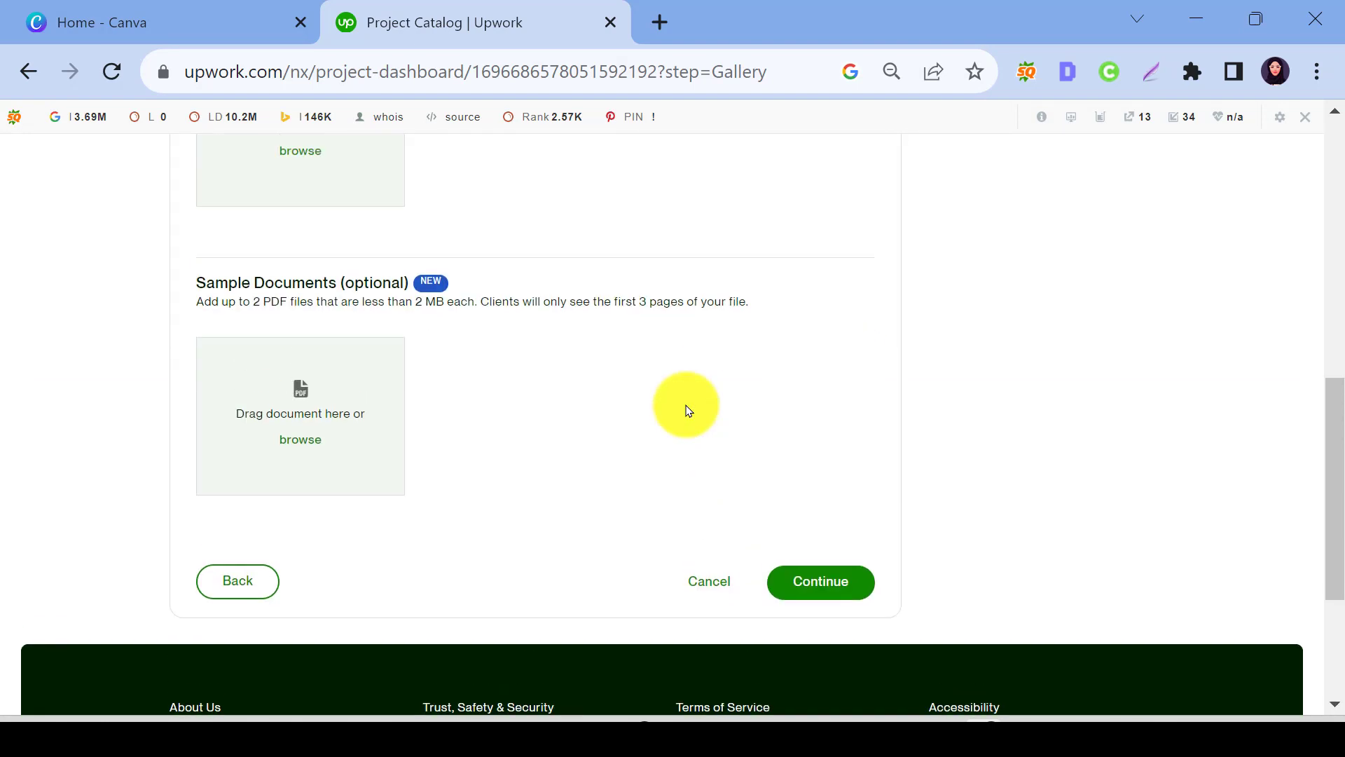
{"action": "scroll", "coordinate": [688, 411], "scroll_direction": "up", "scroll_amount": 2}
{"action": "scroll", "coordinate": [688, 410], "scroll_direction": "up", "scroll_amount": 9}
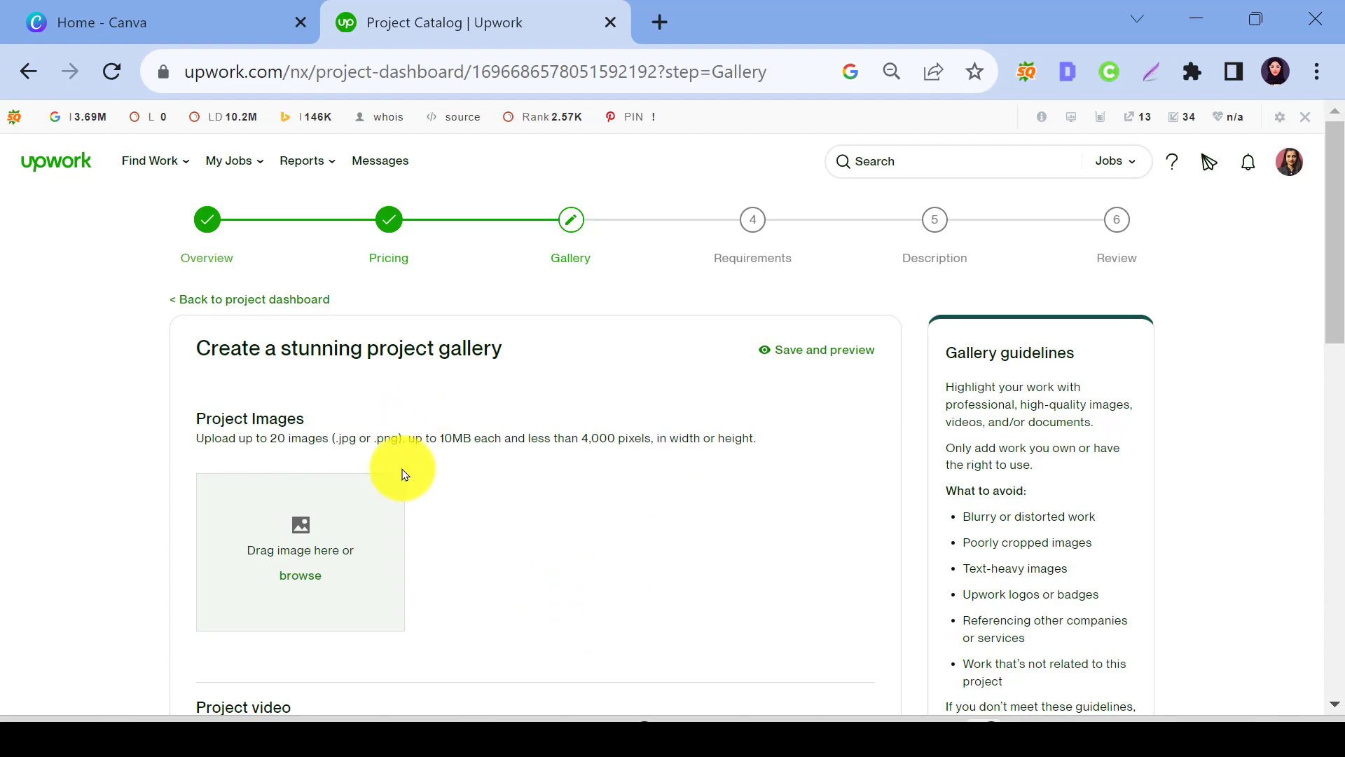
{"action": "scroll", "coordinate": [378, 457], "scroll_direction": "down", "scroll_amount": 2}
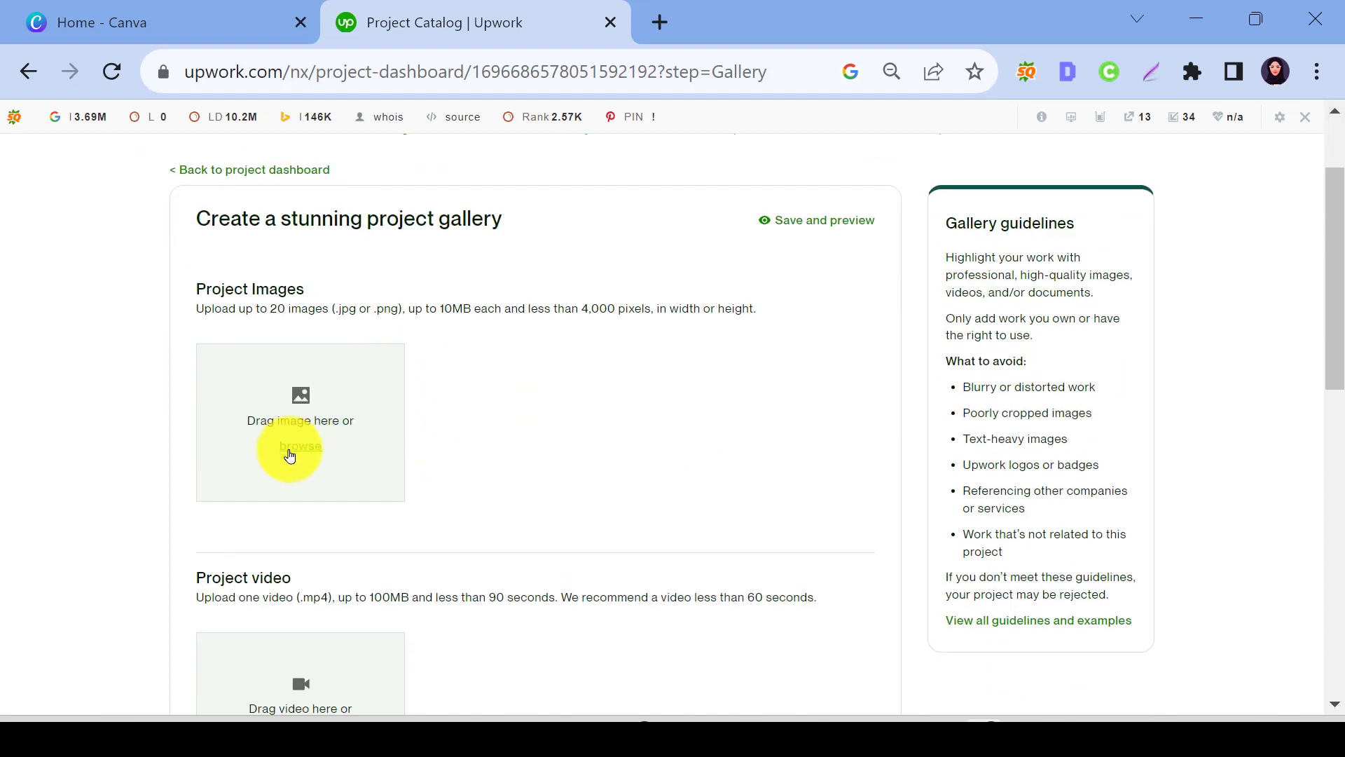
{"action": "left_click", "coordinate": [290, 452]}
{"action": "left_click", "coordinate": [295, 245]}
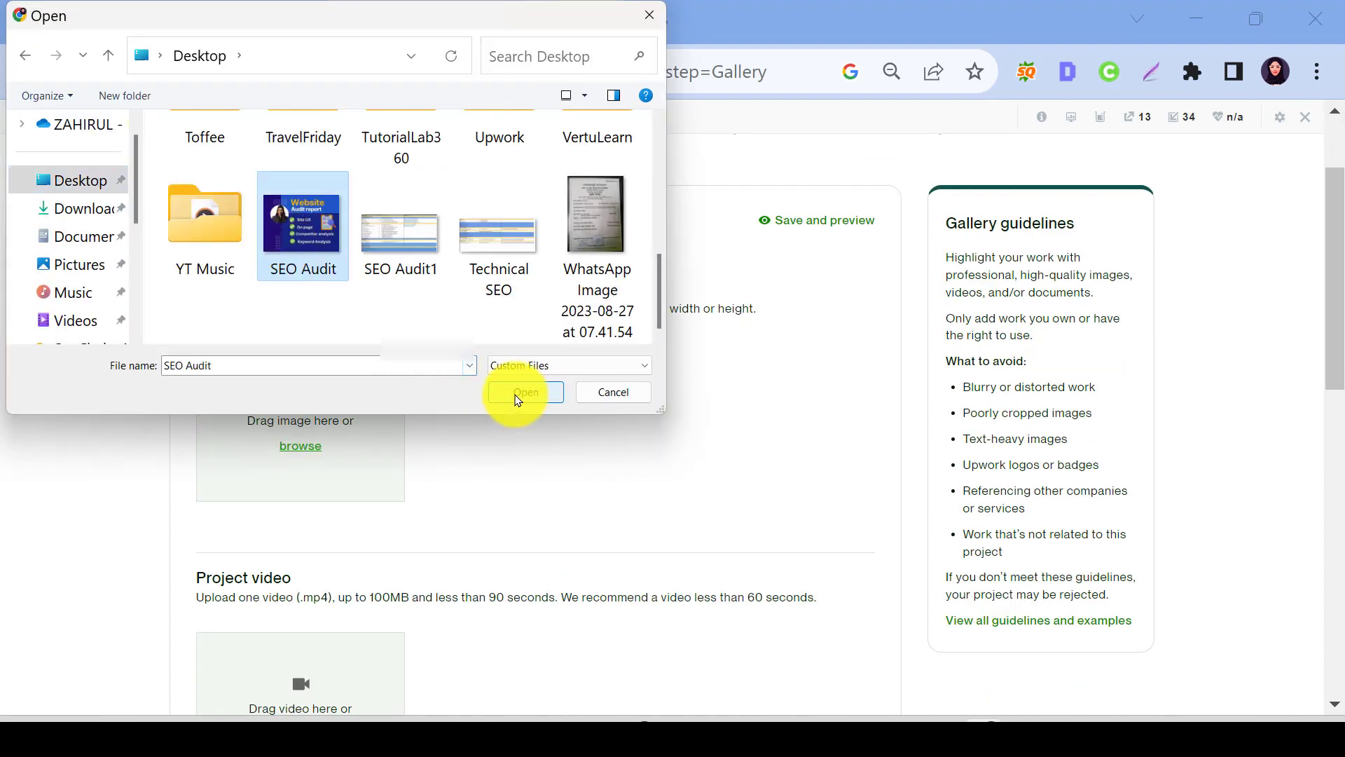
{"action": "left_click", "coordinate": [518, 393]}
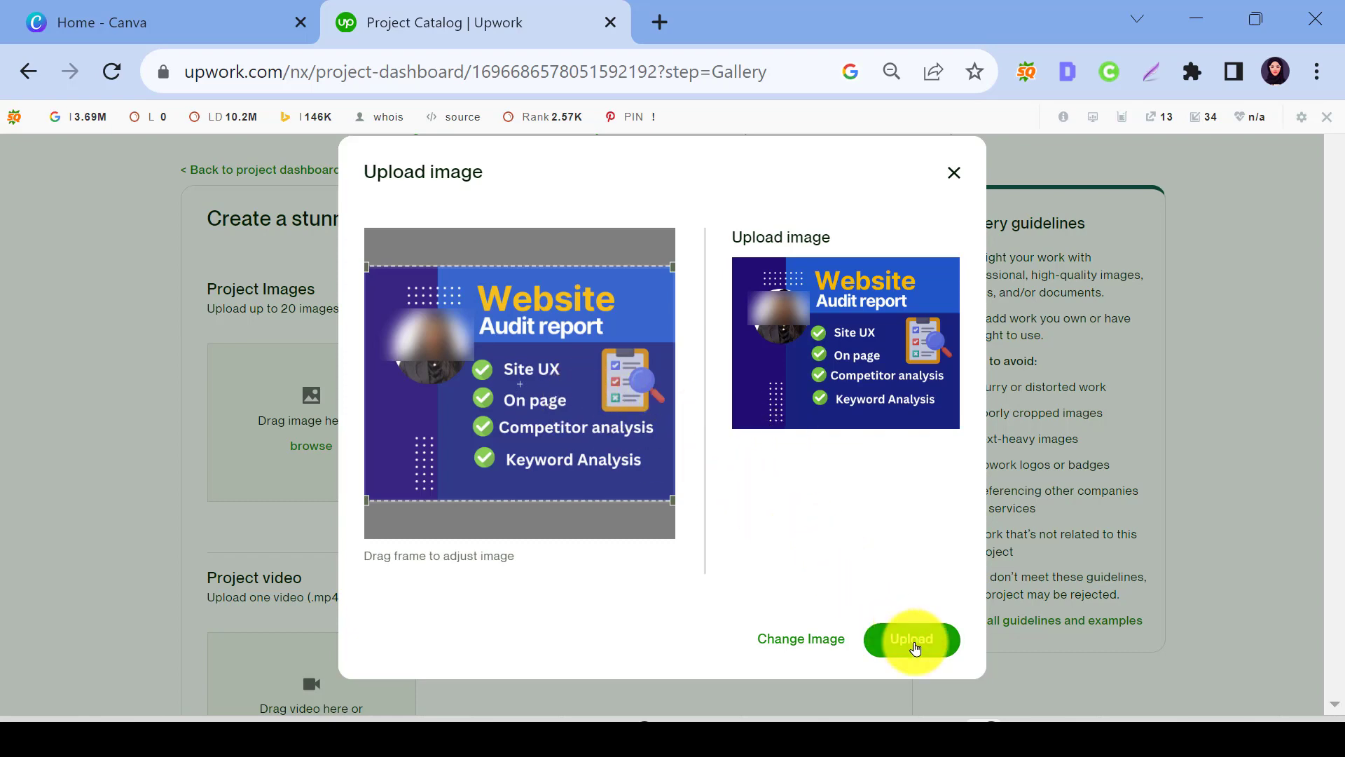
{"action": "left_click", "coordinate": [914, 648]}
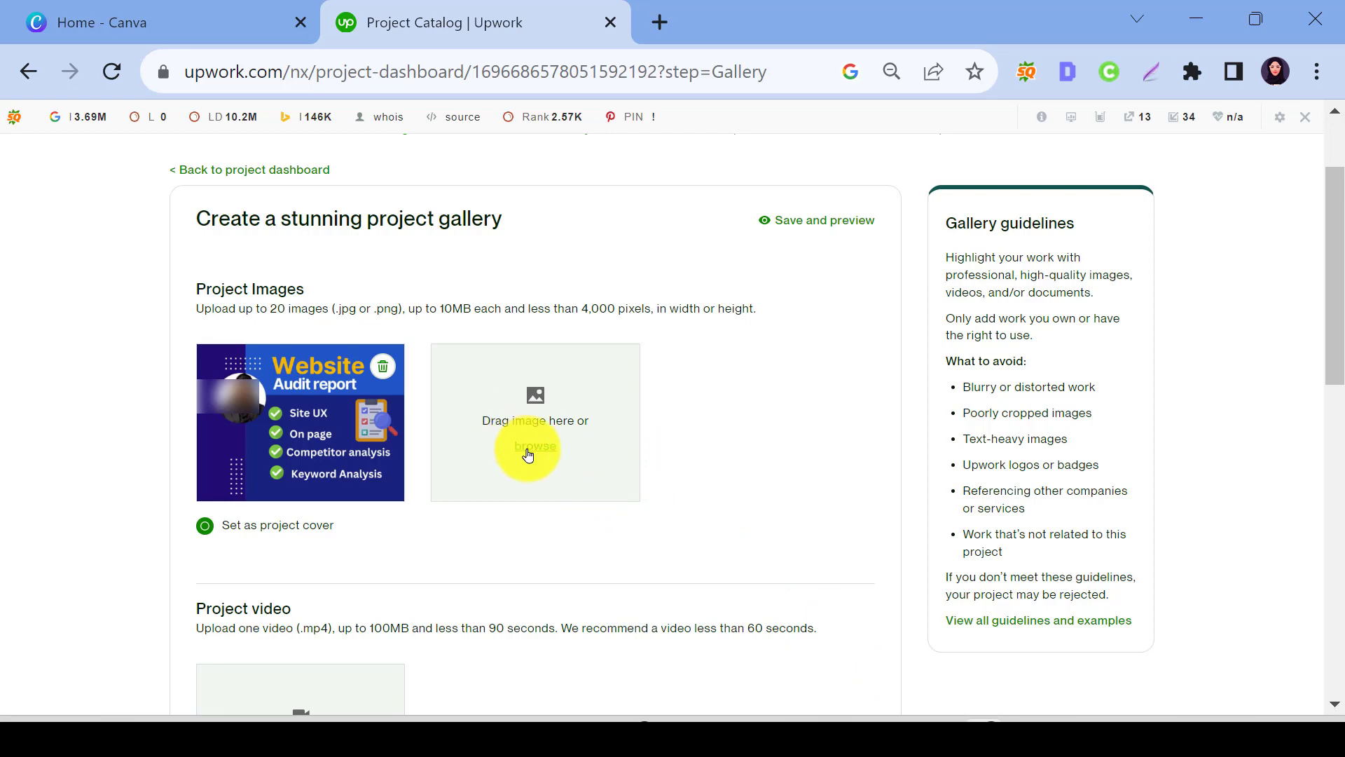
Step: Continue from the gallery to the client requirements without adding a video or sample documents
{"action": "scroll", "coordinate": [672, 417], "scroll_direction": "down", "scroll_amount": 9}
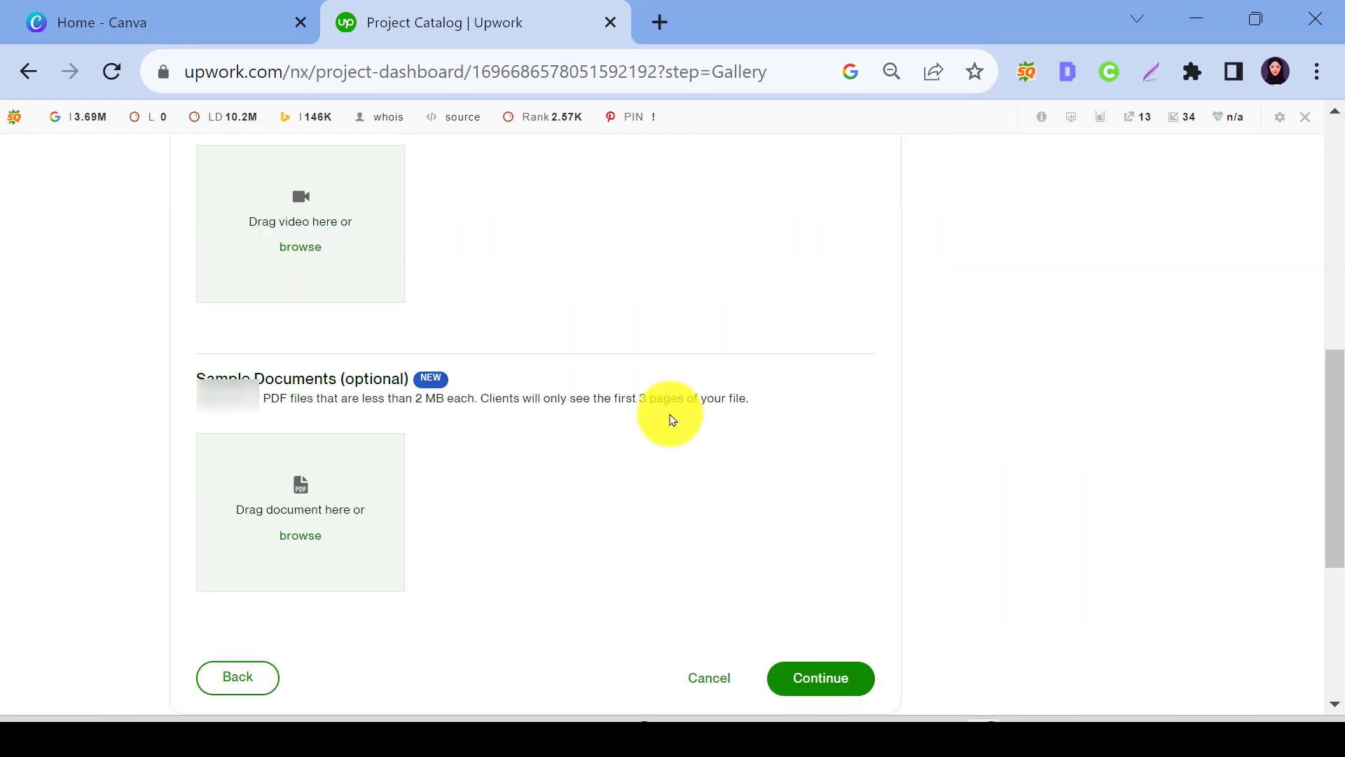
{"action": "left_click", "coordinate": [820, 552]}
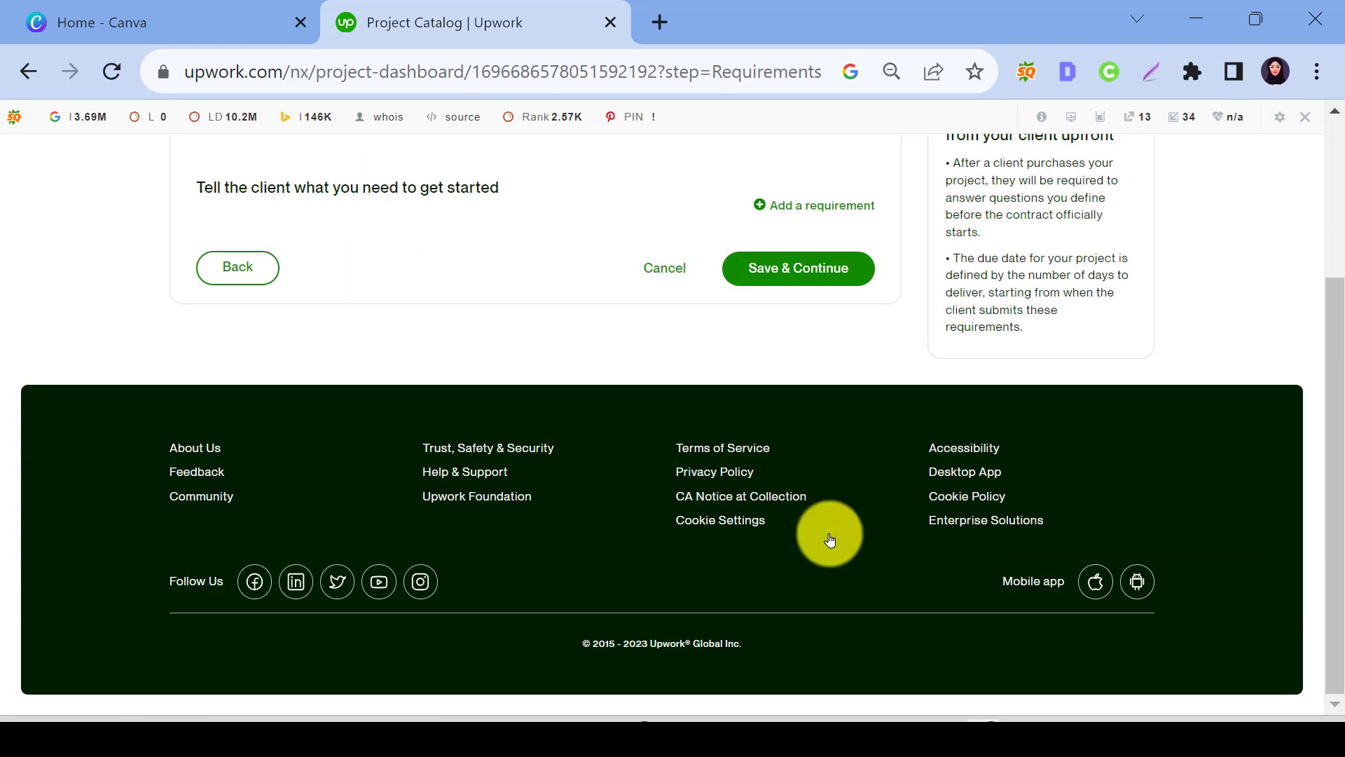
{"action": "scroll", "coordinate": [579, 399], "scroll_direction": "up", "scroll_amount": 2}
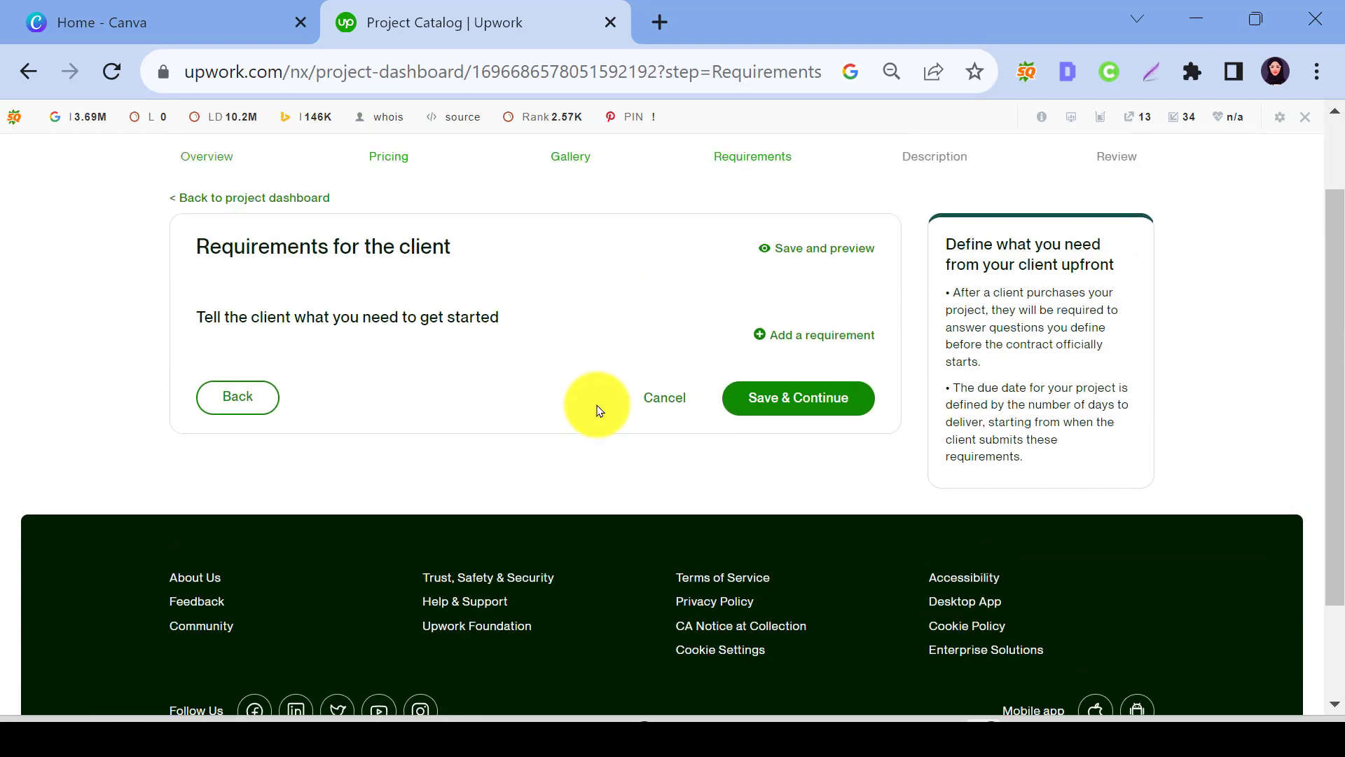
{"action": "scroll", "coordinate": [597, 410], "scroll_direction": "up", "scroll_amount": 2}
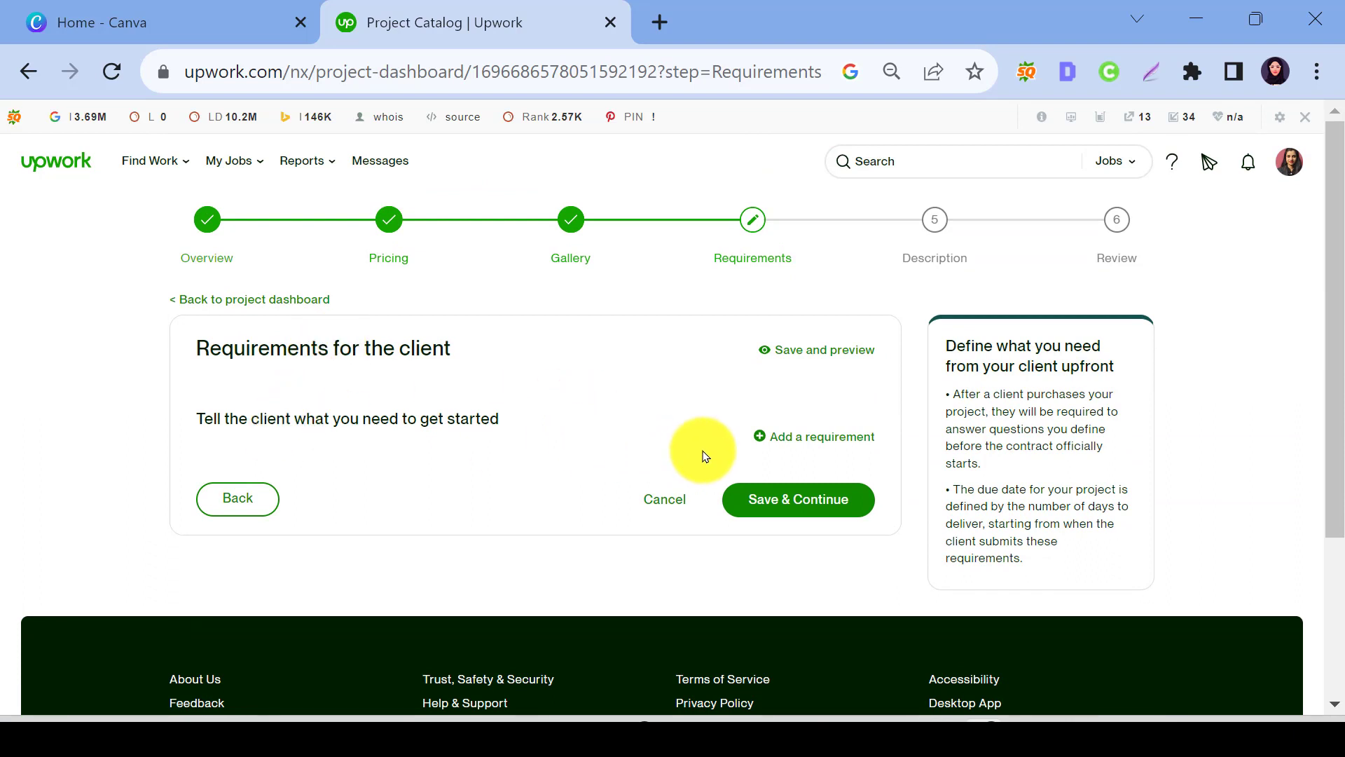
Step: Start a client requirement reading "I will need your website URL to conduct SEO audit and admin access"
{"action": "left_click", "coordinate": [774, 447]}
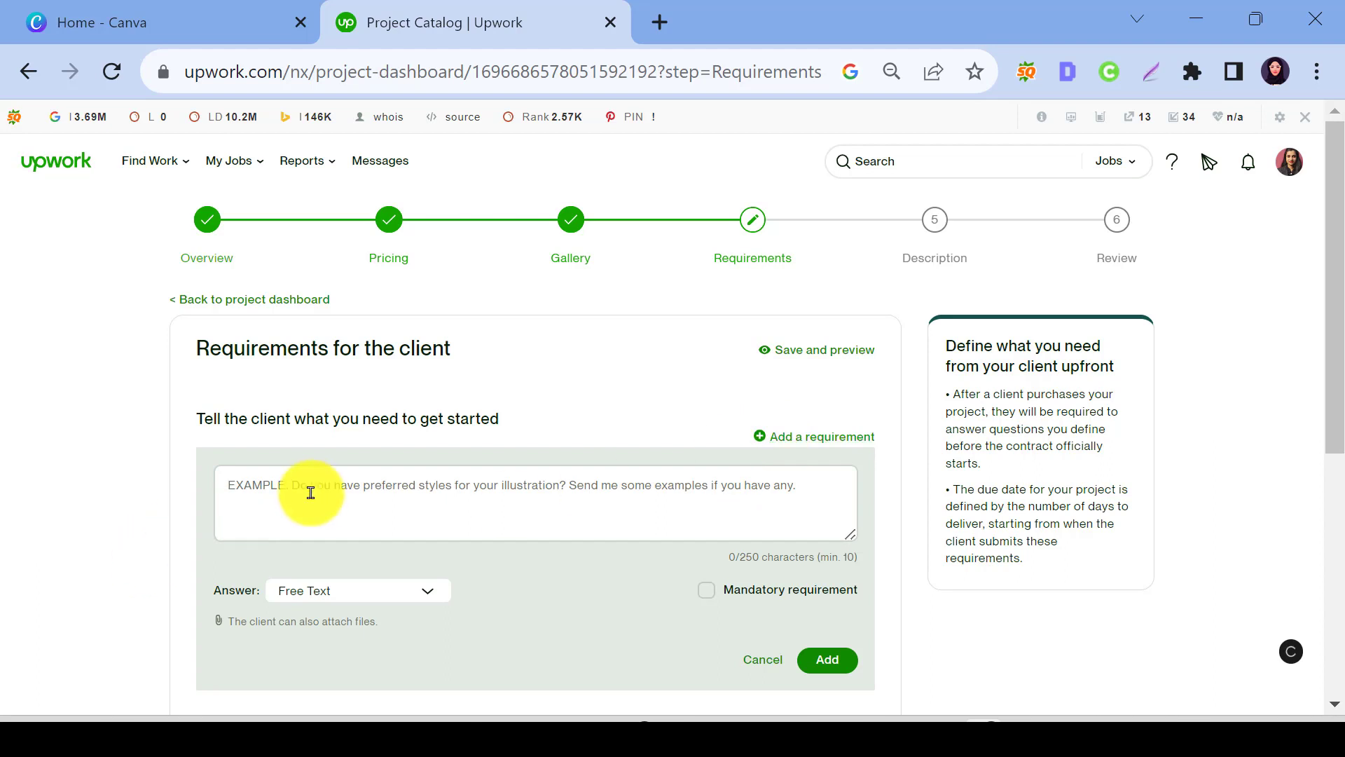
{"action": "left_click", "coordinate": [382, 539]}
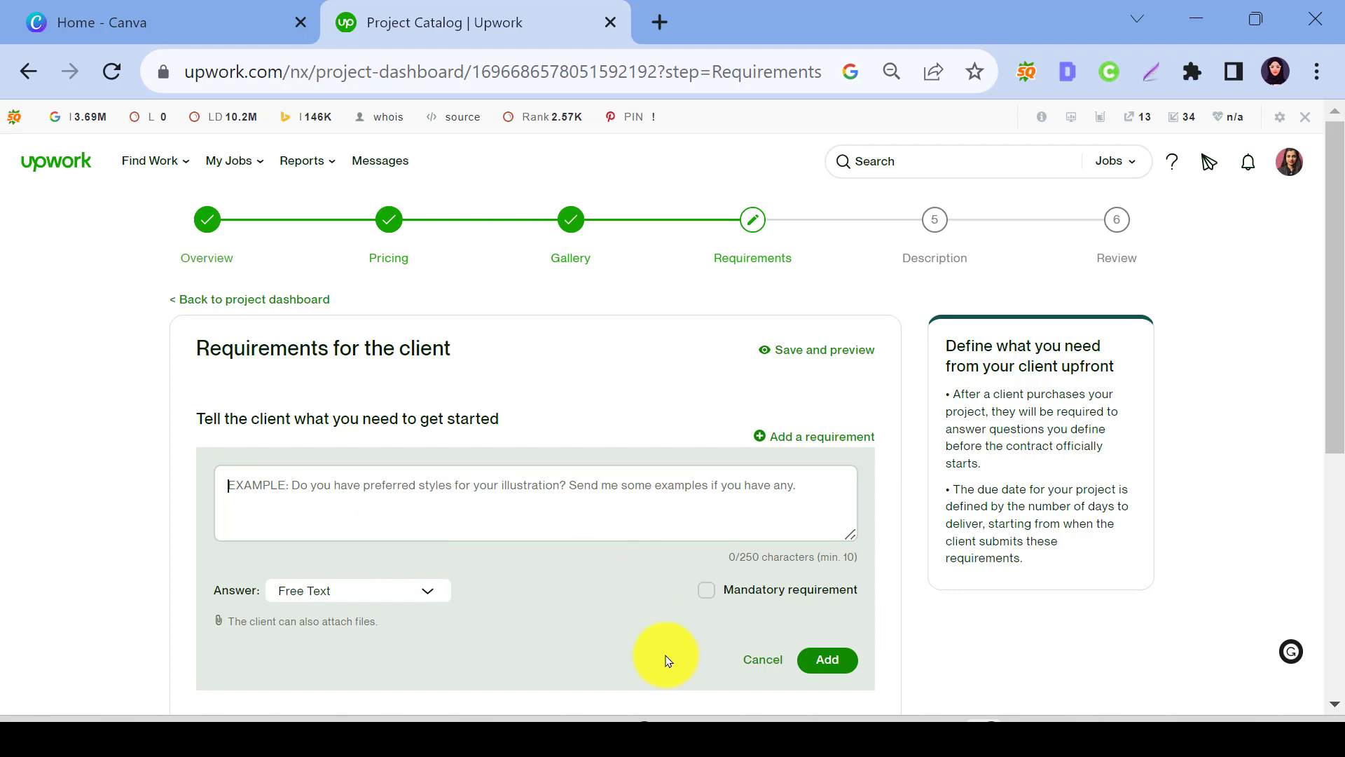
{"action": "type", "text": "I will need your website URL to conduct SEO audit and admin access"}
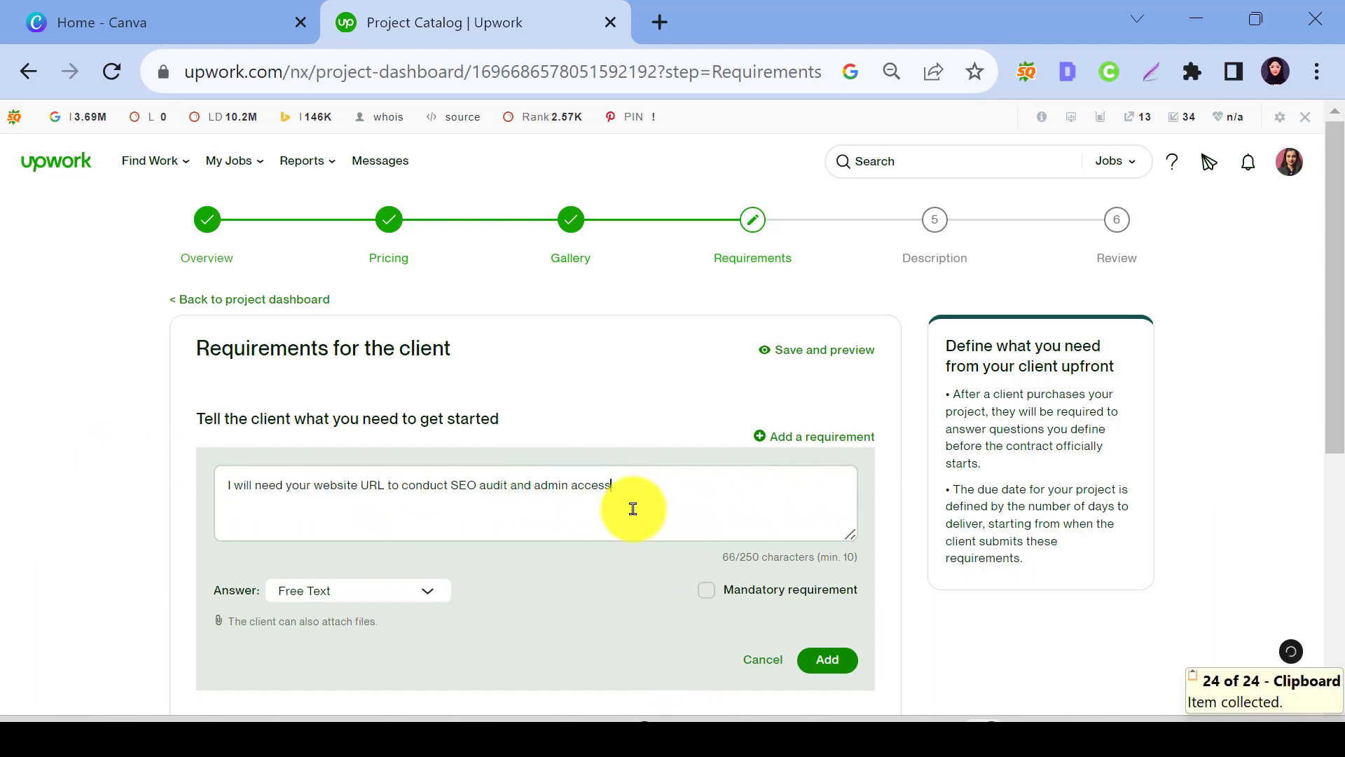
Step: Correct the article in the requirement text so that it reads "conduct an SEO audit"
{"action": "scroll", "coordinate": [650, 552], "scroll_direction": "down", "scroll_amount": 2}
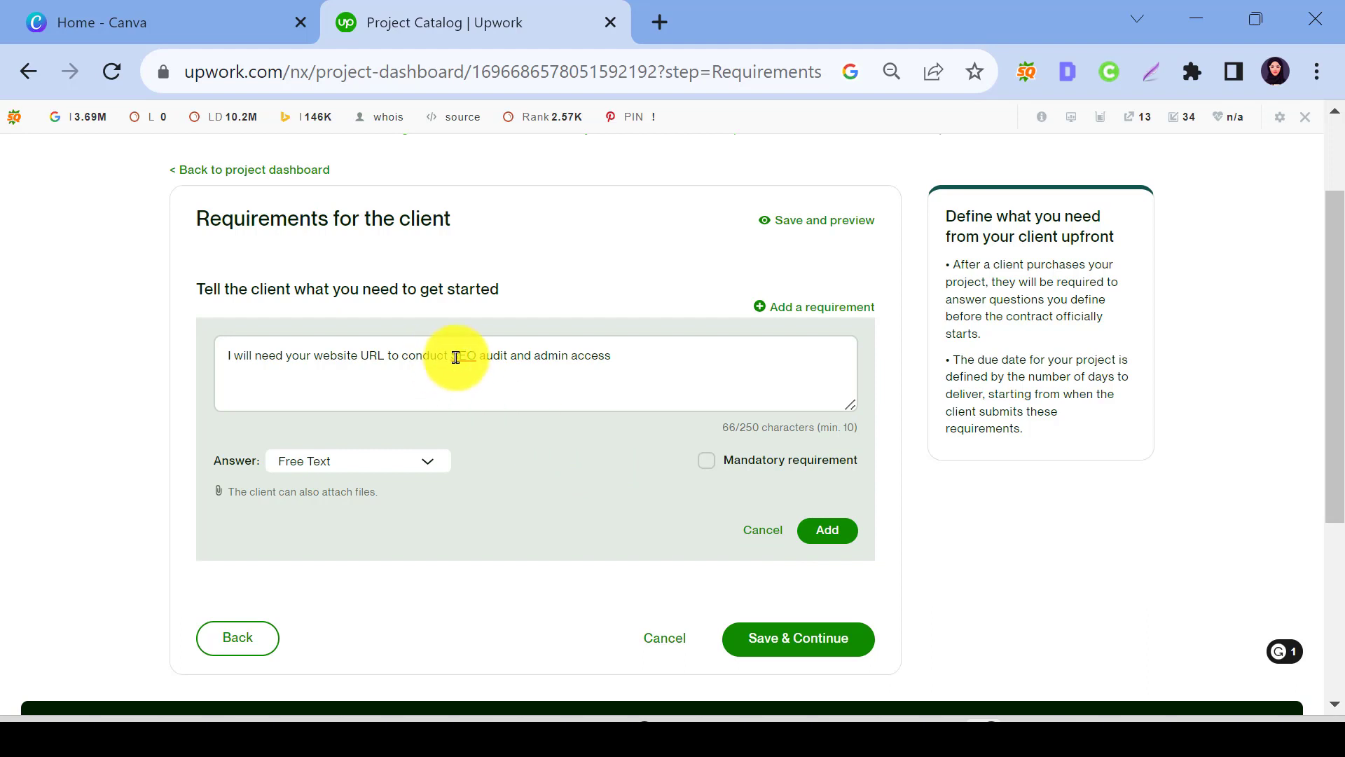
{"action": "mouse_move", "coordinate": [464, 357]}
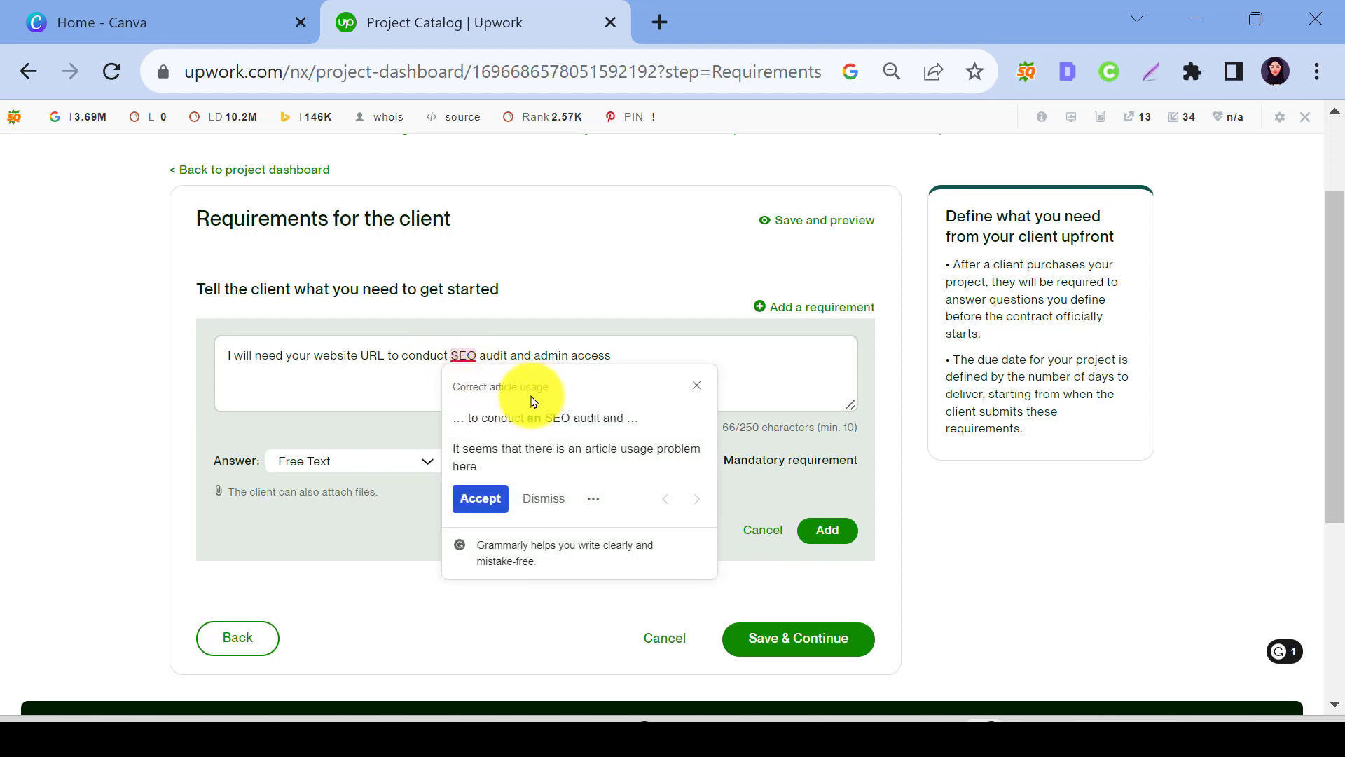
{"action": "left_click", "coordinate": [448, 356]}
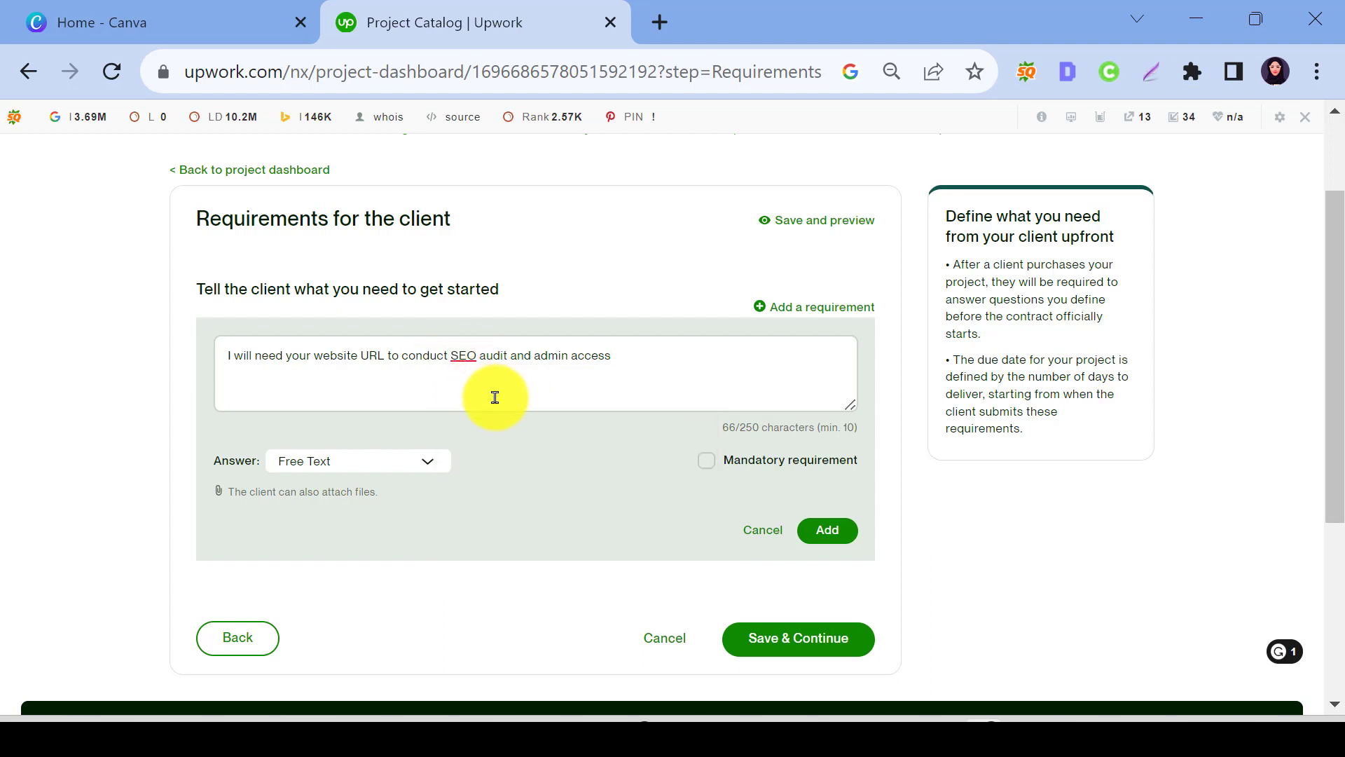
{"action": "type", "text": "a"}
{"action": "key", "text": "Left"}
{"action": "type", "text": "n"}
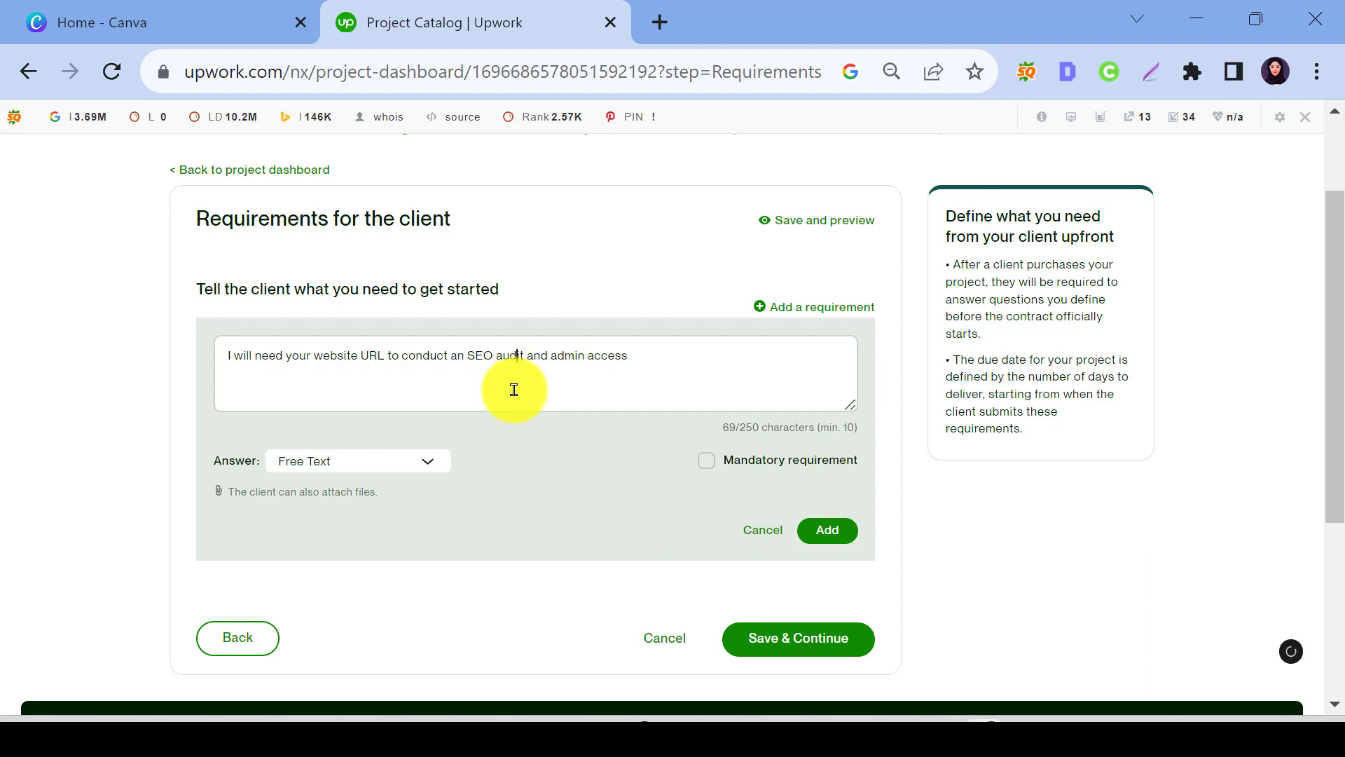
{"action": "left_click", "coordinate": [643, 362]}
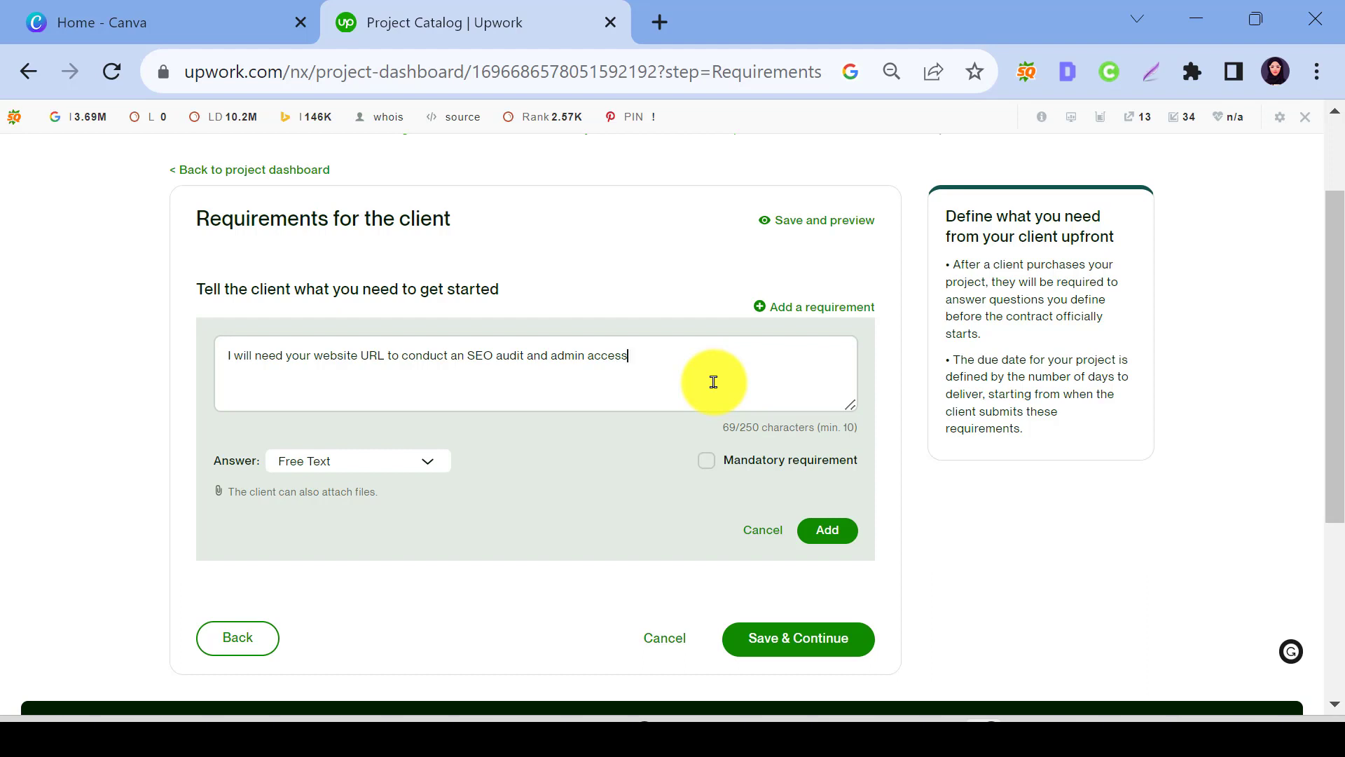
Step: Extend the requirement text with "for on-page SEO" after "admin access", hyphenating "on-page"
{"action": "type", "text": "for on"}
{"action": "type", "text": "page "}
{"action": "type", "text": "SEO"}
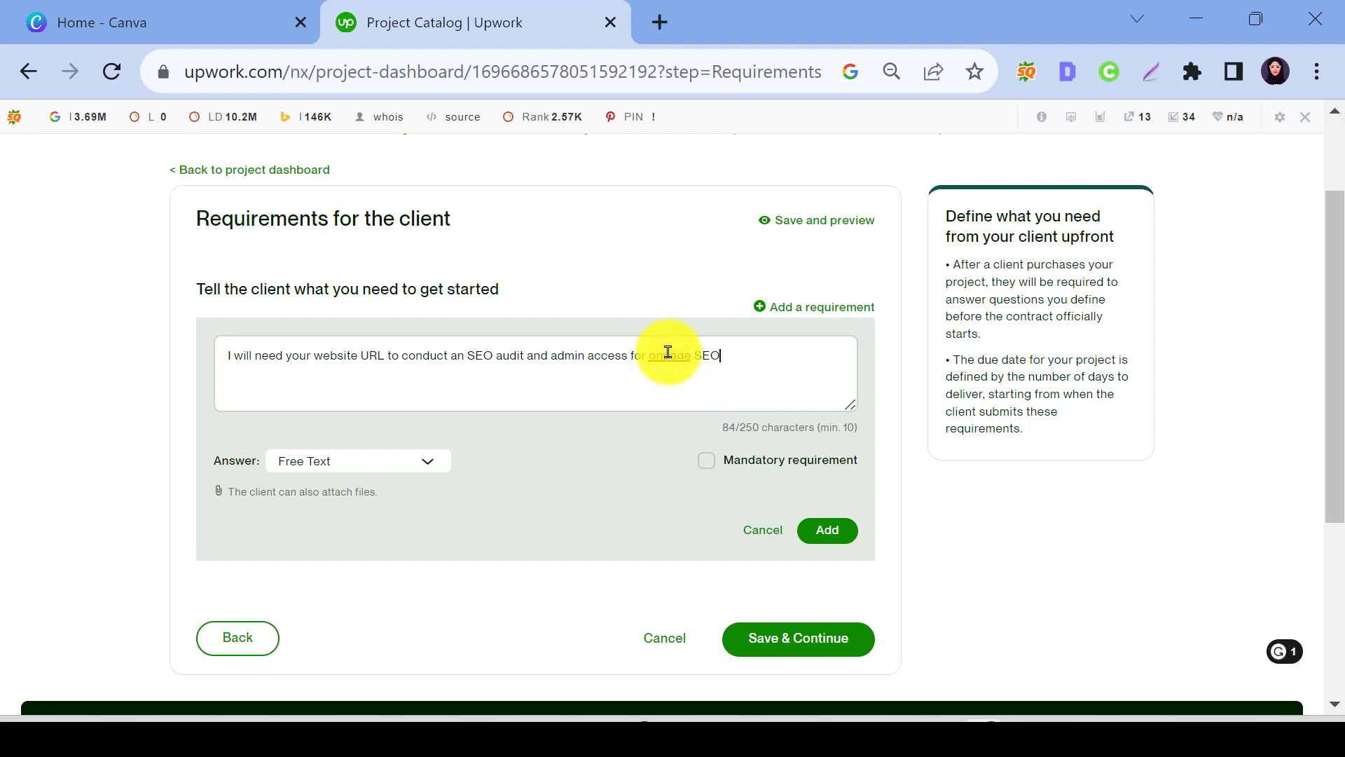
{"action": "mouse_move", "coordinate": [667, 356]}
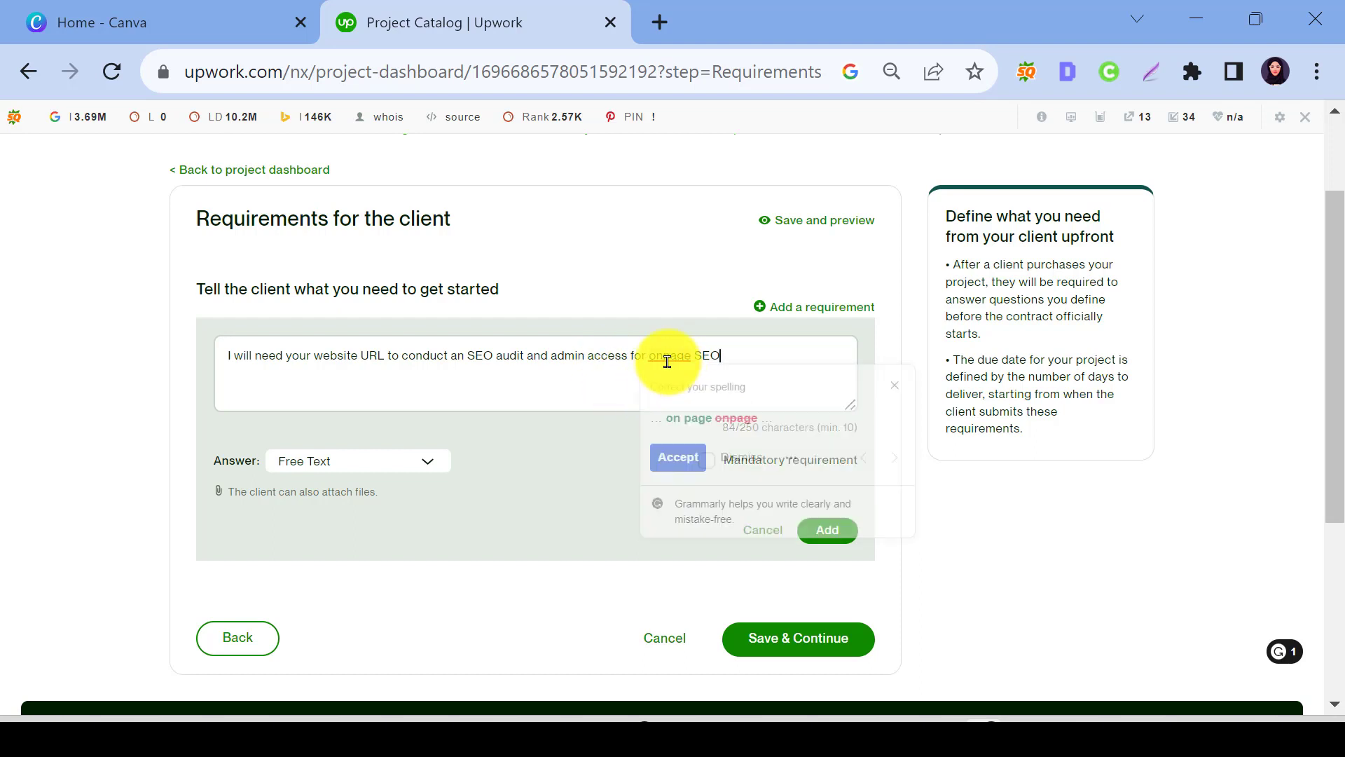
{"action": "left_click", "coordinate": [733, 368]}
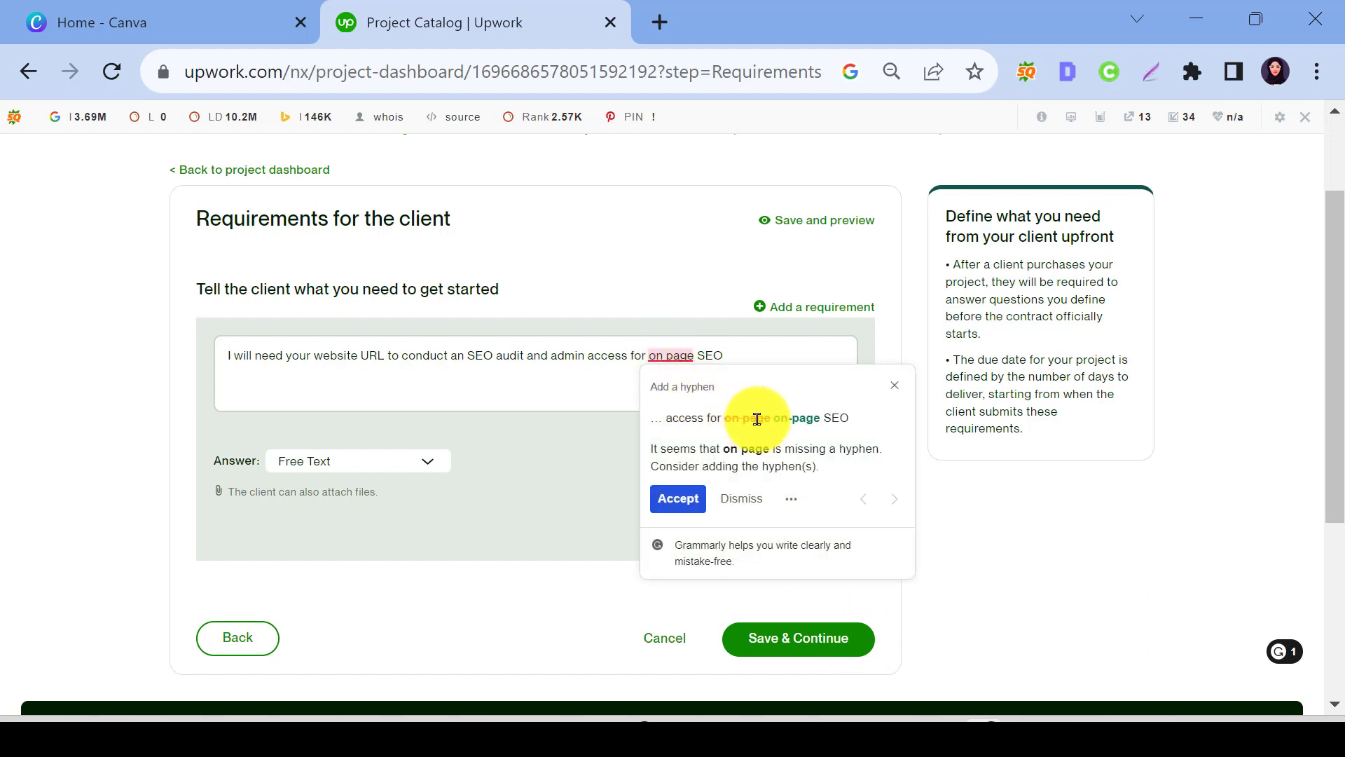
{"action": "left_click", "coordinate": [605, 368]}
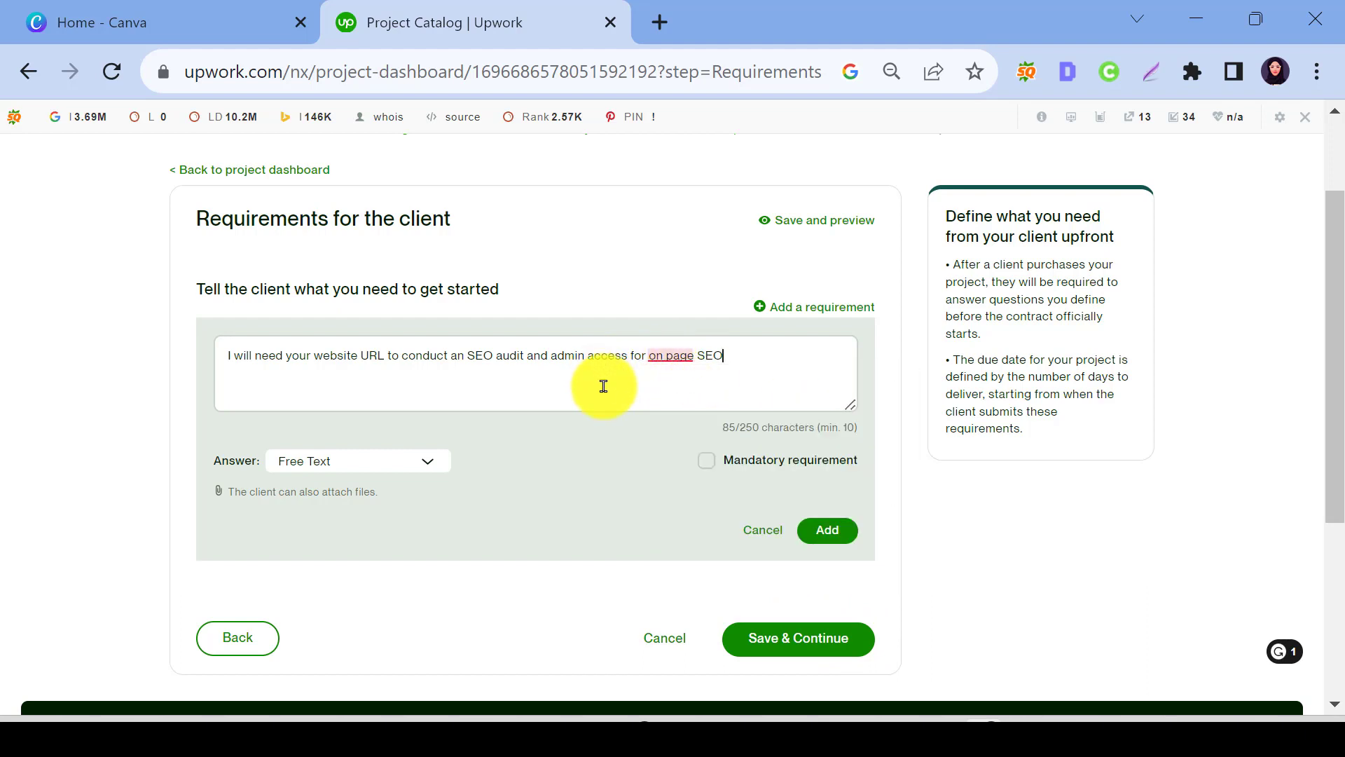
{"action": "left_click", "coordinate": [666, 356]}
{"action": "key", "text": "BackSpace"}
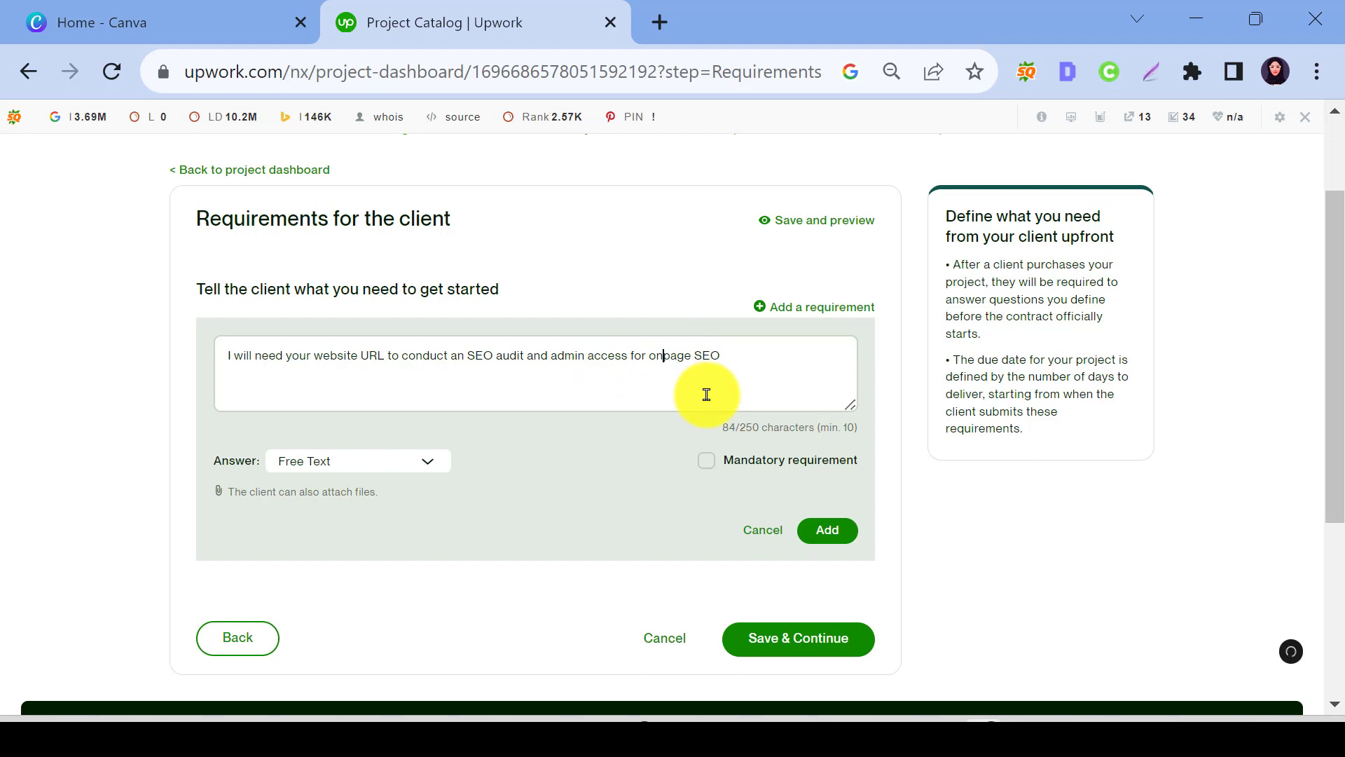
{"action": "type", "text": "-"}
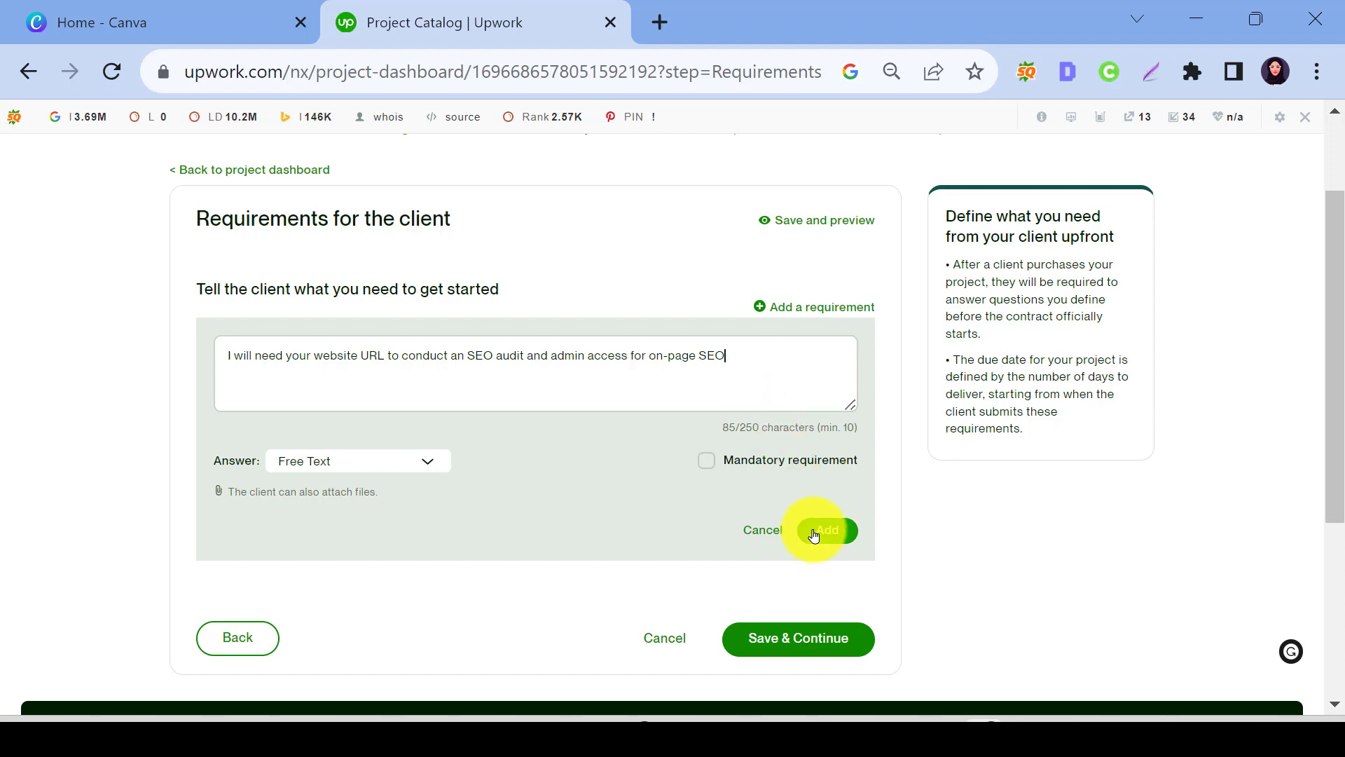
Step: Make the website URL and admin access requirement mandatory, add it, and save and continue to the project description
{"action": "left_click", "coordinate": [707, 461]}
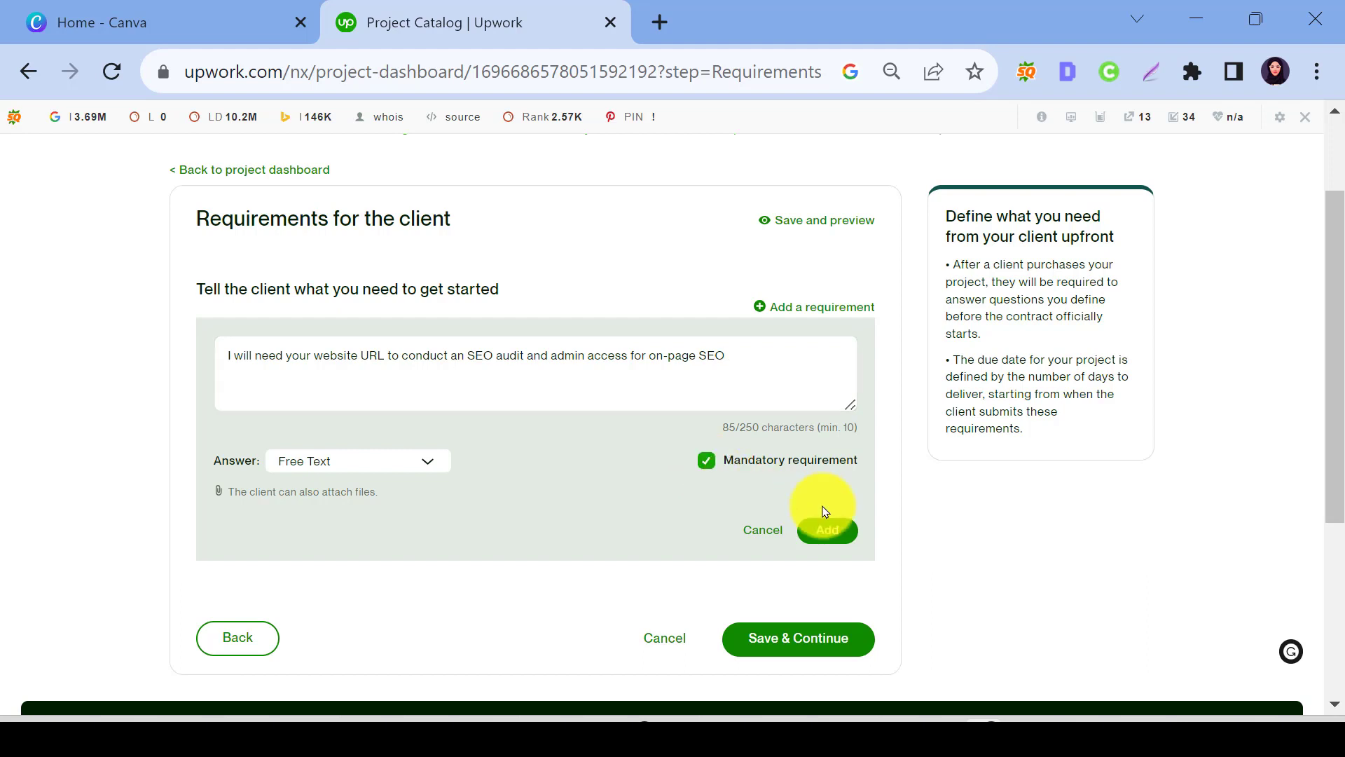
{"action": "left_click", "coordinate": [841, 530]}
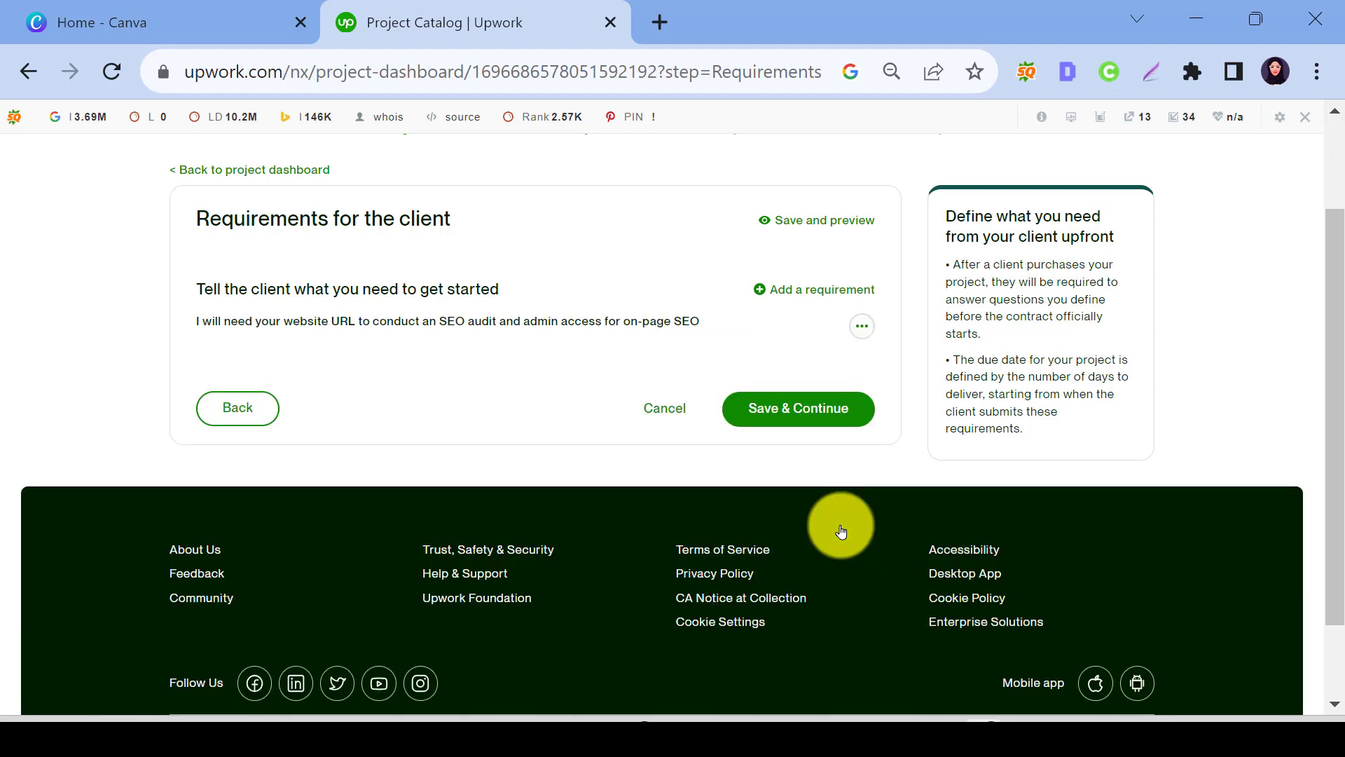
{"action": "scroll", "coordinate": [492, 380], "scroll_direction": "up", "scroll_amount": 2}
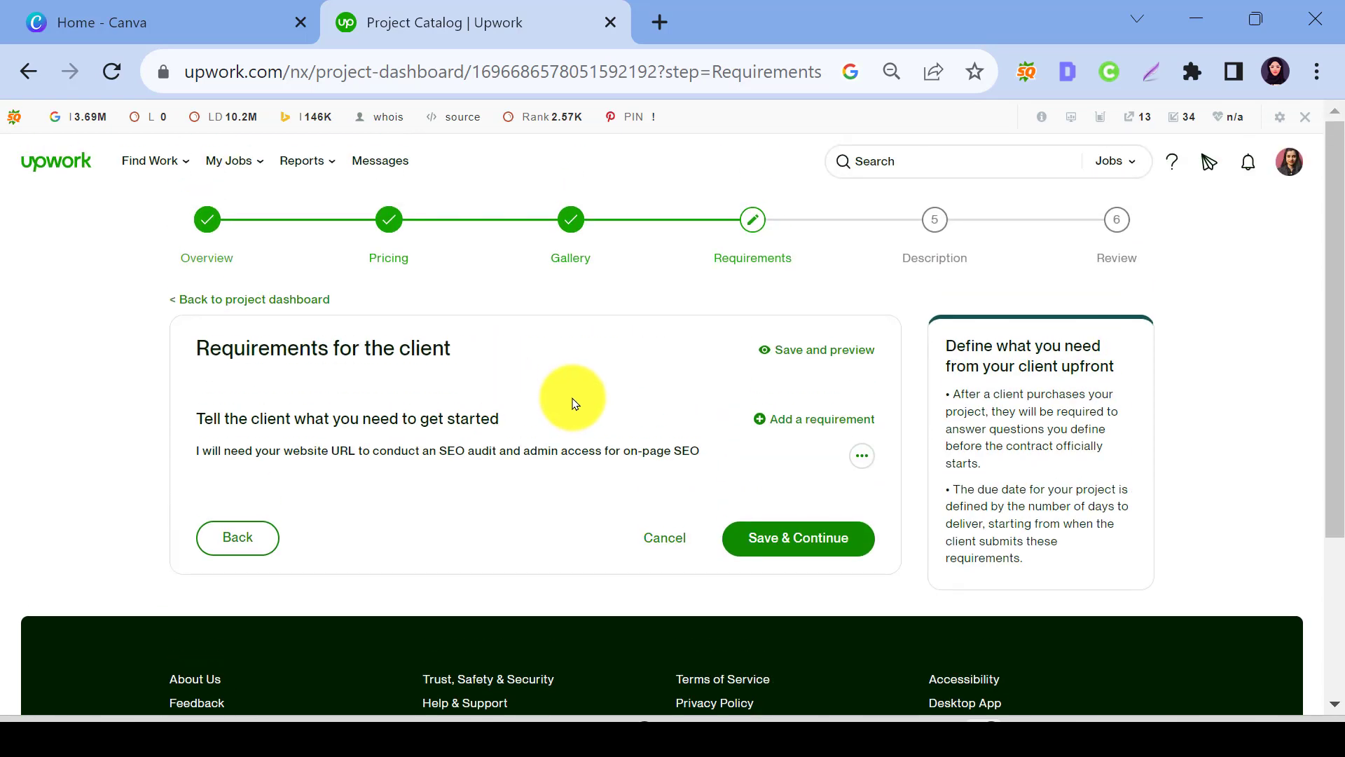
{"action": "left_click", "coordinate": [804, 538]}
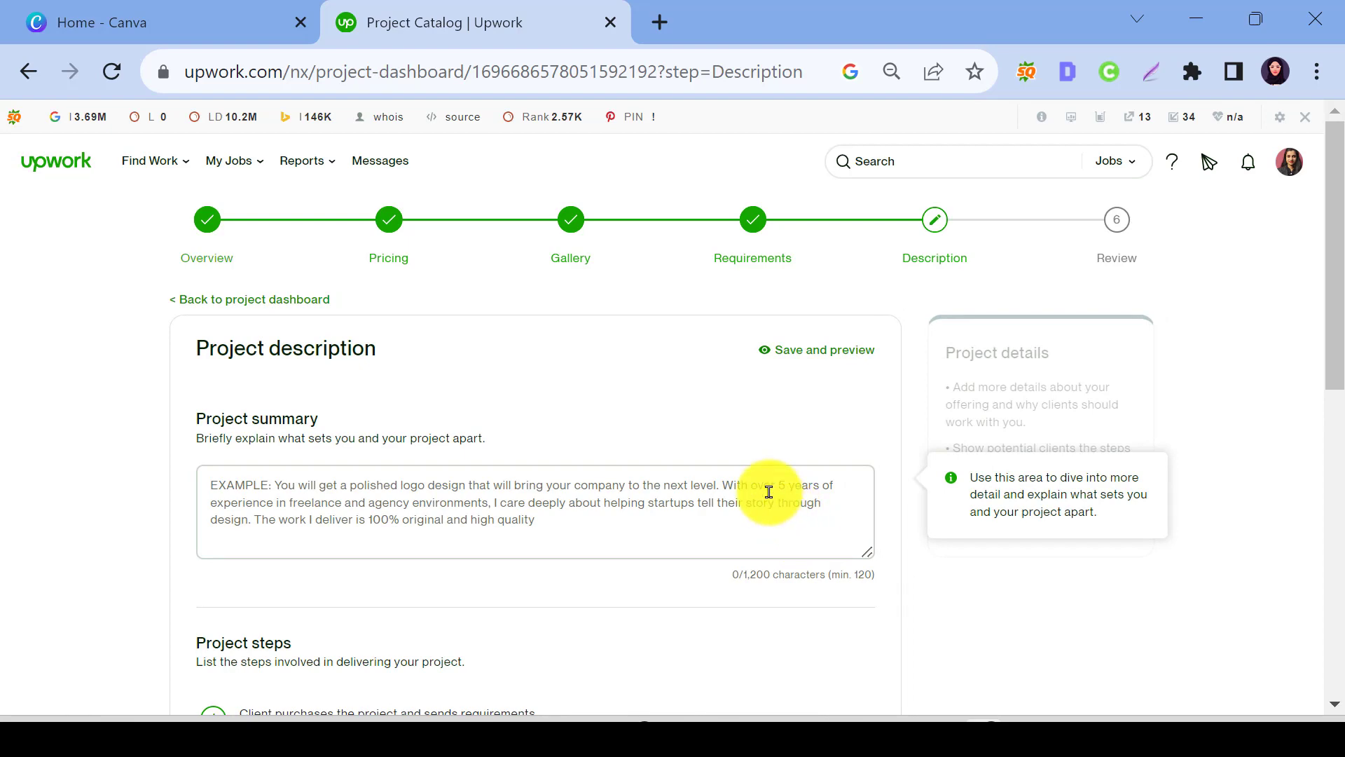
Step: Paste the prepared SEO audit service text, ending with "Let's connect and discuss the details and opportunities!", into the project summary
{"action": "scroll", "coordinate": [769, 492], "scroll_direction": "down", "scroll_amount": 2}
{"action": "scroll", "coordinate": [769, 492], "scroll_direction": "down", "scroll_amount": 5}
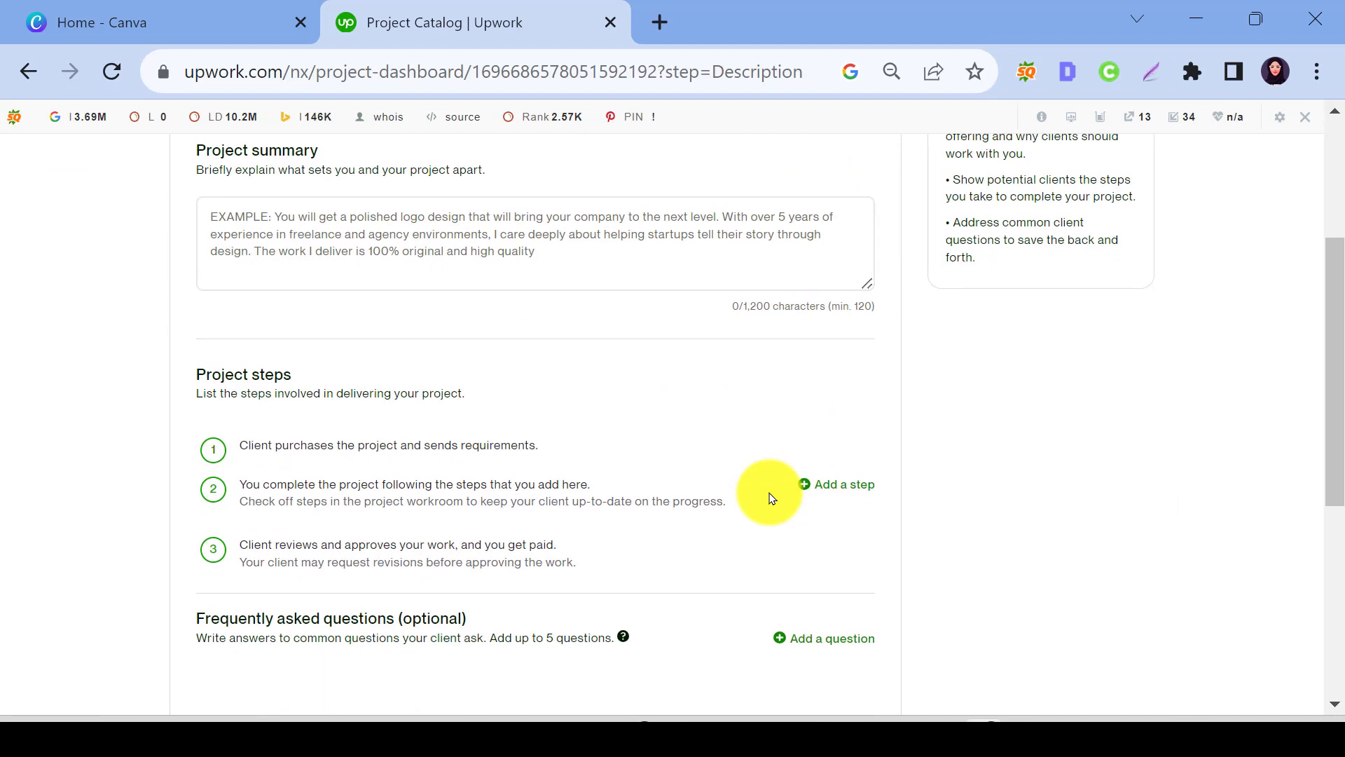
{"action": "scroll", "coordinate": [768, 498], "scroll_direction": "up", "scroll_amount": 7}
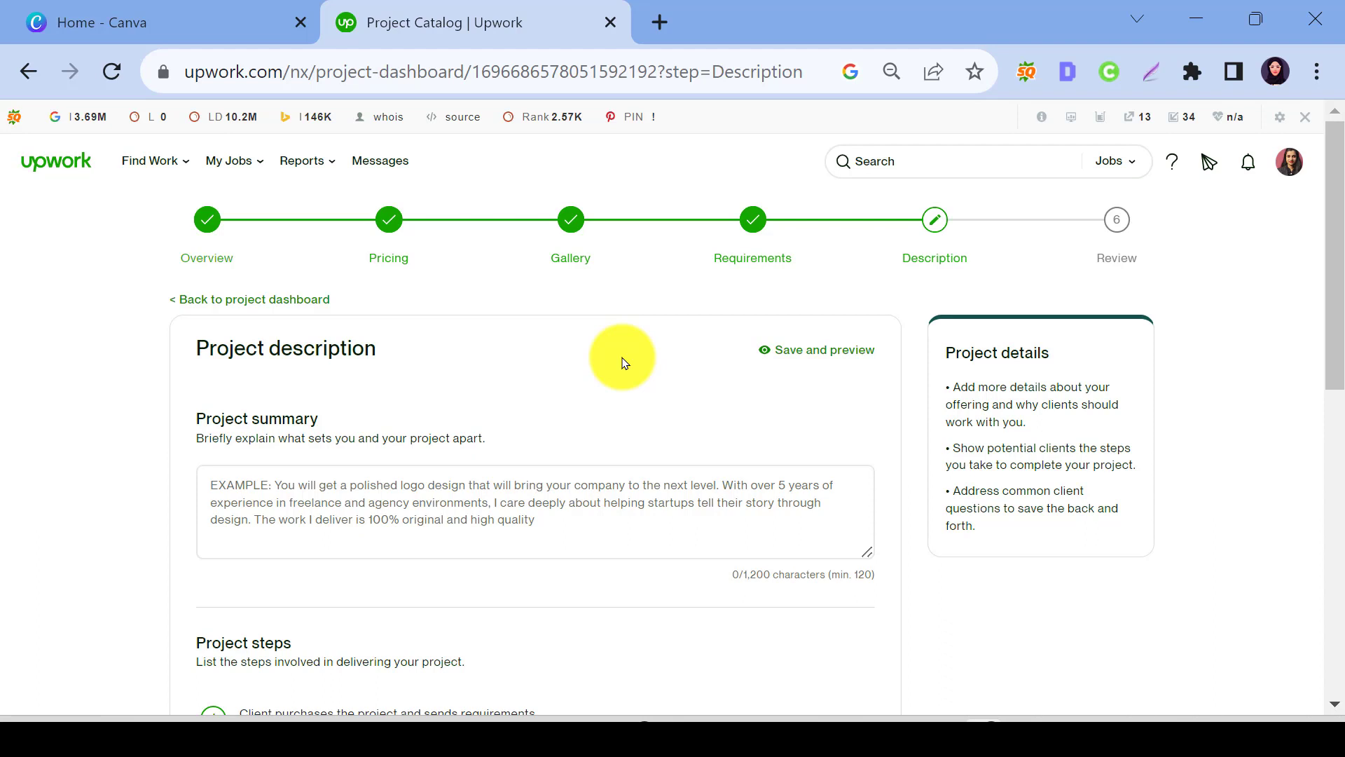
{"action": "left_click", "coordinate": [232, 484]}
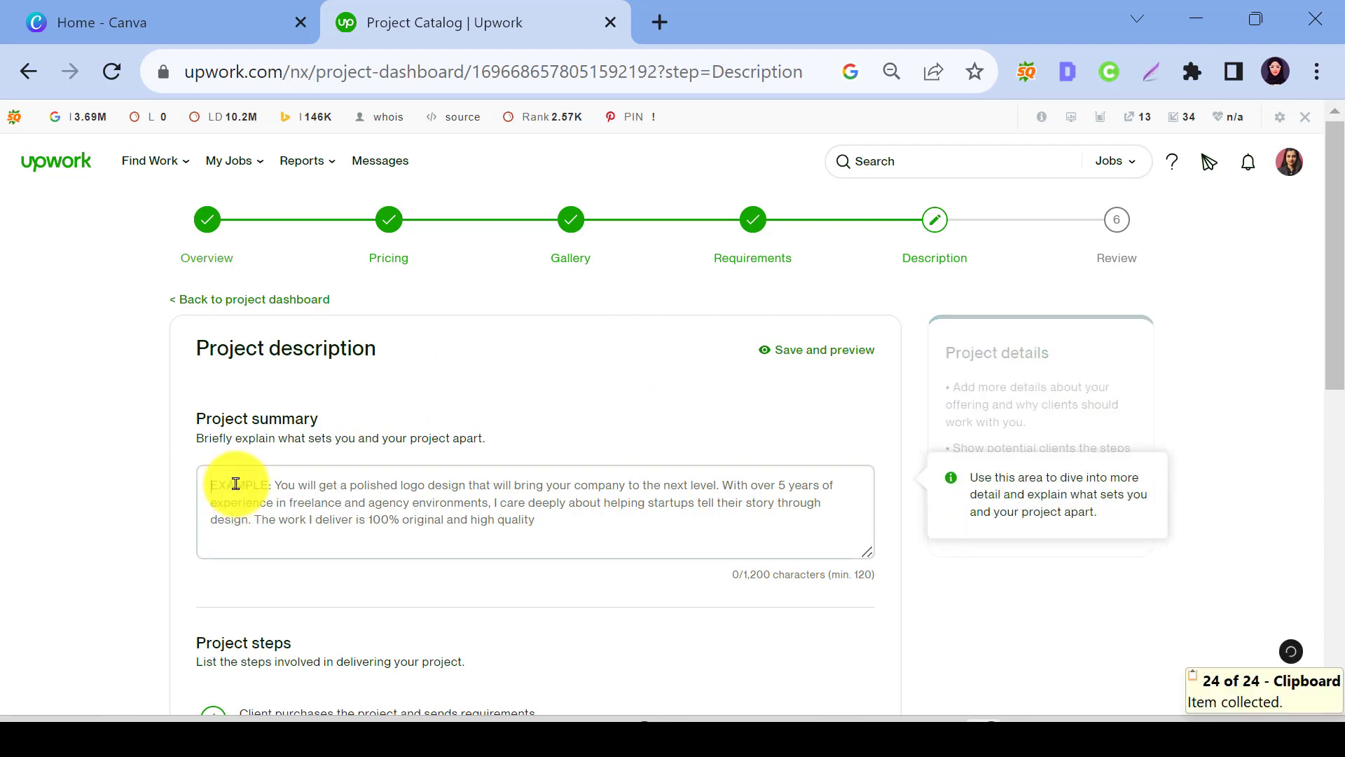
{"action": "key", "text": "ctrl+v"}
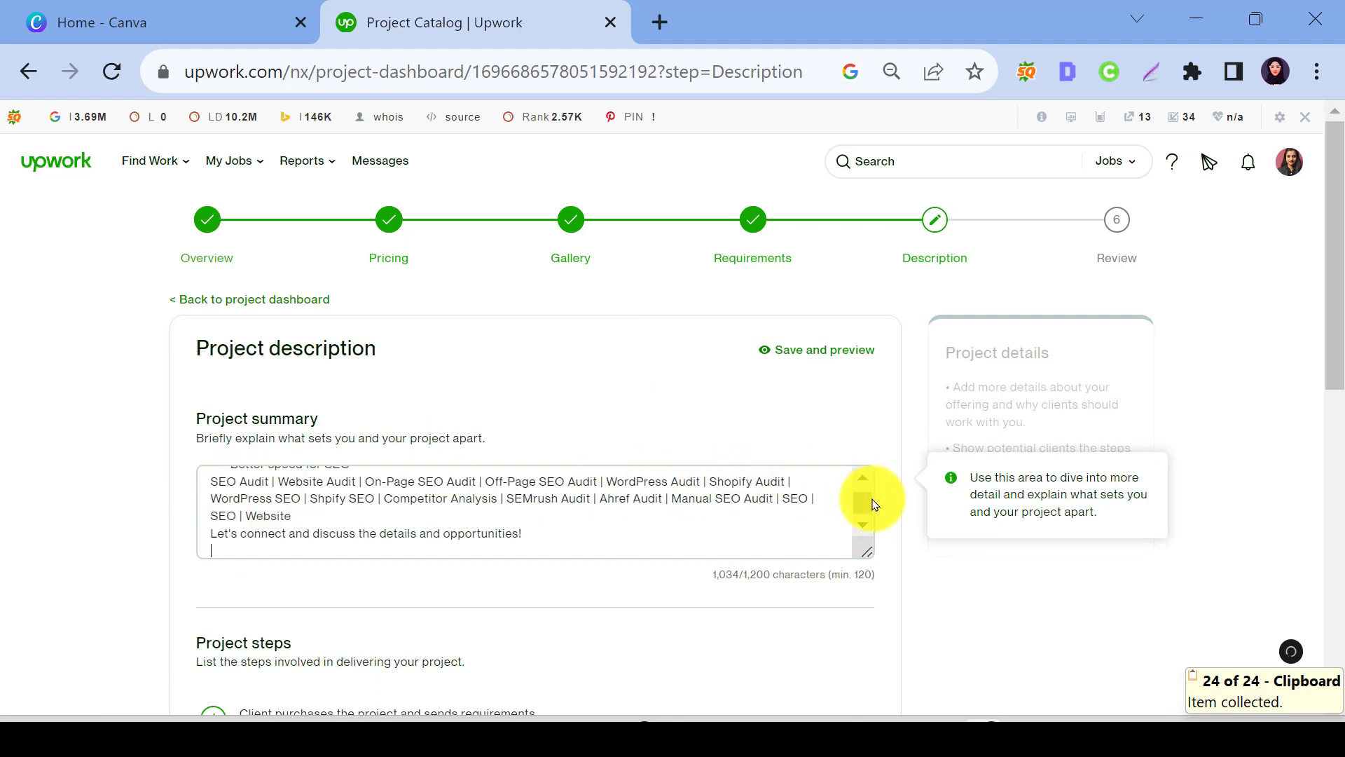
{"action": "scroll", "coordinate": [510, 504], "scroll_direction": "down", "scroll_amount": 1}
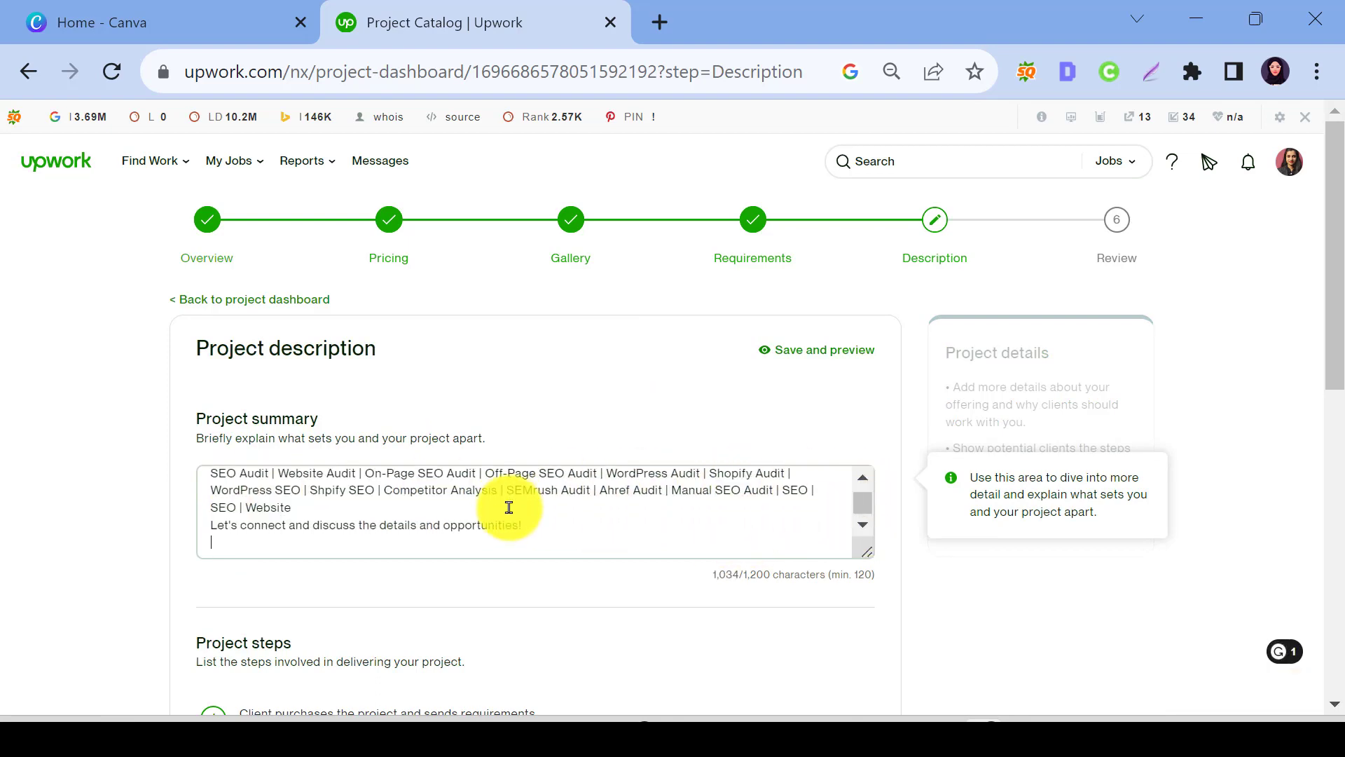
Step: Add the FAQ "What will be included in the report?", answering that it covers tags, speed, robts.txt, crawlability and indexing errors, plus bad URLs
{"action": "scroll", "coordinate": [964, 554], "scroll_direction": "down", "scroll_amount": 3}
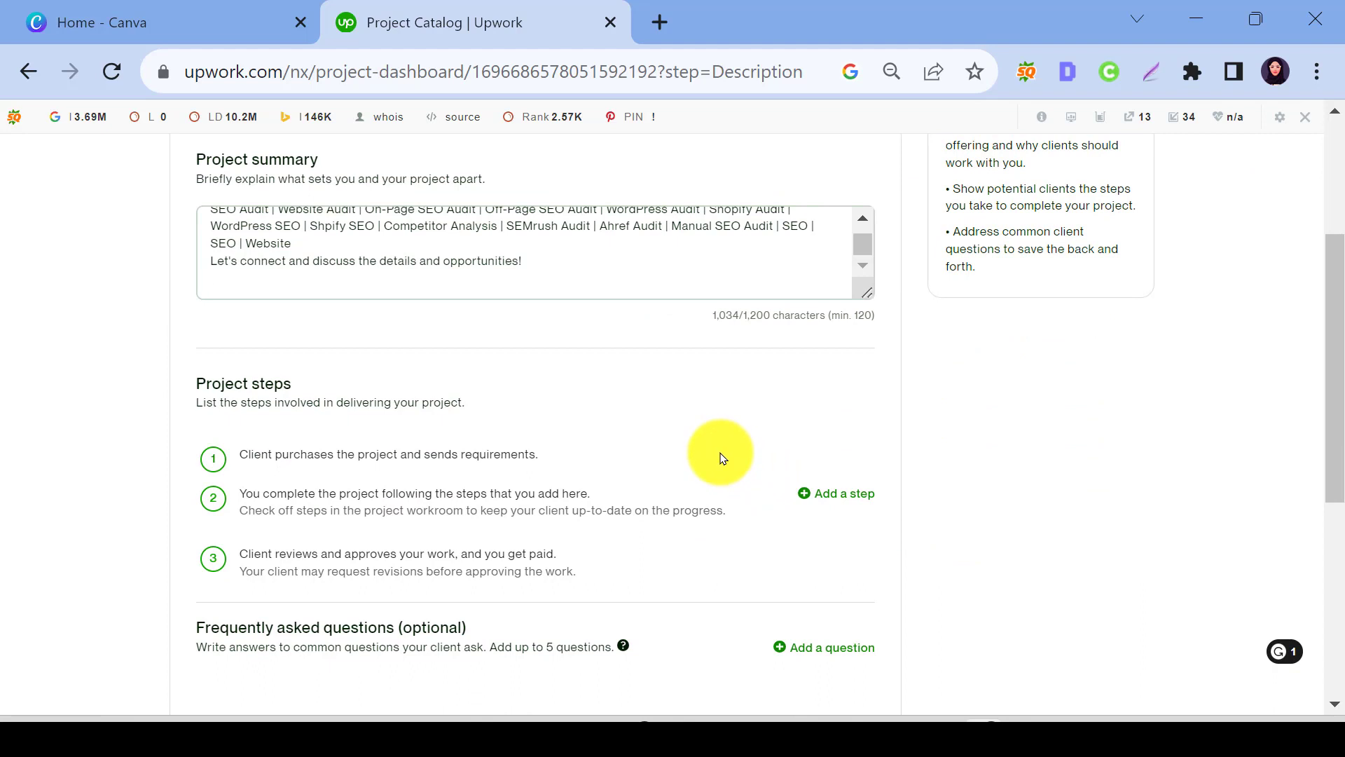
{"action": "scroll", "coordinate": [724, 457], "scroll_direction": "down", "scroll_amount": 2}
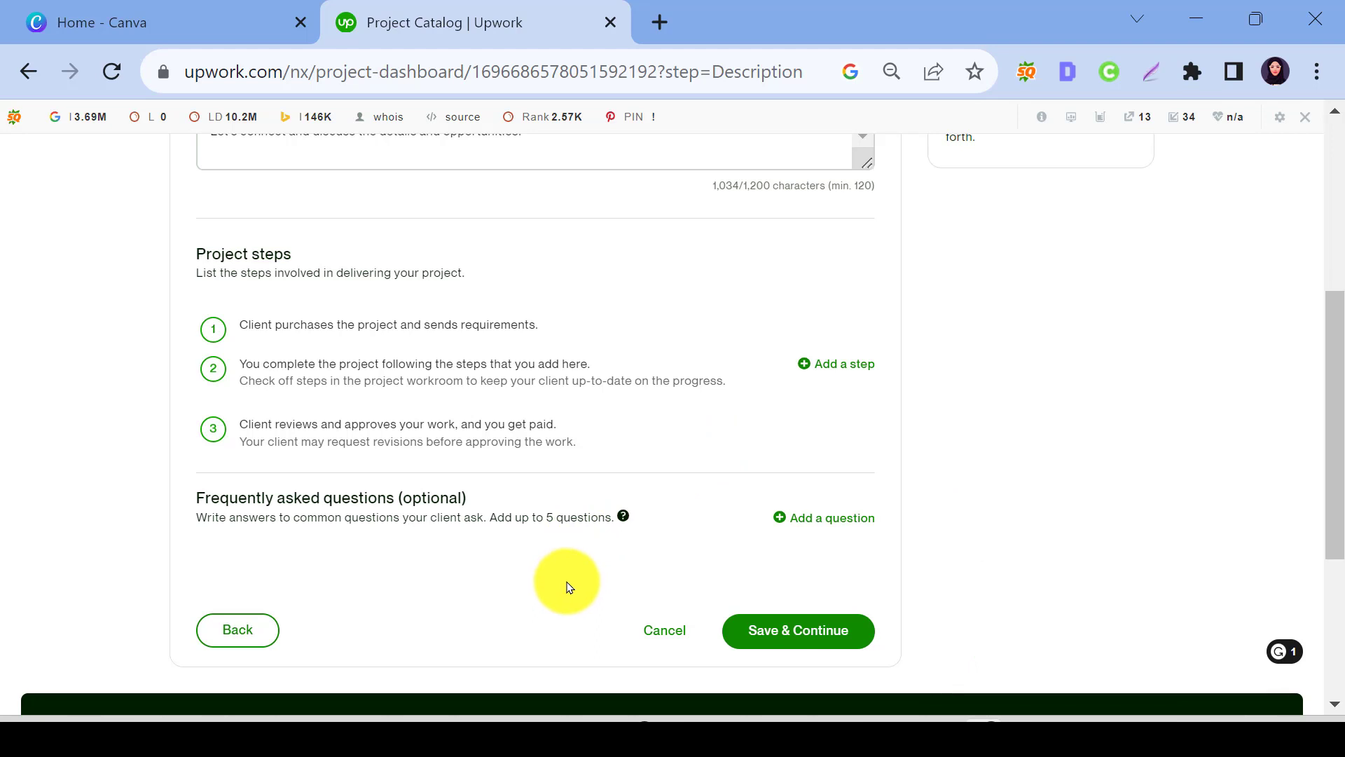
{"action": "left_click", "coordinate": [805, 524]}
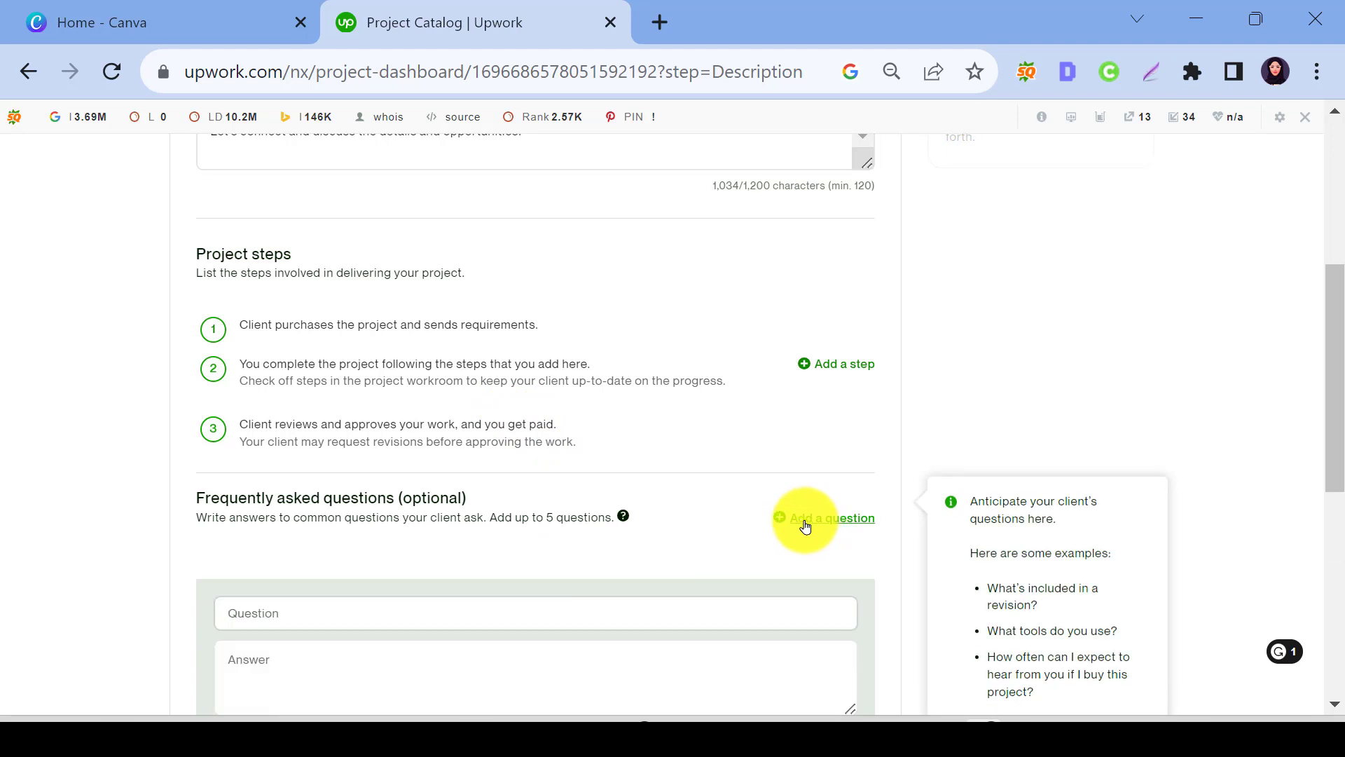
{"action": "scroll", "coordinate": [501, 457], "scroll_direction": "down", "scroll_amount": 2}
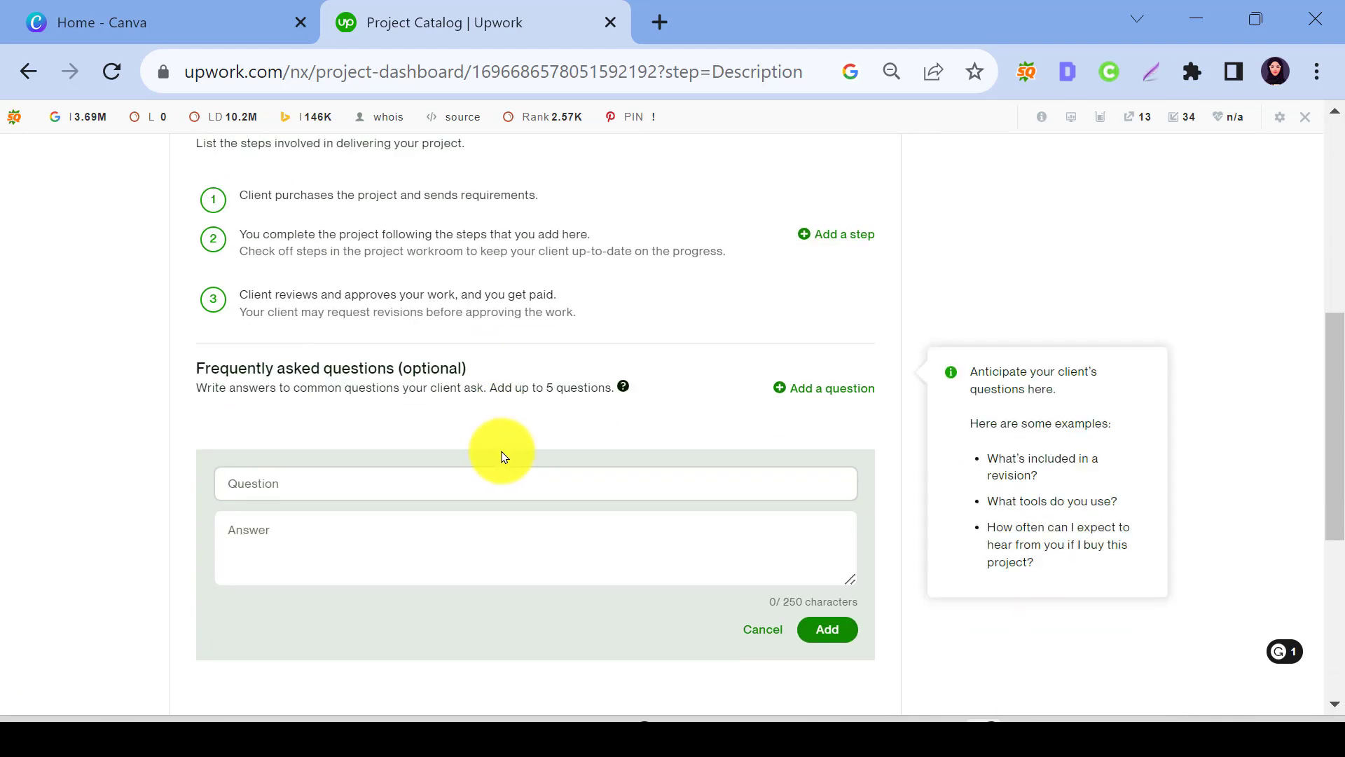
{"action": "type", "text": "What will be included in the report?"}
{"action": "left_click", "coordinate": [381, 549]}
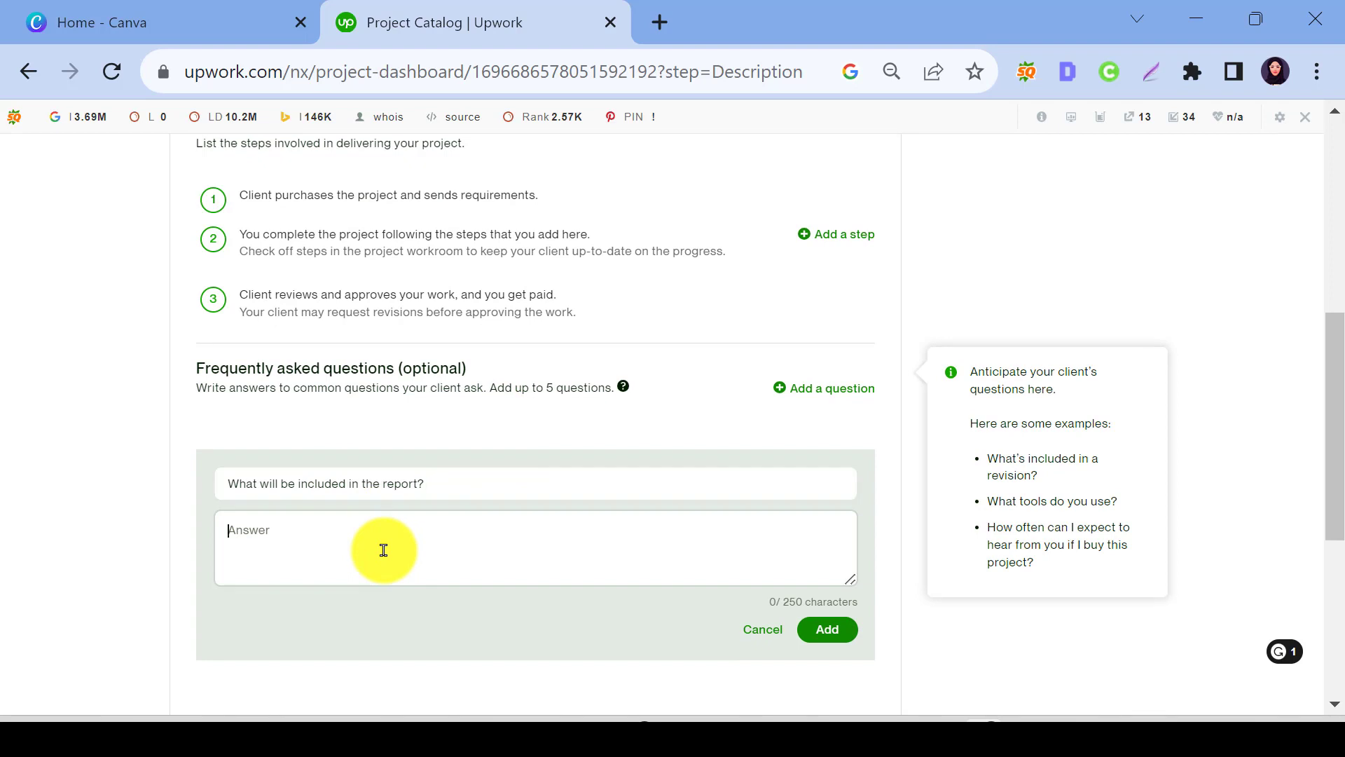
{"action": "type", "text": "The report will cover all the errors, whether it be related to the tags, speed, robts.txt, crawlability, indexing, etc. Even the bad URLs will be reported."}
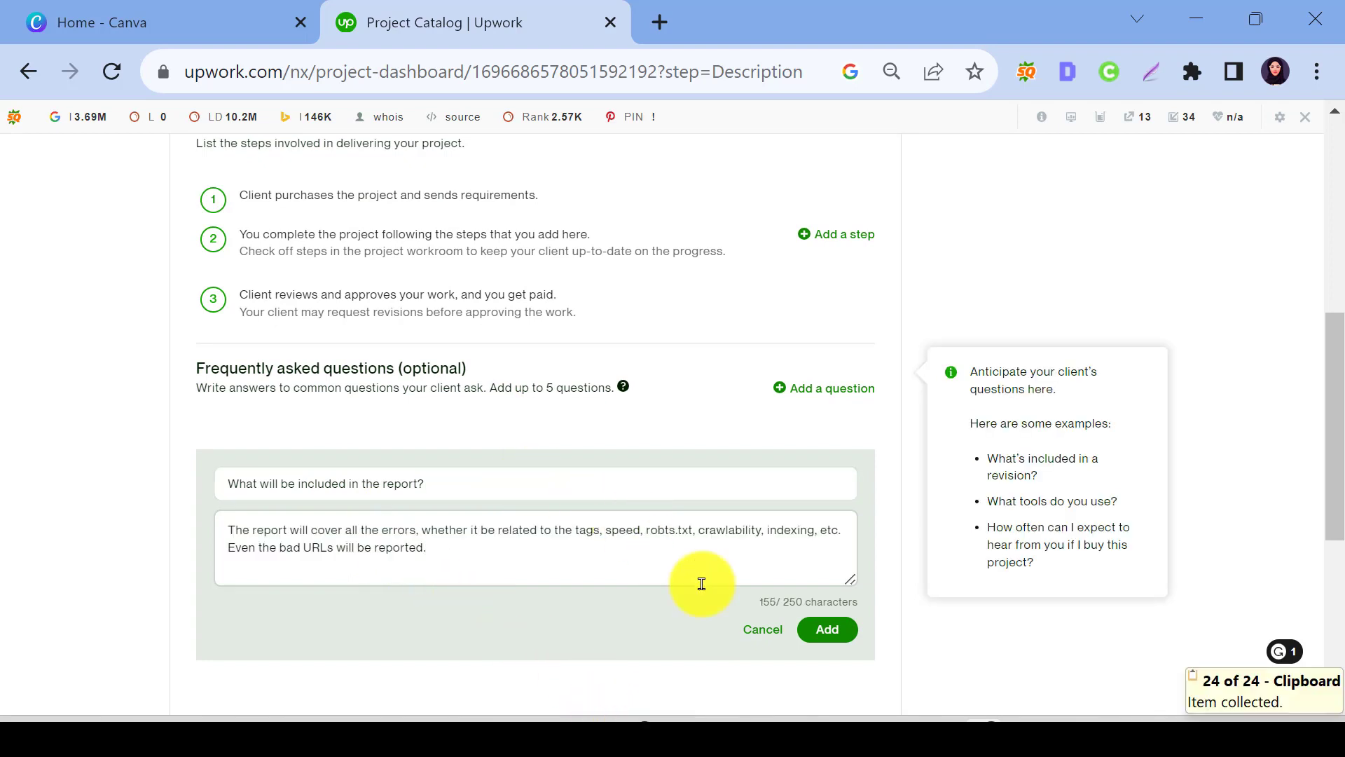
{"action": "left_click", "coordinate": [838, 633]}
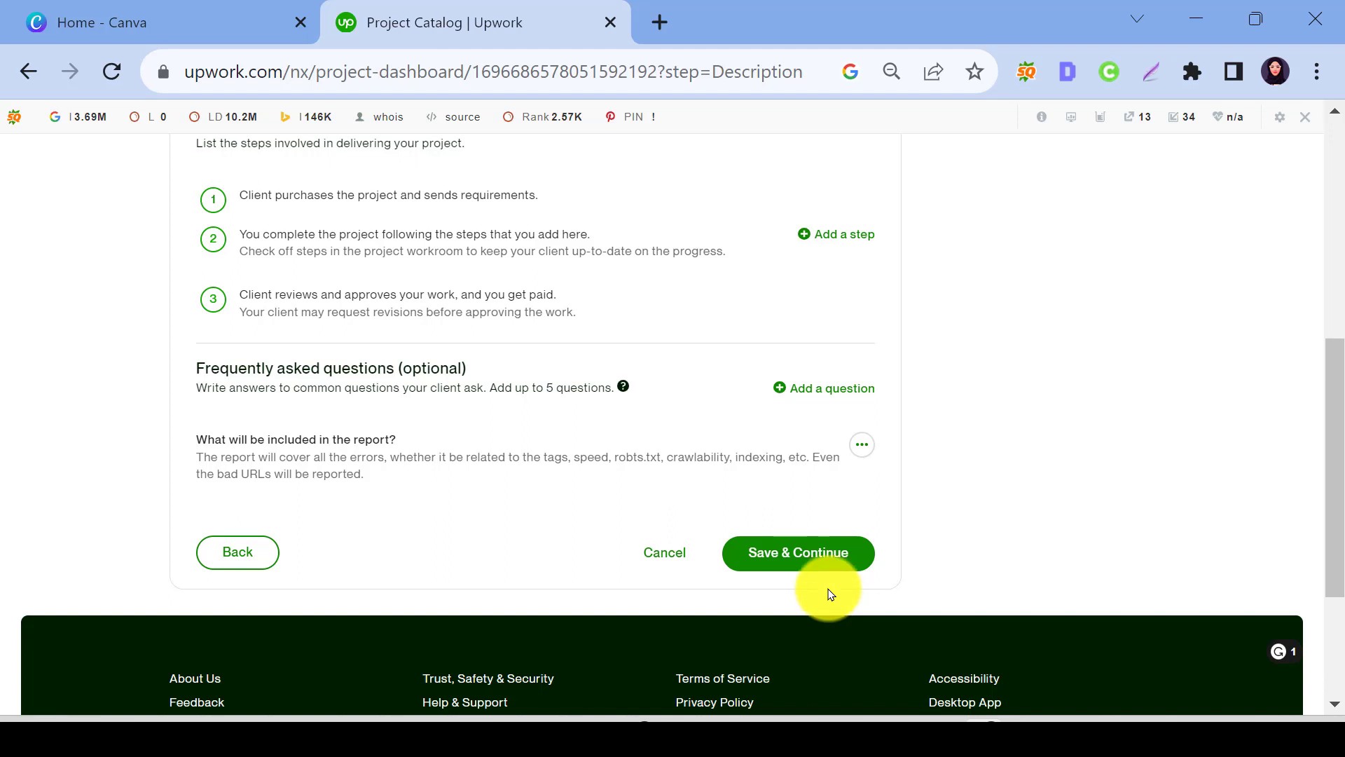
Step: Add the FAQ "What will be the format of the Audit report?", answering that it comes in Excel format, or in PDF format if wanted
{"action": "left_click", "coordinate": [799, 387]}
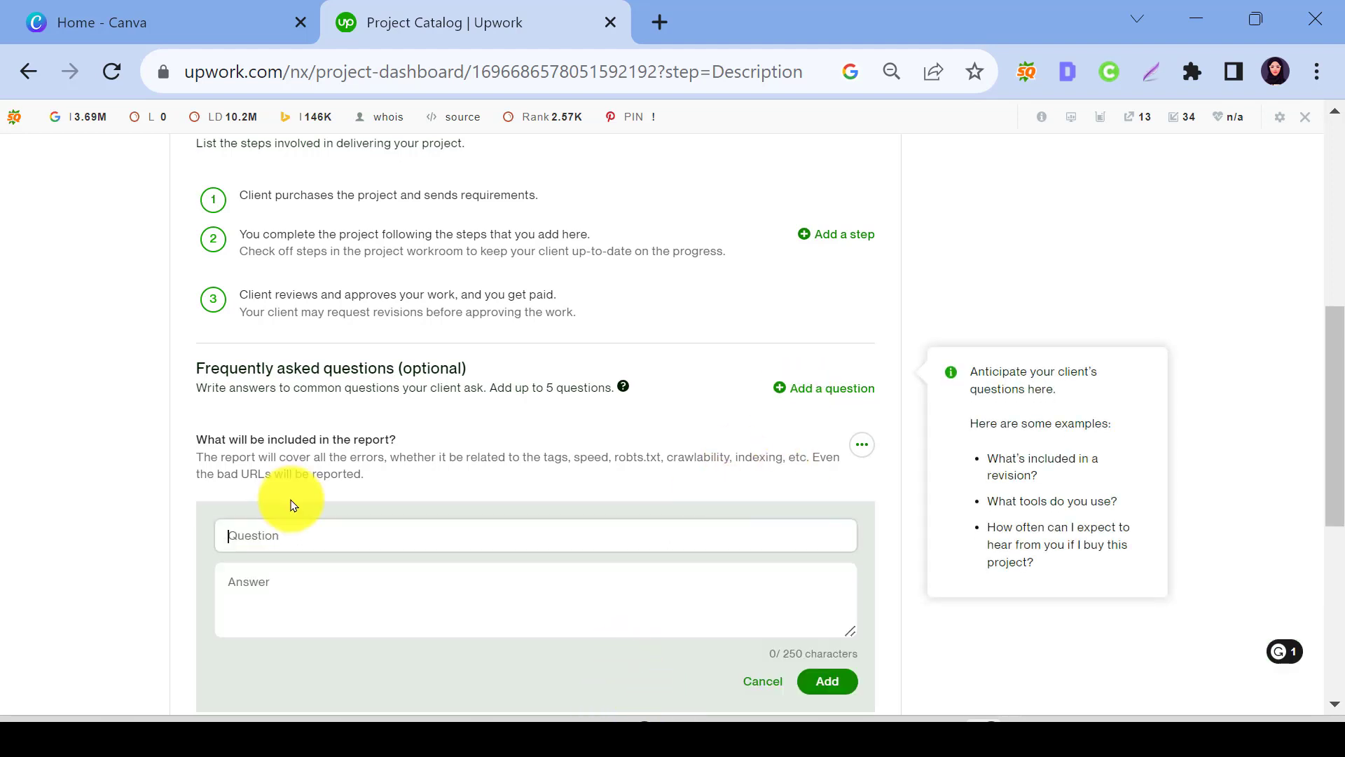
{"action": "type", "text": "What will be the format of Audit report?"}
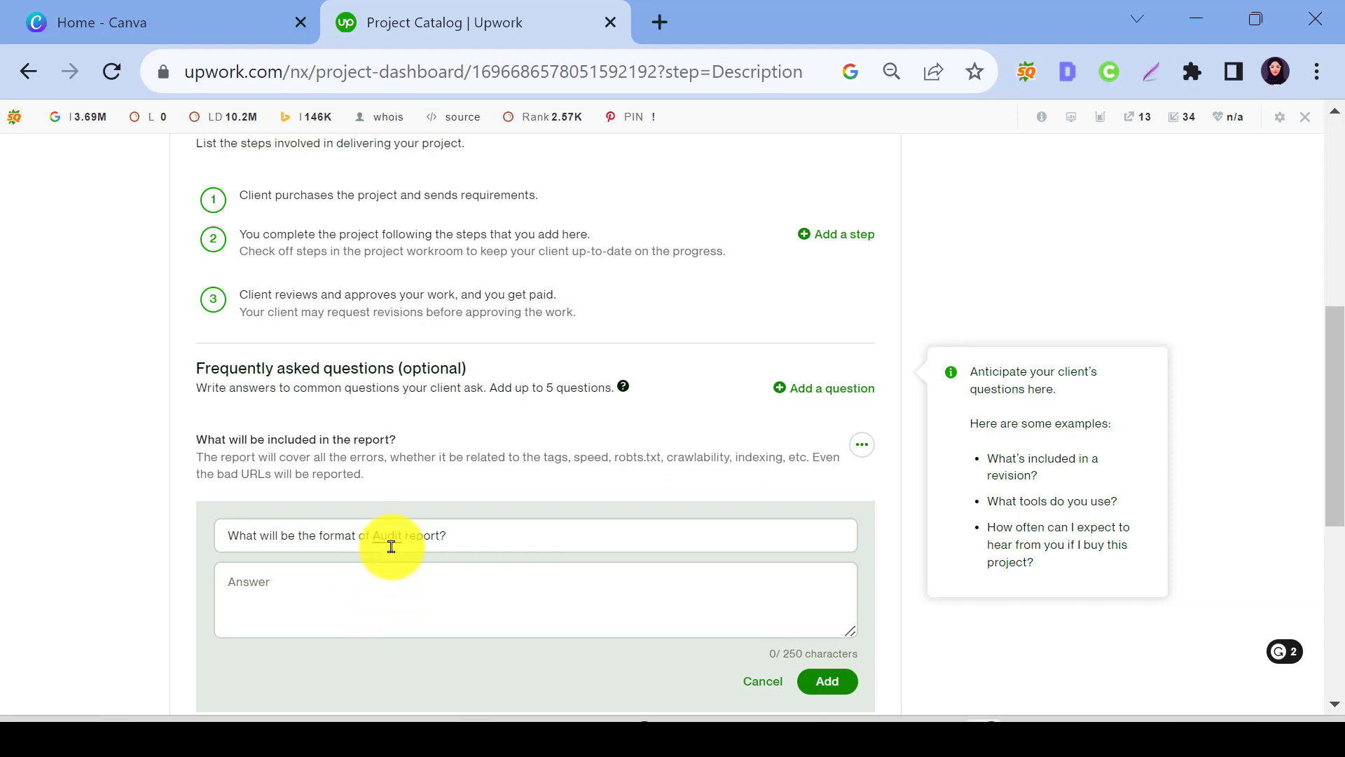
{"action": "mouse_move", "coordinate": [387, 539]}
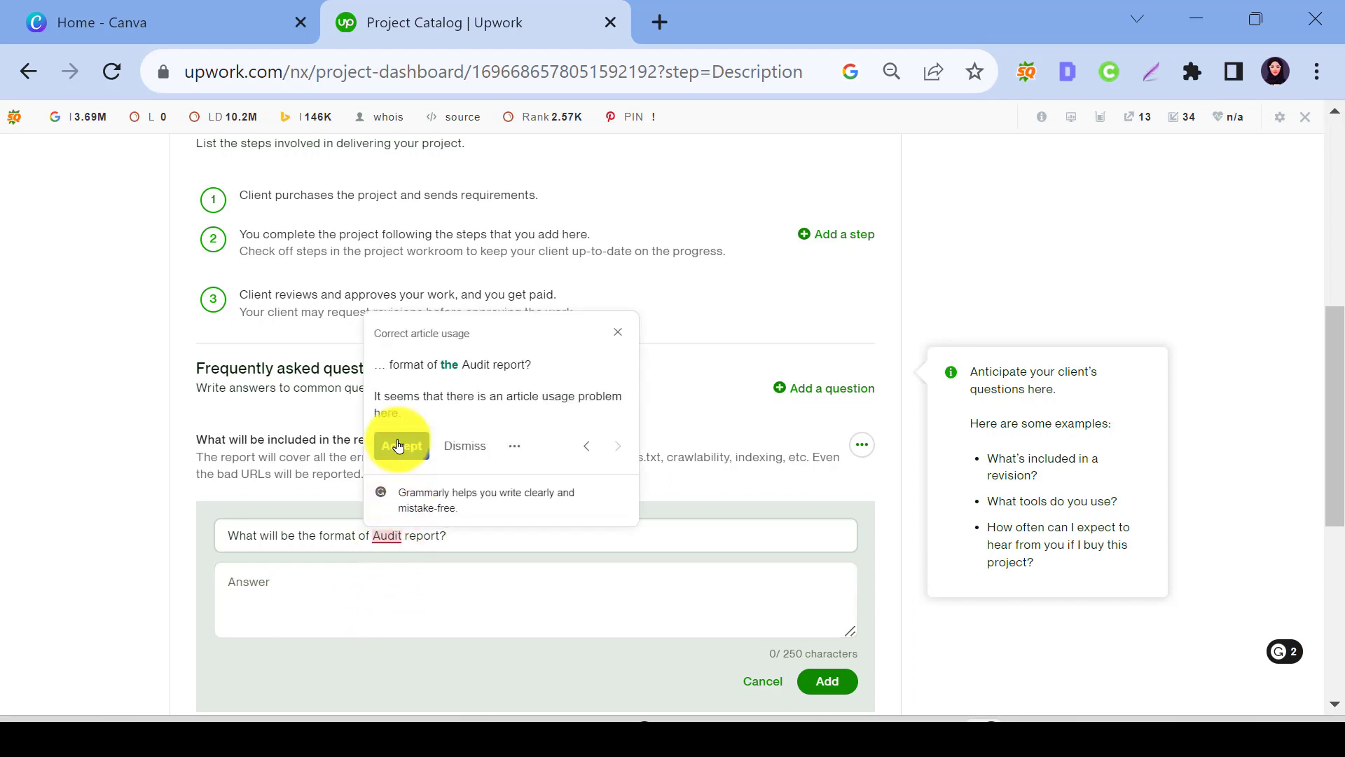
{"action": "left_click", "coordinate": [372, 536]}
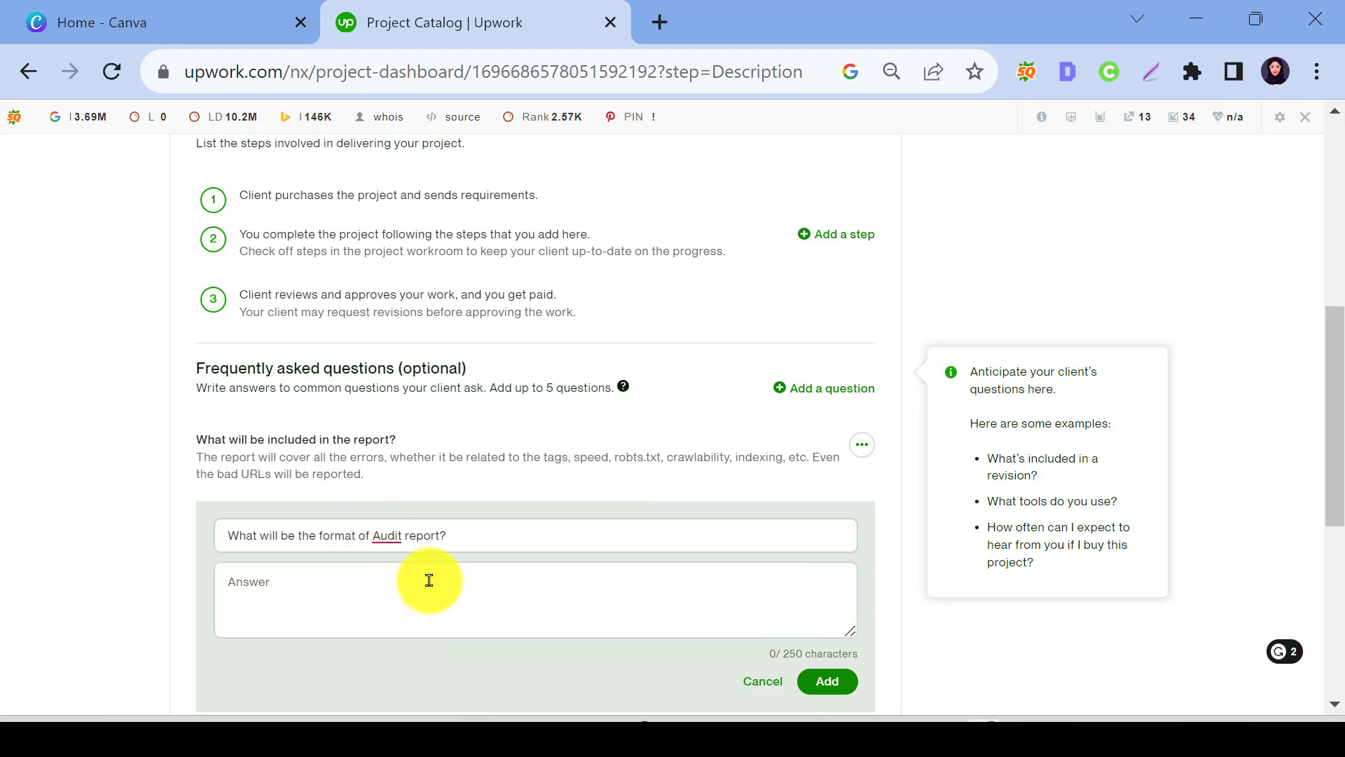
{"action": "type", "text": "the"}
{"action": "left_click", "coordinate": [419, 589]}
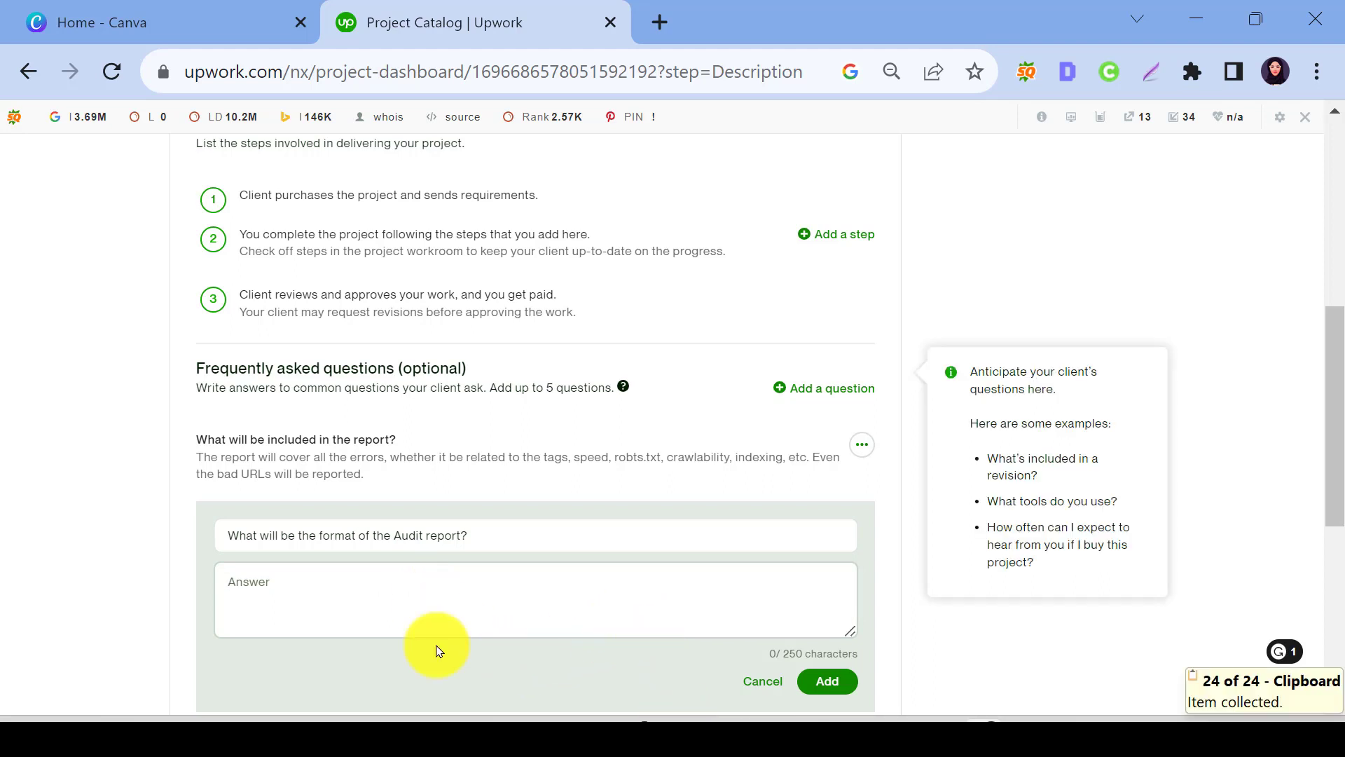
{"action": "type", "text": "I will provide you with Excel format, if you want I can give it to you in PDF format."}
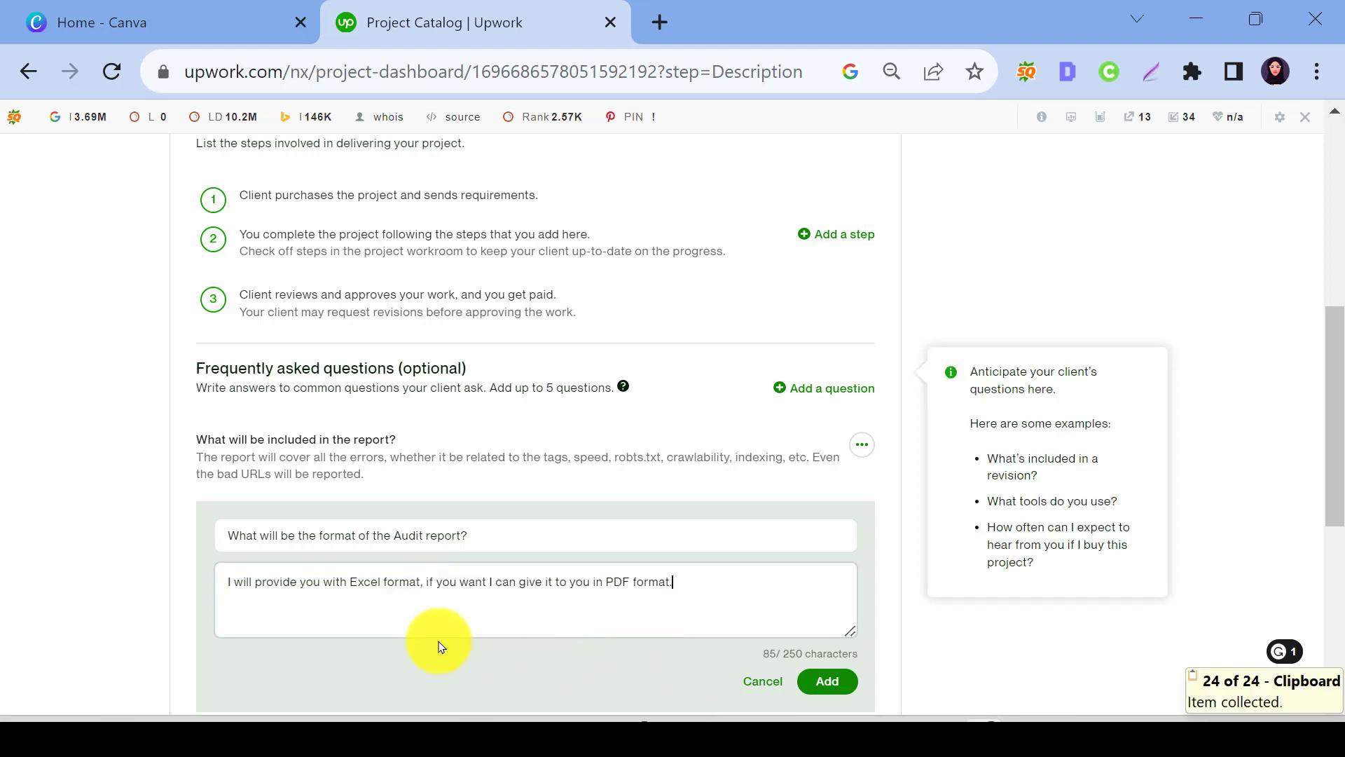
{"action": "left_click", "coordinate": [840, 689]}
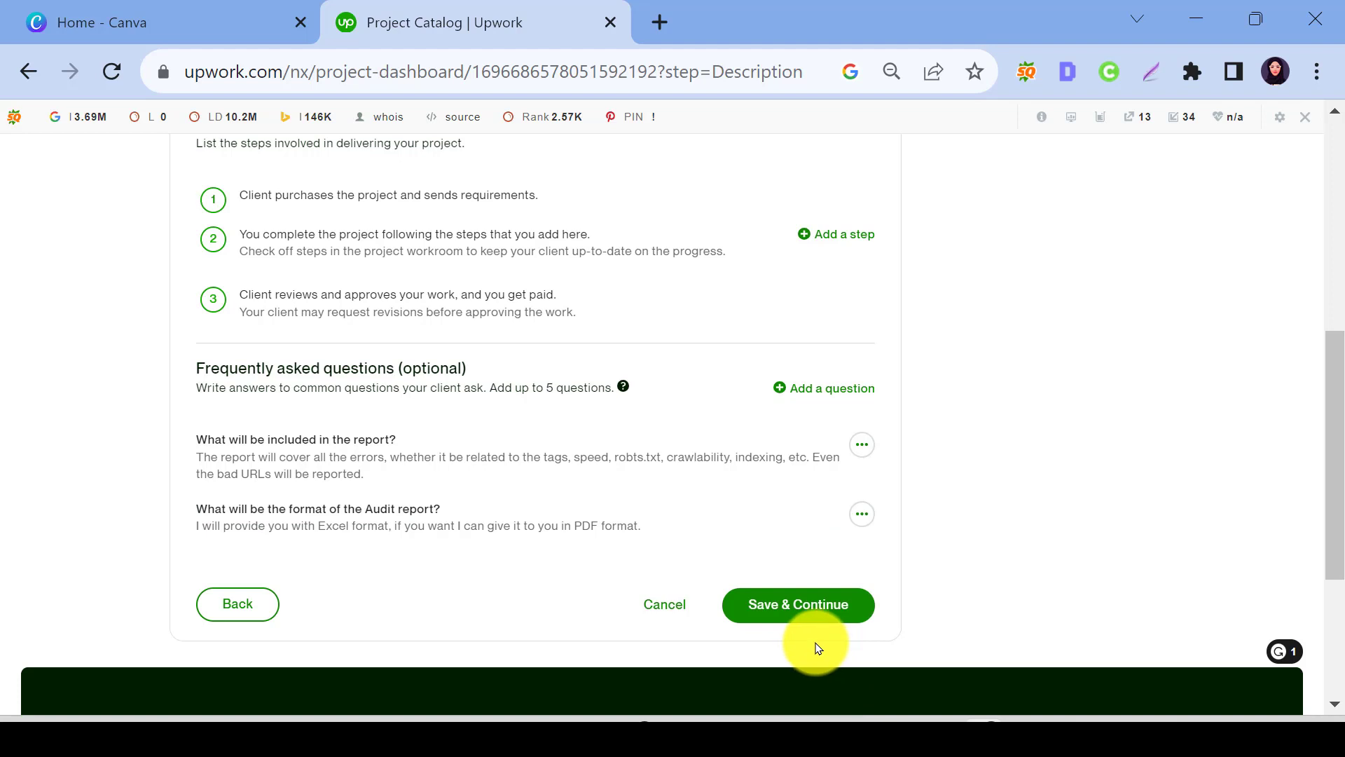
Step: Fill in the FAQ "Are you able to fix errors?", answering yes for screaming frog errors on English CMS-Based websites like WordPress and Shopify
{"action": "left_click", "coordinate": [806, 392]}
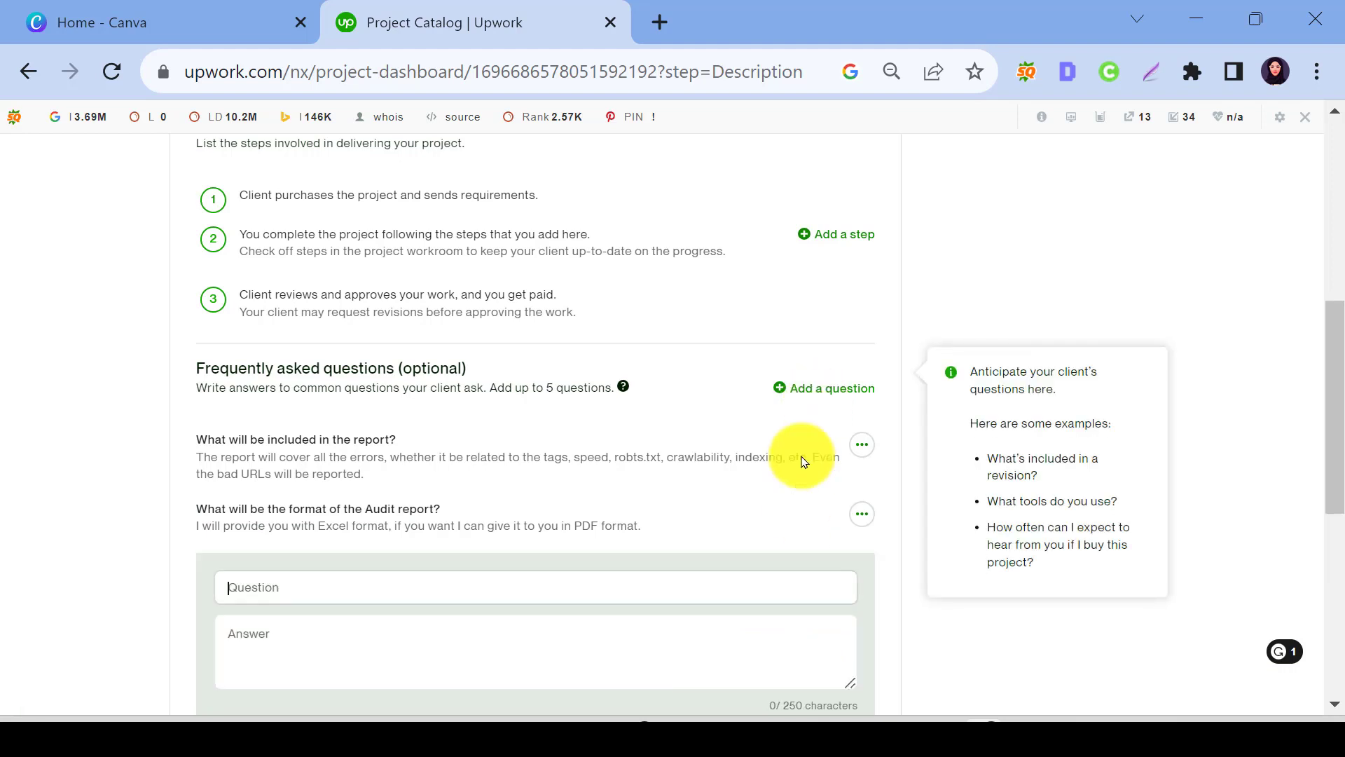
{"action": "type", "text": "Are you able to fix errors?"}
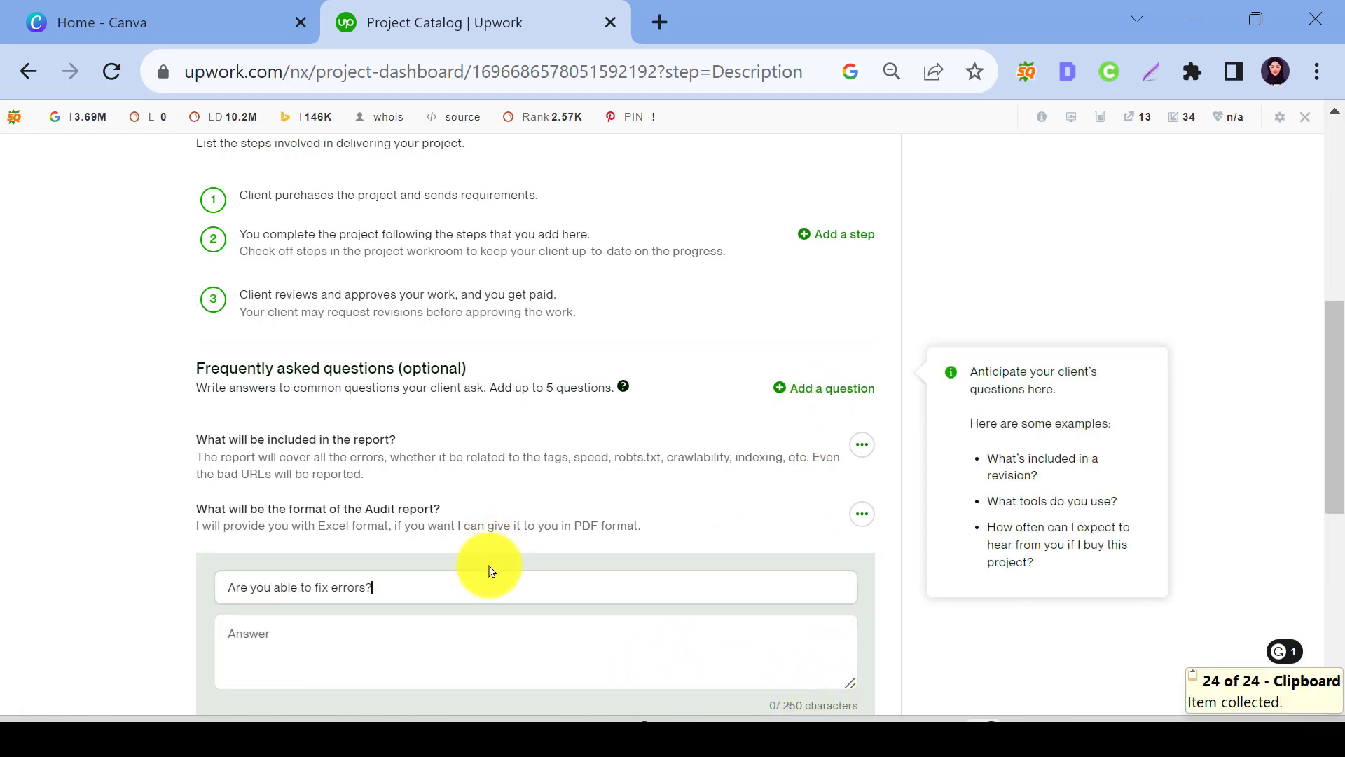
{"action": "left_click", "coordinate": [375, 657]}
{"action": "type", "text": "Yes! I can fix screaming frog errors. But, I can do only CMS-Based websites like WordPress, Shopify, The web_site language must be English."}
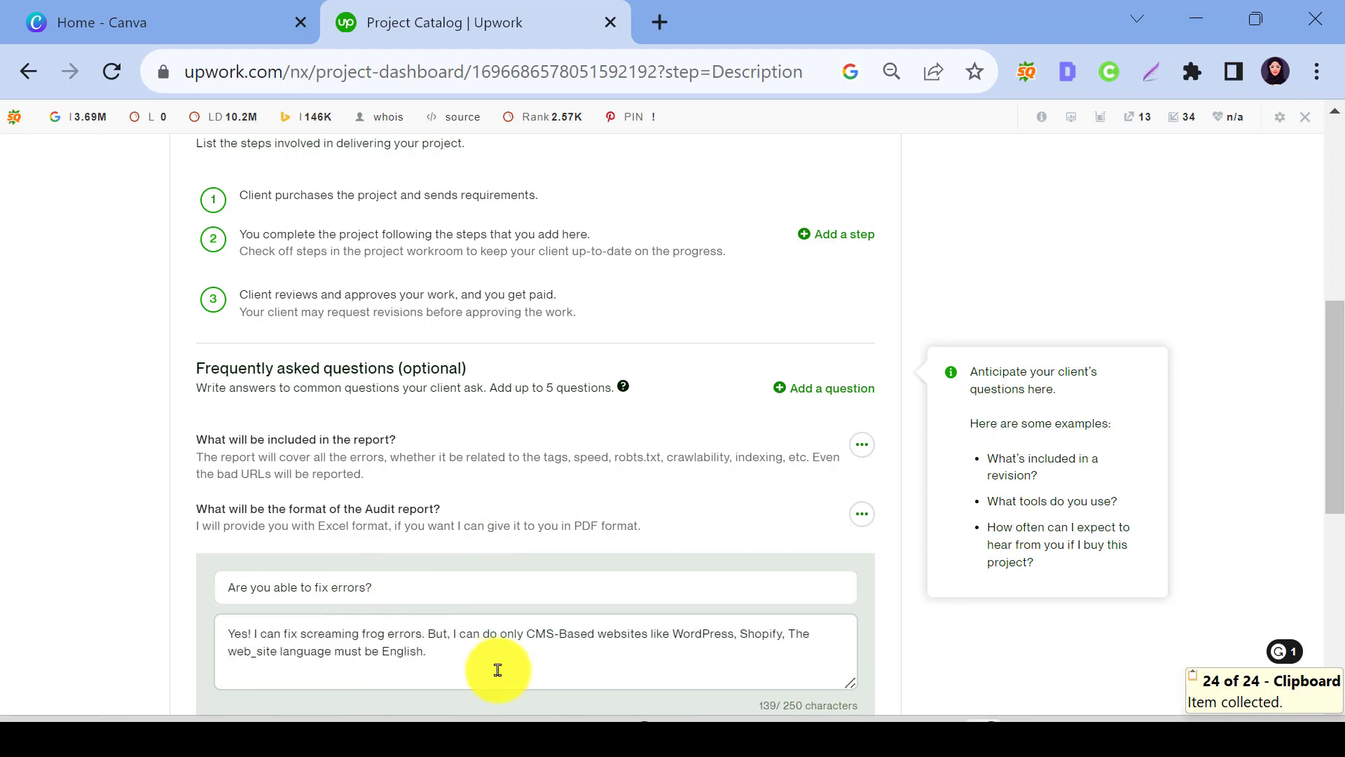
Step: Correct the error-fixing answer to "CMs-based", "WordPress, and Shopify" and "website" using the Grammarly suggestions, and add the FAQ
{"action": "scroll", "coordinate": [498, 631], "scroll_direction": "down", "scroll_amount": 2}
{"action": "mouse_move", "coordinate": [763, 508]}
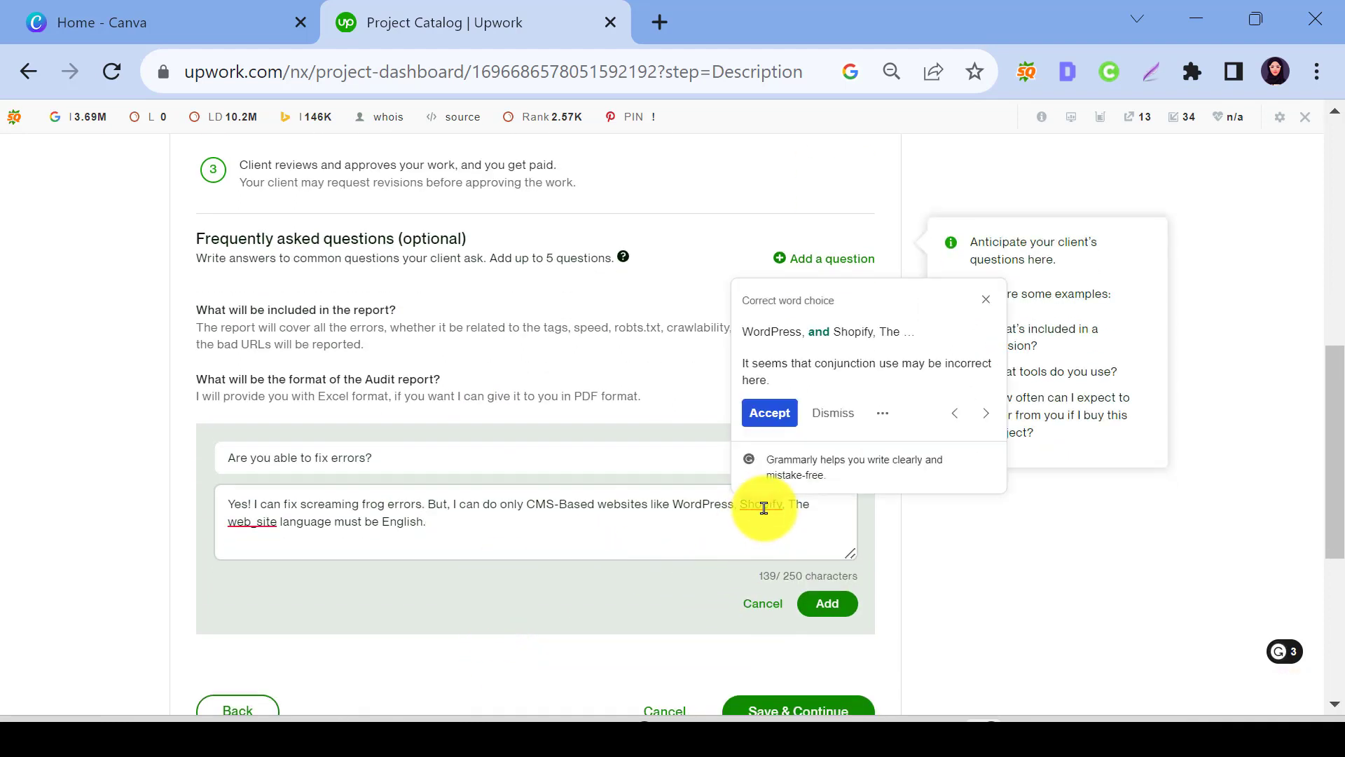
{"action": "left_click", "coordinate": [770, 413]}
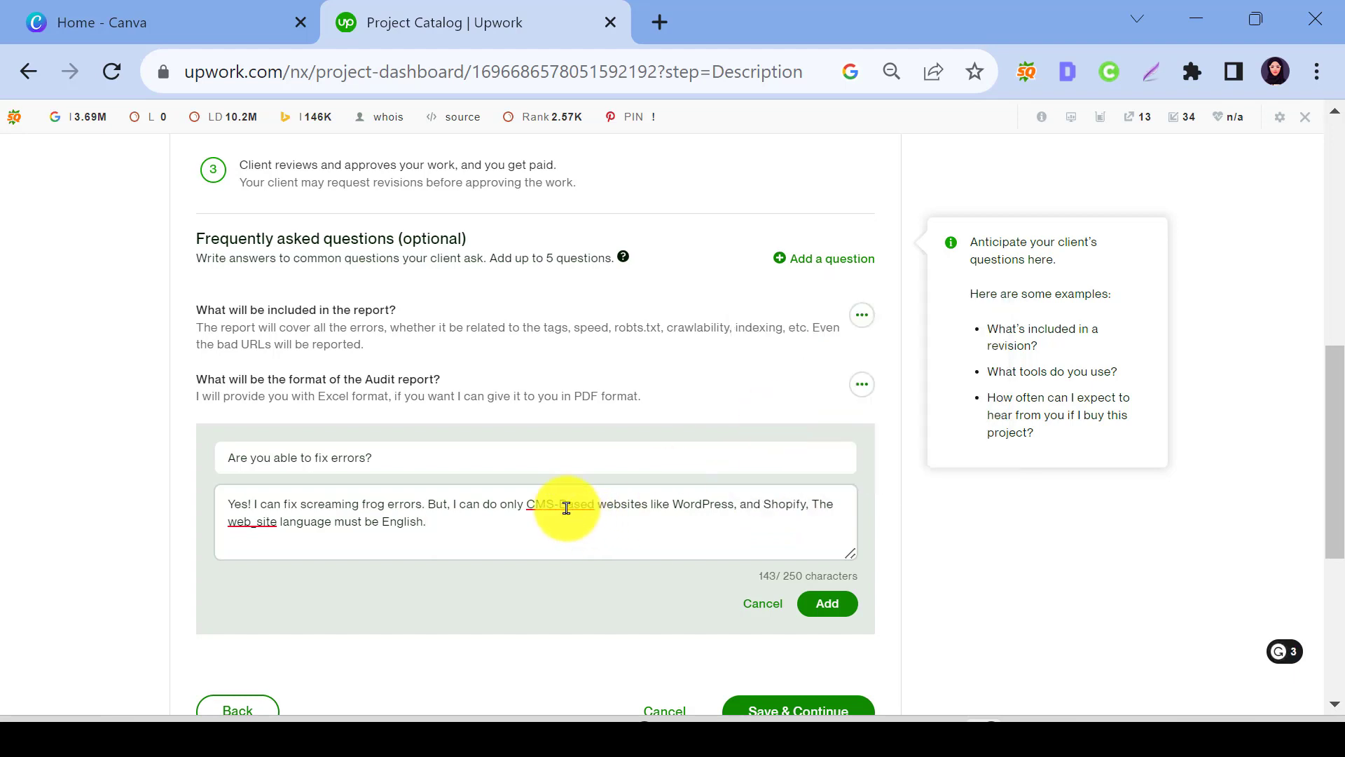
{"action": "mouse_move", "coordinate": [566, 508]}
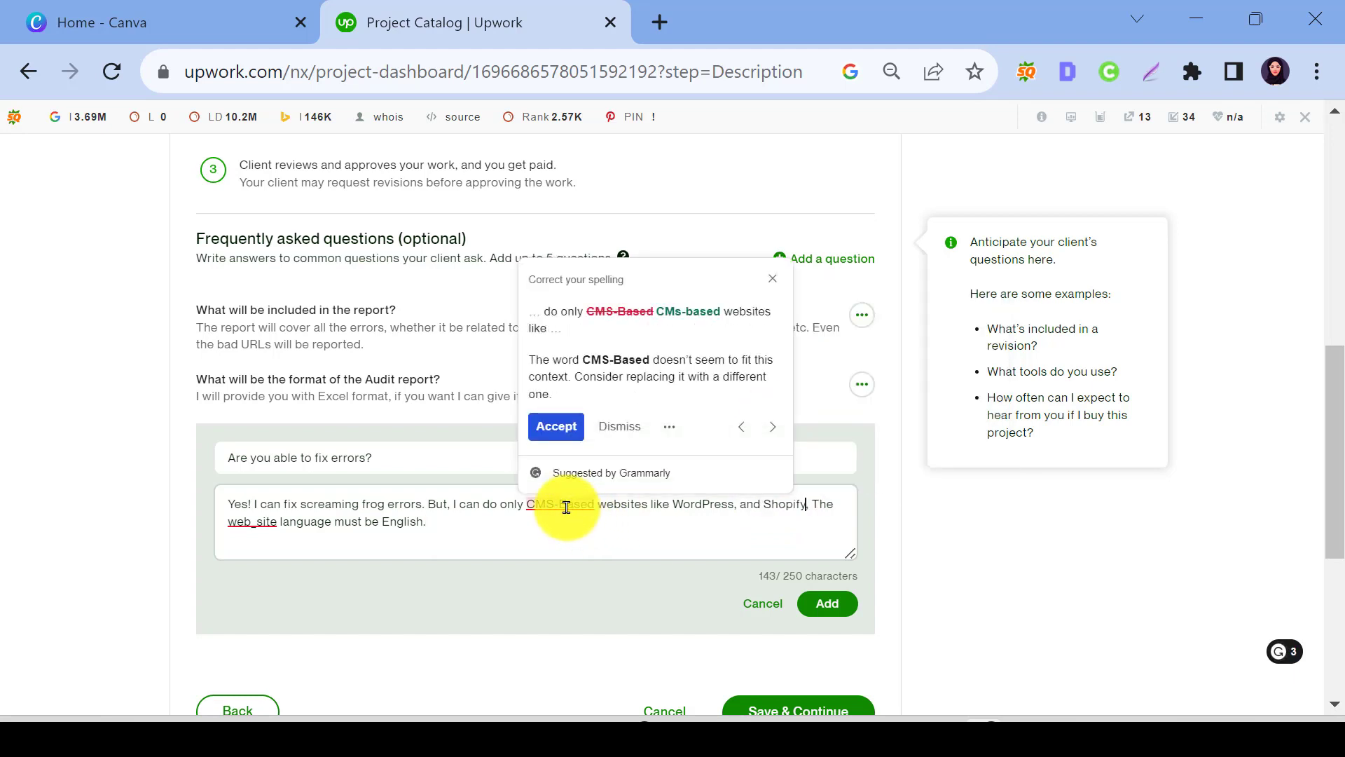
{"action": "left_click", "coordinate": [557, 426]}
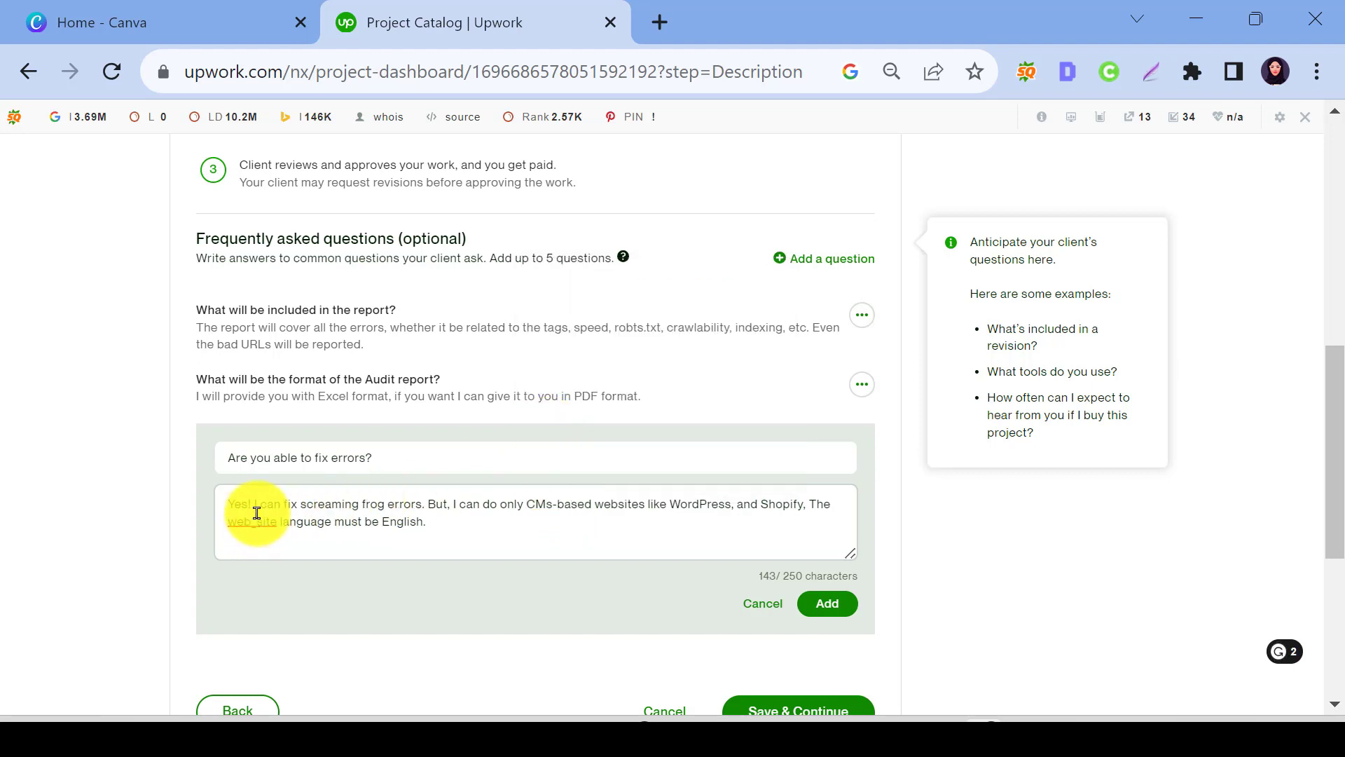
{"action": "mouse_move", "coordinate": [255, 522]}
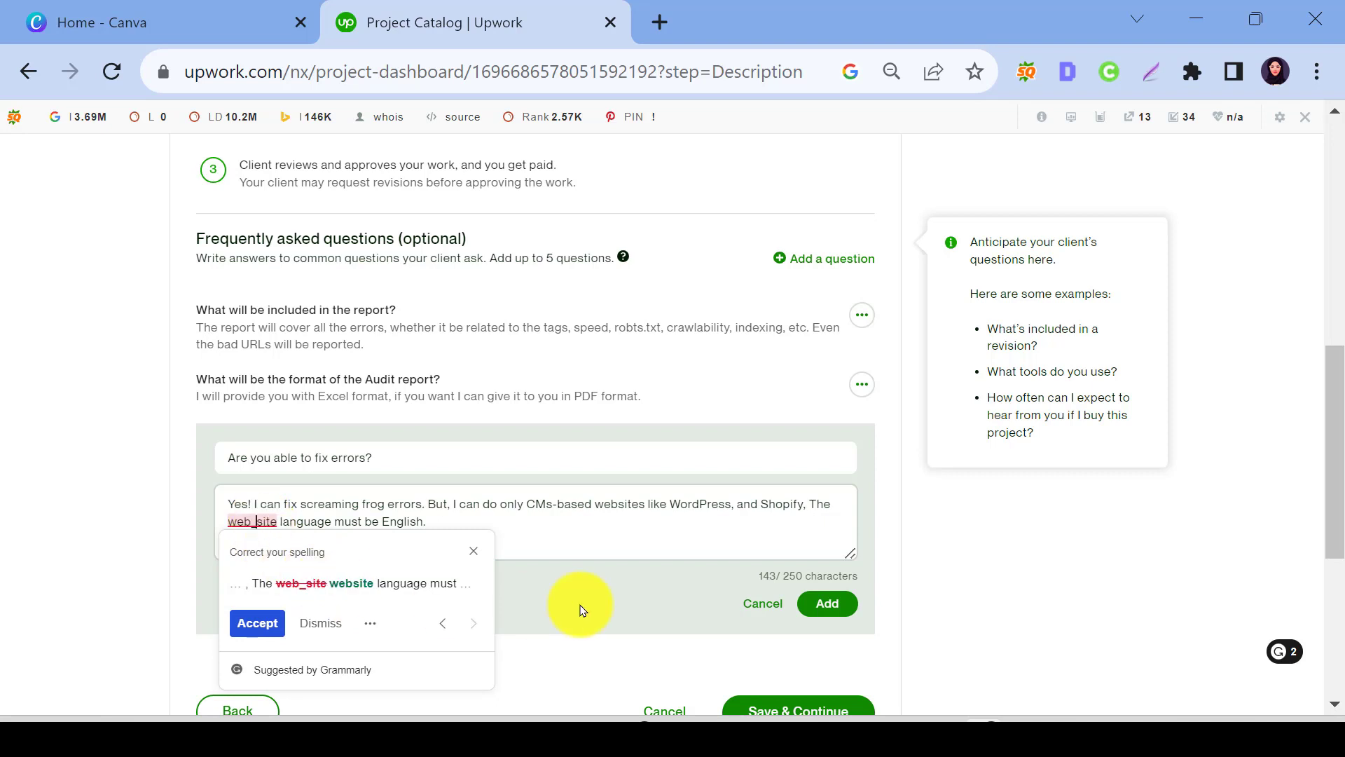
{"action": "key", "text": "BackSpace"}
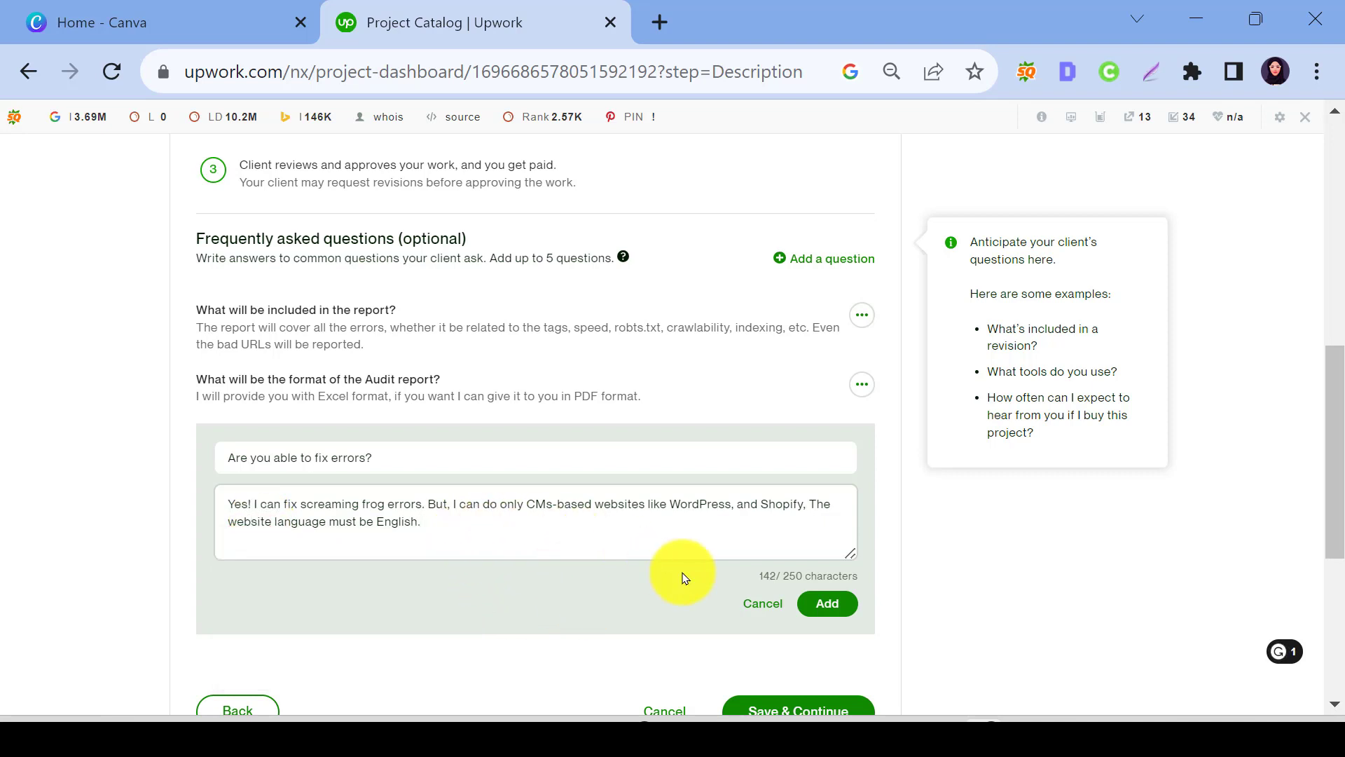
{"action": "left_click", "coordinate": [823, 606]}
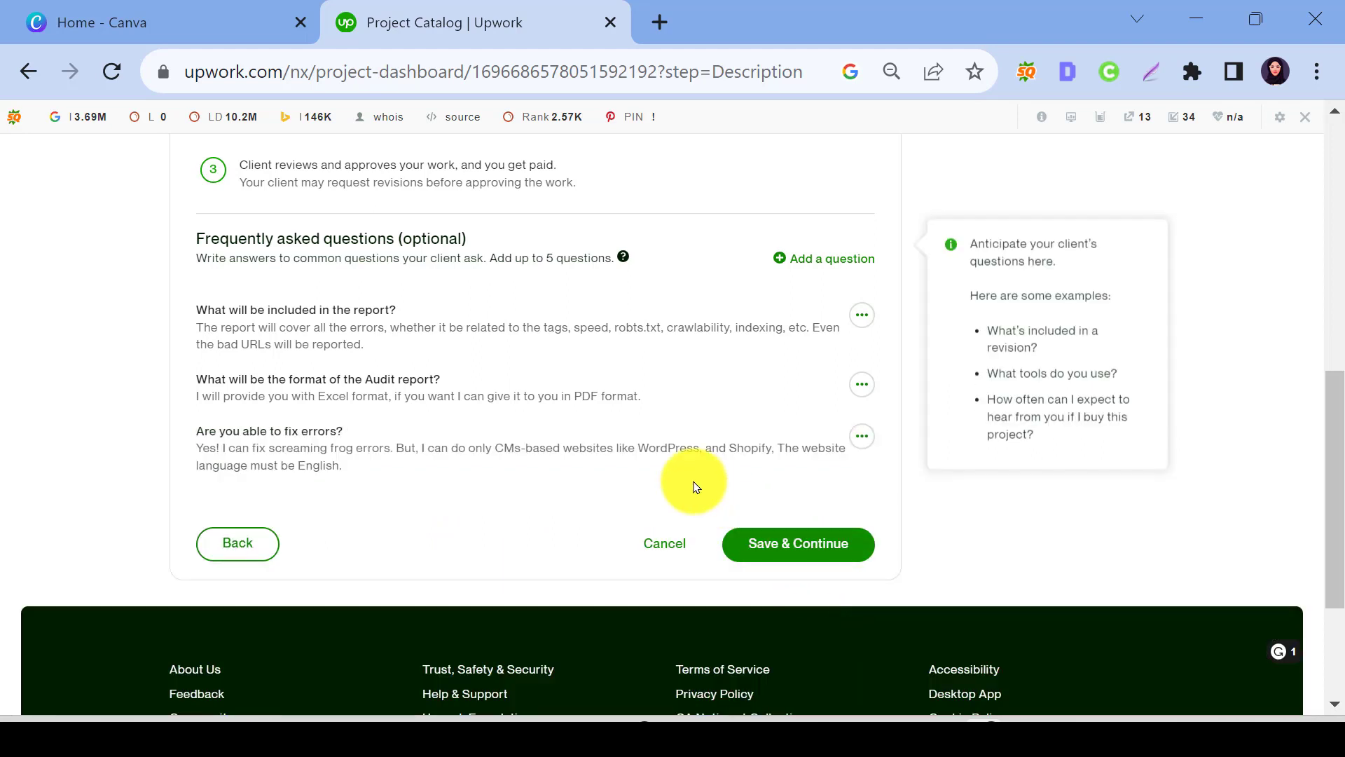
Step: Start a new FAQ with the question "Do you allow to audit coding website?"
{"action": "left_click", "coordinate": [790, 258]}
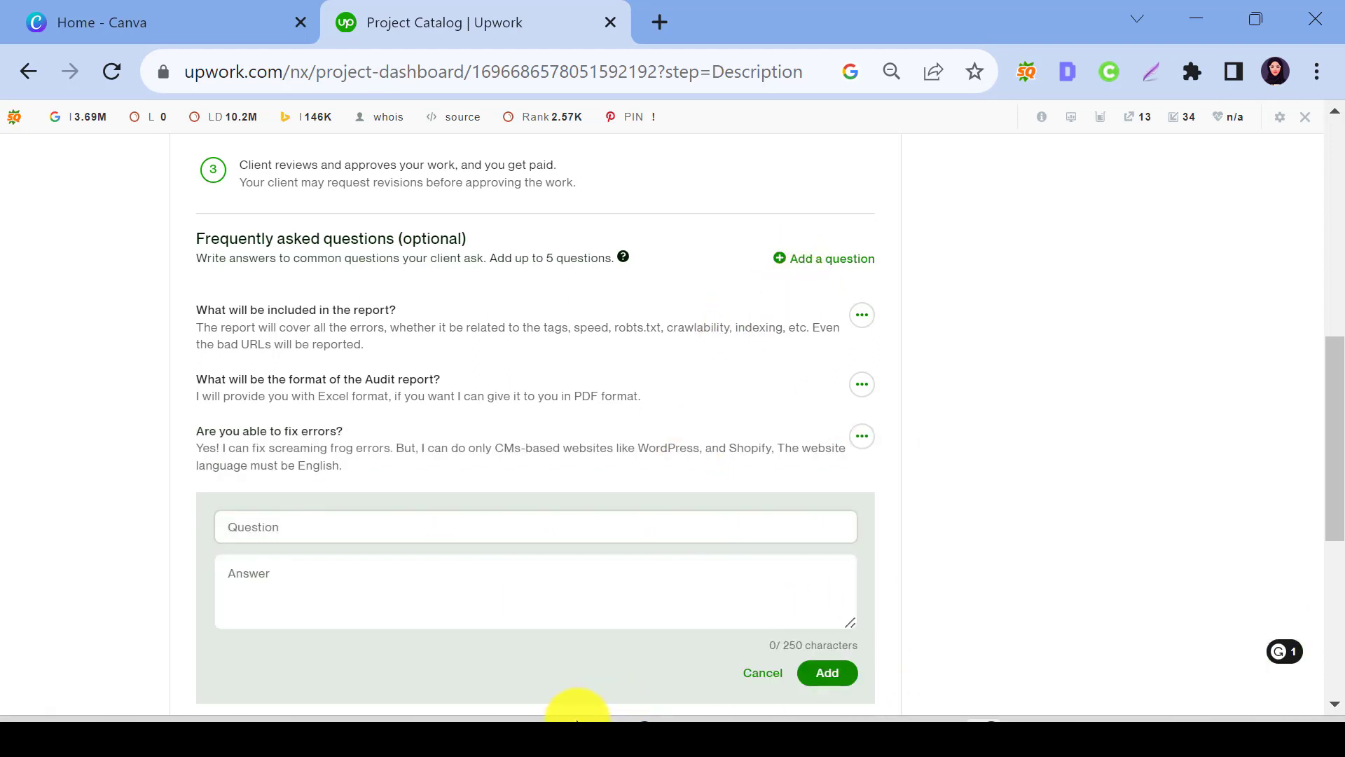
{"action": "type", "text": "Do you allow to audit coding web_site?"}
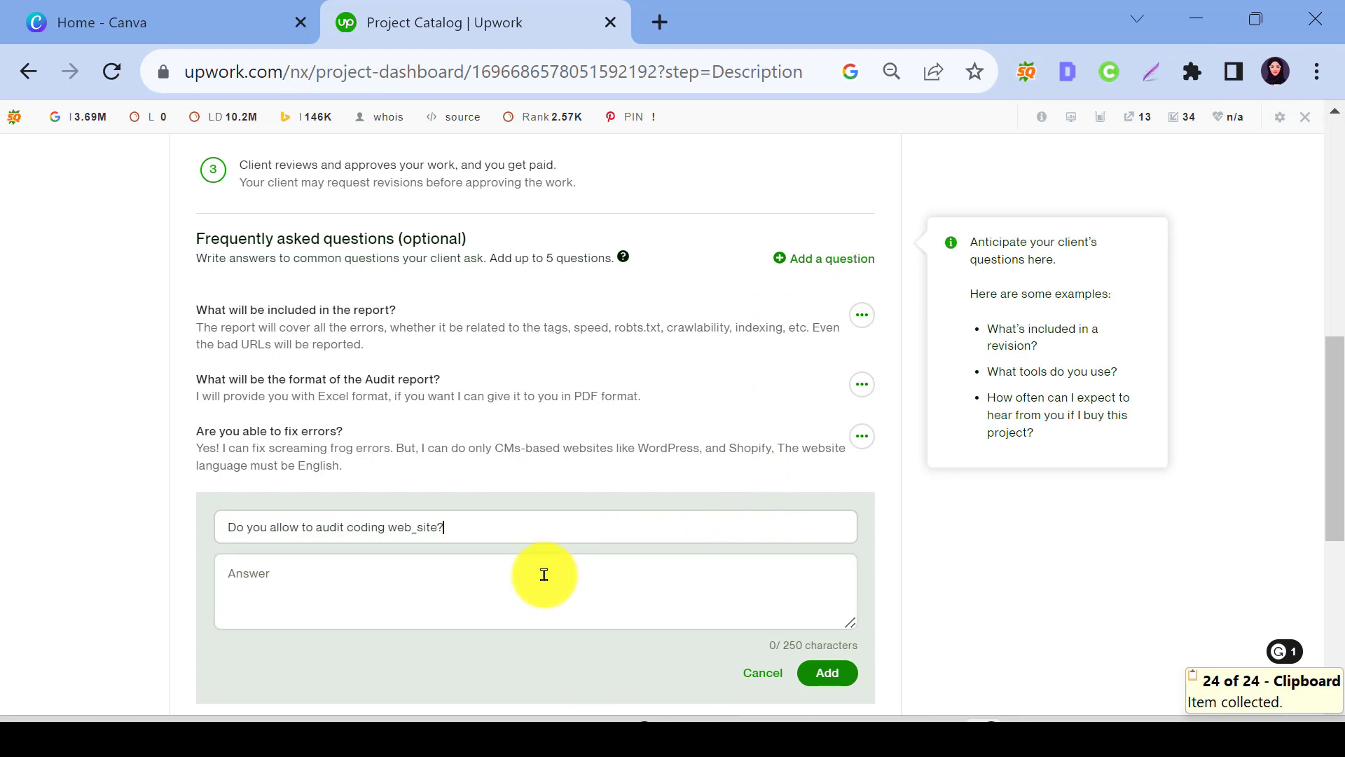
{"action": "left_click", "coordinate": [462, 594]}
{"action": "left_click", "coordinate": [417, 527]}
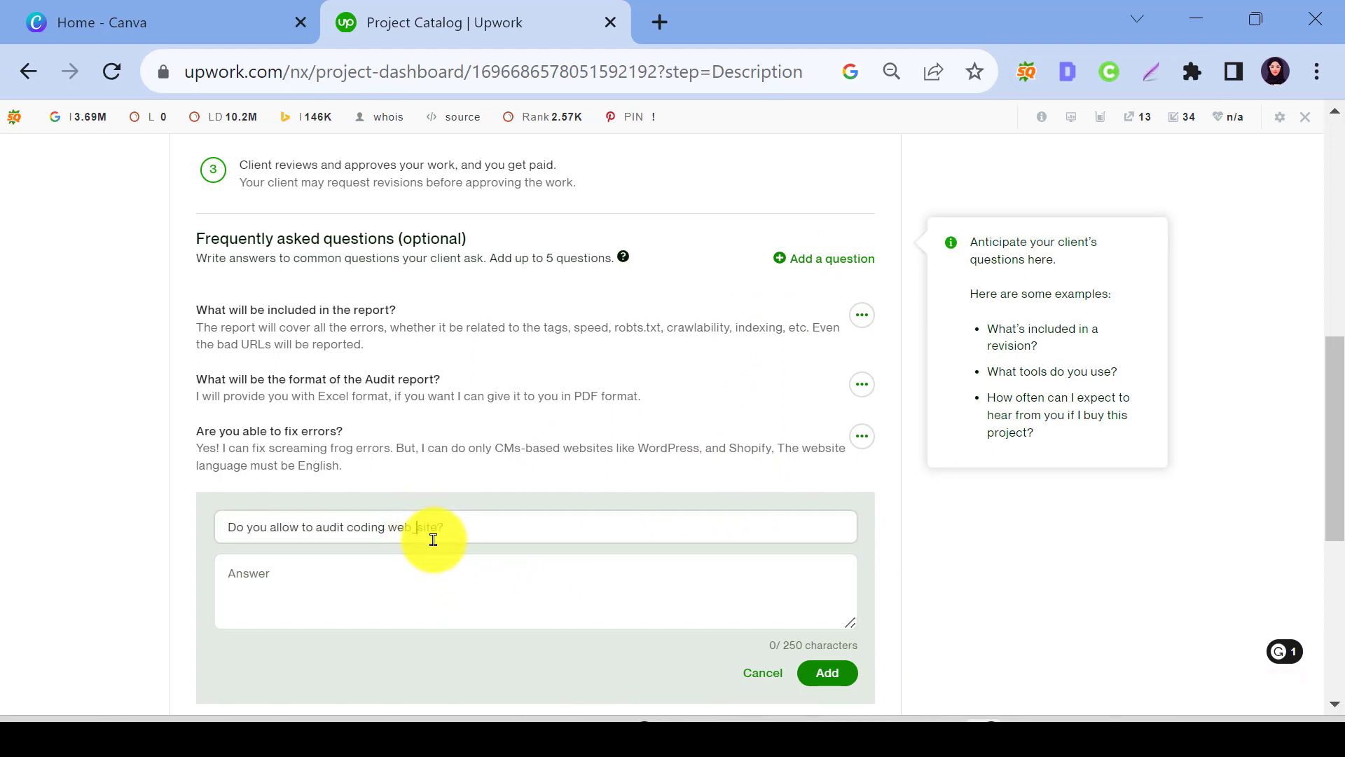
{"action": "key", "text": "BackSpace"}
{"action": "left_click", "coordinate": [469, 581]}
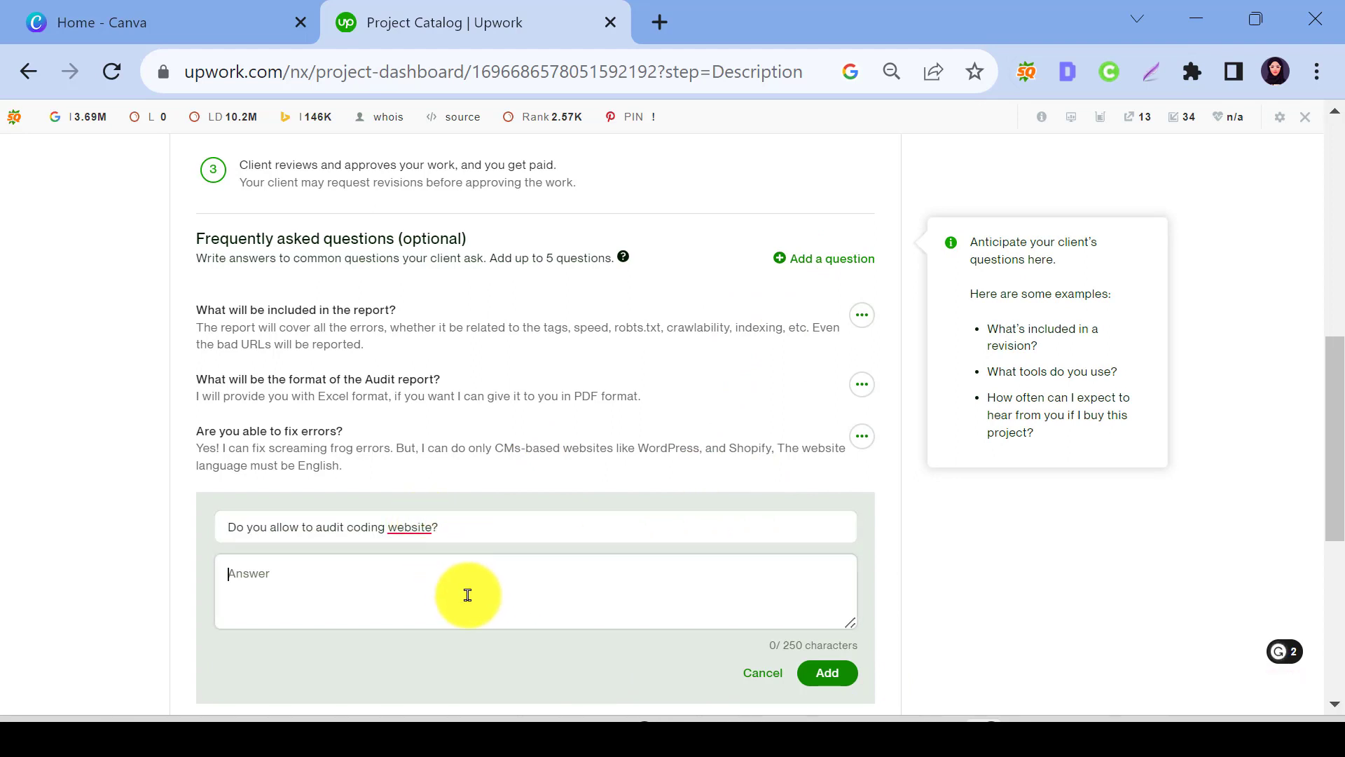
Step: Correct the new question's ending to the plural "websites?"
{"action": "mouse_move", "coordinate": [410, 533]}
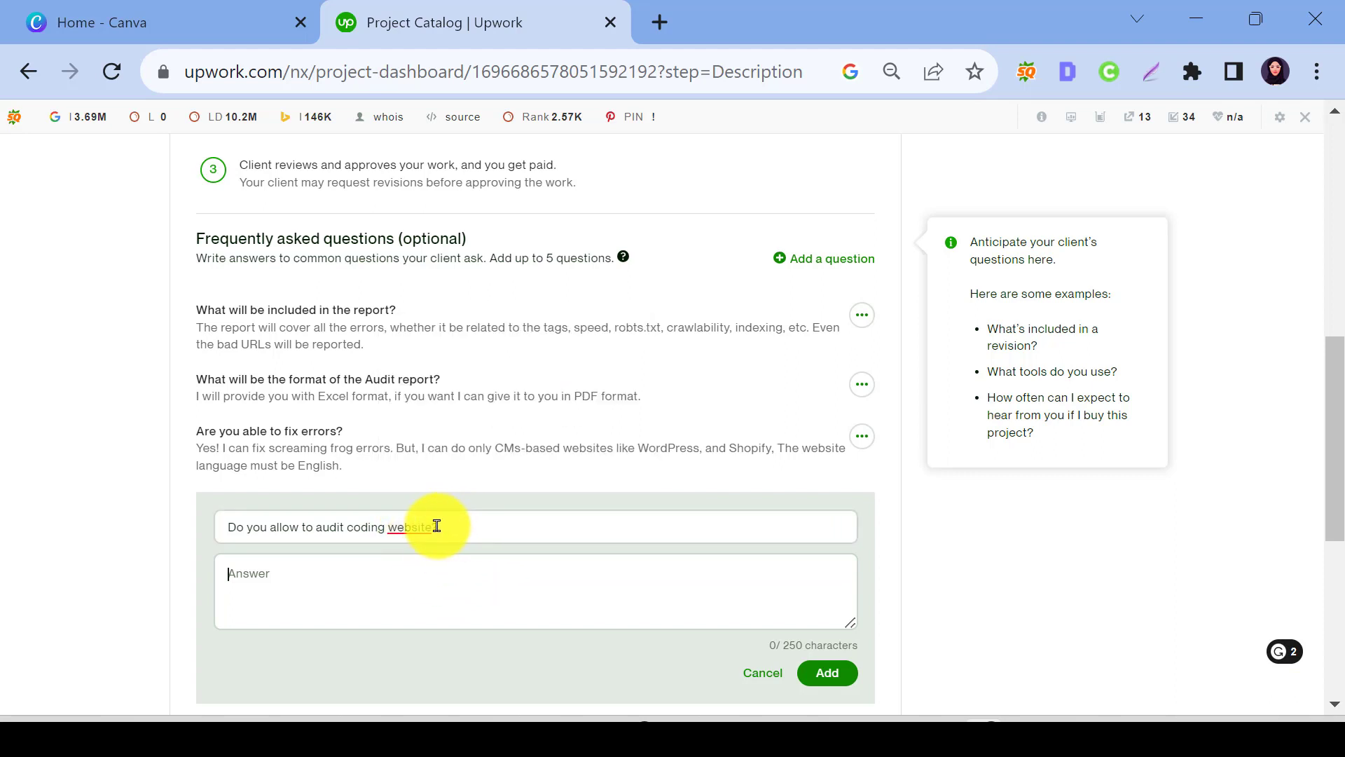
{"action": "left_click", "coordinate": [459, 540]}
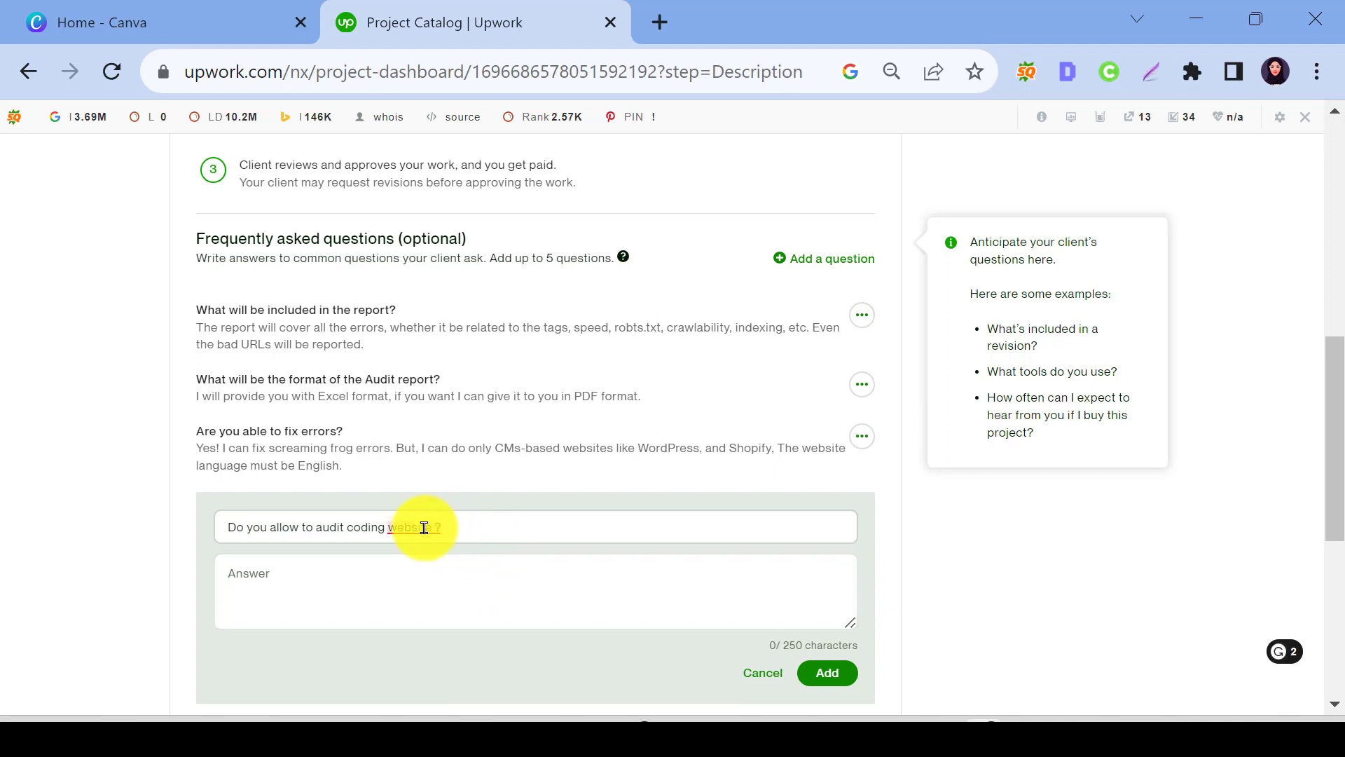
{"action": "mouse_move", "coordinate": [424, 528]}
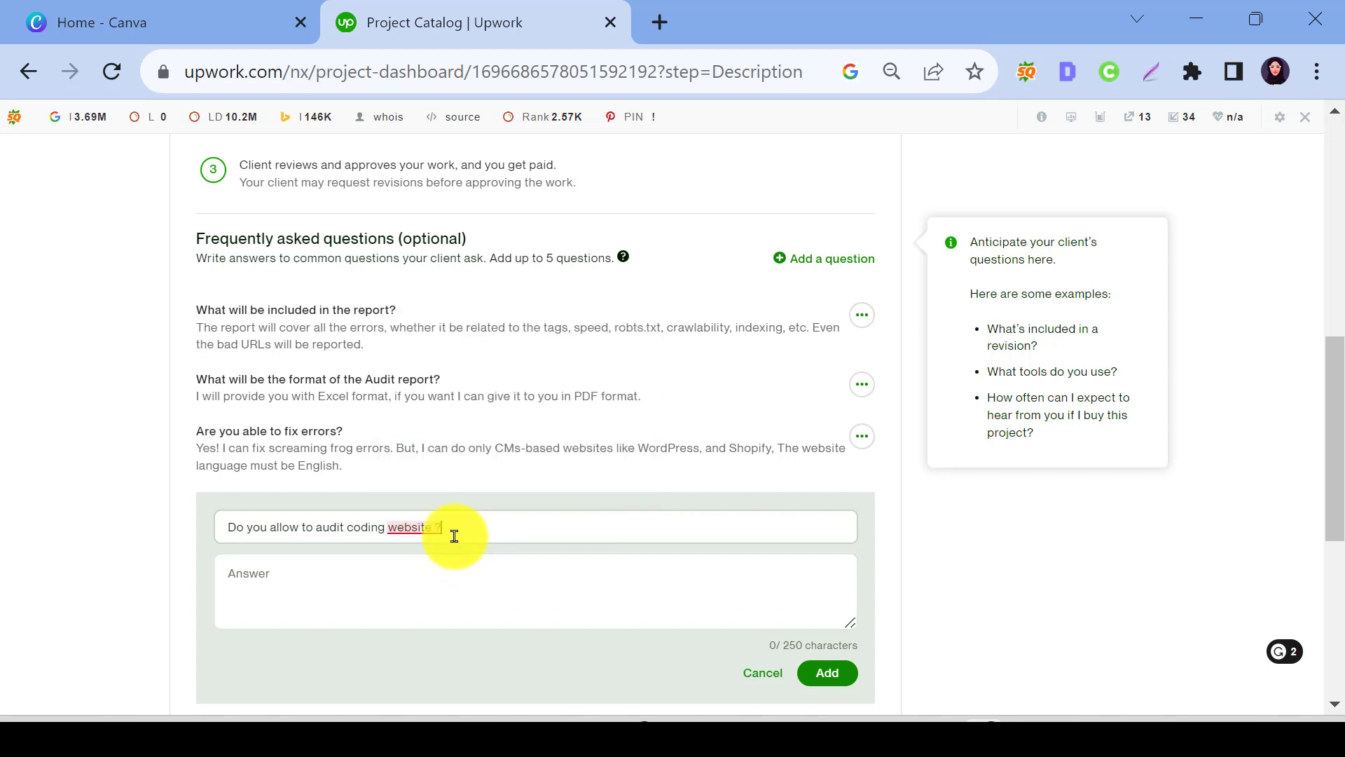
{"action": "key", "text": "BackSpace"}
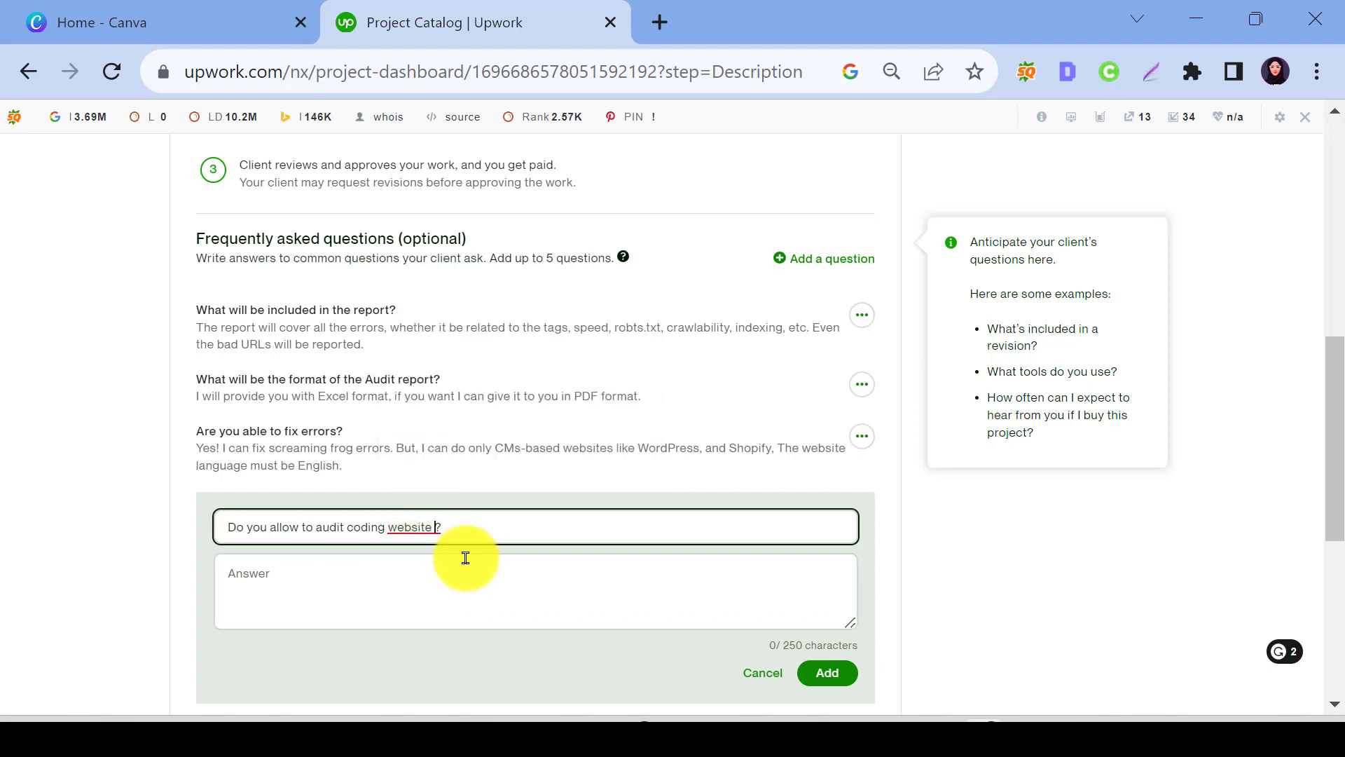
{"action": "left_click", "coordinate": [460, 586]}
{"action": "mouse_move", "coordinate": [409, 526]}
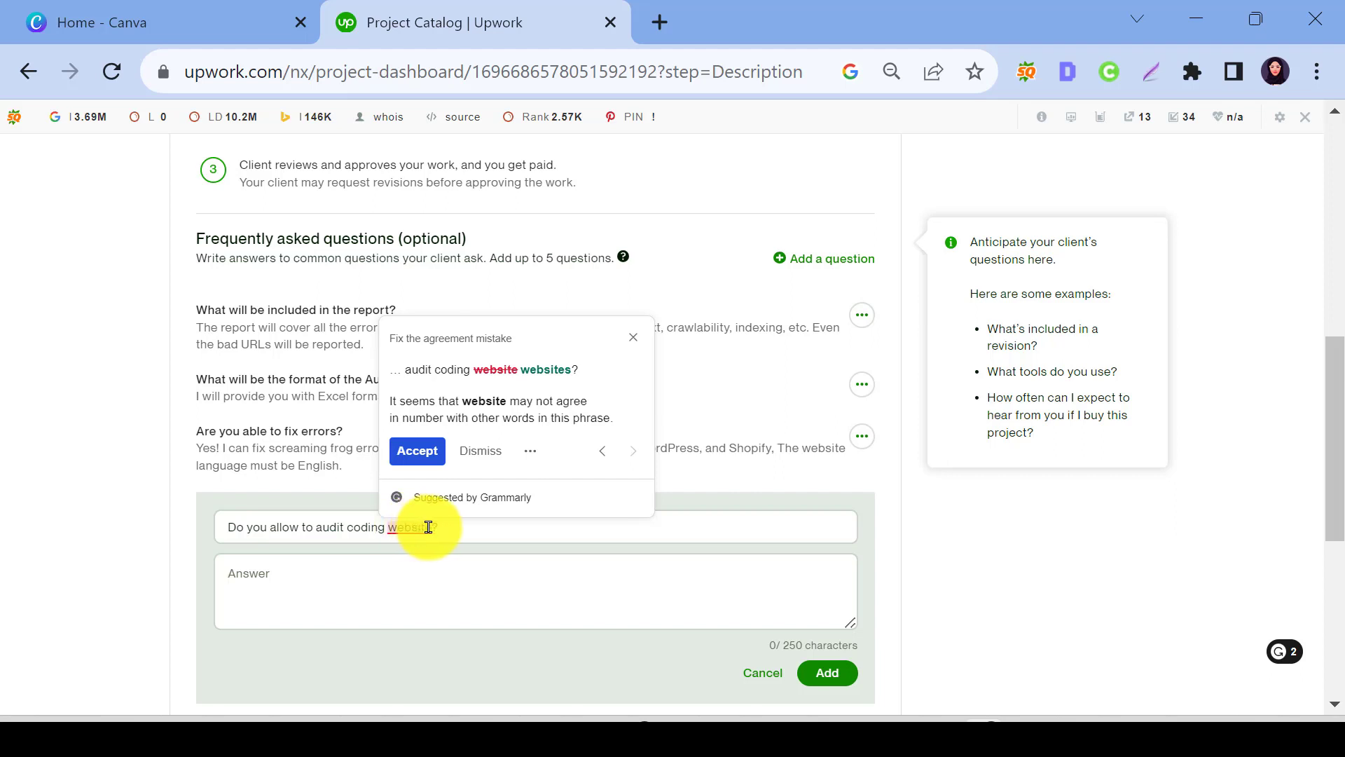
{"action": "left_click", "coordinate": [431, 527]}
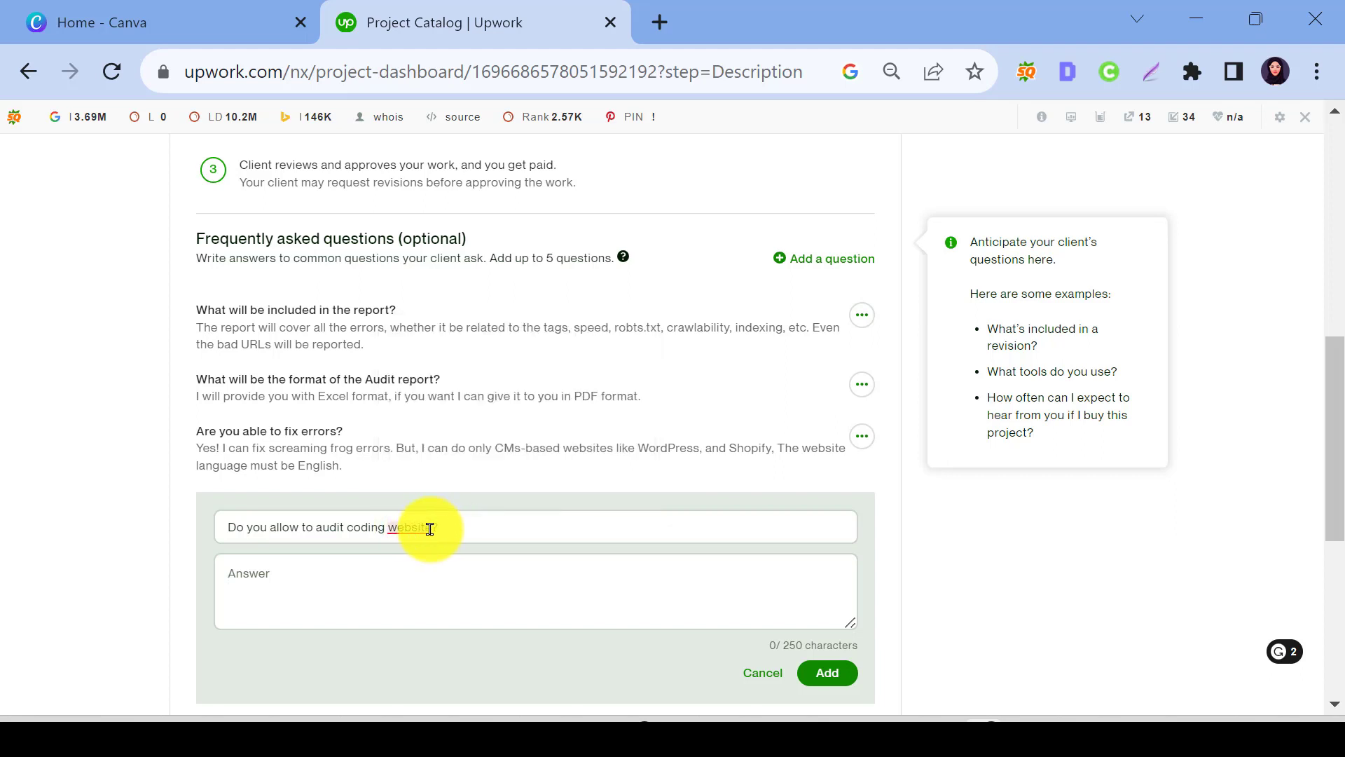
{"action": "type", "text": "s"}
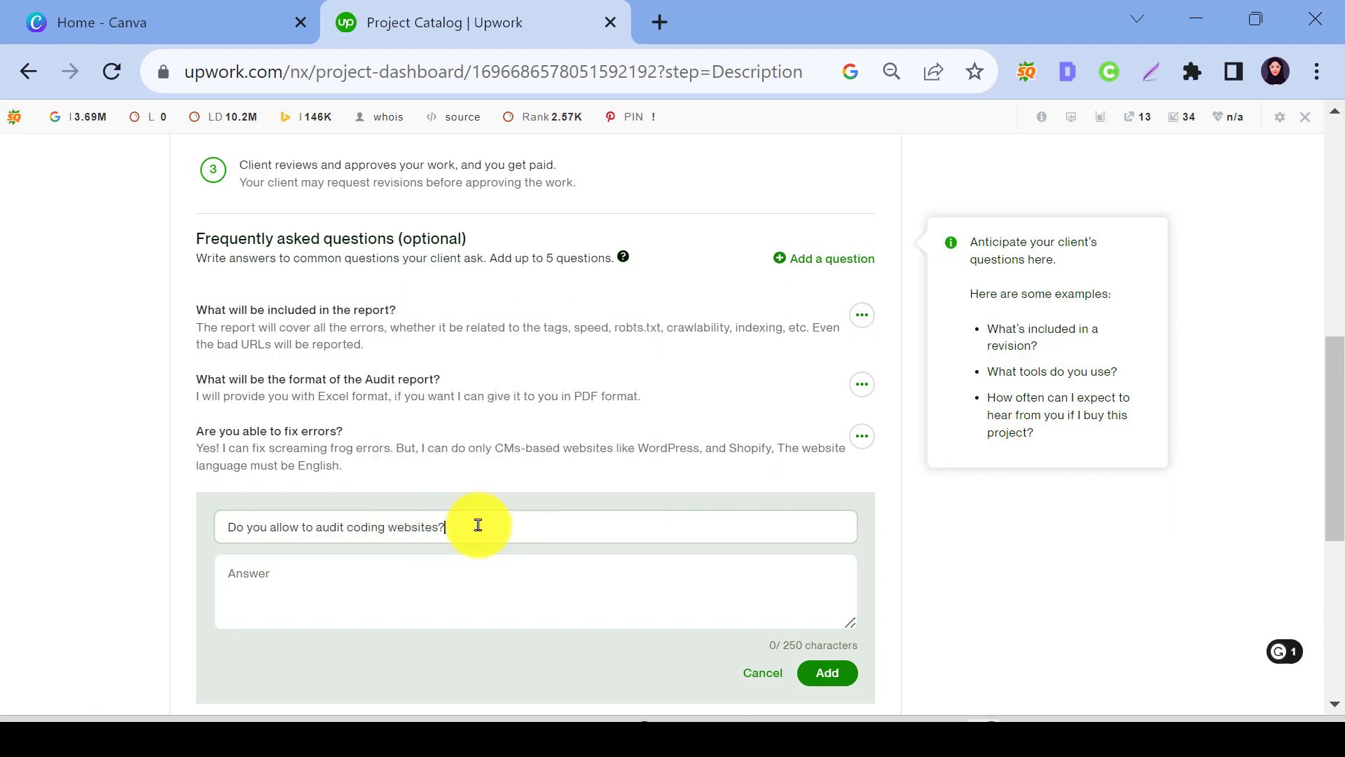
{"action": "left_click", "coordinate": [445, 588]}
Step: Answer yes, but without fixing errors in coding websites like HTML, CSS, Javascript, React, only giving the report sheet, and add the FAQ
{"action": "mouse_move", "coordinate": [294, 529]}
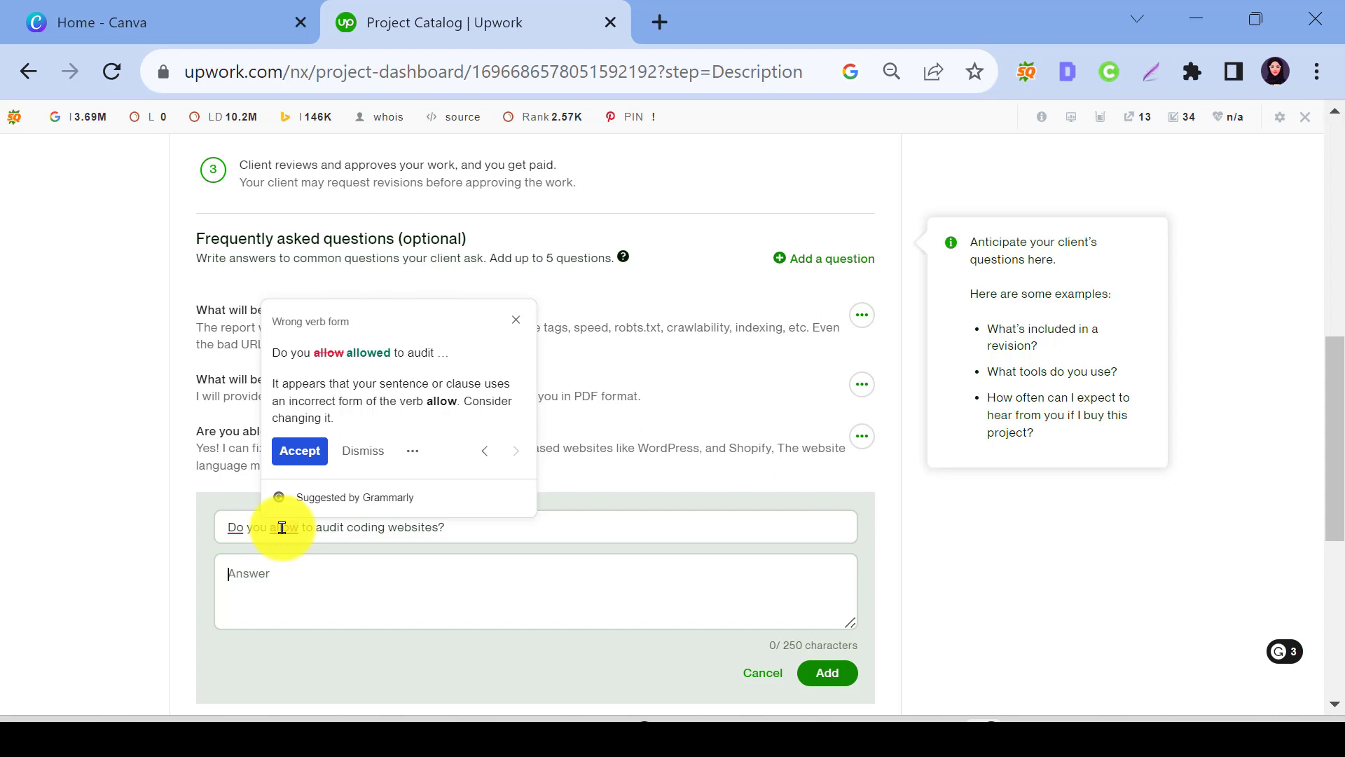
{"action": "mouse_move", "coordinate": [236, 532]}
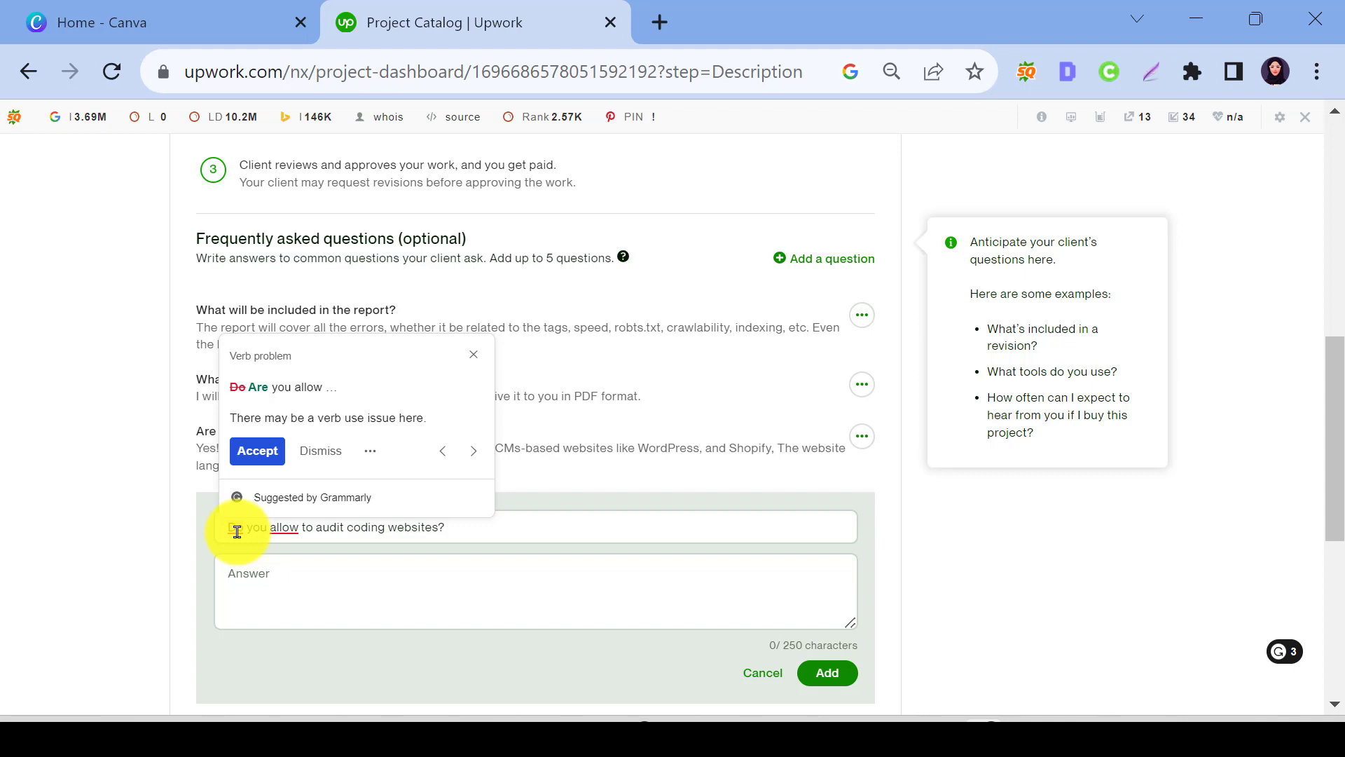
{"action": "mouse_move", "coordinate": [280, 529]}
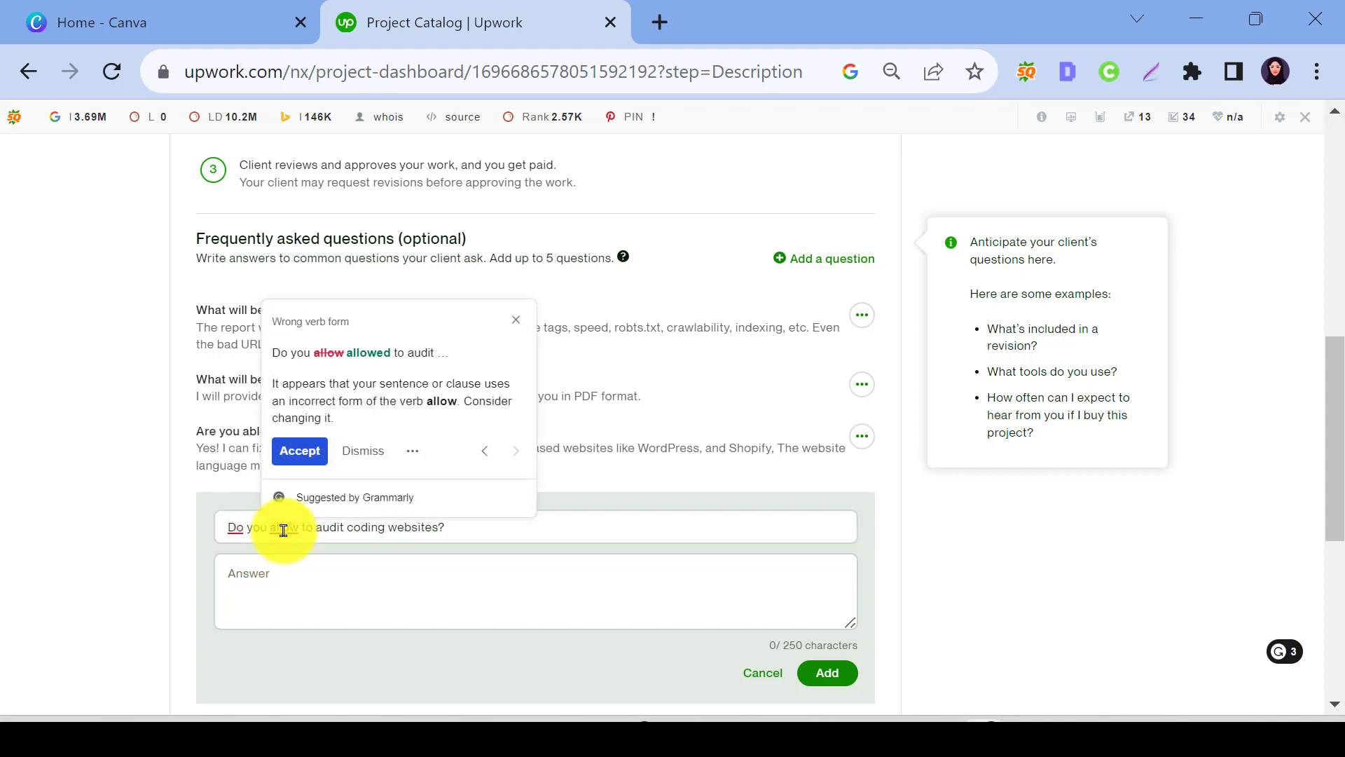
{"action": "left_click", "coordinate": [373, 590]}
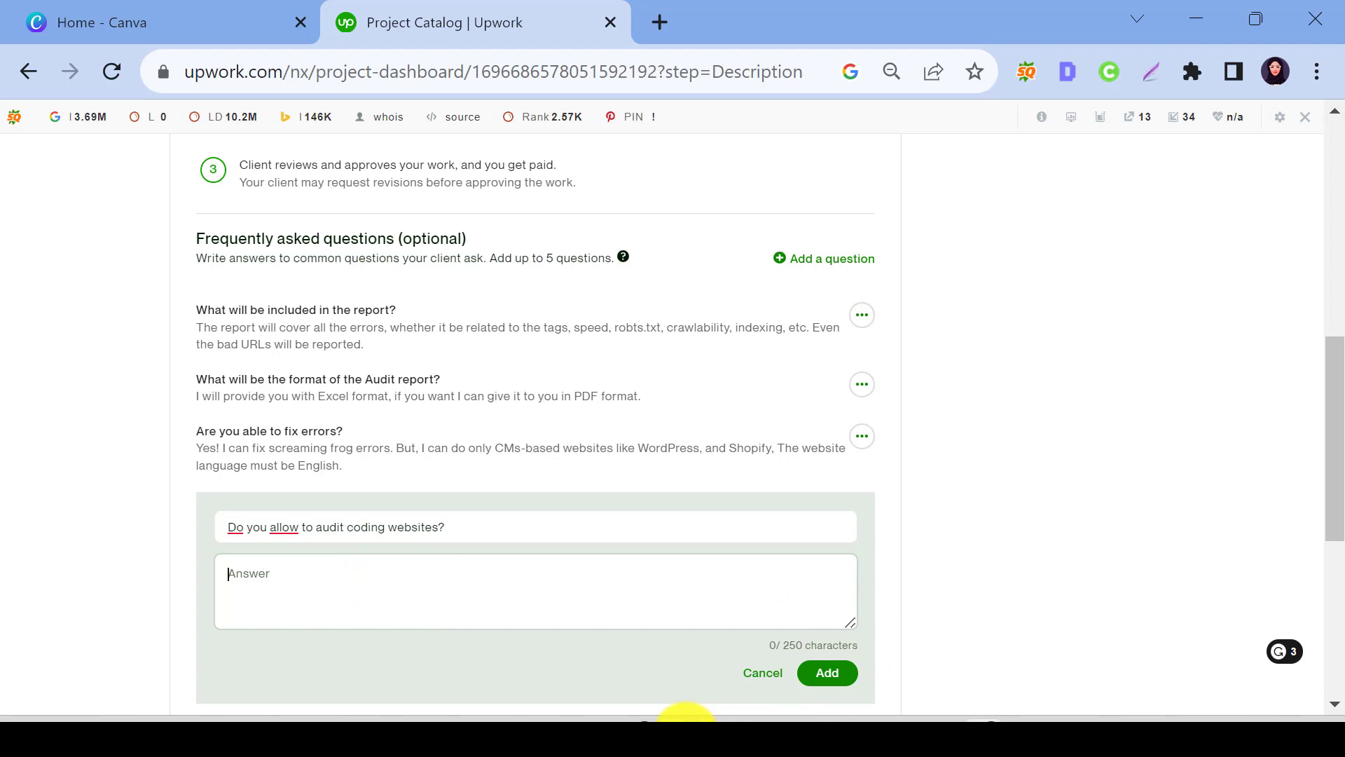
{"action": "type", "text": "Yes! But, I can not fix errors in coding websites like HTML, CSS, Javascript, React, etc. You have to hire someone if you want to fix errors. I only can give you the report sheet"}
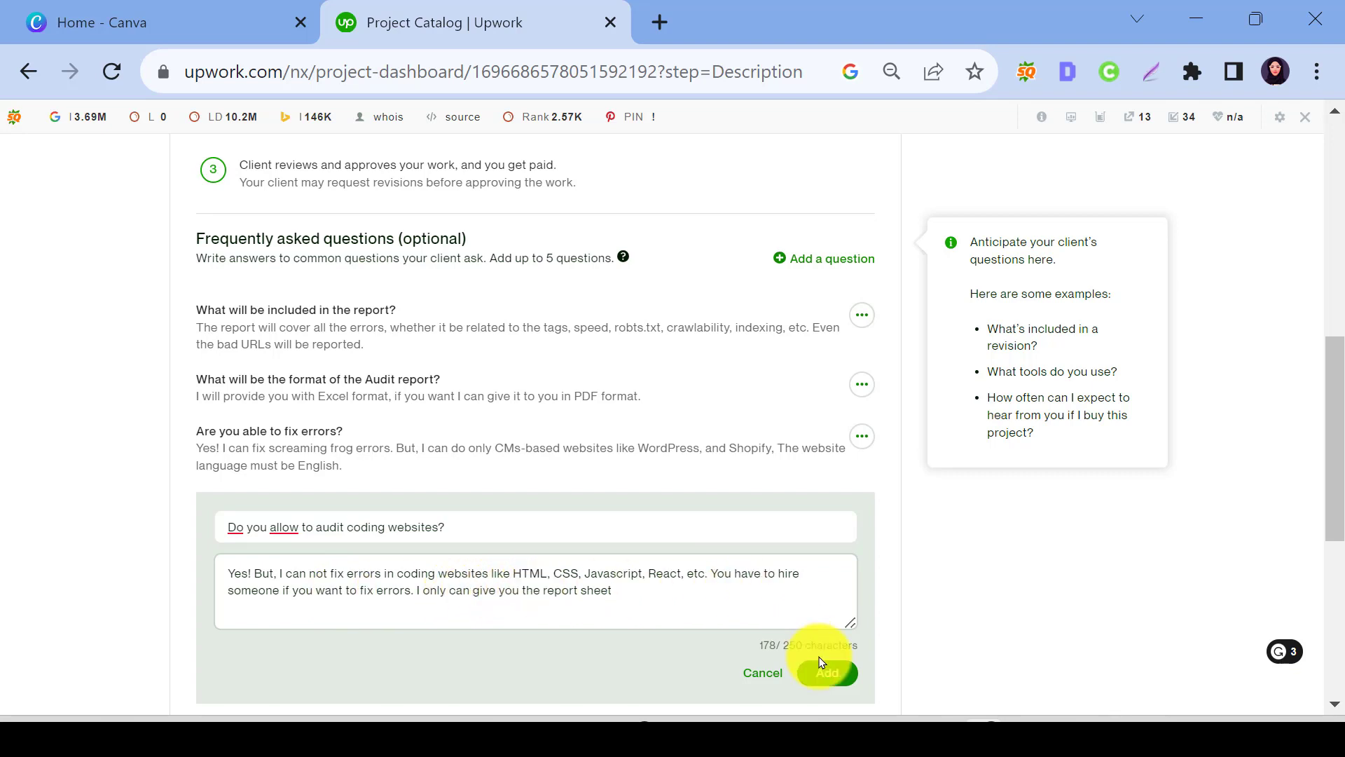
{"action": "left_click", "coordinate": [828, 672]}
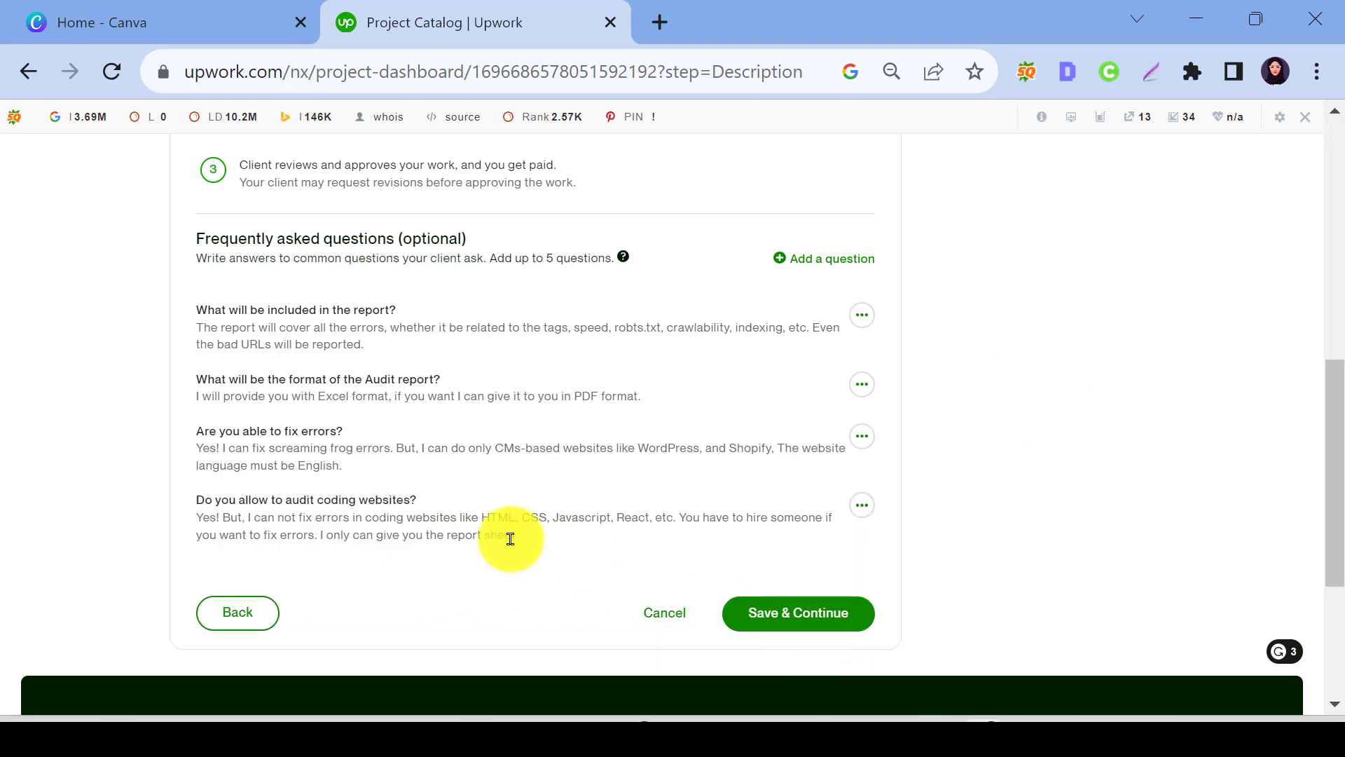
Step: Review the project summary and the FAQs, and try to save the description and continue
{"action": "scroll", "coordinate": [511, 536], "scroll_direction": "up", "scroll_amount": 10}
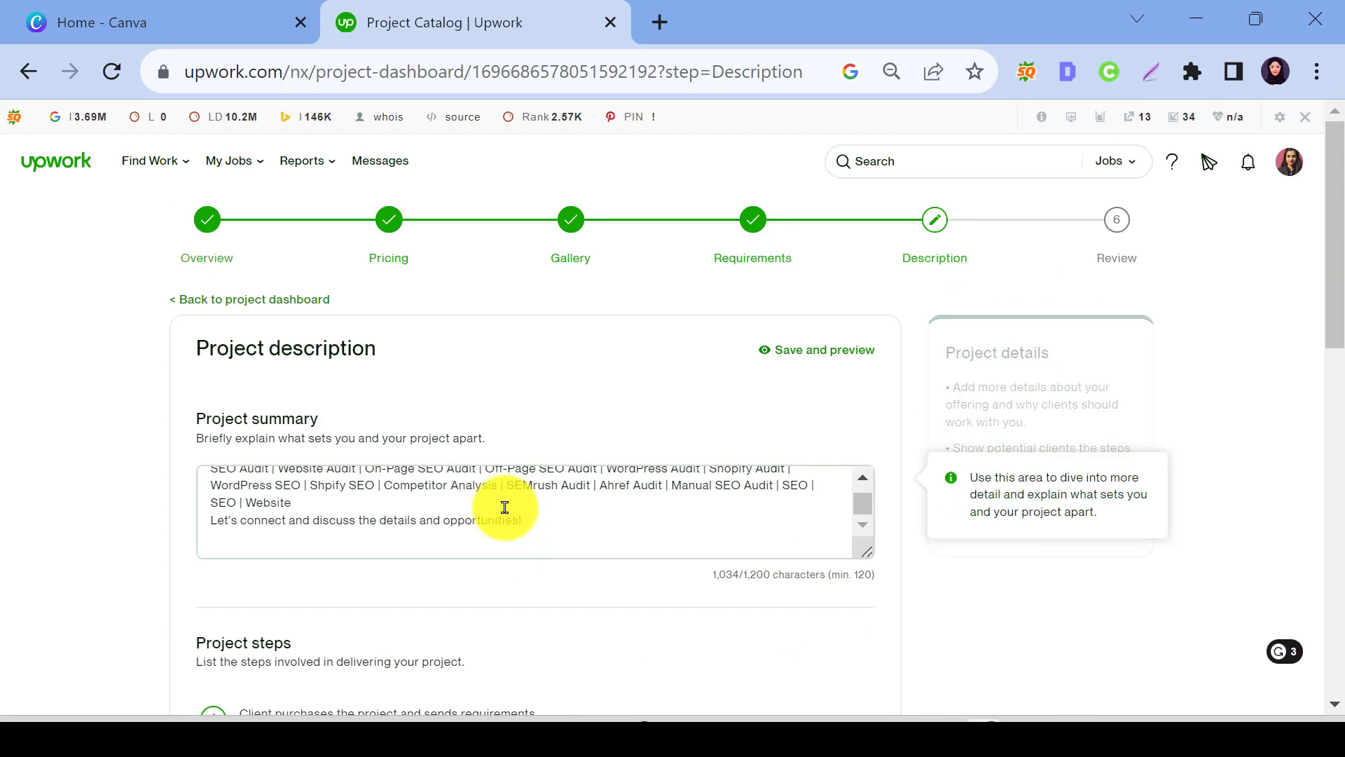
{"action": "mouse_move", "coordinate": [861, 510]}
{"action": "left_mouse_down"}
{"action": "mouse_move", "coordinate": [866, 499]}
{"action": "mouse_move", "coordinate": [864, 511]}
{"action": "left_mouse_up"}
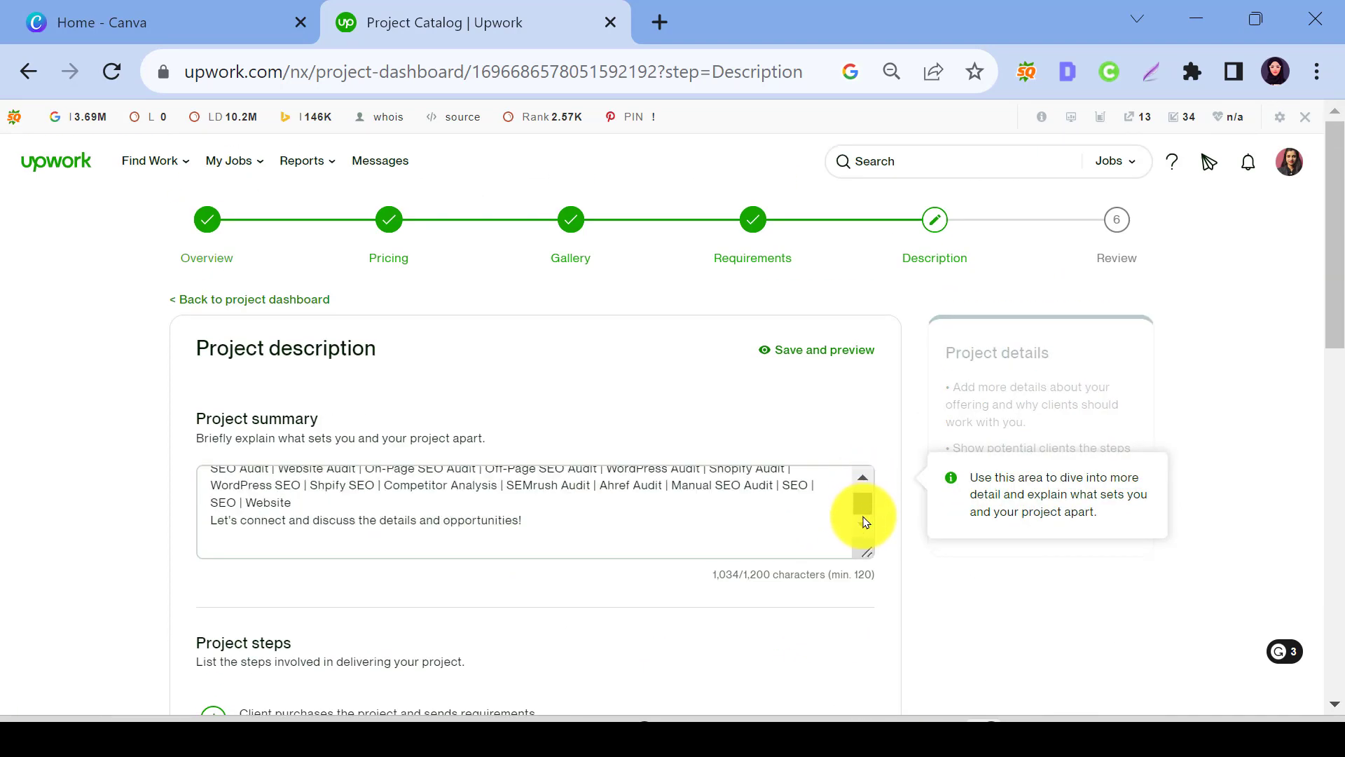
{"action": "scroll", "coordinate": [498, 526], "scroll_direction": "down", "scroll_amount": 6}
{"action": "scroll", "coordinate": [507, 533], "scroll_direction": "down", "scroll_amount": 7}
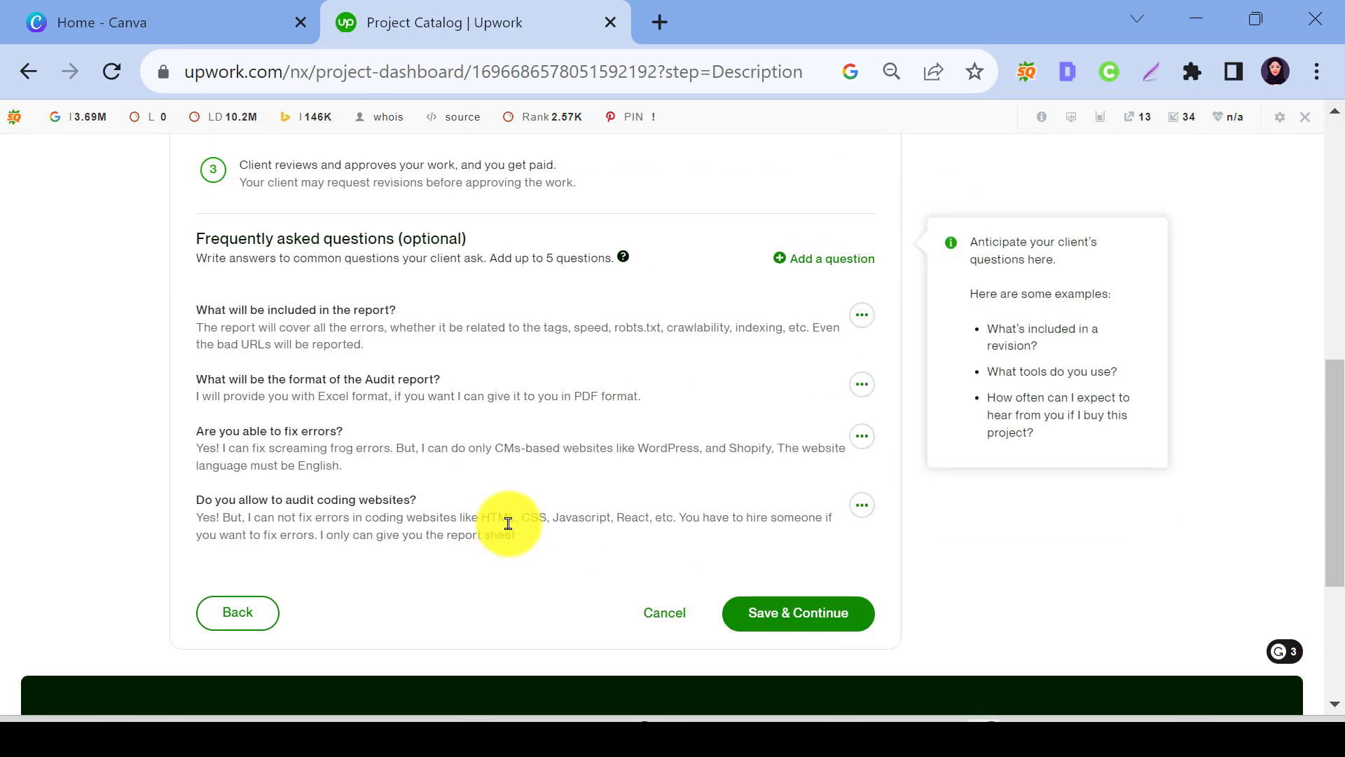
{"action": "scroll", "coordinate": [507, 498], "scroll_direction": "up", "scroll_amount": 6}
{"action": "scroll", "coordinate": [510, 491], "scroll_direction": "up", "scroll_amount": 5}
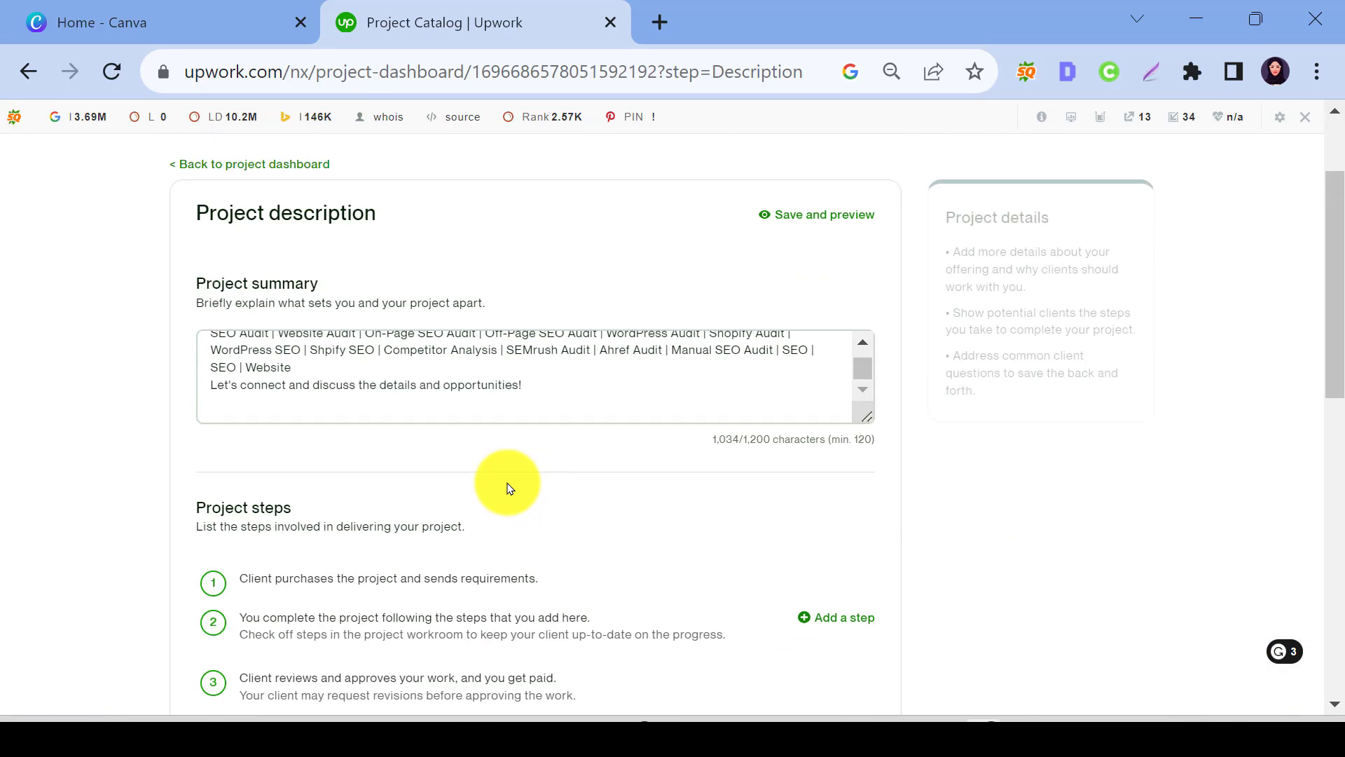
{"action": "scroll", "coordinate": [510, 488], "scroll_direction": "down", "scroll_amount": 9}
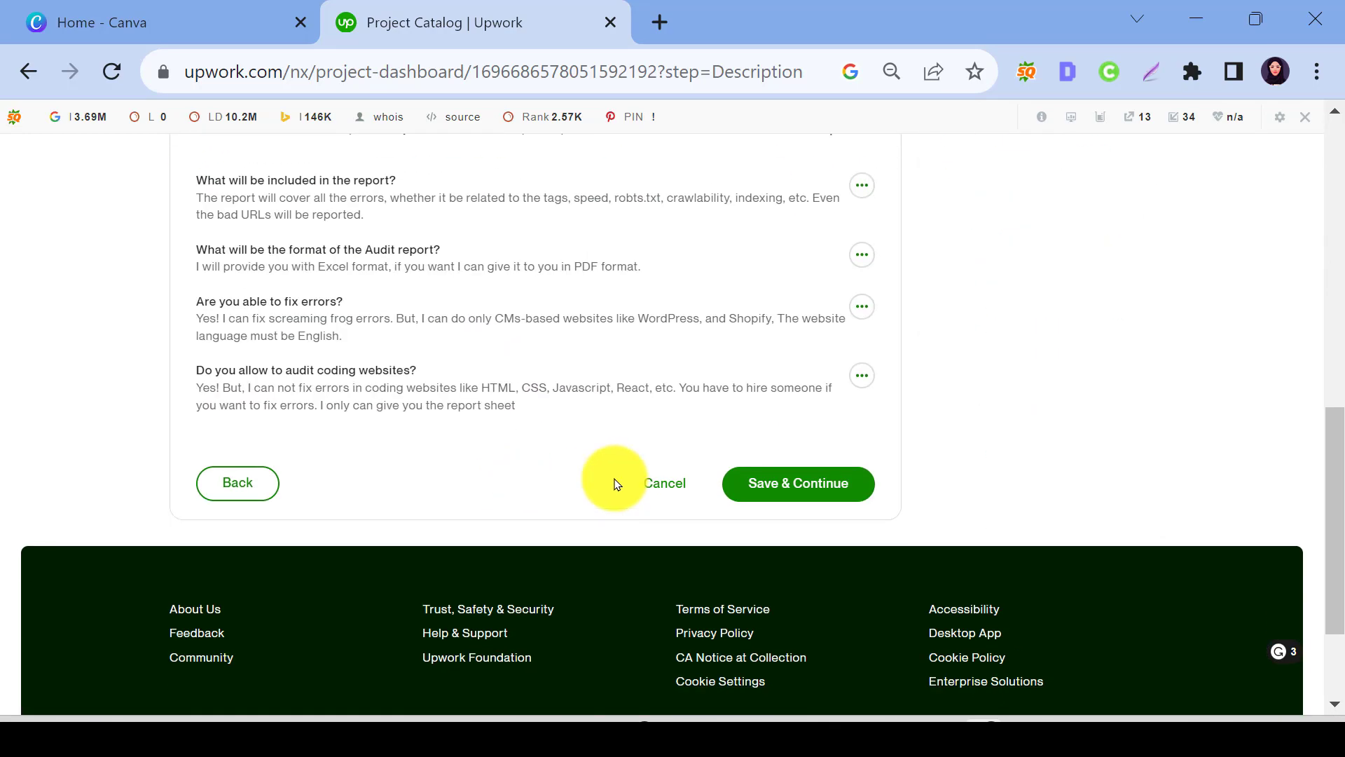
{"action": "left_click", "coordinate": [775, 482]}
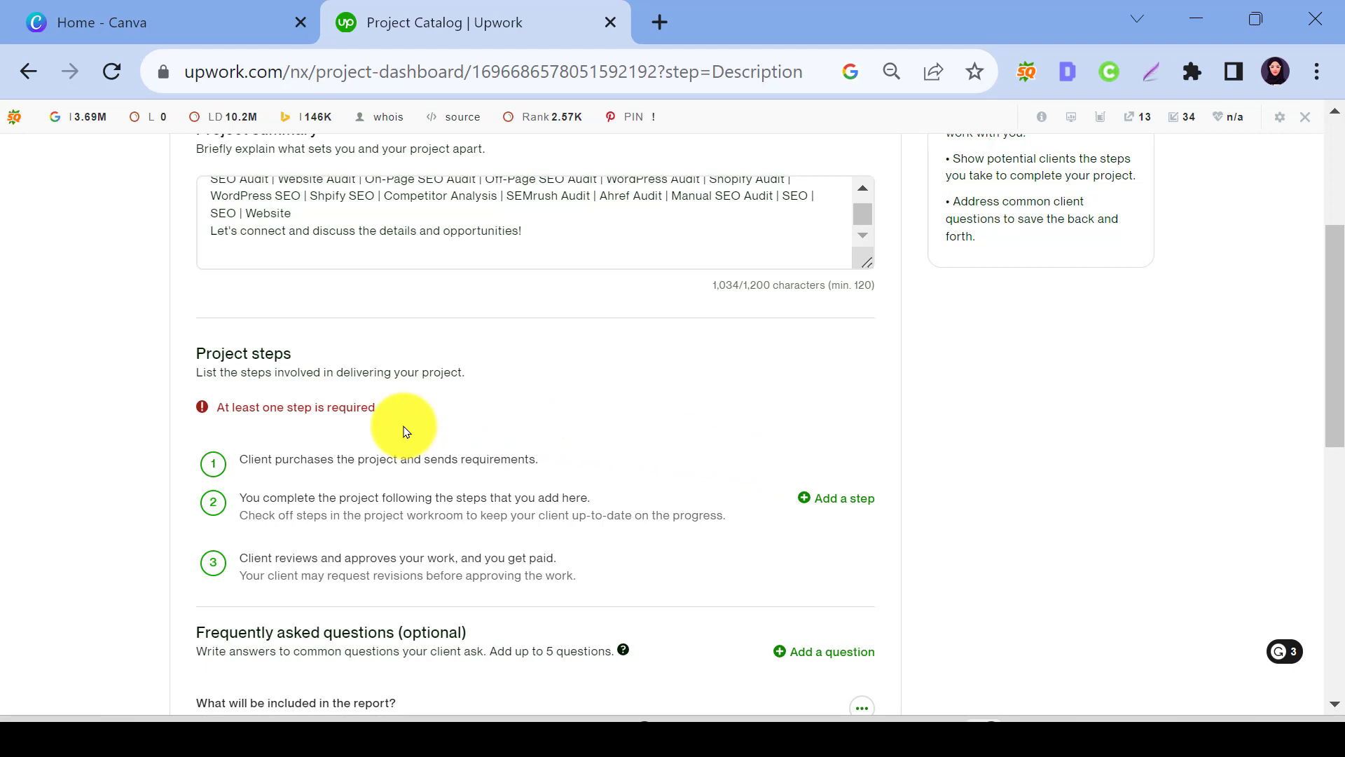
Step: Add the project step "Audit your website" with the description "I will provide you SEO Audit report"
{"action": "left_click", "coordinate": [834, 499]}
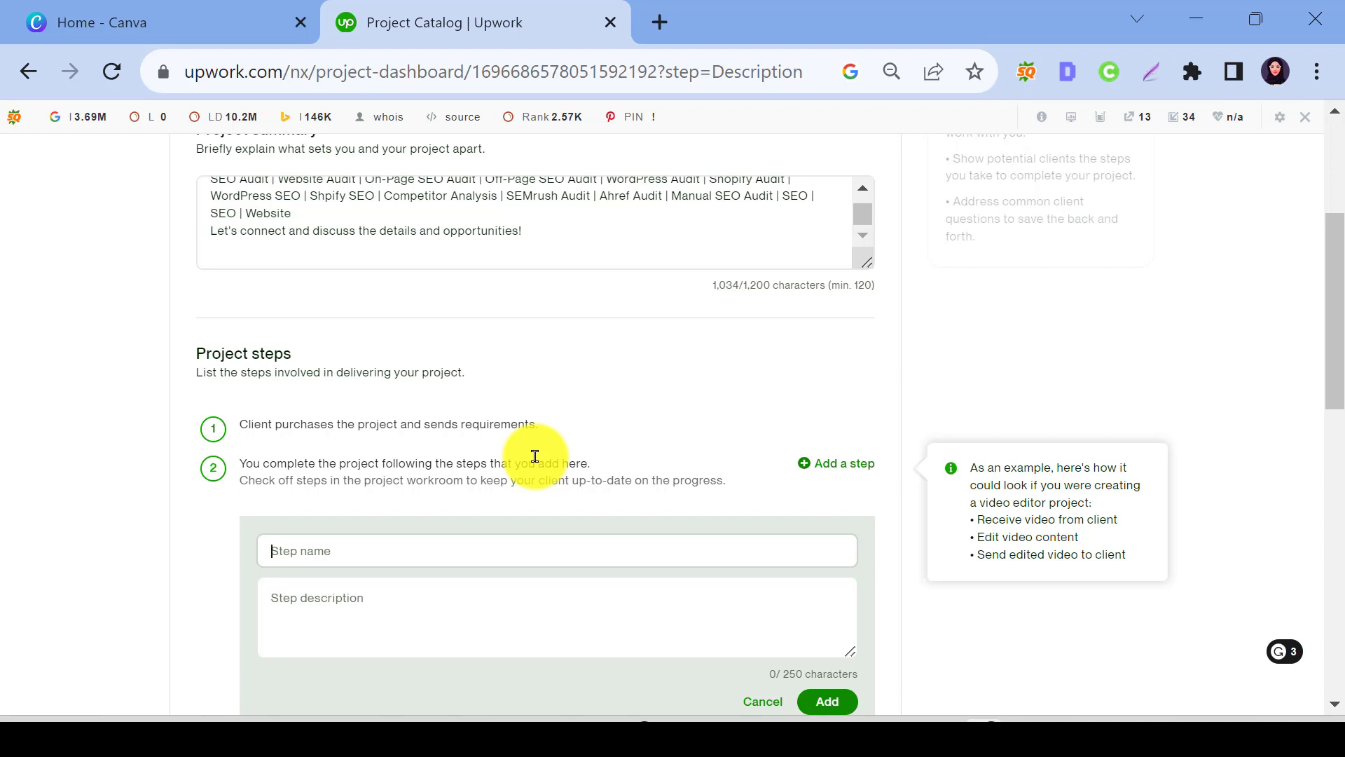
{"action": "left_click", "coordinate": [589, 412]}
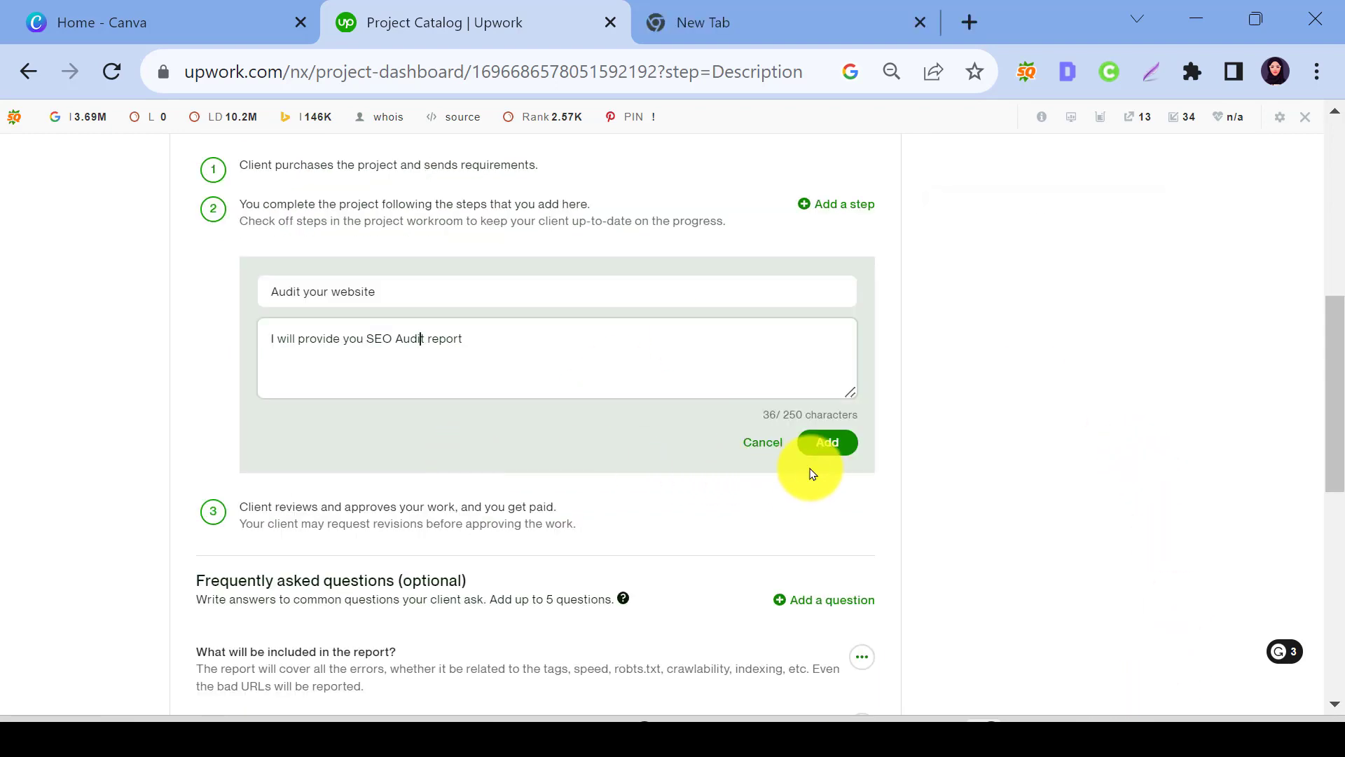
{"action": "left_click", "coordinate": [830, 448]}
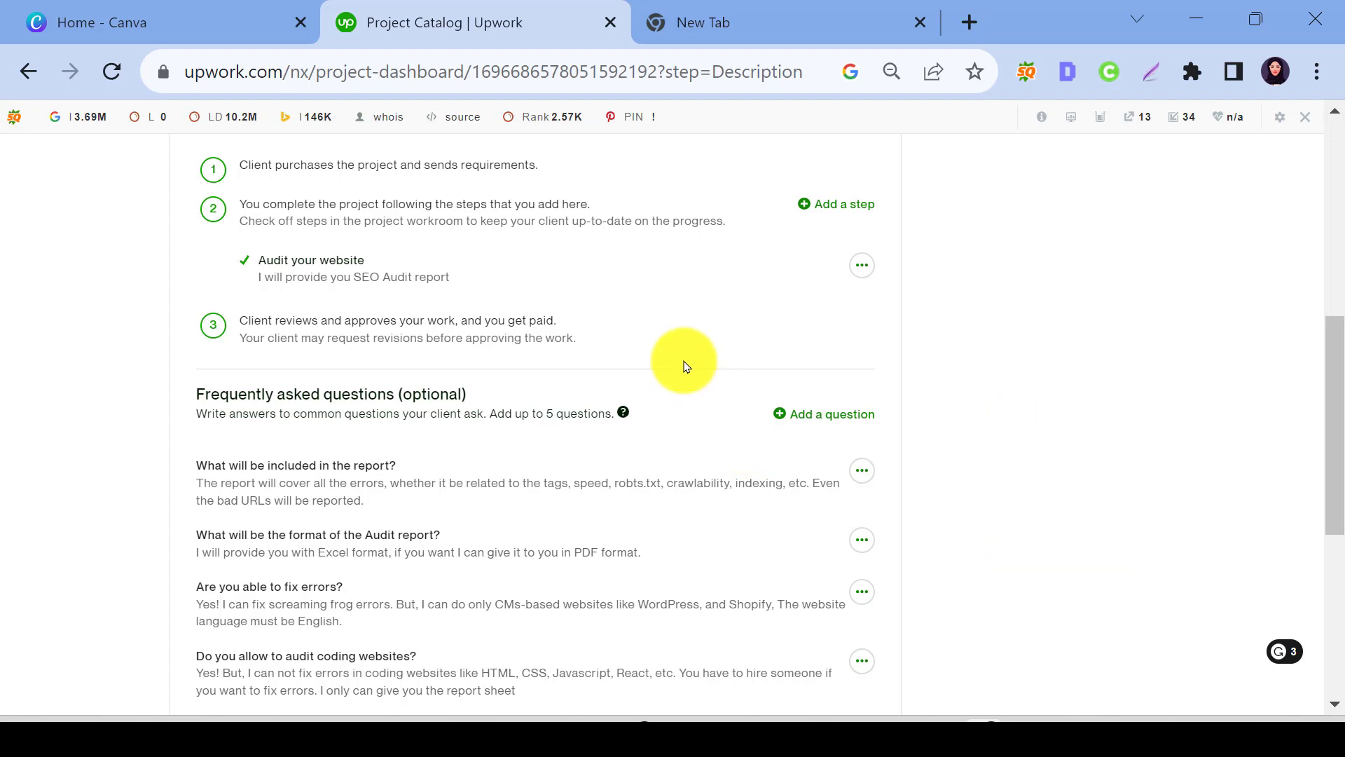
{"action": "scroll", "coordinate": [686, 366], "scroll_direction": "up", "scroll_amount": 2}
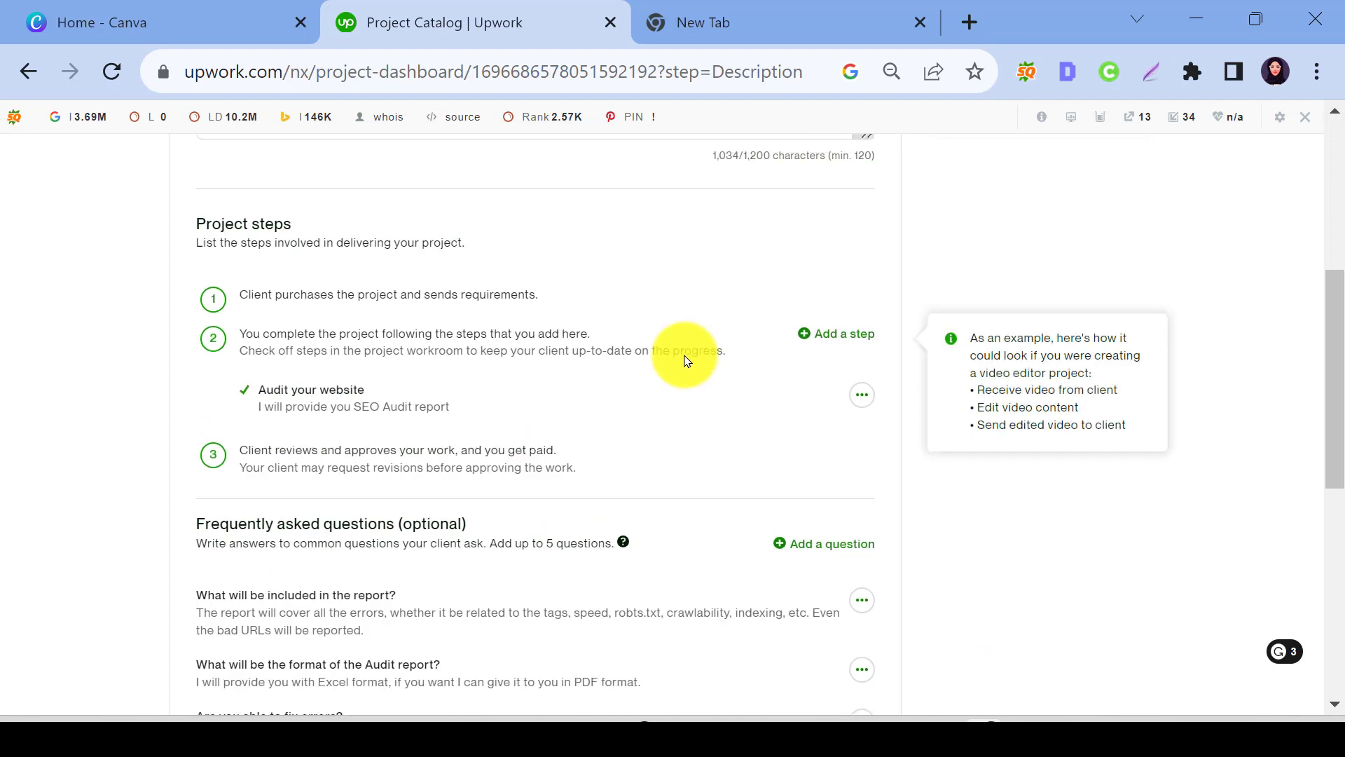
{"action": "scroll", "coordinate": [686, 361], "scroll_direction": "up", "scroll_amount": 5}
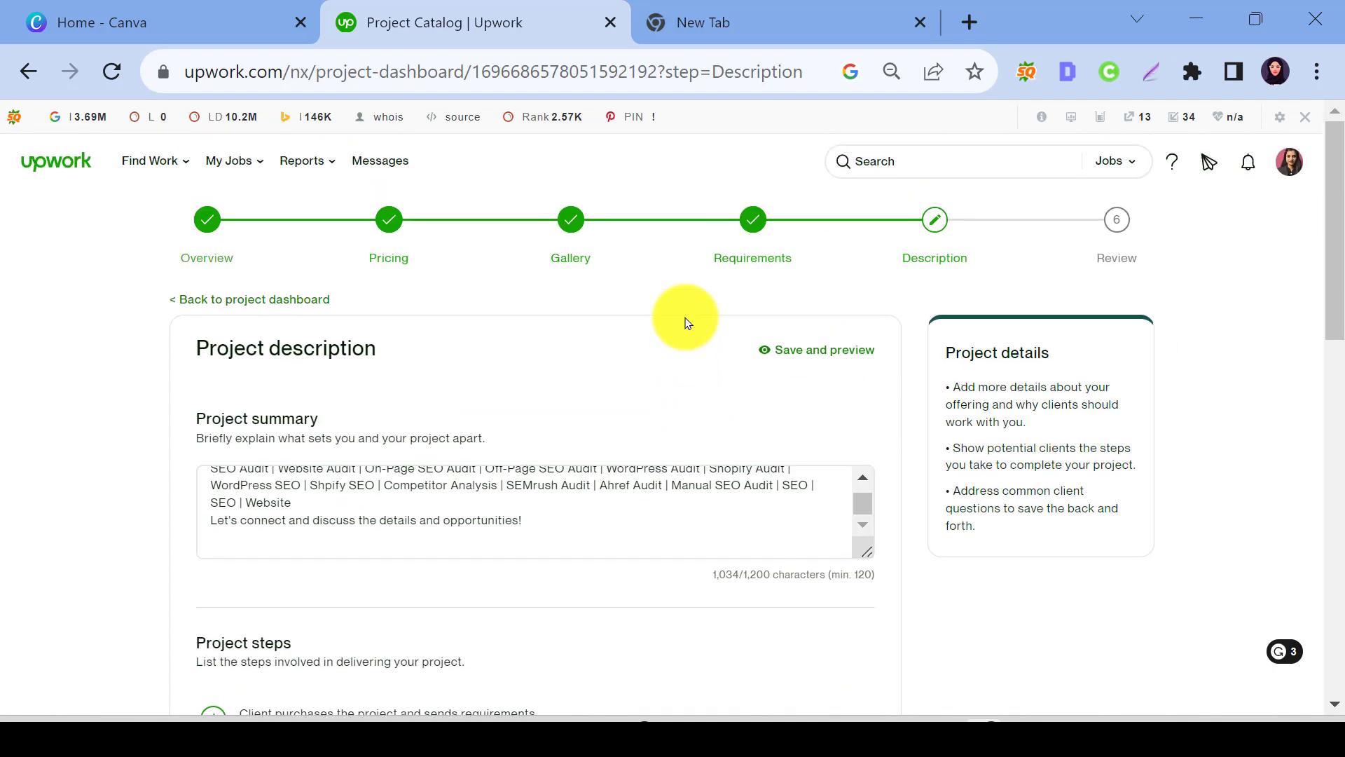
Step: Save the completed project description and continue to the final review stage
{"action": "scroll", "coordinate": [686, 323], "scroll_direction": "down", "scroll_amount": 12}
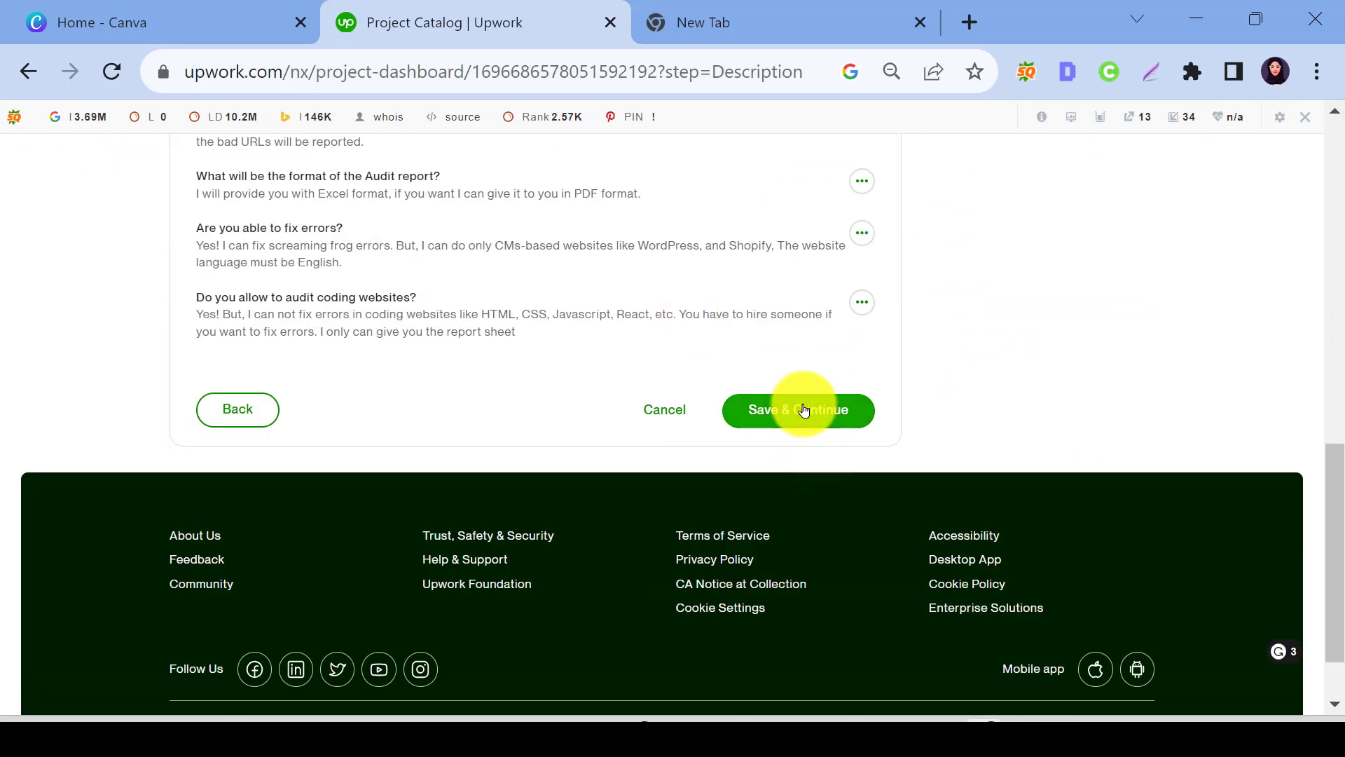
{"action": "left_click", "coordinate": [804, 410]}
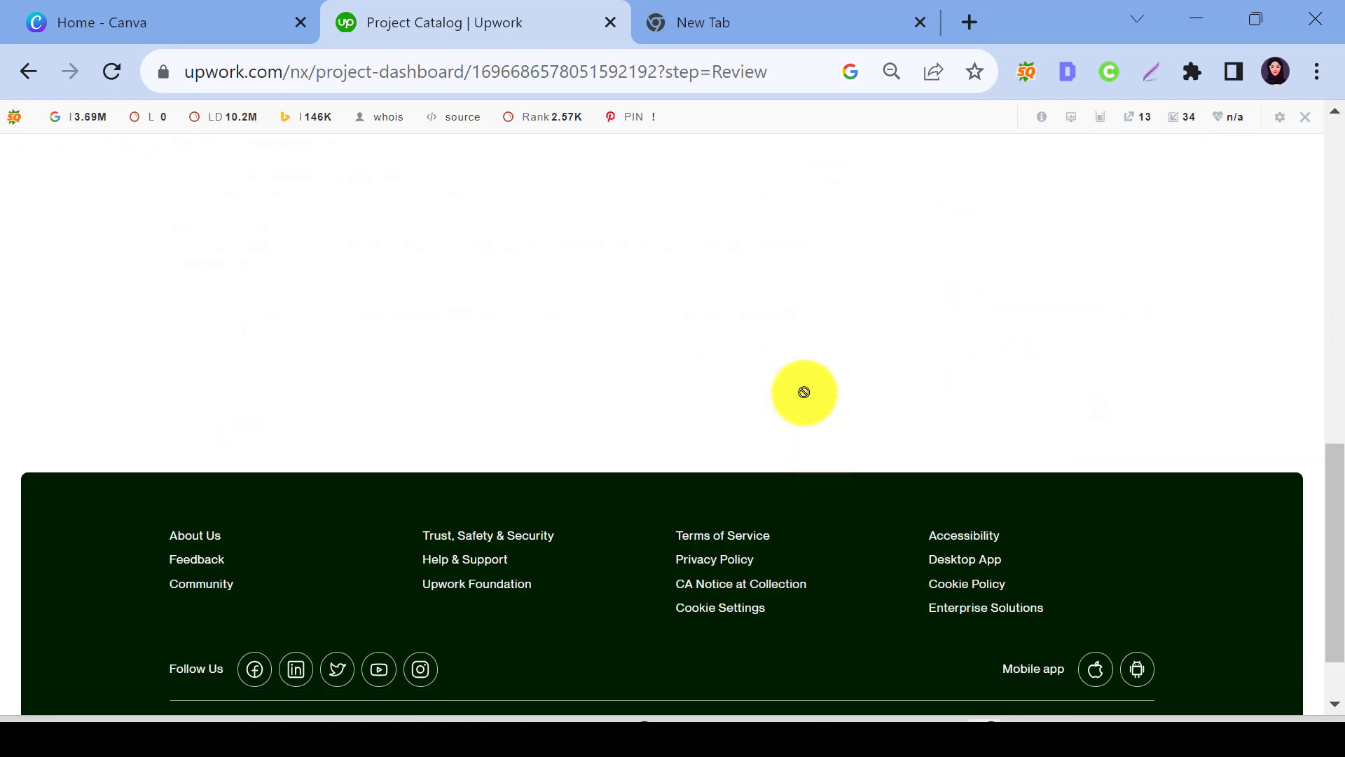
{"action": "scroll", "coordinate": [804, 392], "scroll_direction": "up", "scroll_amount": 7}
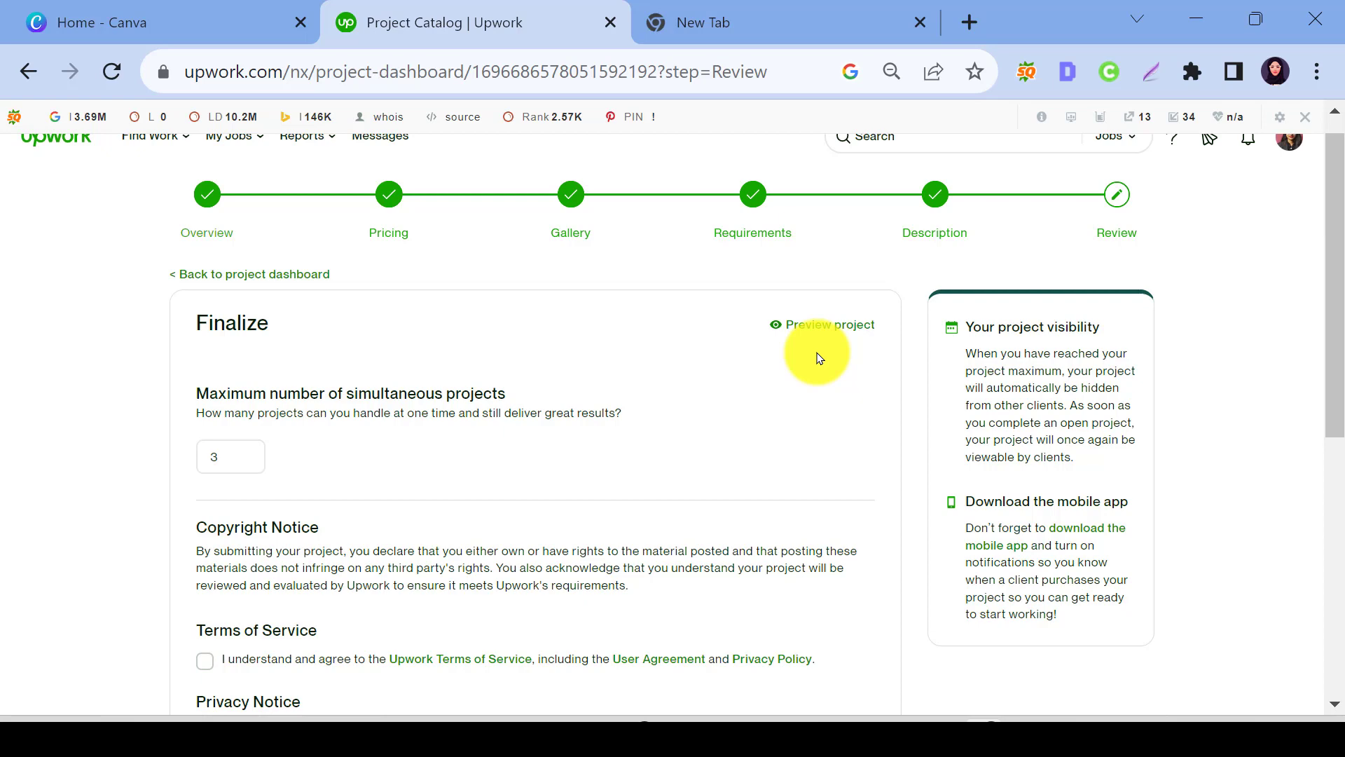
Step: Agree to the Terms of Service and the Privacy Notice for the project
{"action": "scroll", "coordinate": [818, 357], "scroll_direction": "down", "scroll_amount": 2}
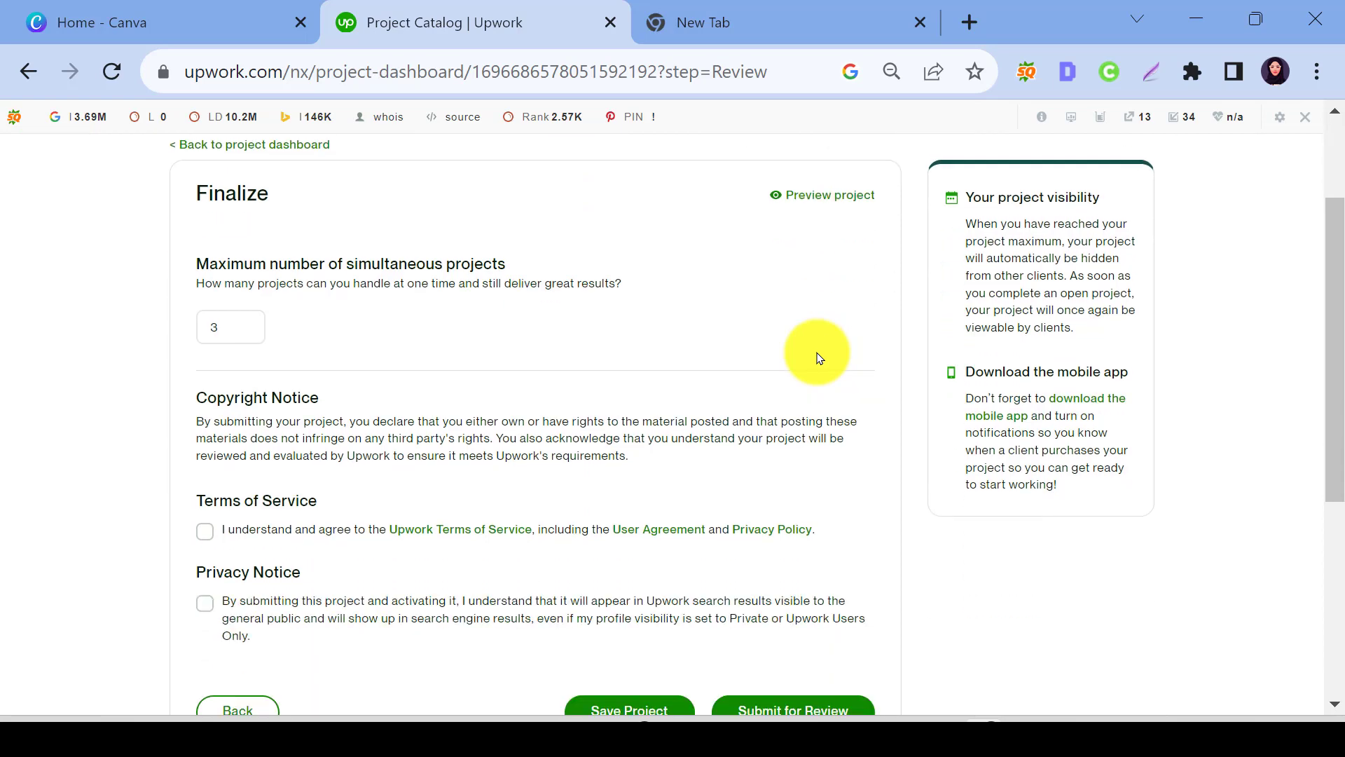
{"action": "scroll", "coordinate": [819, 357], "scroll_direction": "down", "scroll_amount": 2}
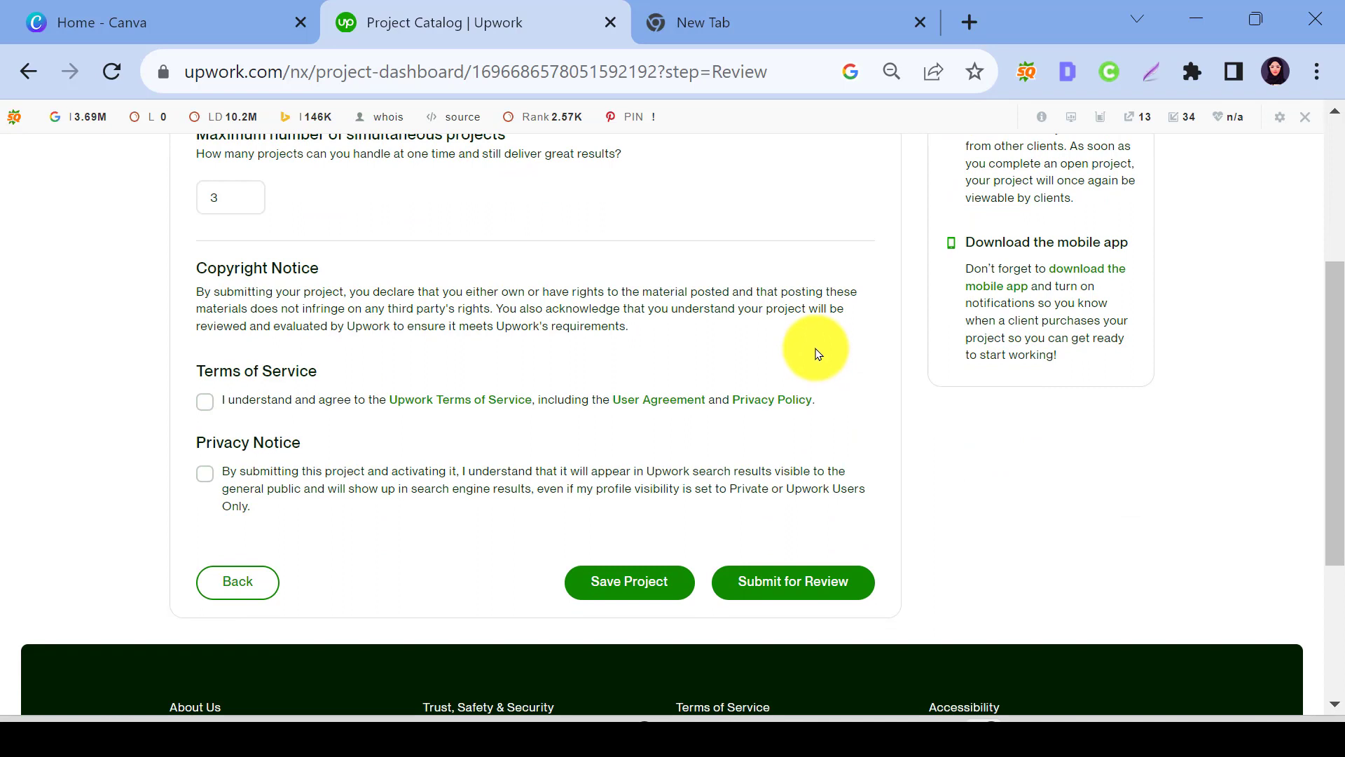
{"action": "left_click", "coordinate": [207, 408]}
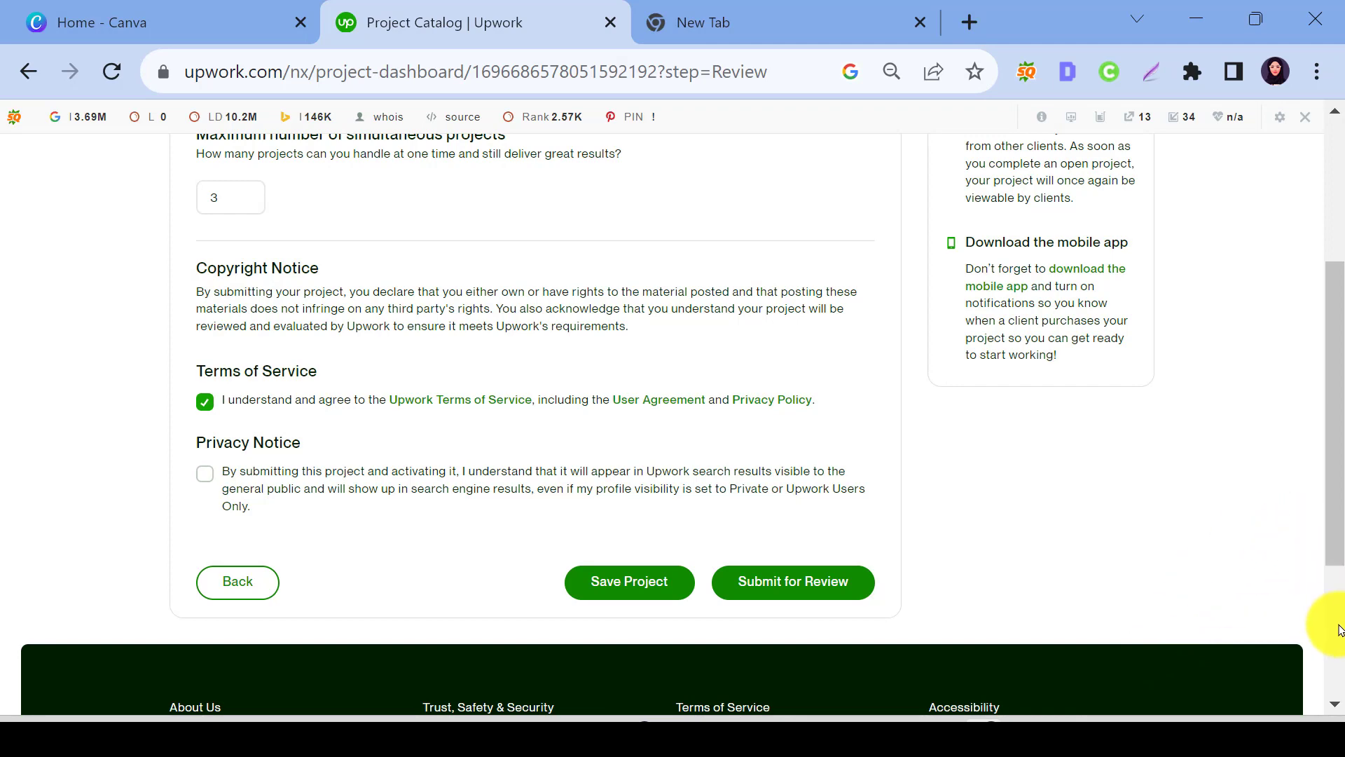
{"action": "left_click", "coordinate": [206, 475]}
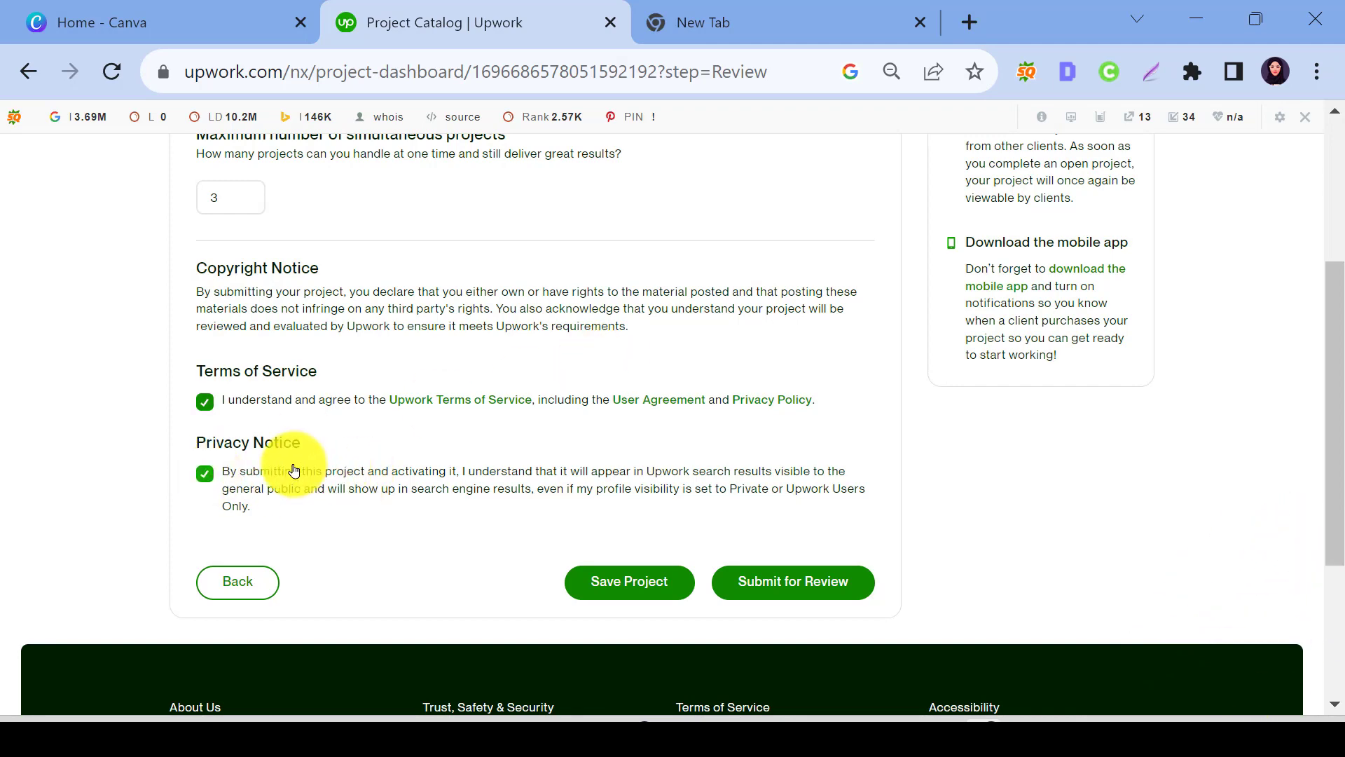
{"action": "left_click", "coordinate": [207, 475]}
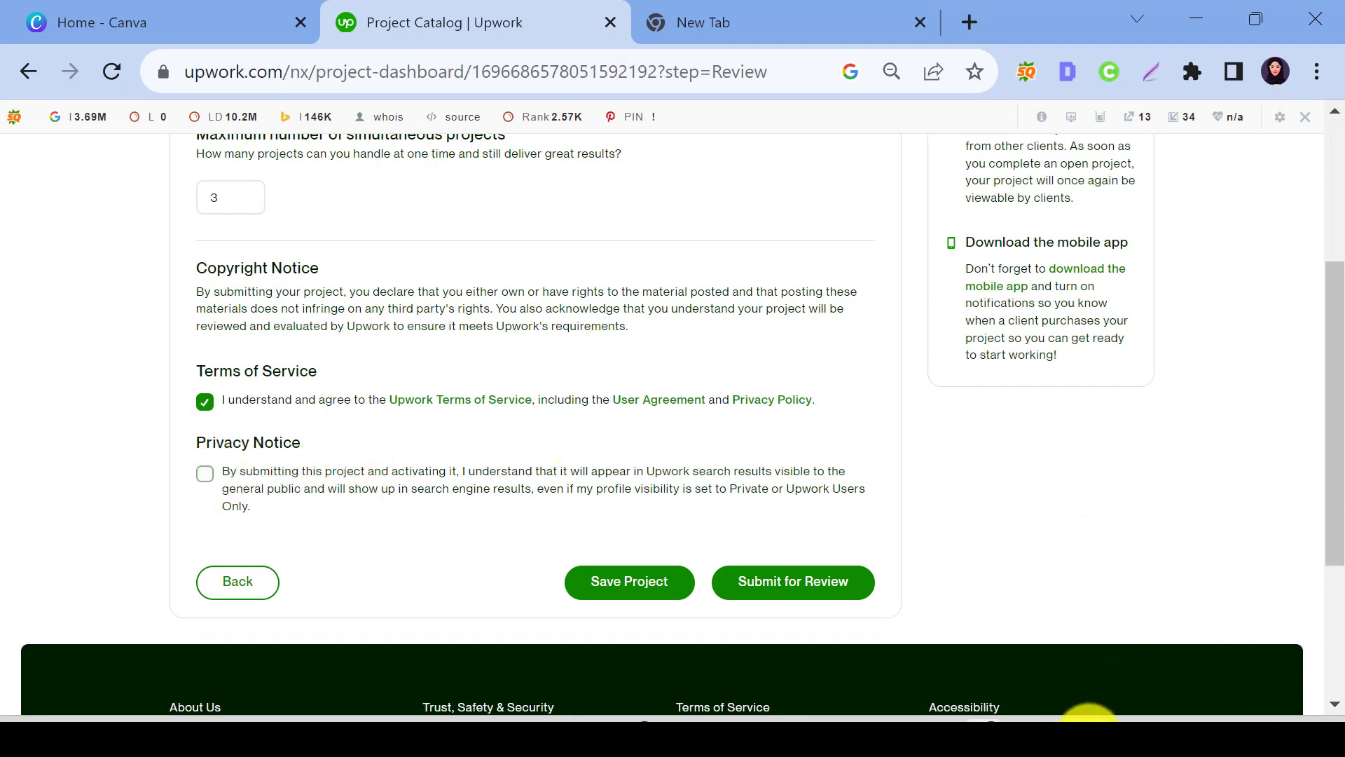
Step: Set the maximum number of simultaneous projects to 10
{"action": "scroll", "coordinate": [565, 494], "scroll_direction": "up", "scroll_amount": 4}
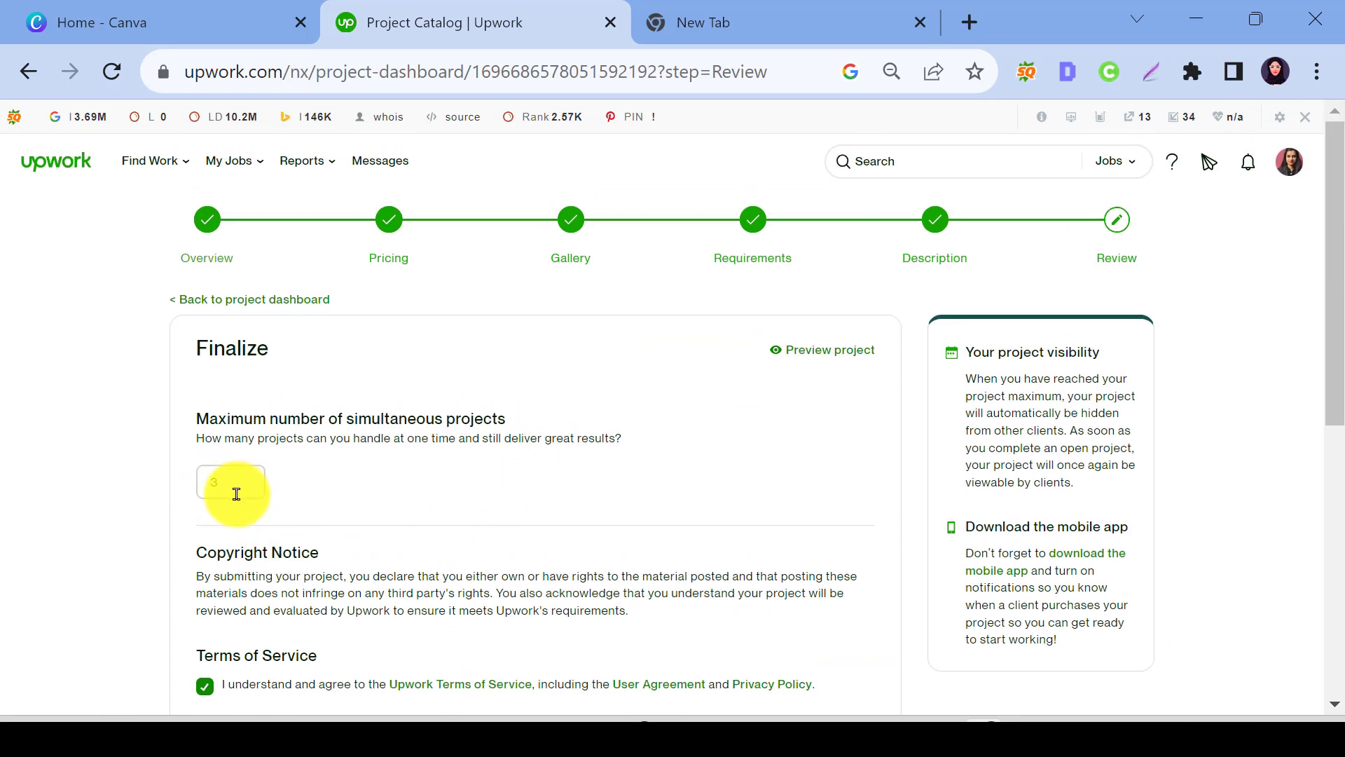
{"action": "left_click_drag", "start_coordinate": [235, 493], "coordinate": [196, 483]}
{"action": "type", "text": "10"}
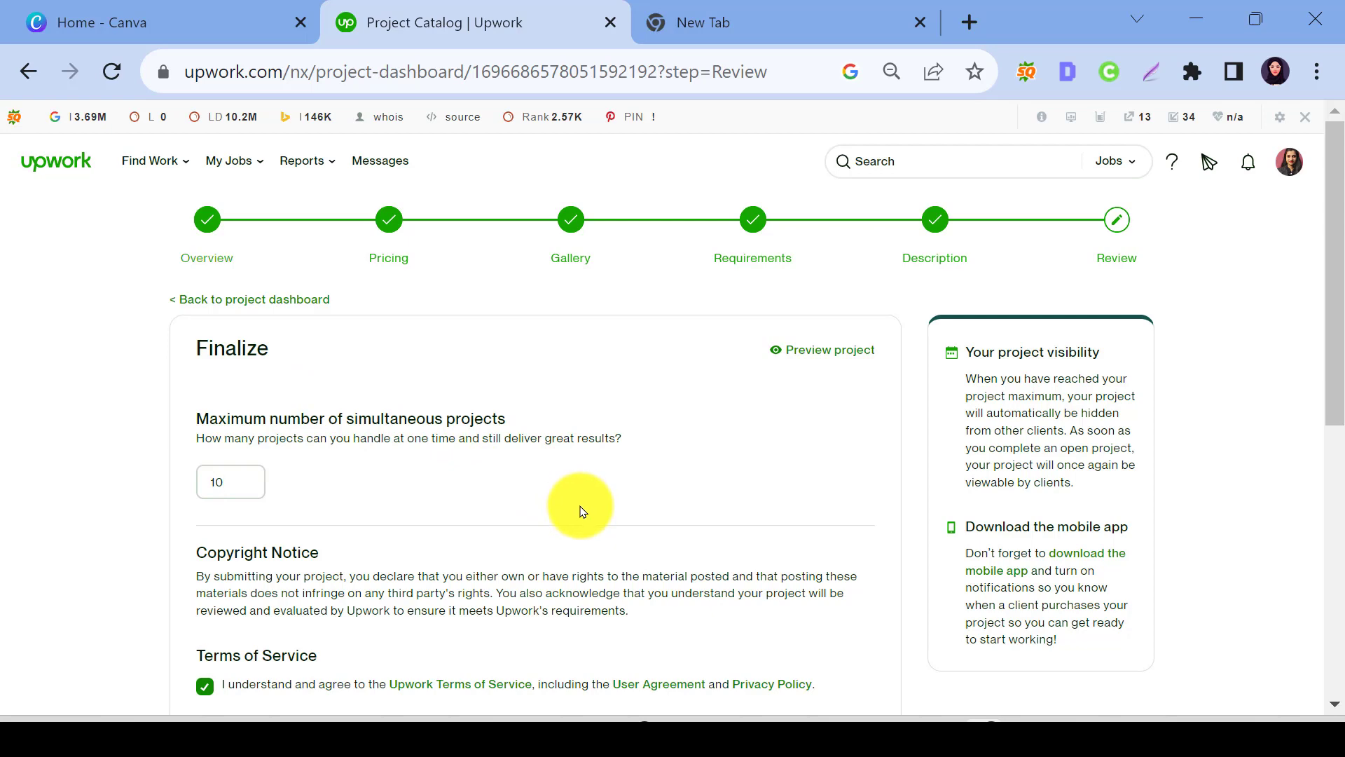
Step: Check the finalized settings, submit the project for review and confirm sending it
{"action": "scroll", "coordinate": [634, 481], "scroll_direction": "down", "scroll_amount": 2}
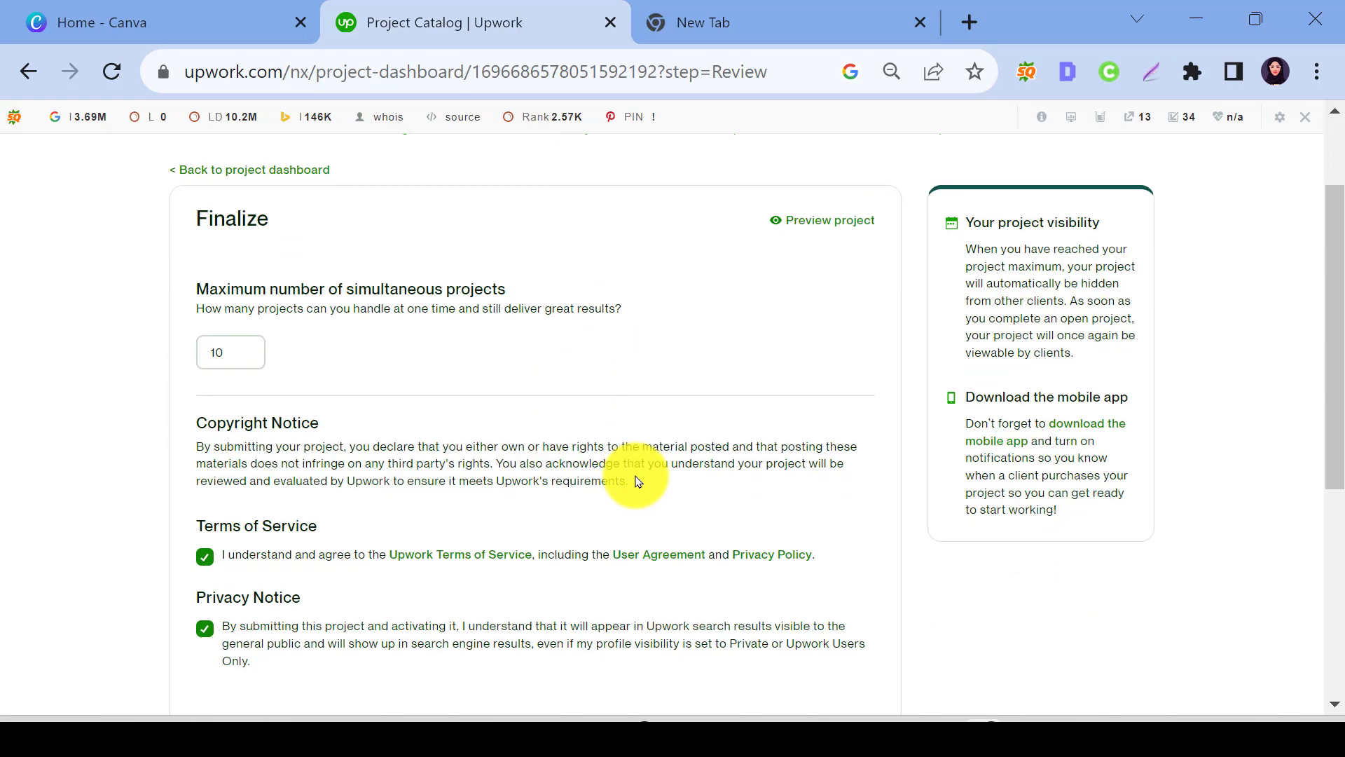
{"action": "scroll", "coordinate": [637, 481], "scroll_direction": "down", "scroll_amount": 4}
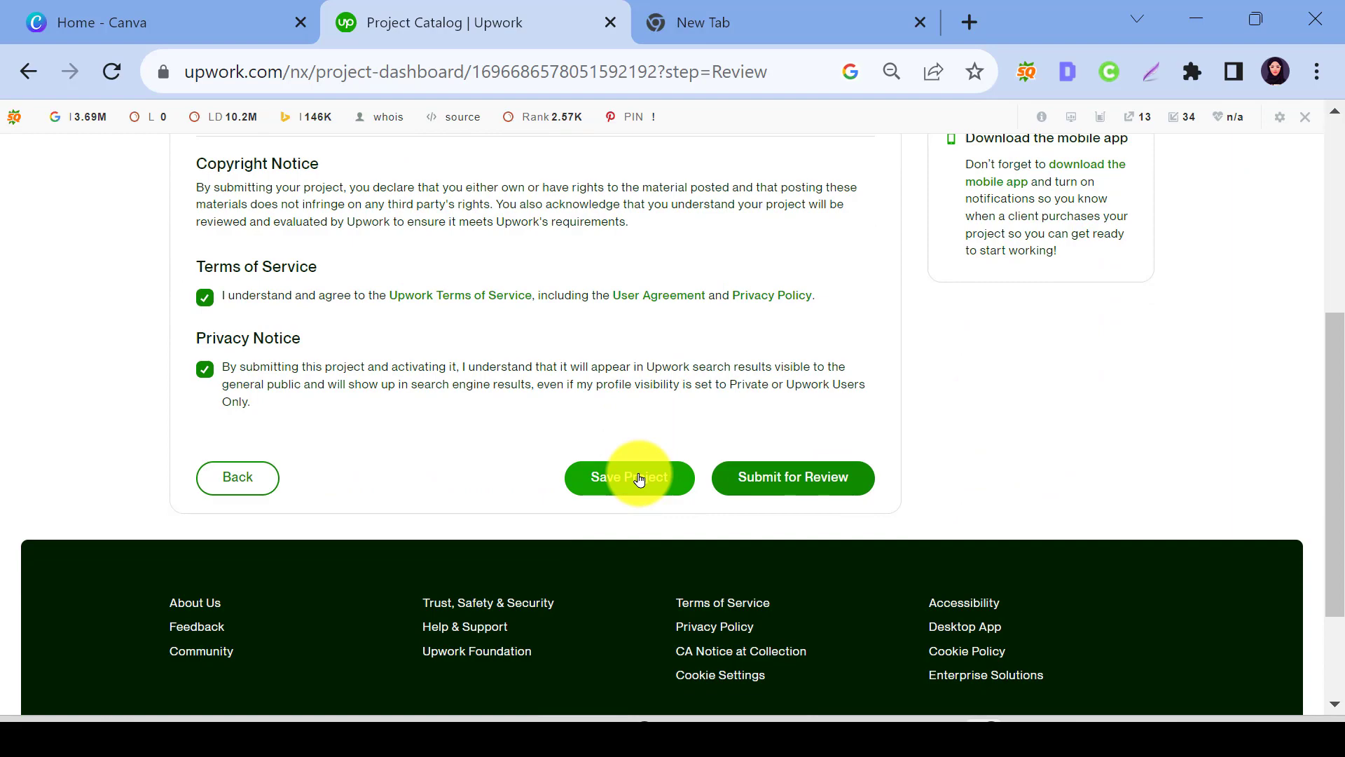
{"action": "scroll", "coordinate": [639, 477], "scroll_direction": "down", "scroll_amount": 2}
{"action": "scroll", "coordinate": [641, 481], "scroll_direction": "up", "scroll_amount": 9}
{"action": "scroll", "coordinate": [679, 474], "scroll_direction": "down", "scroll_amount": 5}
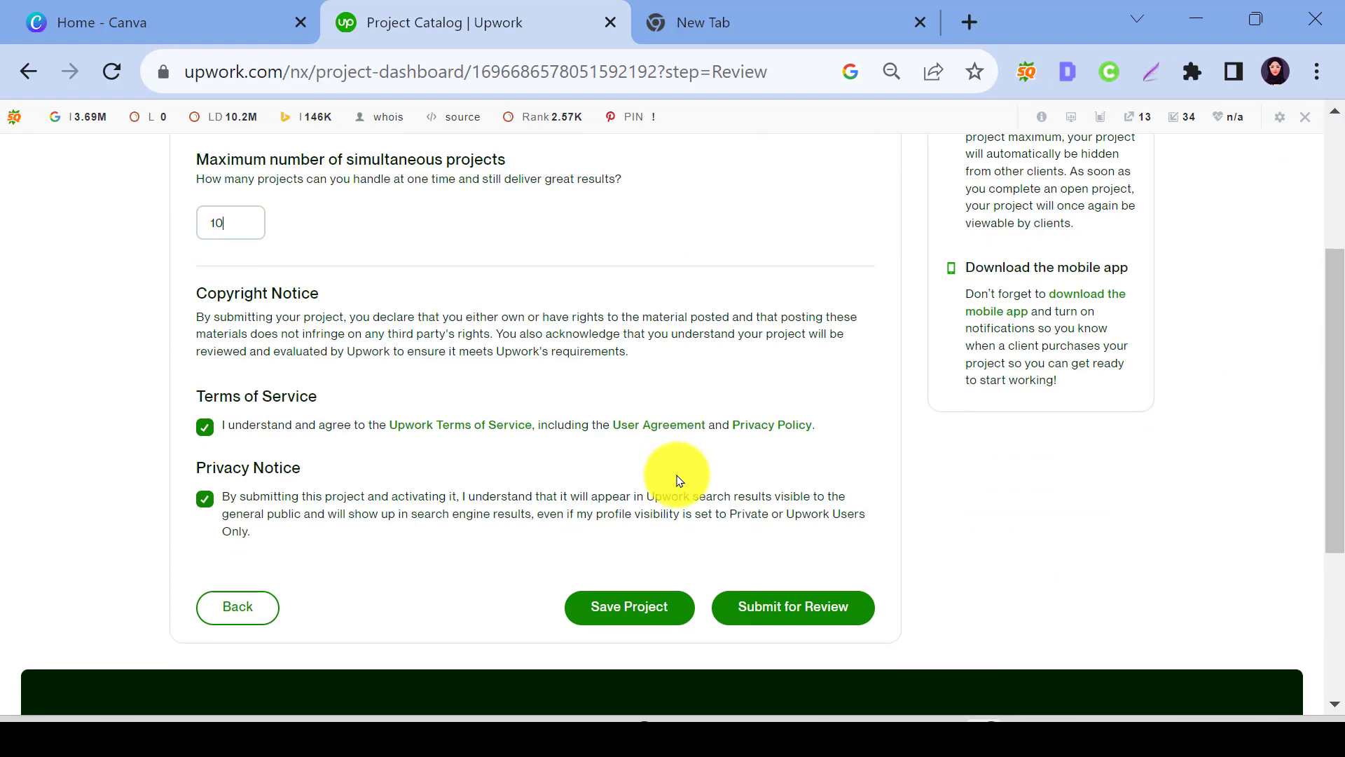
{"action": "left_click", "coordinate": [792, 611]}
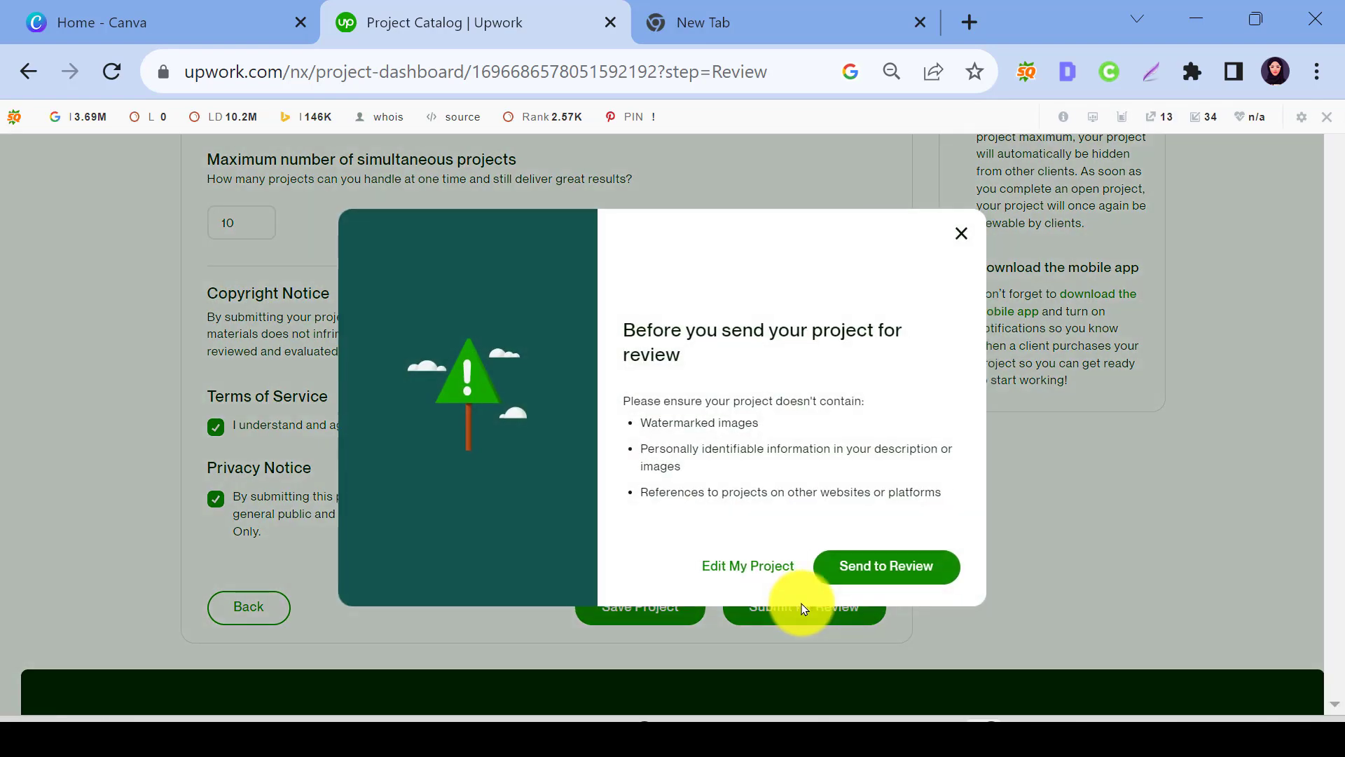
{"action": "left_click", "coordinate": [897, 571]}
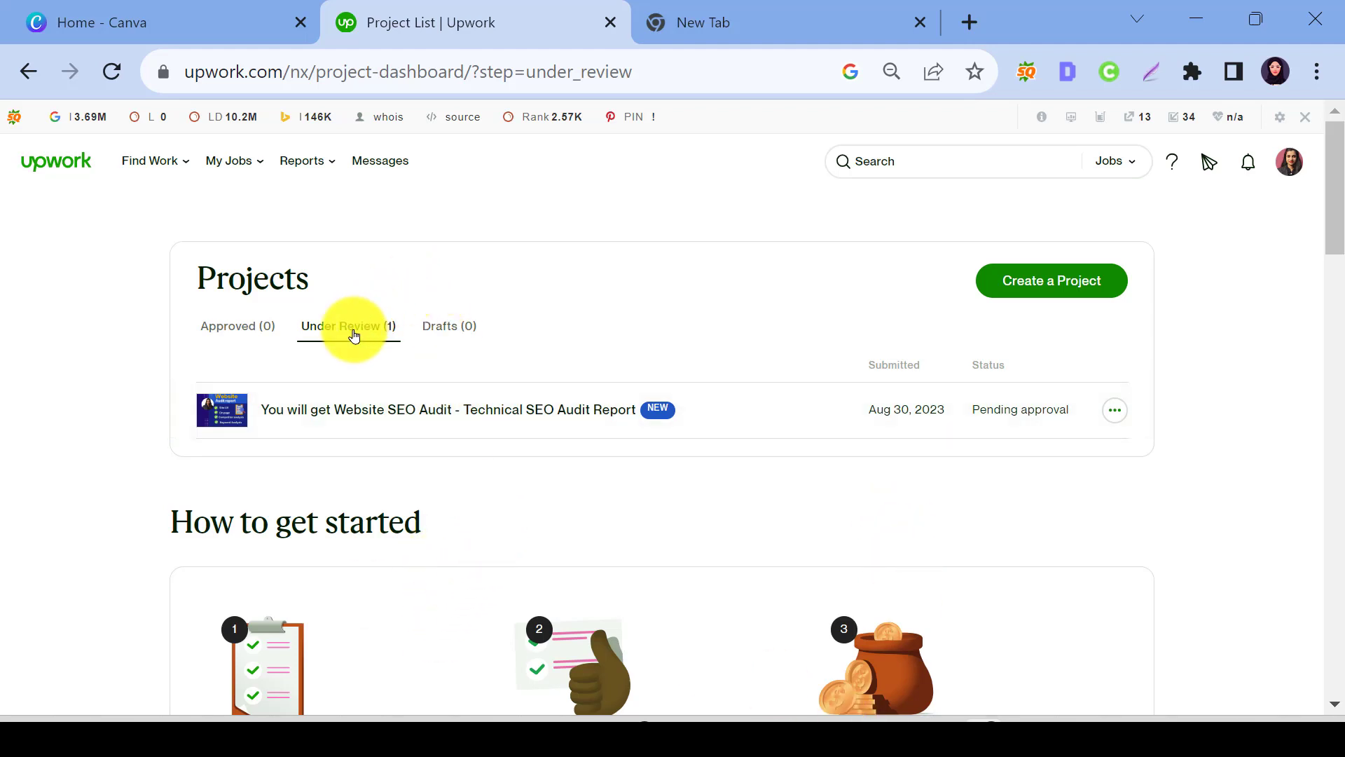
Step: Look over the project dashboard, open the preview of the submitted SEO audit project and expand its full project details
{"action": "scroll", "coordinate": [356, 332], "scroll_direction": "down", "scroll_amount": 15}
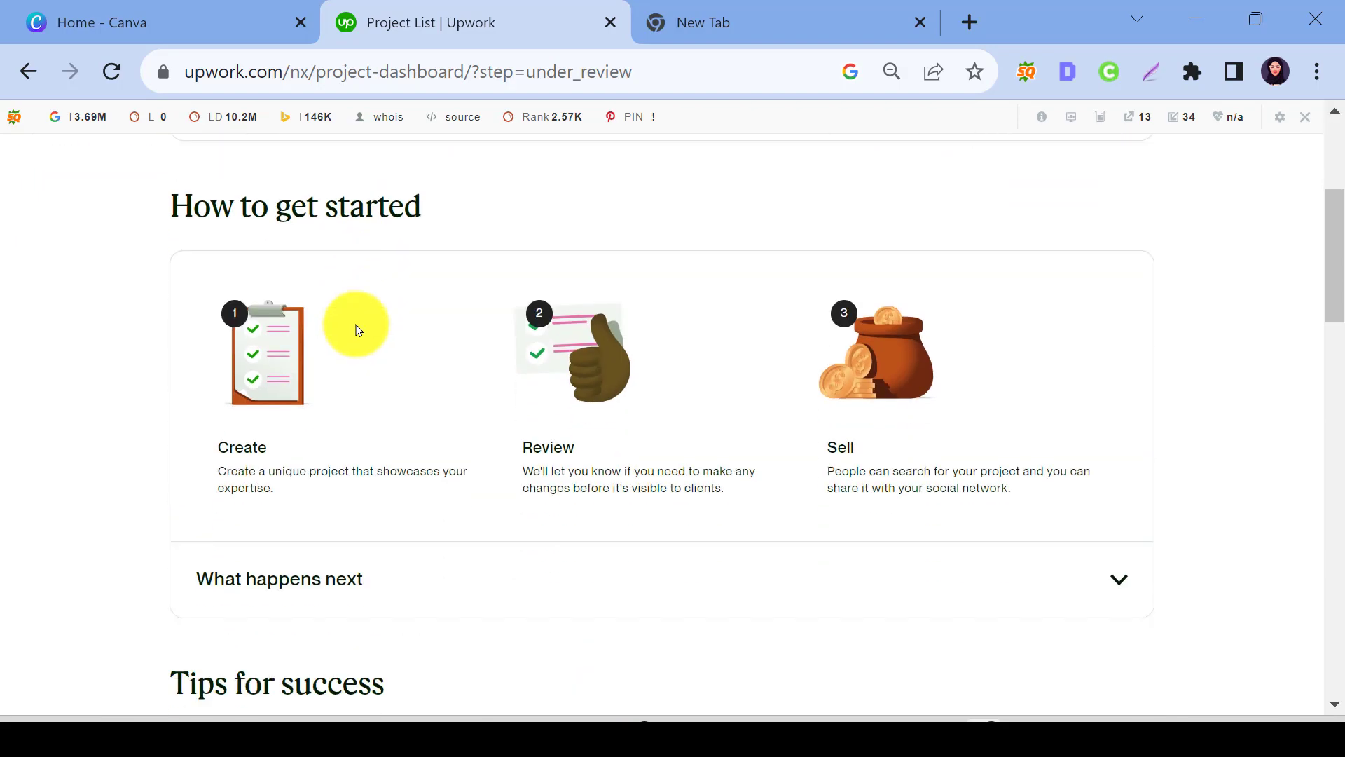
{"action": "scroll", "coordinate": [355, 329], "scroll_direction": "down", "scroll_amount": 12}
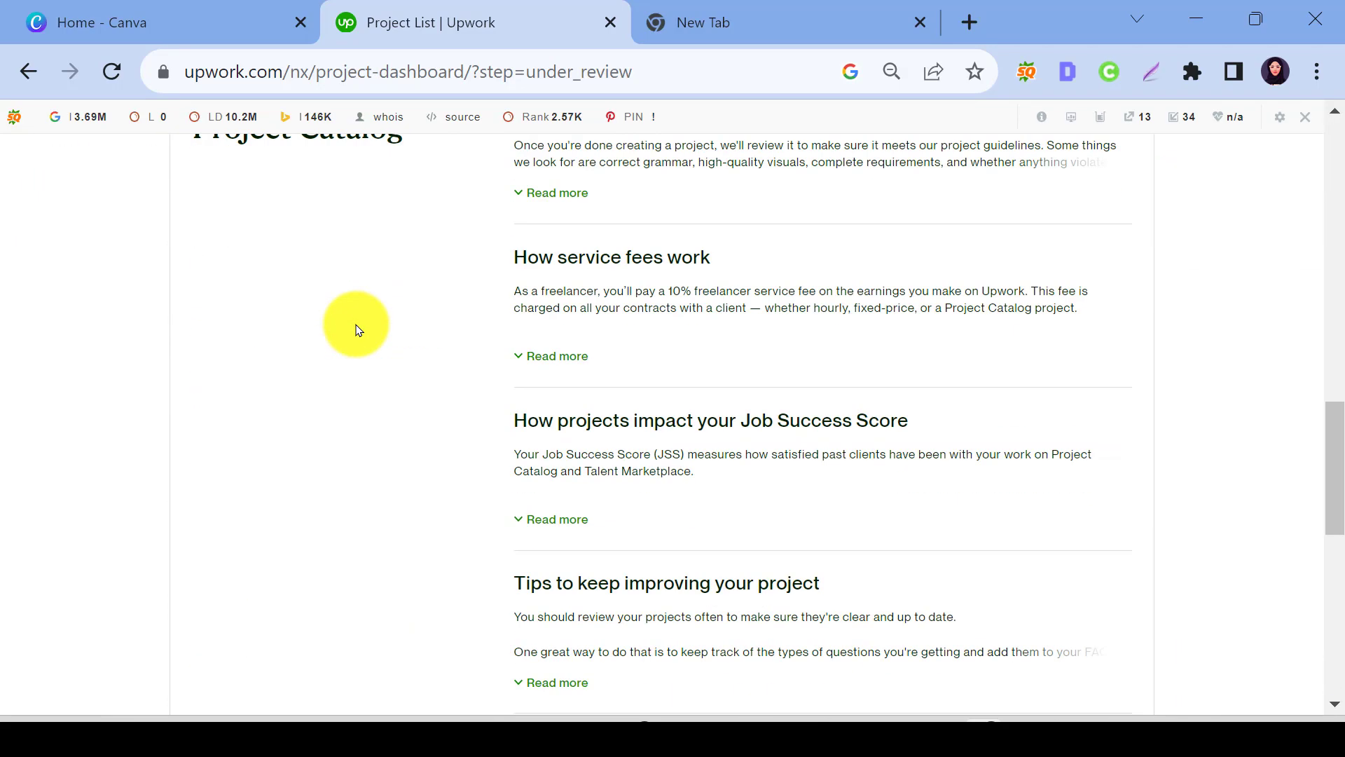
{"action": "scroll", "coordinate": [356, 330], "scroll_direction": "up", "scroll_amount": 20}
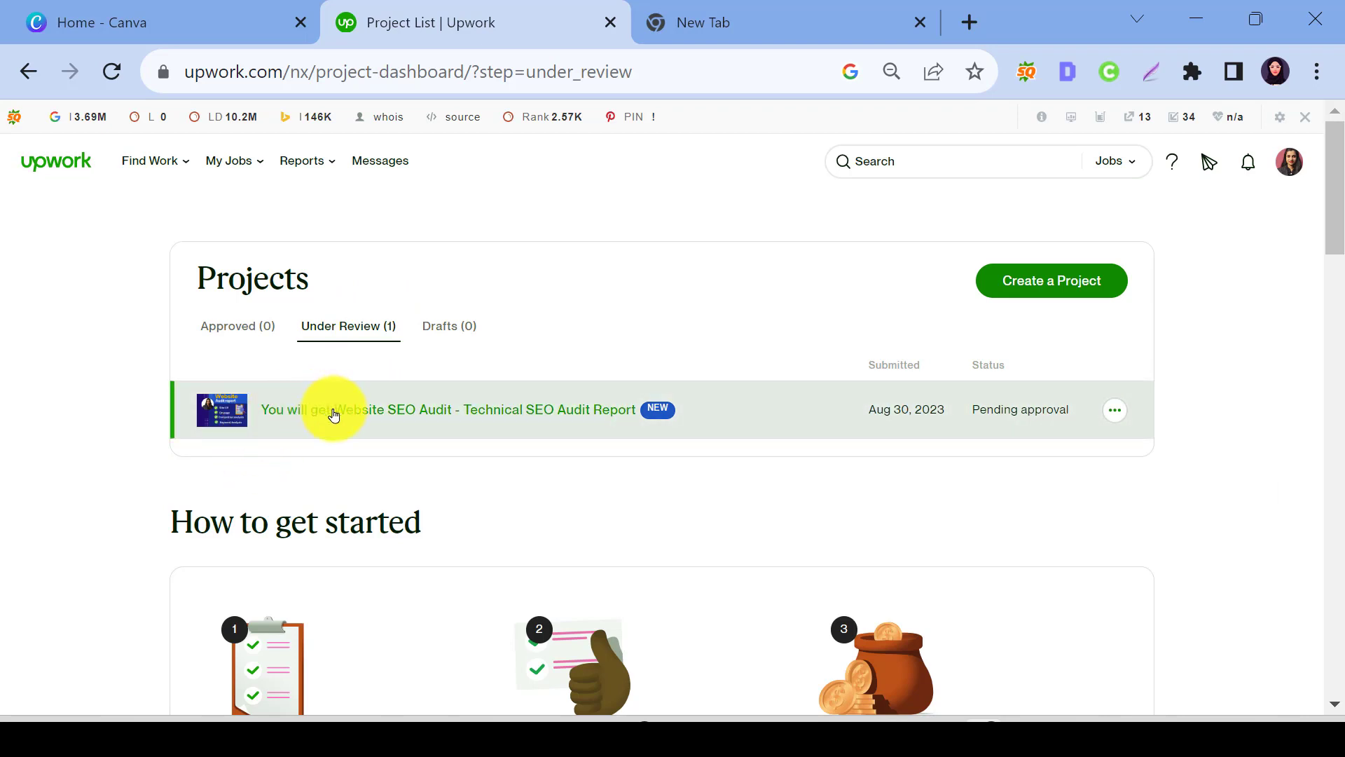
{"action": "left_click", "coordinate": [440, 410]}
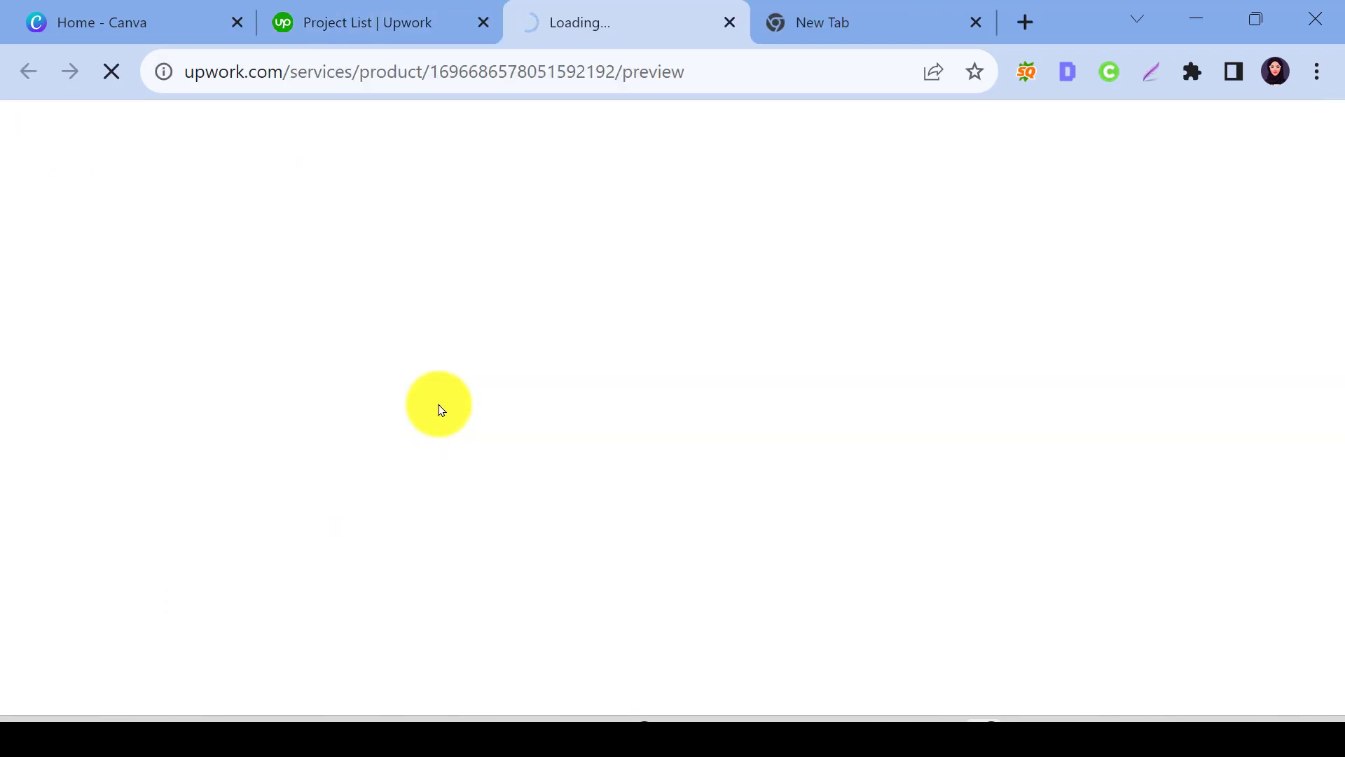
{"action": "left_click_drag", "start_coordinate": [1341, 194], "coordinate": [1344, 213]}
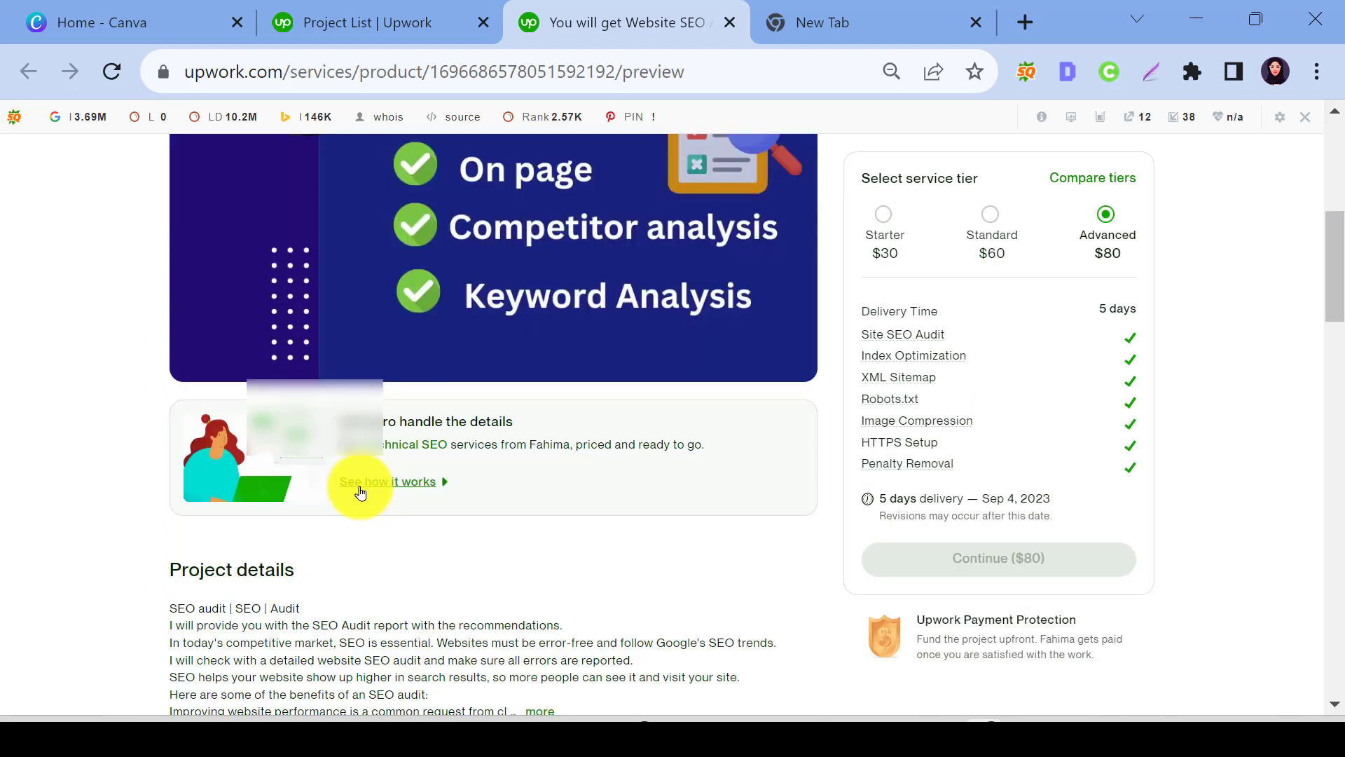
{"action": "scroll", "coordinate": [360, 486], "scroll_direction": "down", "scroll_amount": 1}
{"action": "scroll", "coordinate": [385, 460], "scroll_direction": "down", "scroll_amount": 1}
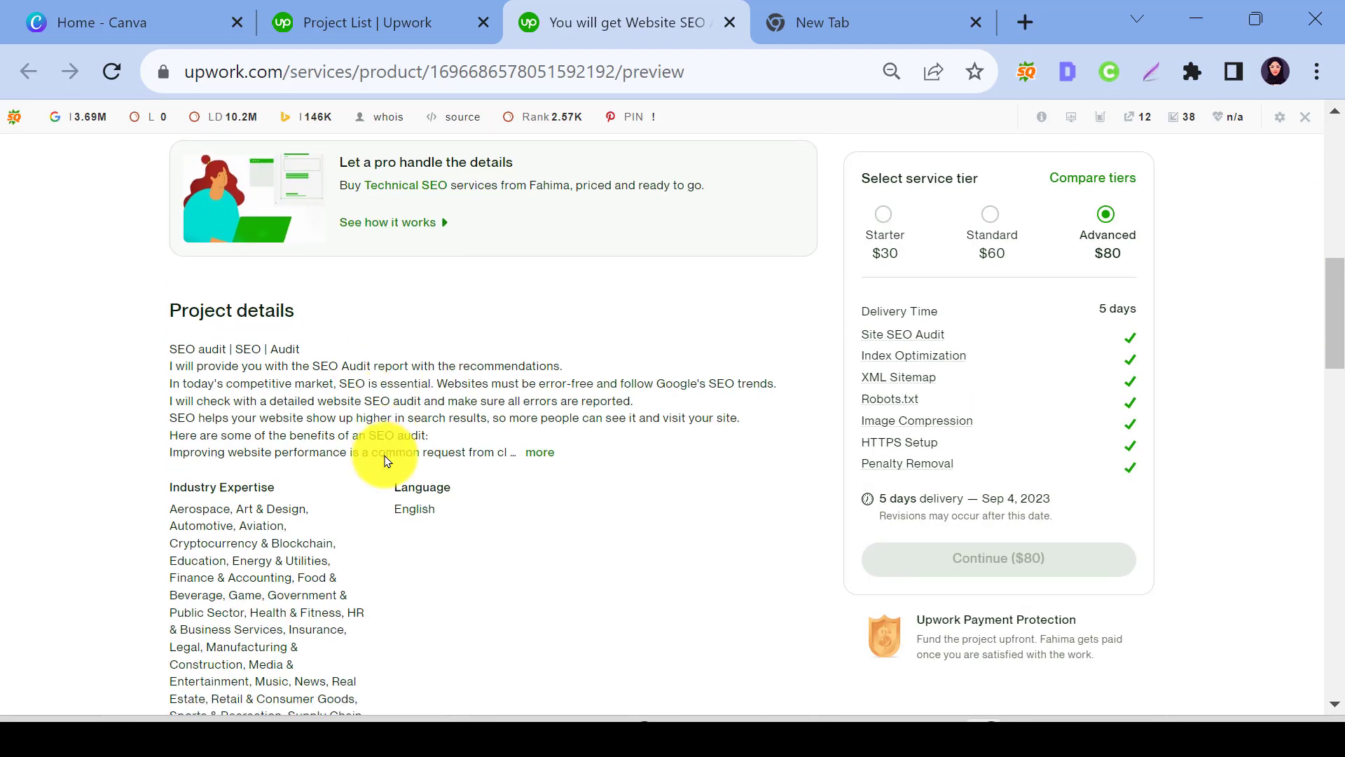
{"action": "left_click", "coordinate": [540, 454]}
{"action": "scroll", "coordinate": [543, 459], "scroll_direction": "down", "scroll_amount": 4}
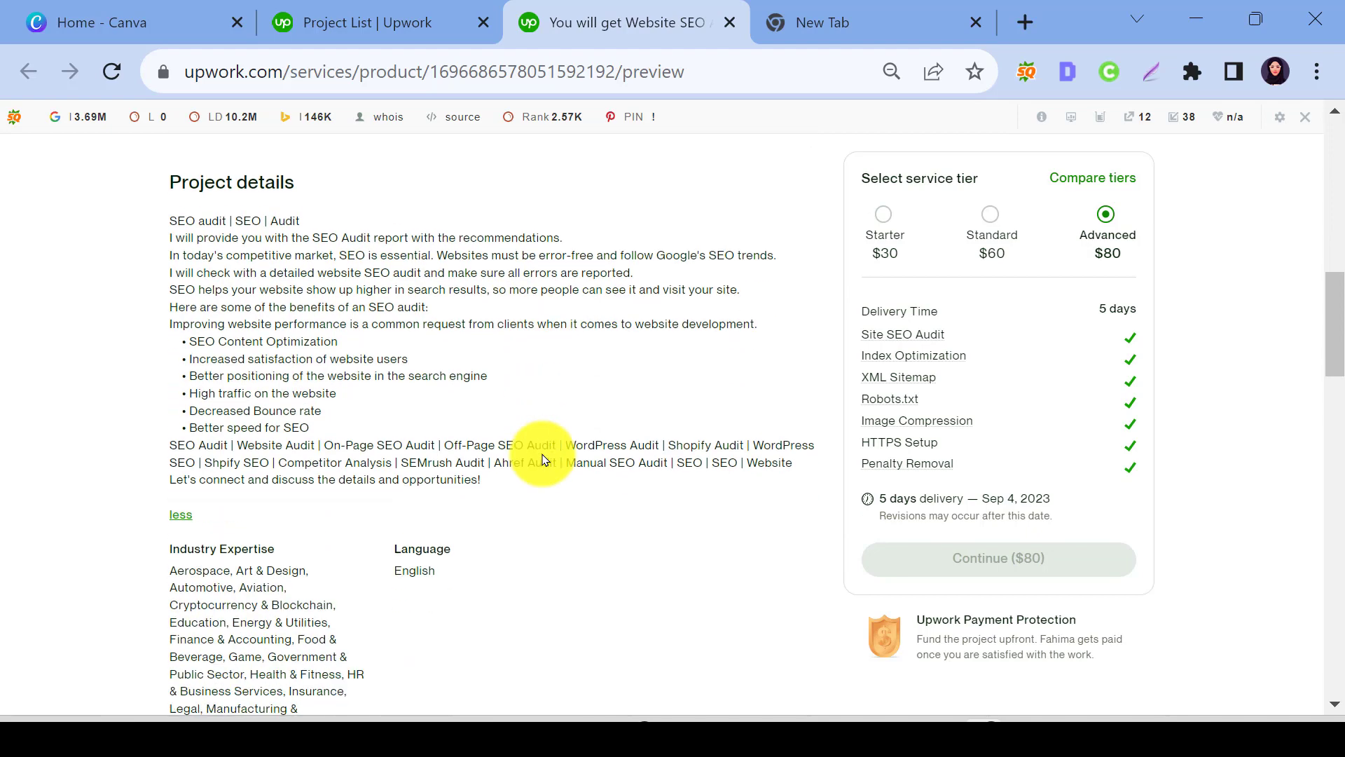
Step: Examine the preview's industry expertise, service tier table, portfolio, FAQs and project steps
{"action": "scroll", "coordinate": [545, 459], "scroll_direction": "down", "scroll_amount": 2}
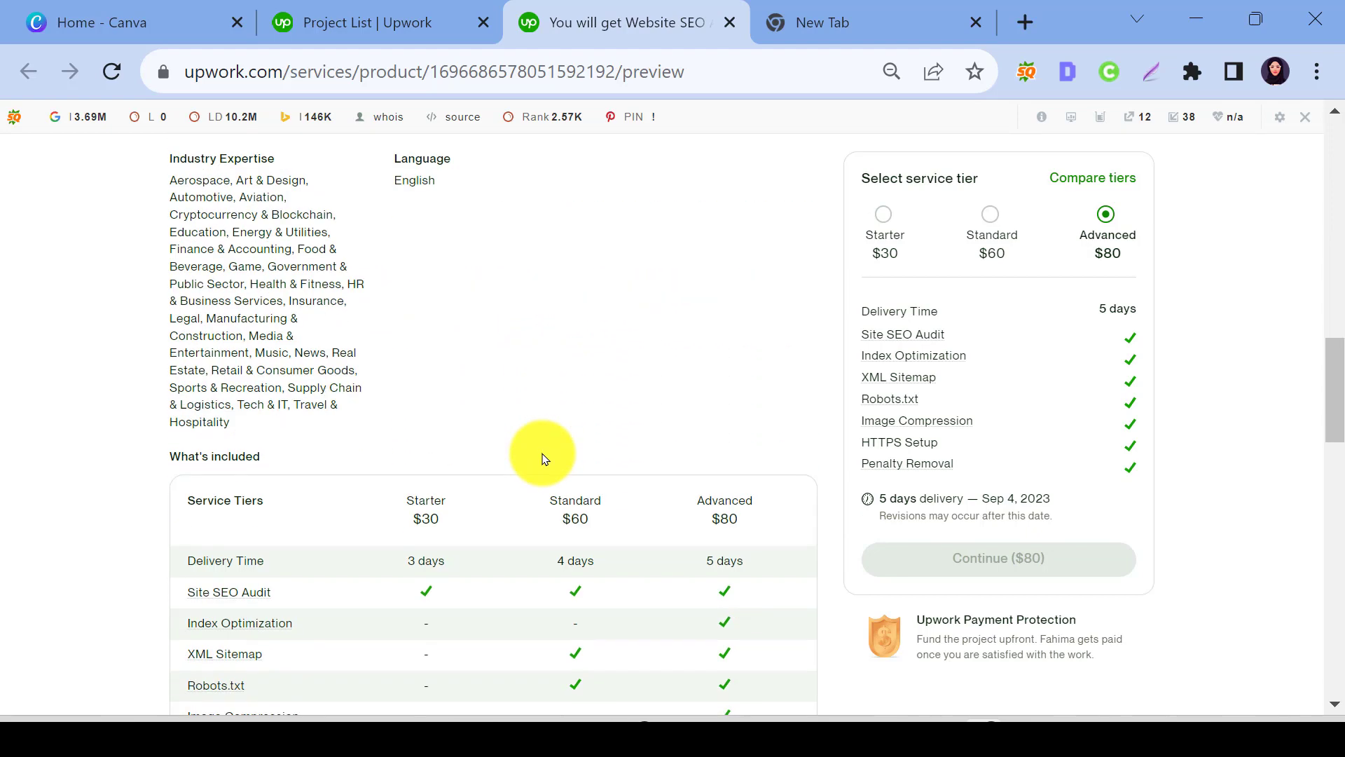
{"action": "scroll", "coordinate": [545, 459], "scroll_direction": "down", "scroll_amount": 5}
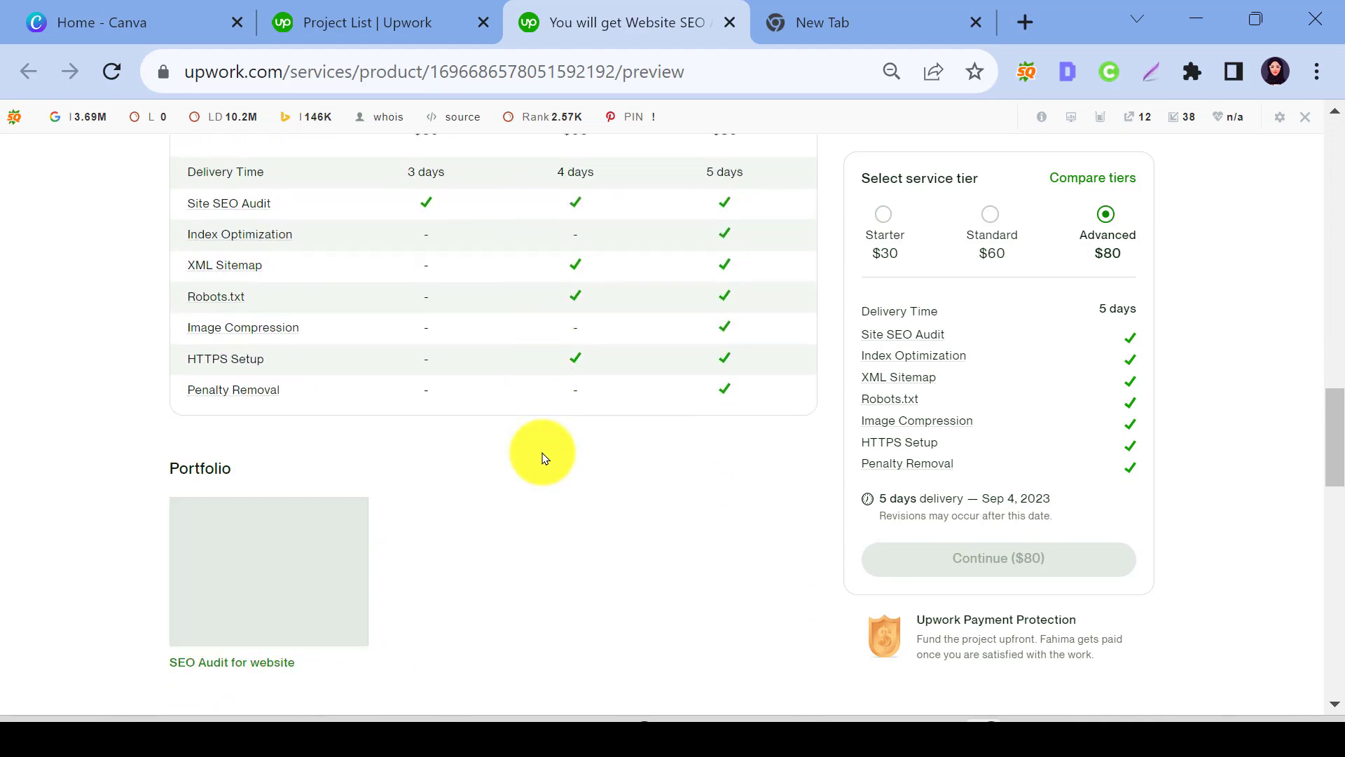
{"action": "scroll", "coordinate": [545, 459], "scroll_direction": "up", "scroll_amount": 5}
{"action": "scroll", "coordinate": [545, 459], "scroll_direction": "down", "scroll_amount": 7}
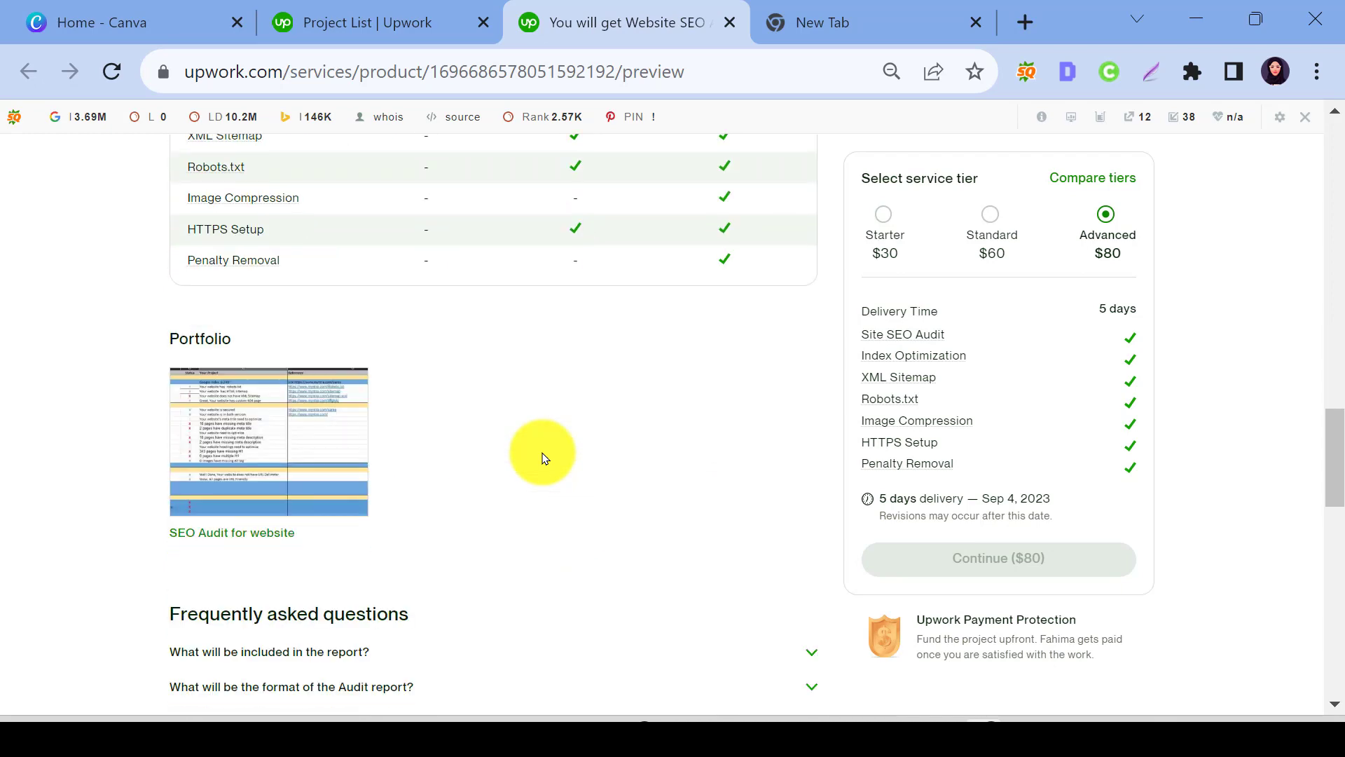
{"action": "scroll", "coordinate": [543, 459], "scroll_direction": "down", "scroll_amount": 8}
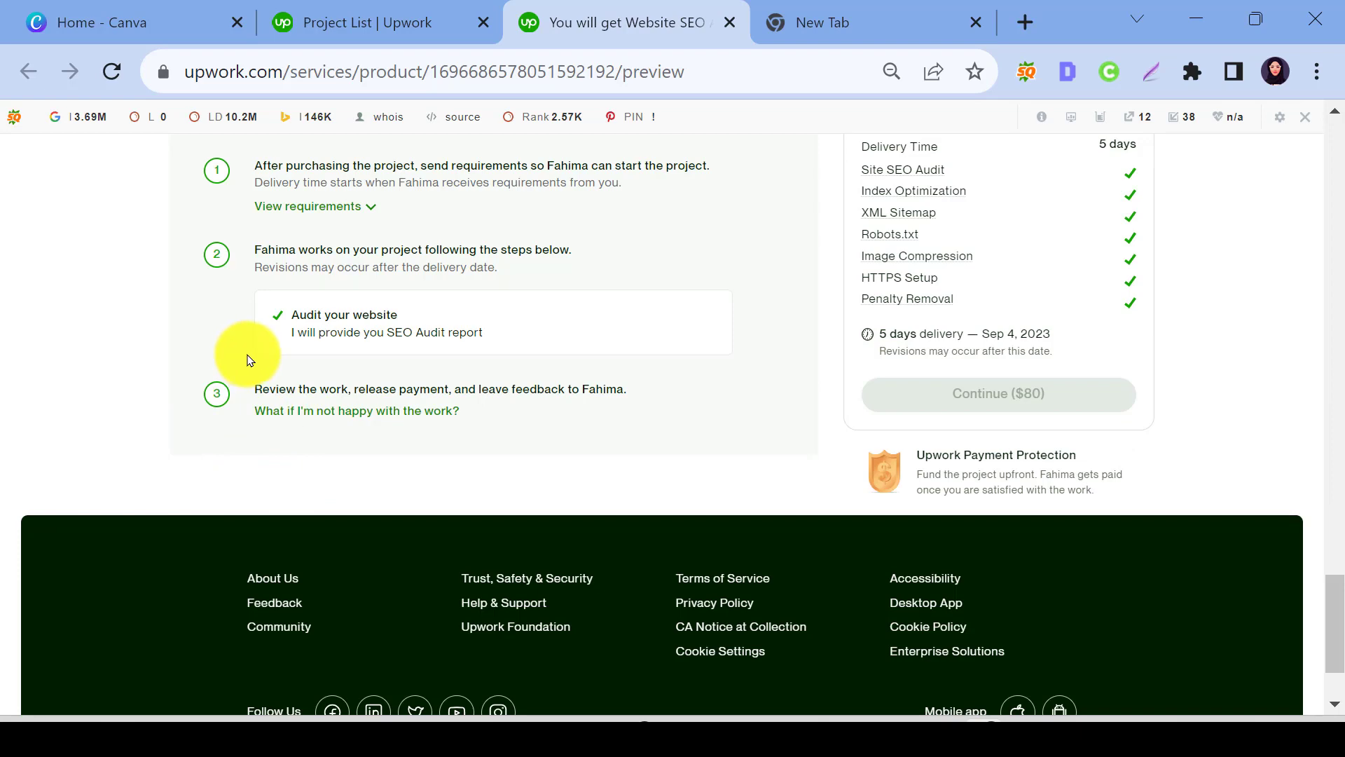
{"action": "scroll", "coordinate": [562, 429], "scroll_direction": "down", "scroll_amount": 2}
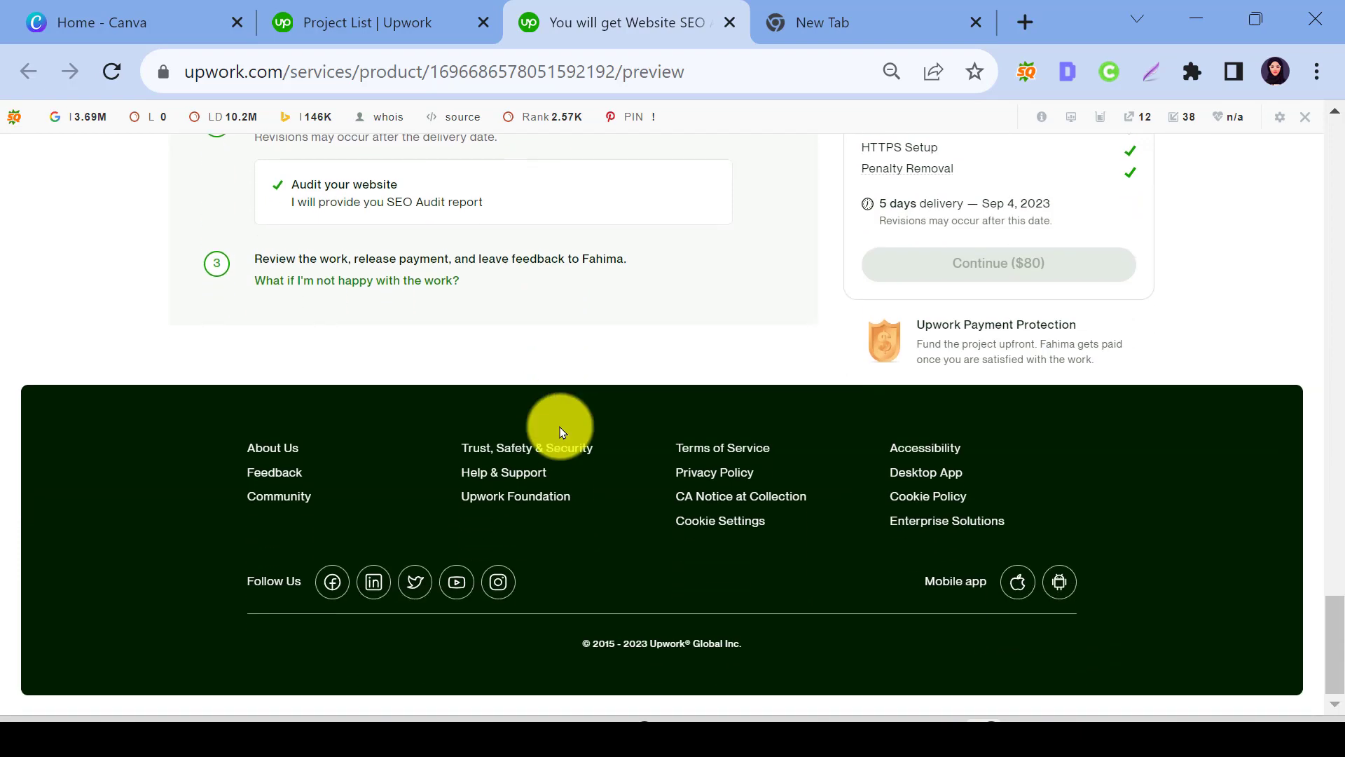
{"action": "scroll", "coordinate": [562, 429], "scroll_direction": "up", "scroll_amount": 5}
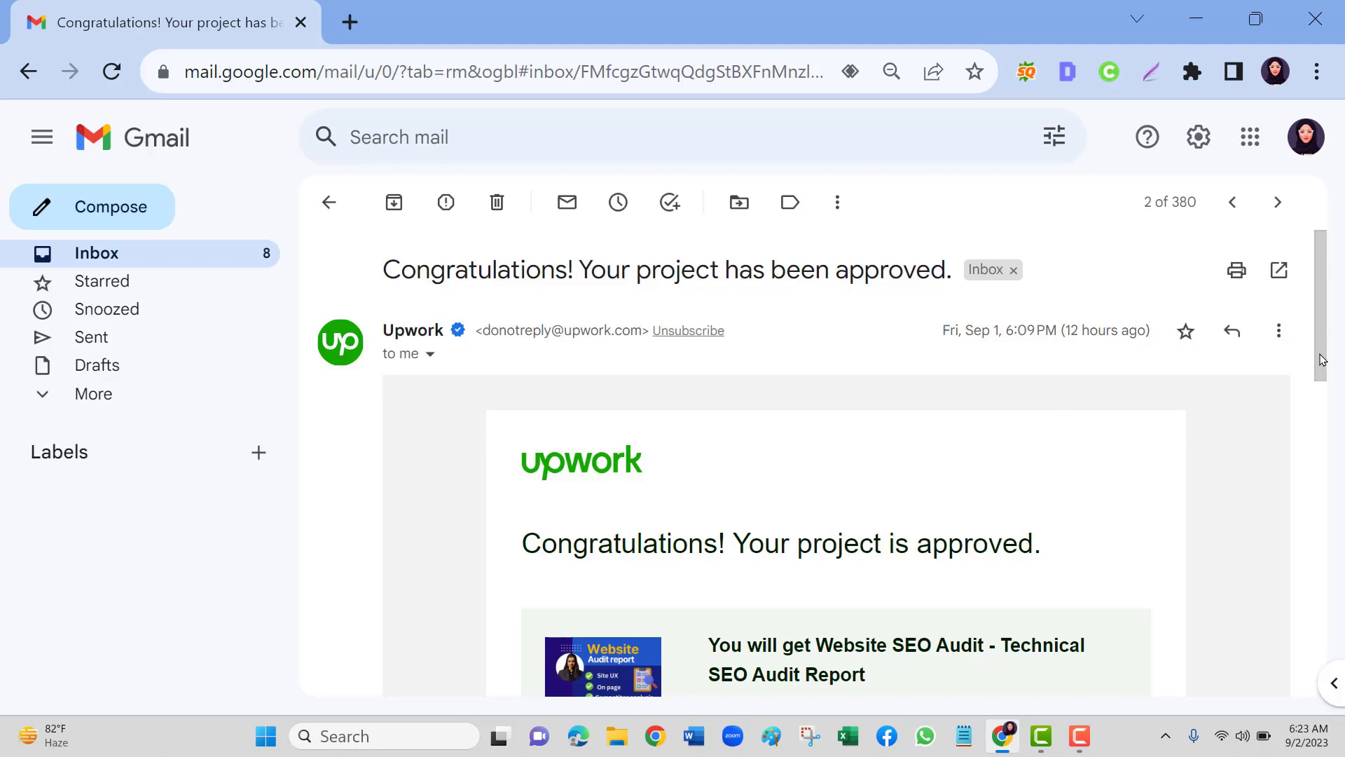
Step: Follow the project link in Gmail's Upwork approval email and open the Website SEO Audit listing from the approved projects
{"action": "left_click_drag", "start_coordinate": [1323, 360], "coordinate": [1323, 413]}
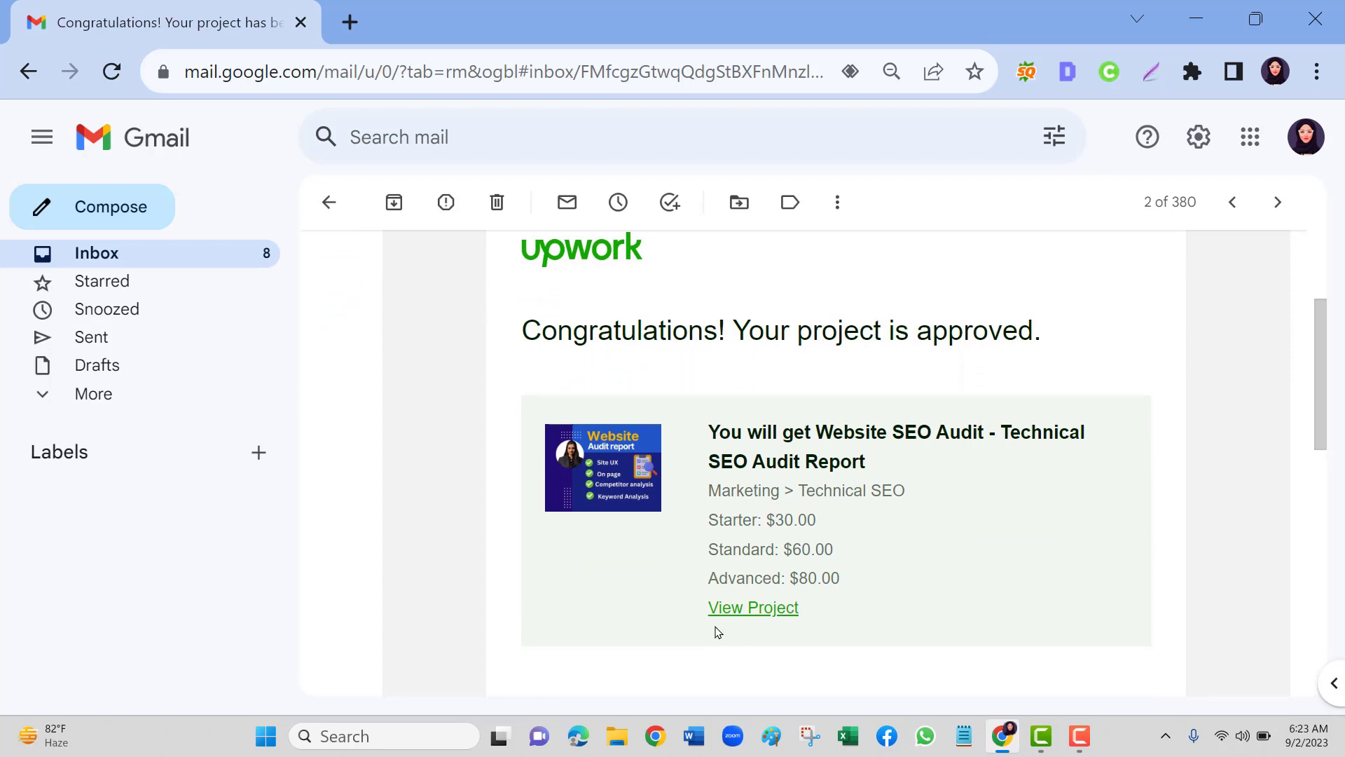
{"action": "left_click", "coordinate": [732, 611]}
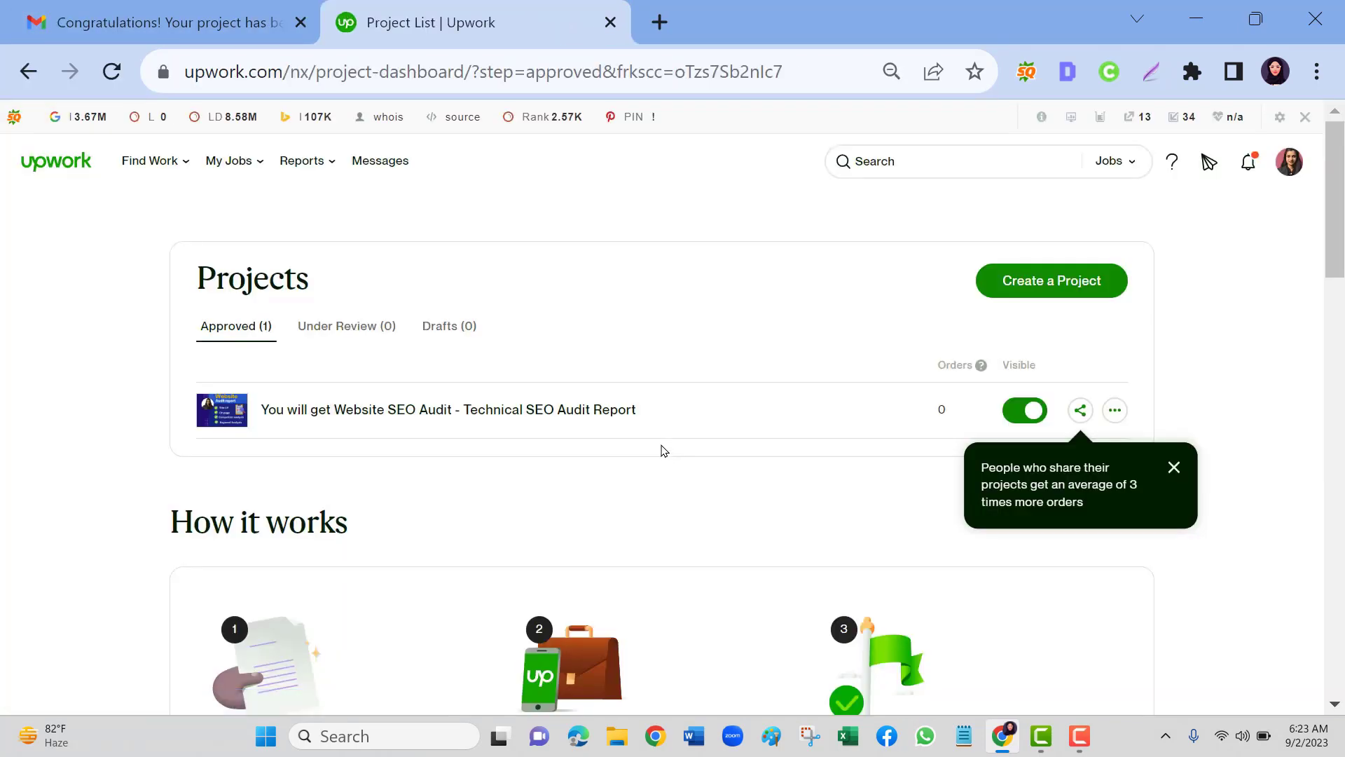
{"action": "scroll", "coordinate": [664, 450], "scroll_direction": "down", "scroll_amount": 2}
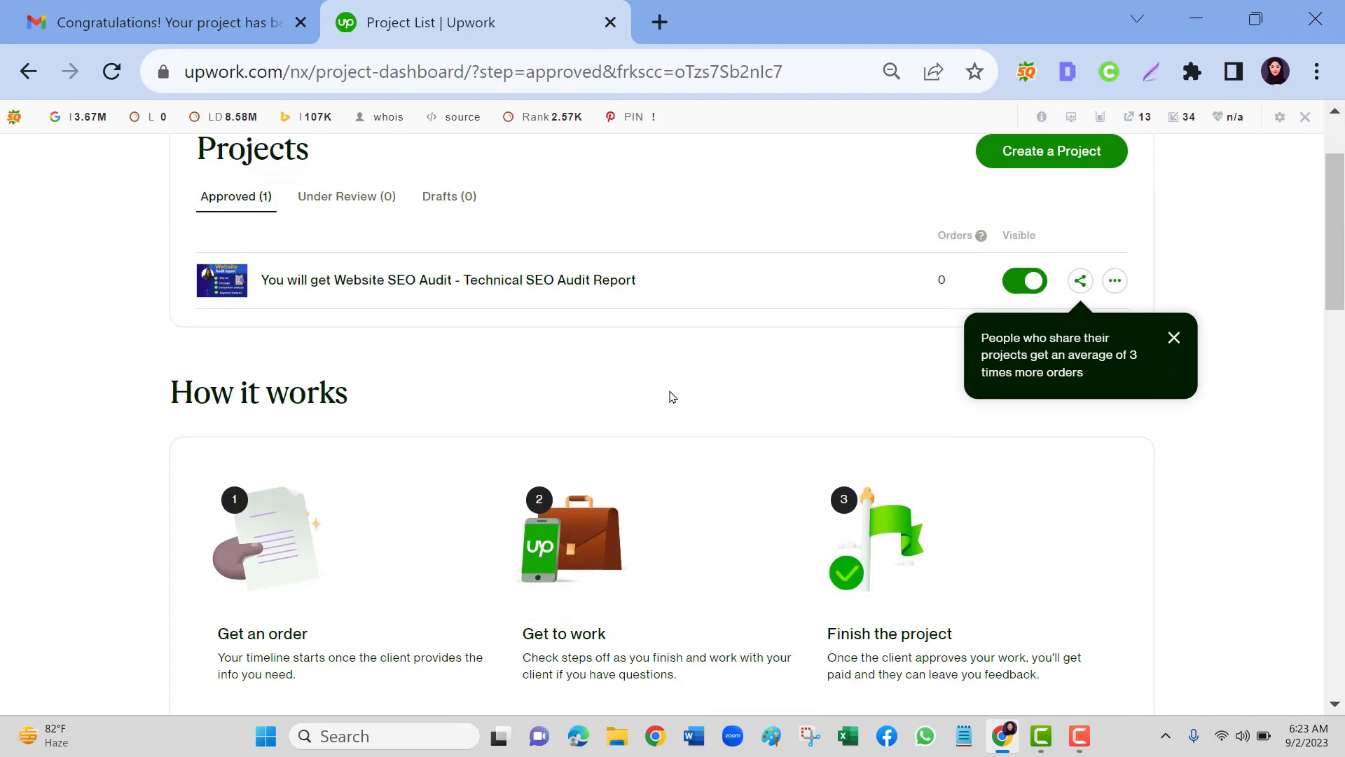
{"action": "scroll", "coordinate": [693, 391], "scroll_direction": "down", "scroll_amount": 2}
{"action": "scroll", "coordinate": [692, 391], "scroll_direction": "up", "scroll_amount": 2}
{"action": "left_click", "coordinate": [461, 286]}
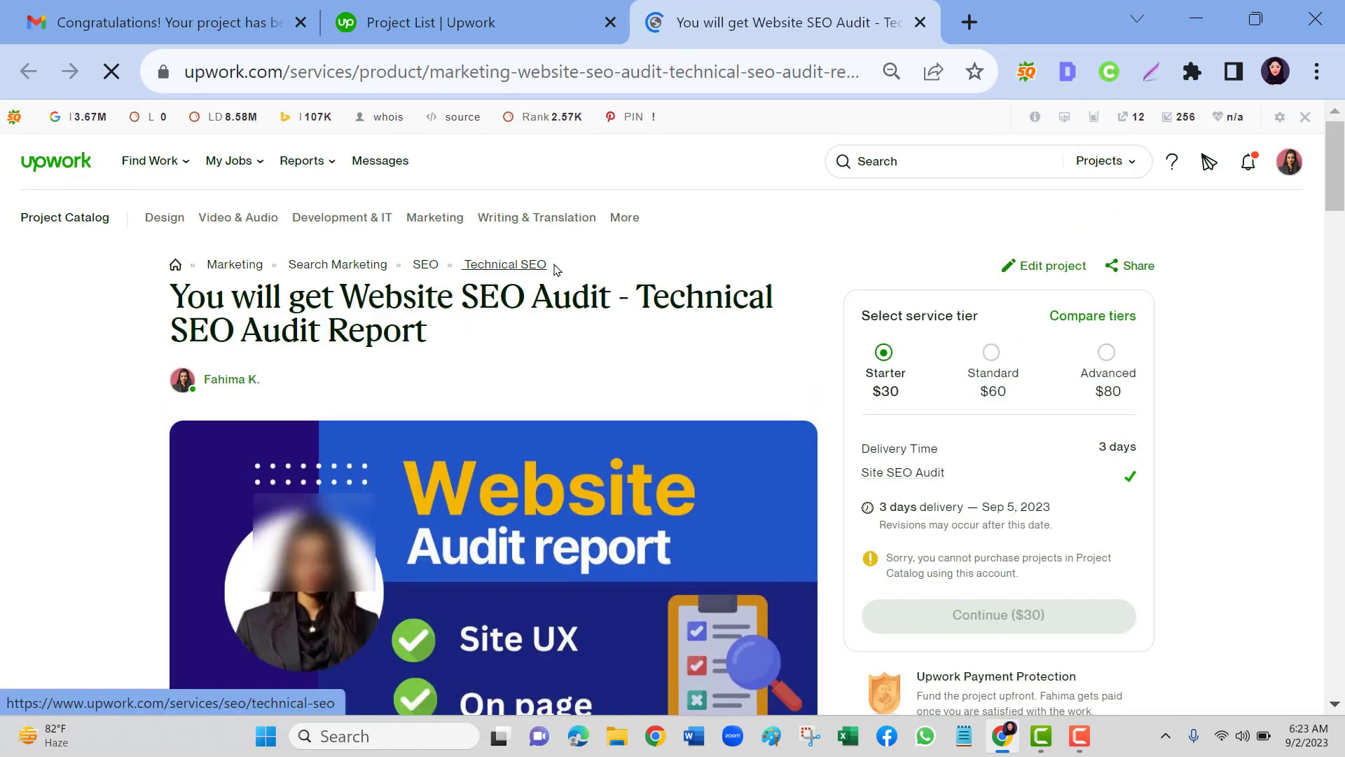
Step: Examine the live listing's details, service tiers, portfolio and FAQs, and return to the approved projects dashboard to read its guidance
{"action": "scroll", "coordinate": [588, 294], "scroll_direction": "down", "scroll_amount": 7}
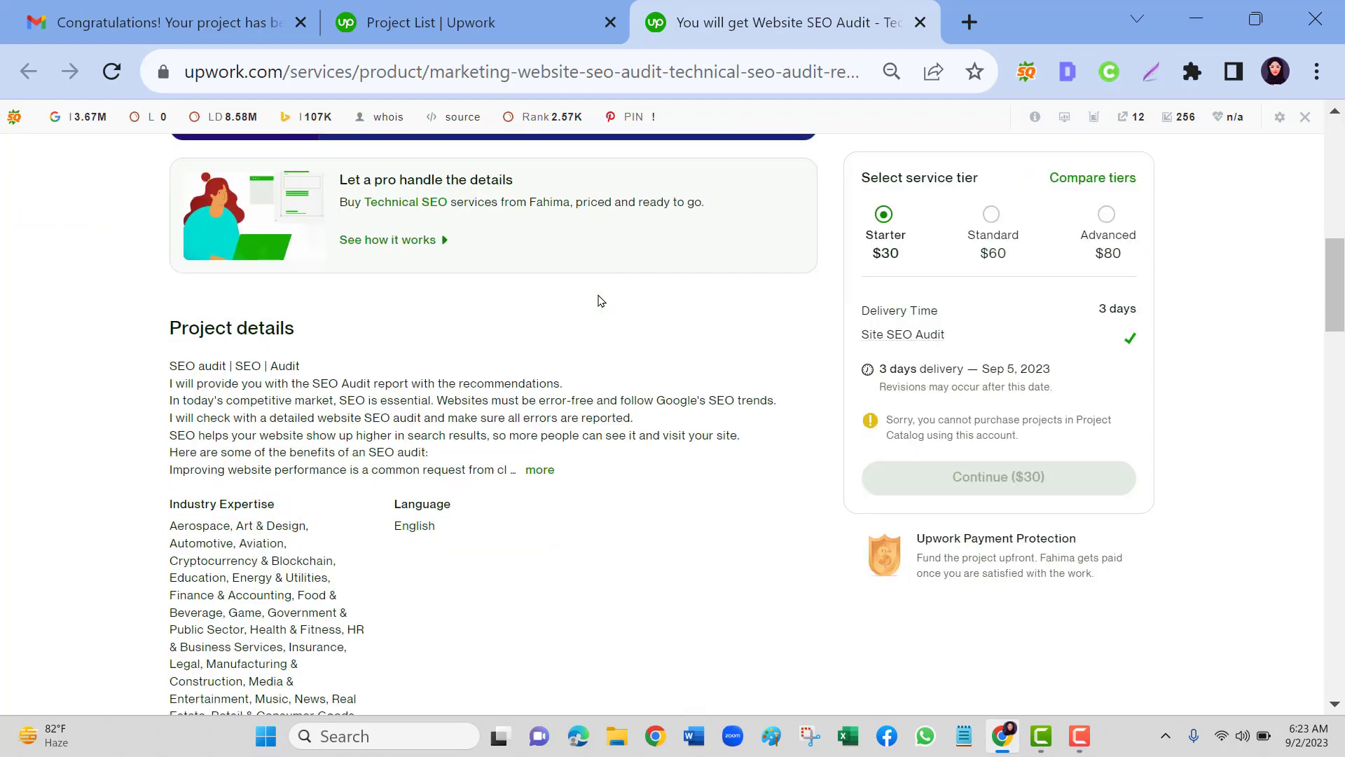
{"action": "scroll", "coordinate": [600, 300], "scroll_direction": "down", "scroll_amount": 10}
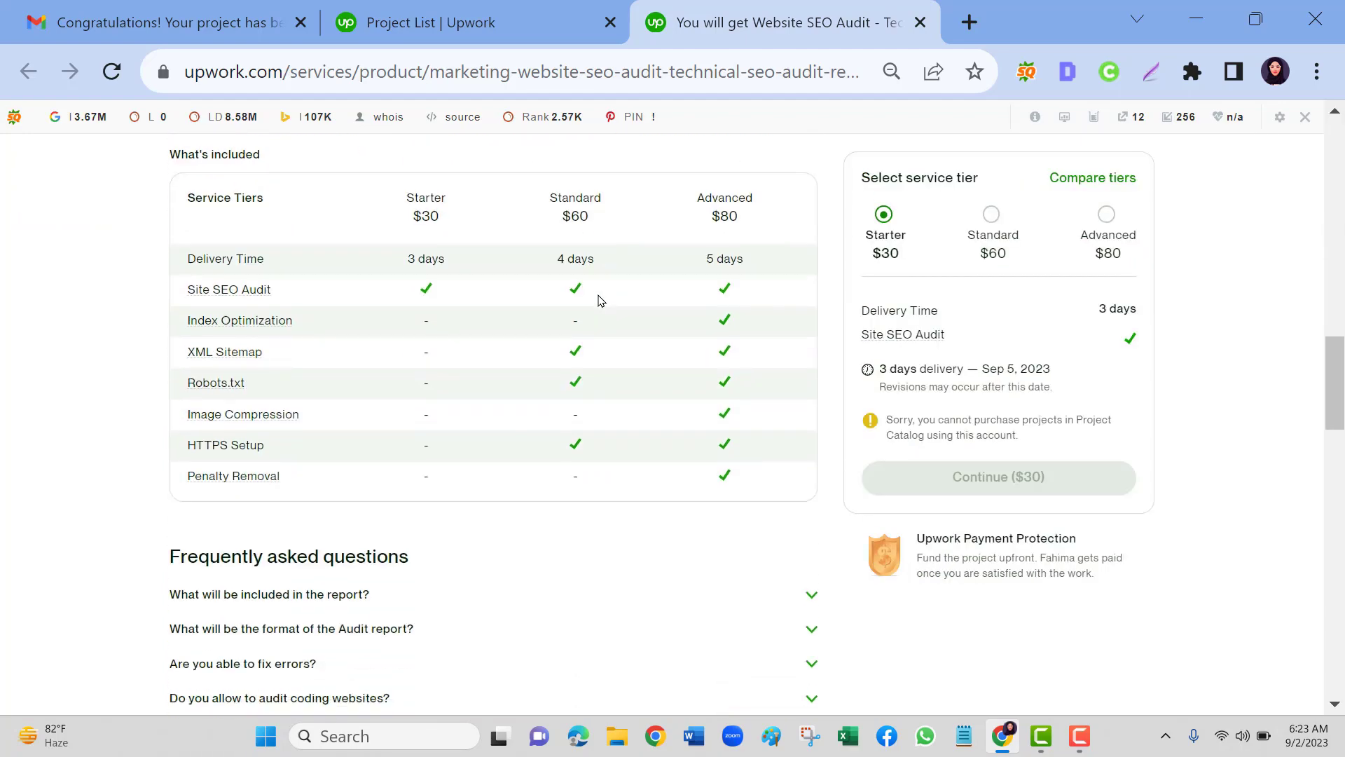
{"action": "scroll", "coordinate": [600, 300], "scroll_direction": "down", "scroll_amount": 5}
{"action": "scroll", "coordinate": [600, 300], "scroll_direction": "up", "scroll_amount": 2}
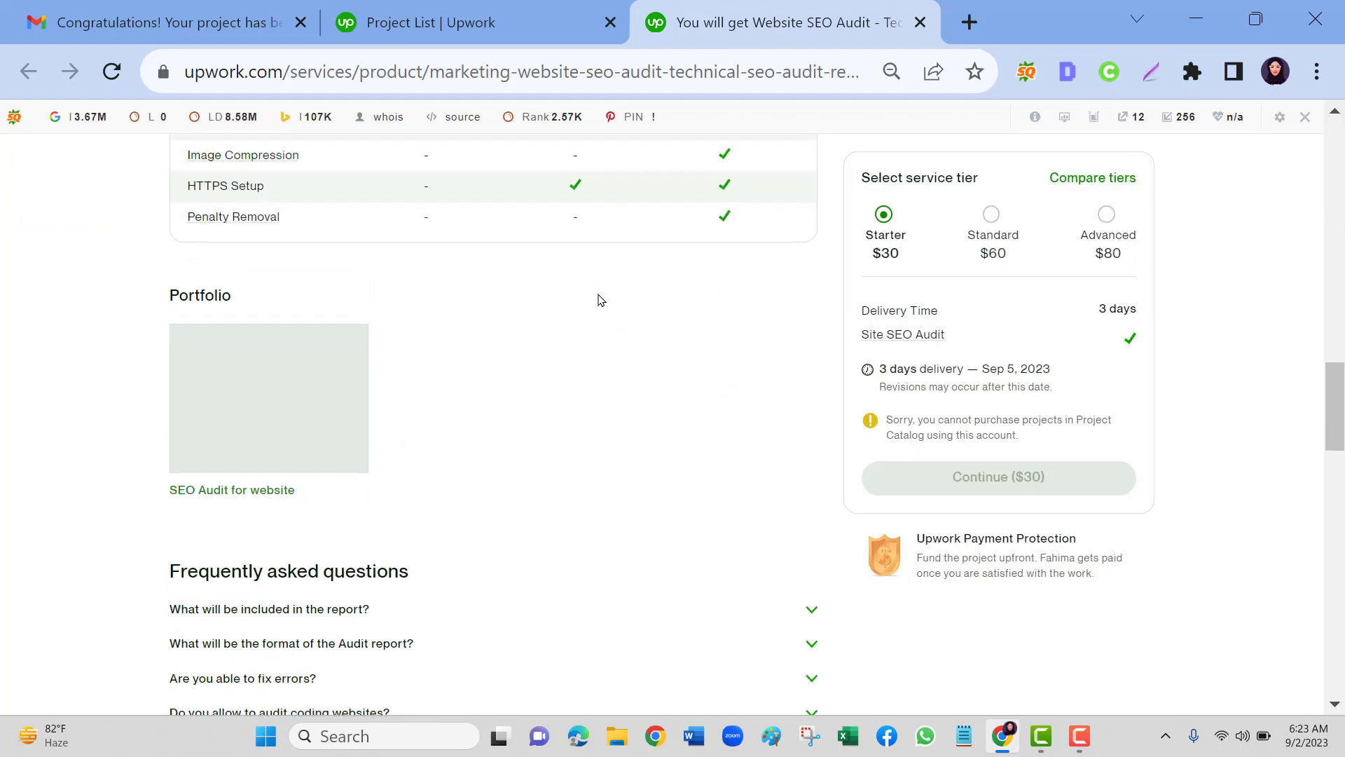
{"action": "scroll", "coordinate": [600, 300], "scroll_direction": "up", "scroll_amount": 9}
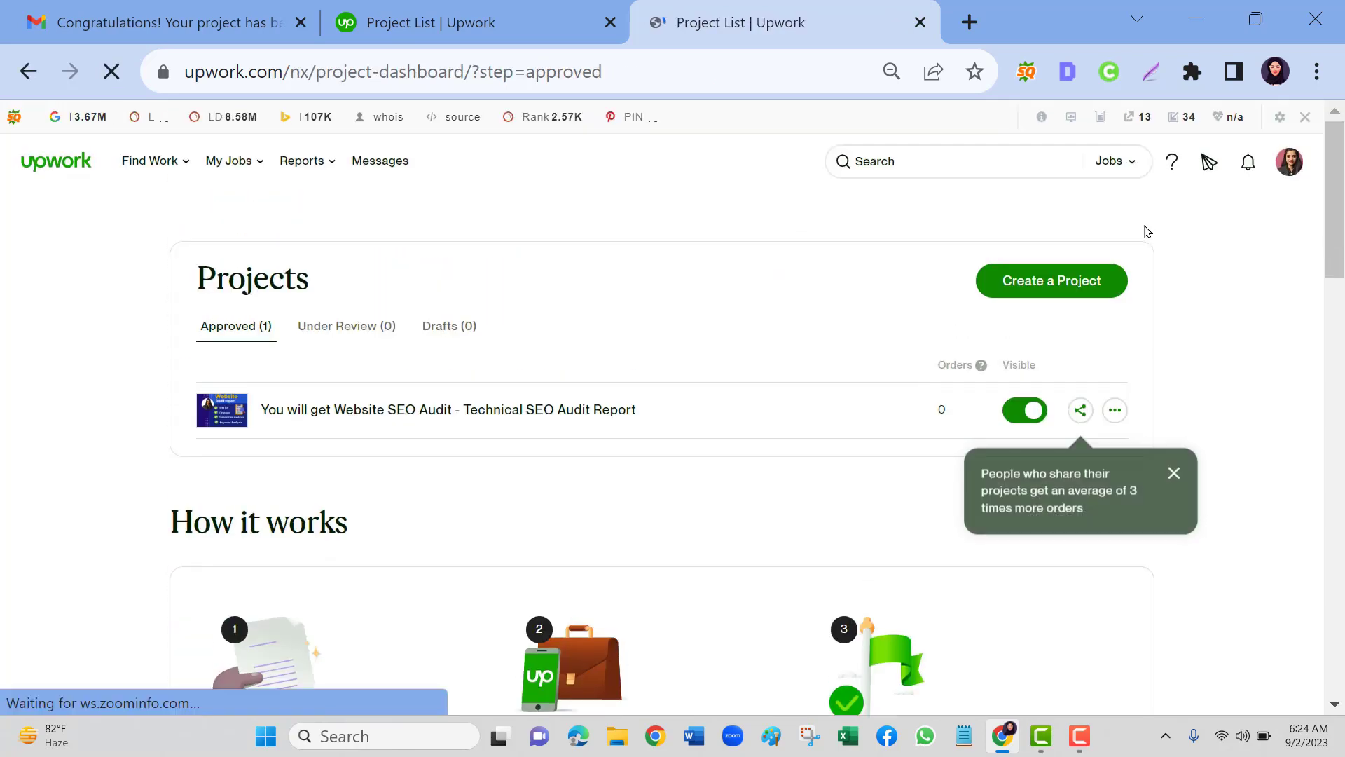
{"action": "scroll", "coordinate": [804, 337], "scroll_direction": "down", "scroll_amount": 2}
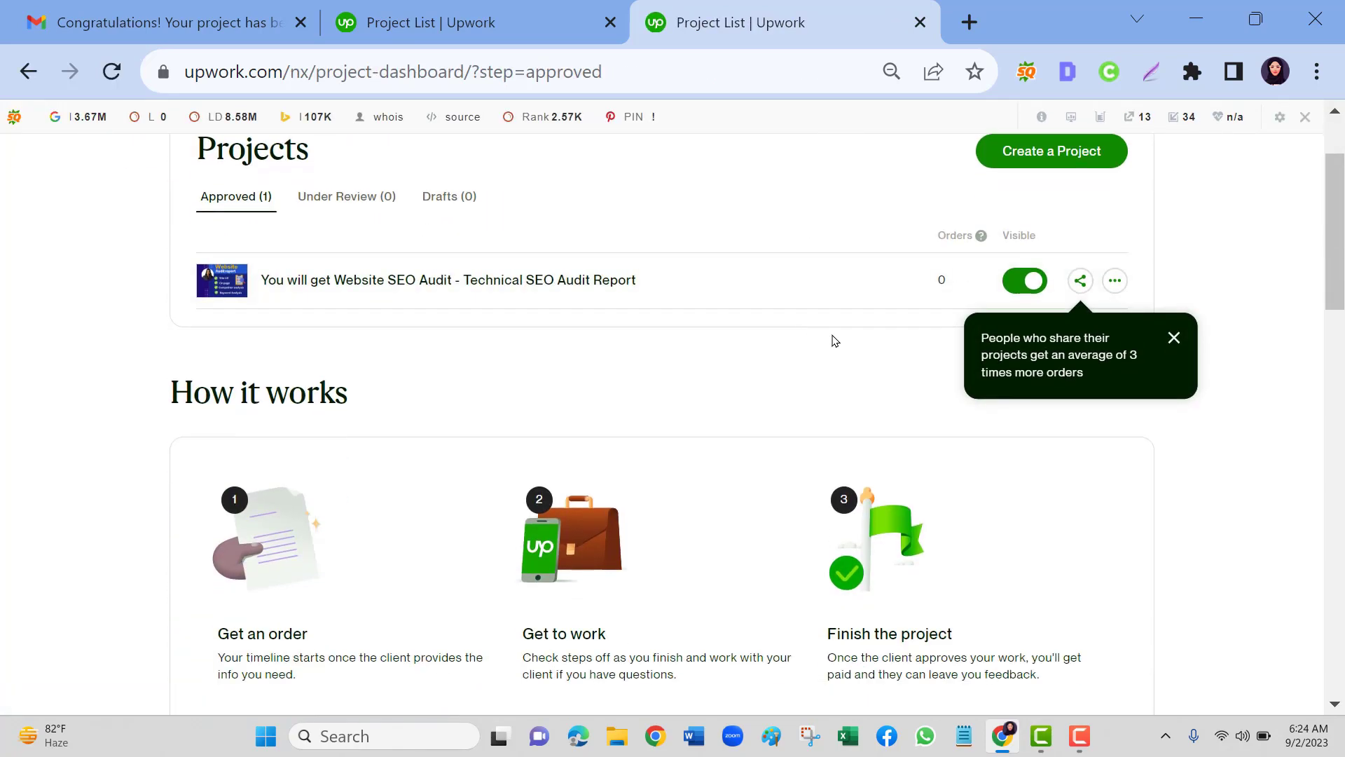
{"action": "scroll", "coordinate": [646, 376], "scroll_direction": "down", "scroll_amount": 8}
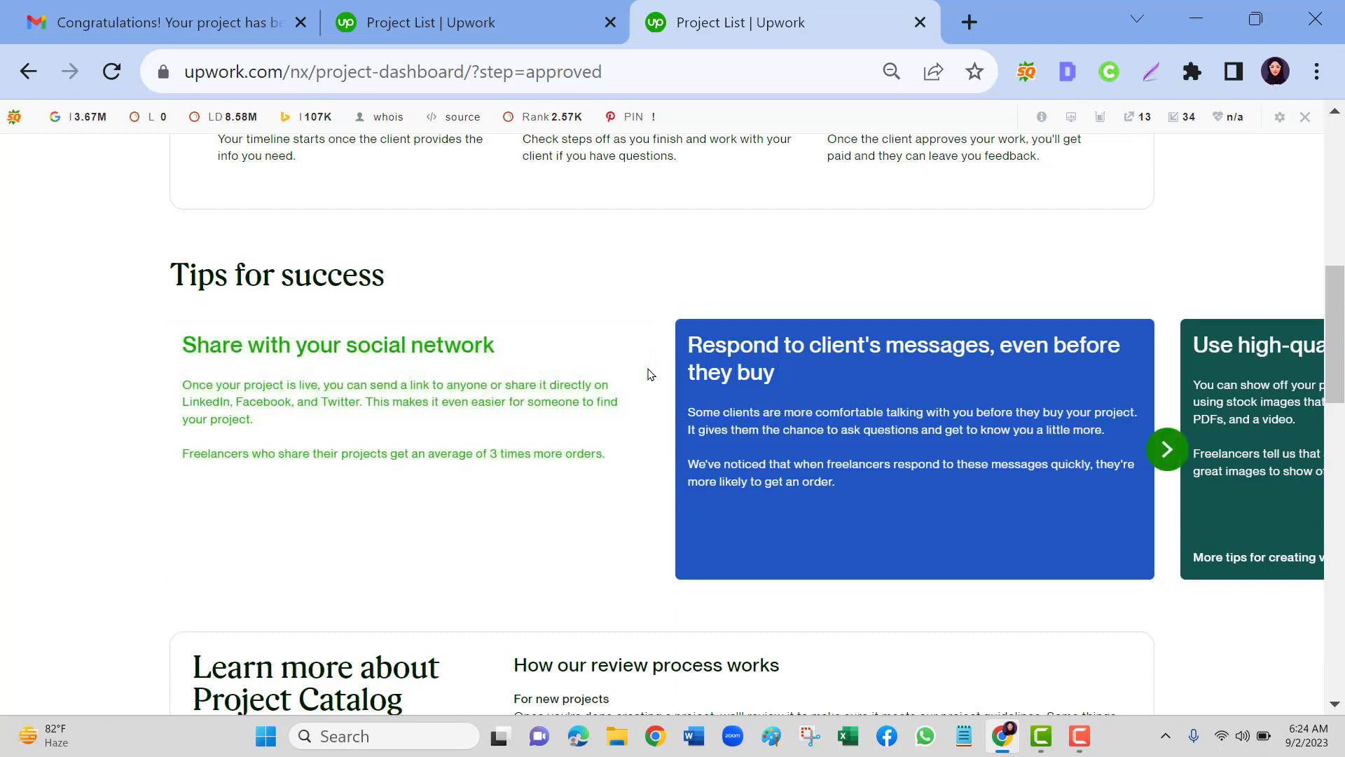
{"action": "scroll", "coordinate": [646, 375], "scroll_direction": "up", "scroll_amount": 10}
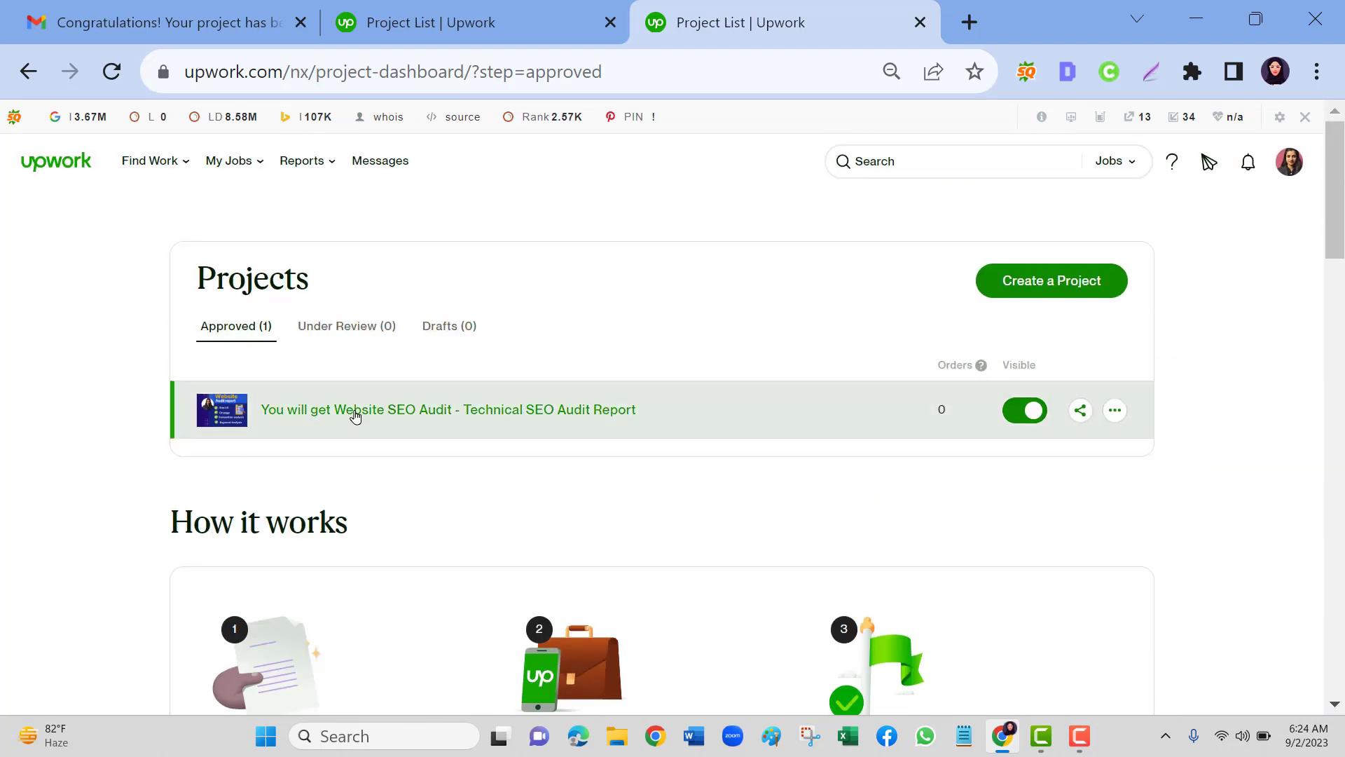